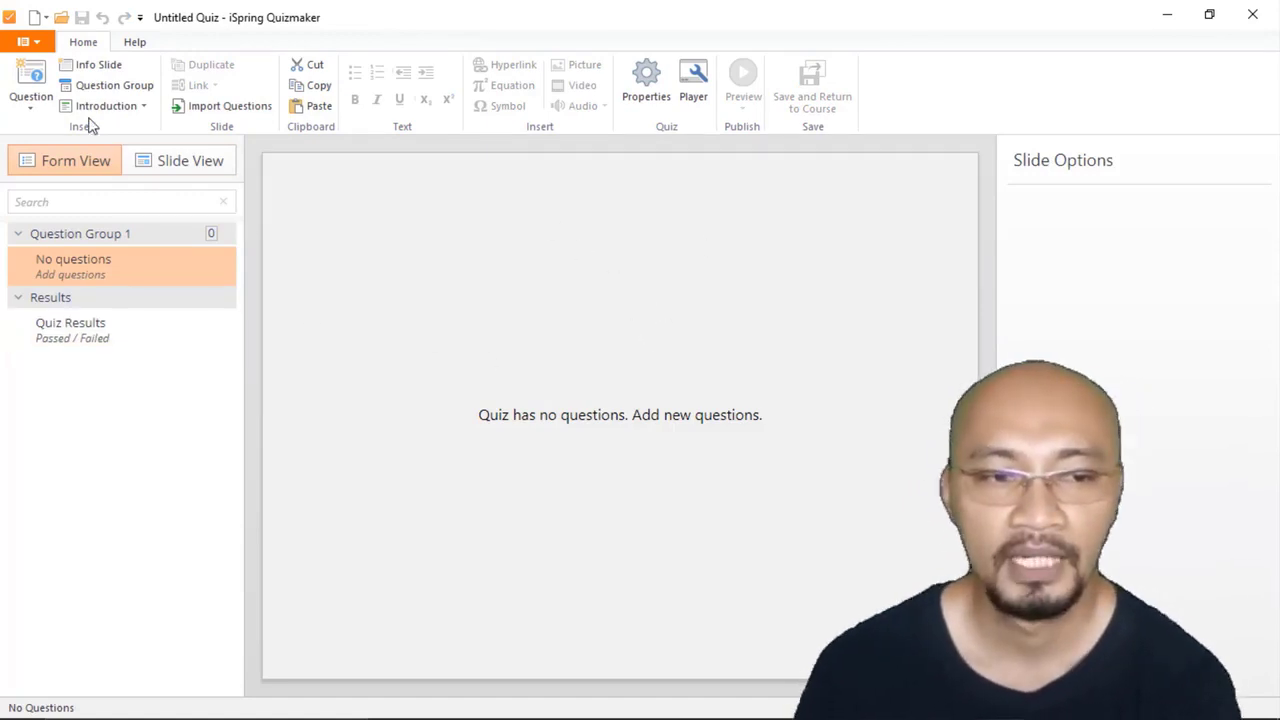
click(32, 104)
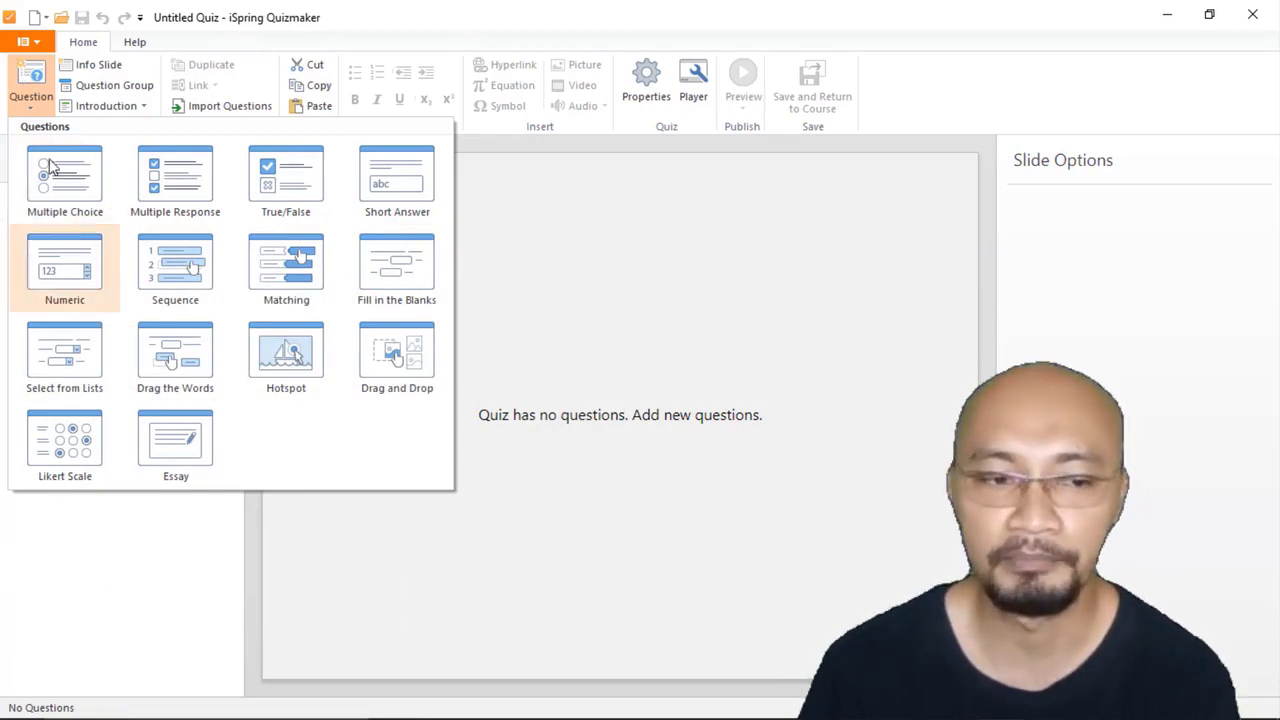
click(109, 599)
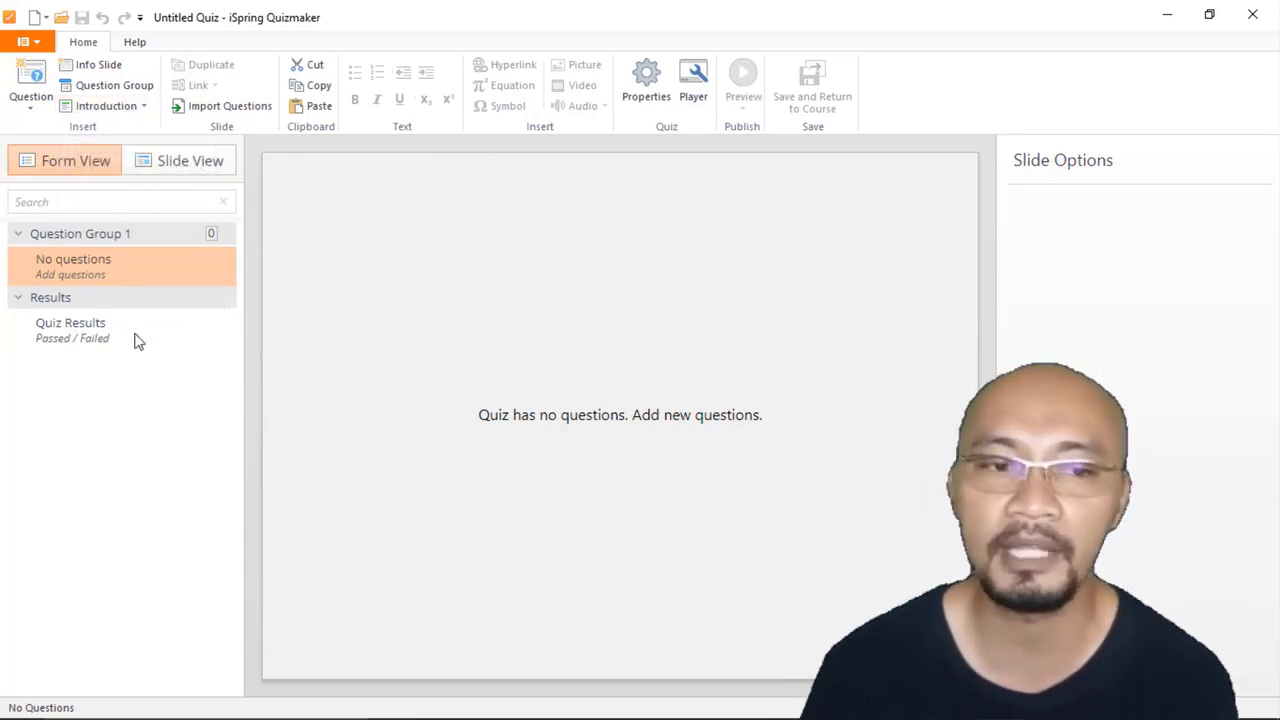
Step: Insert a User Info Form introduction slide and set its heading to "SILAKAN ISI DATA KAMU"
click(144, 112)
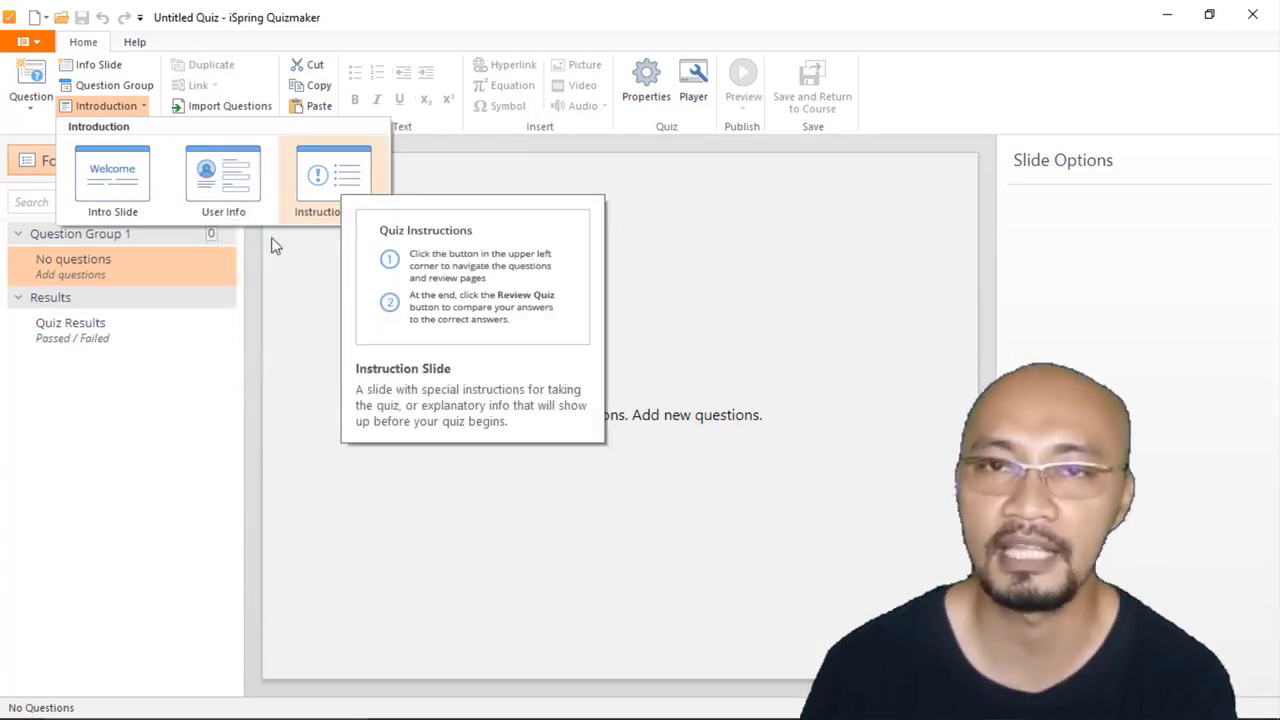
click(238, 180)
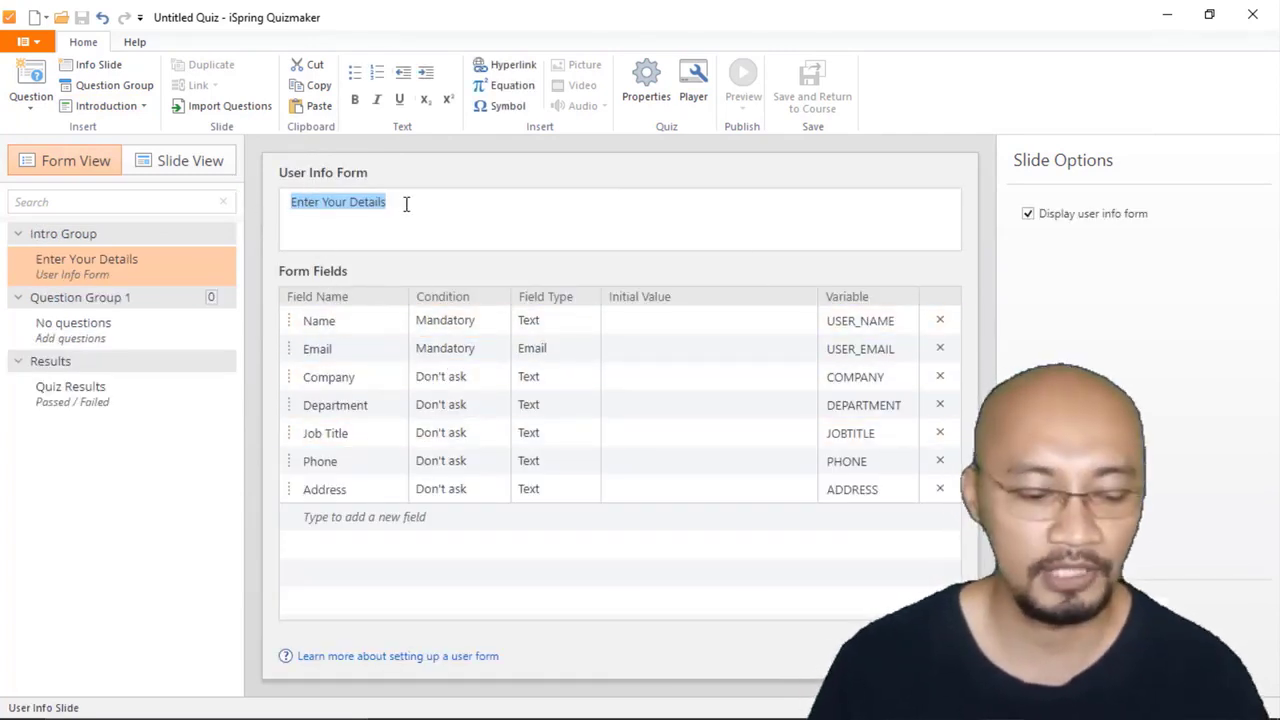
text(SILAKAN ISI)
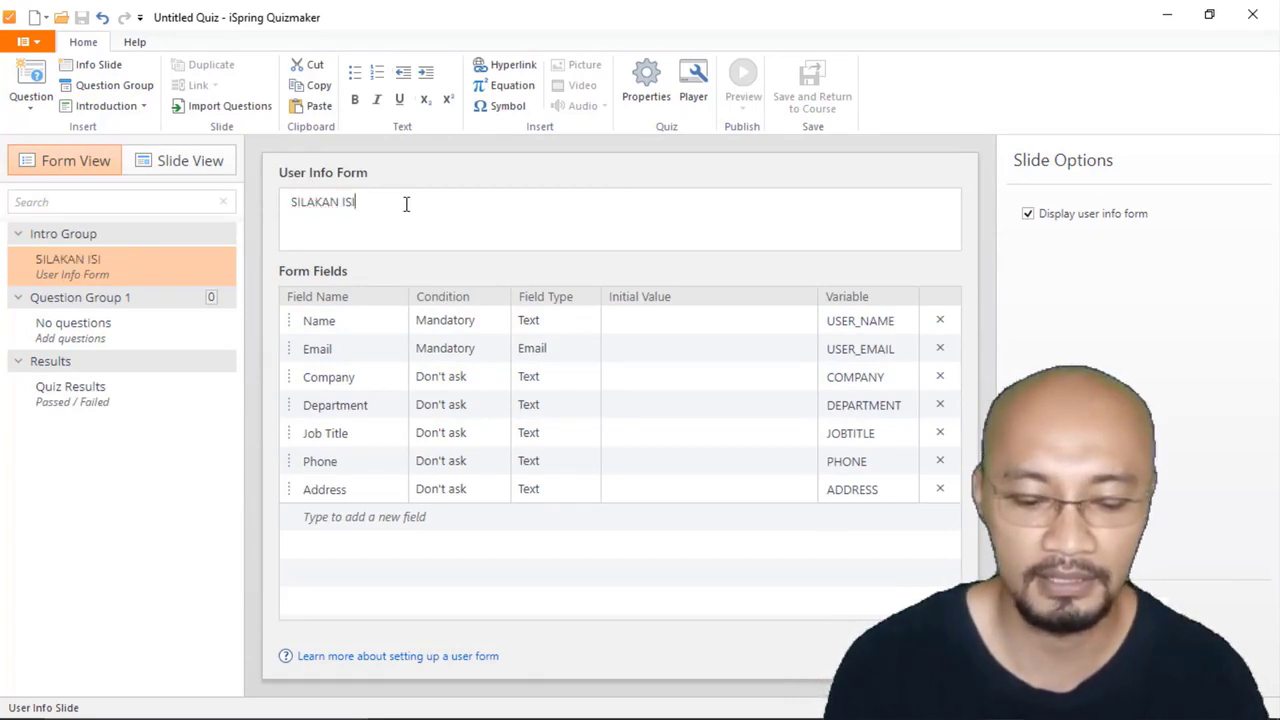
text( DATA K)
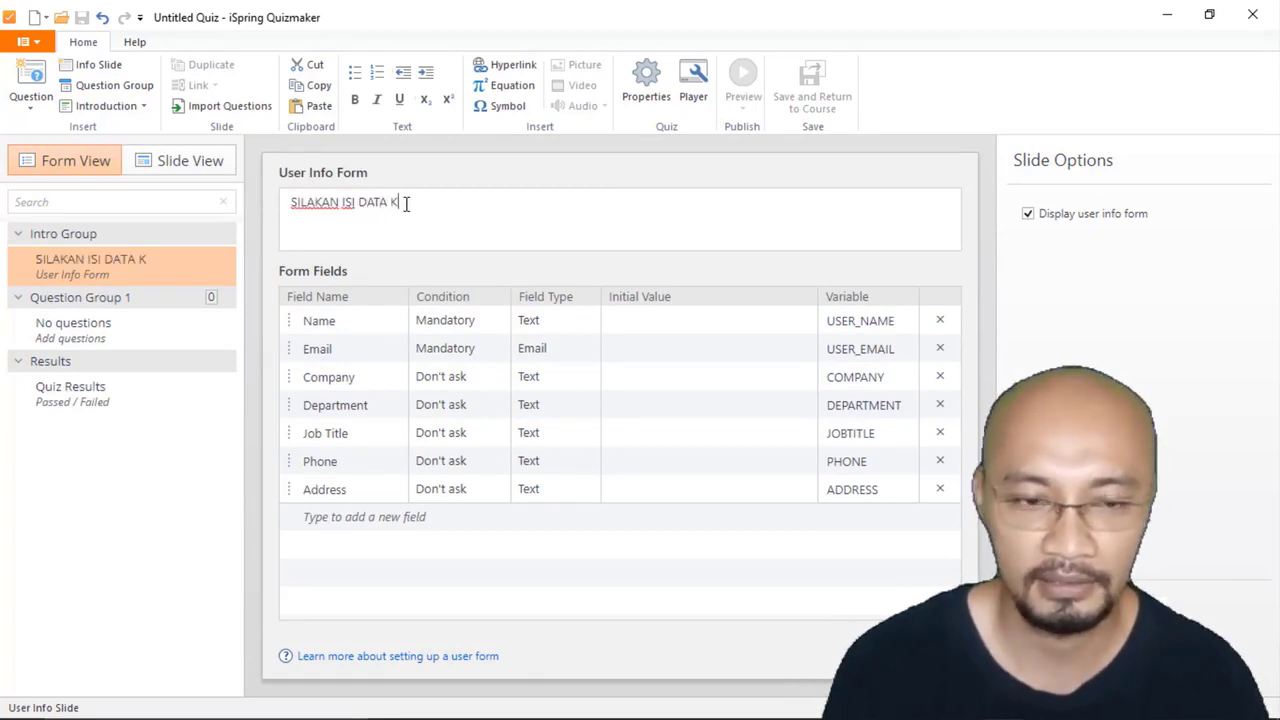
text(AMU)
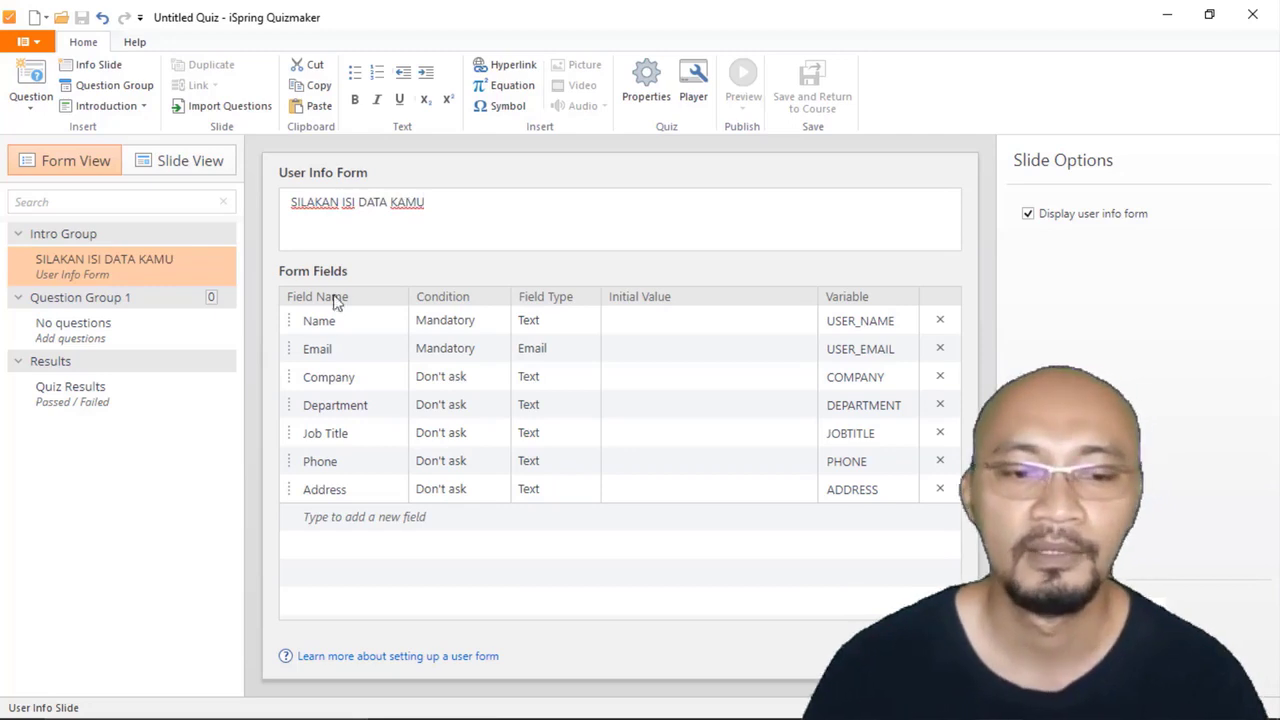
Step: Rename the Name, Email and Company form fields to Nama, Sekolah and Kelas
click(334, 320)
click(343, 321)
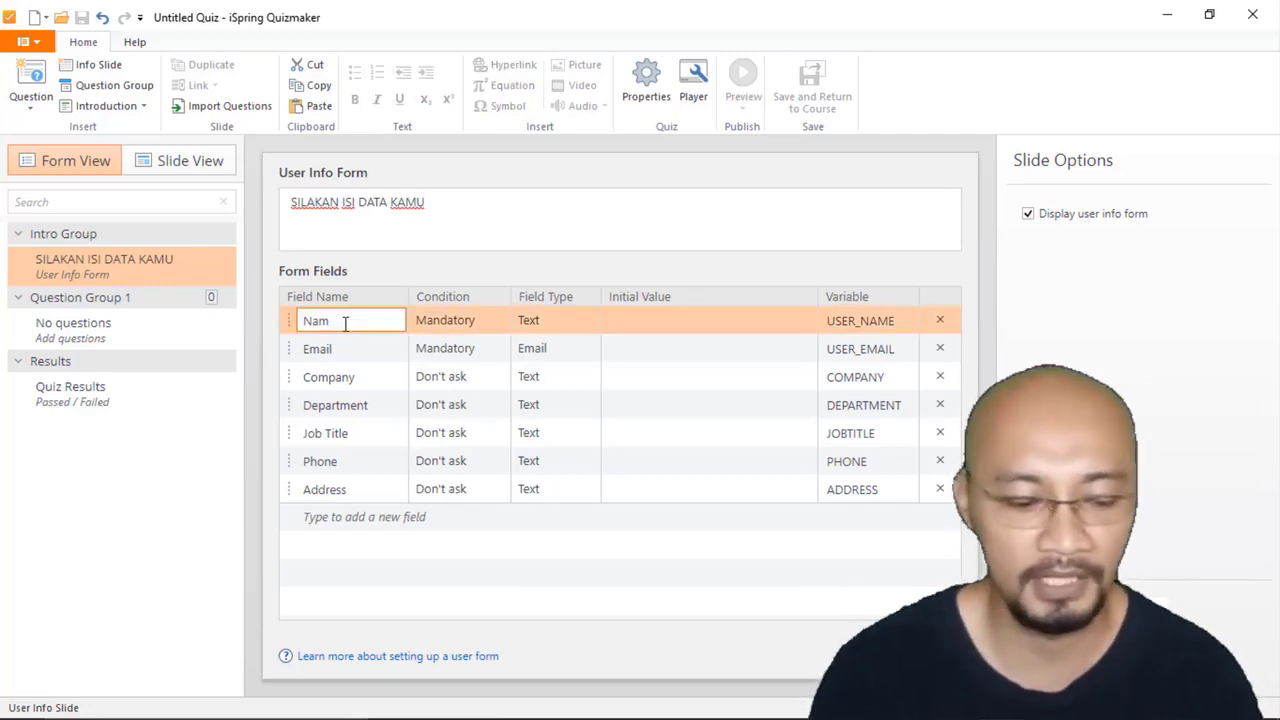
click(355, 350)
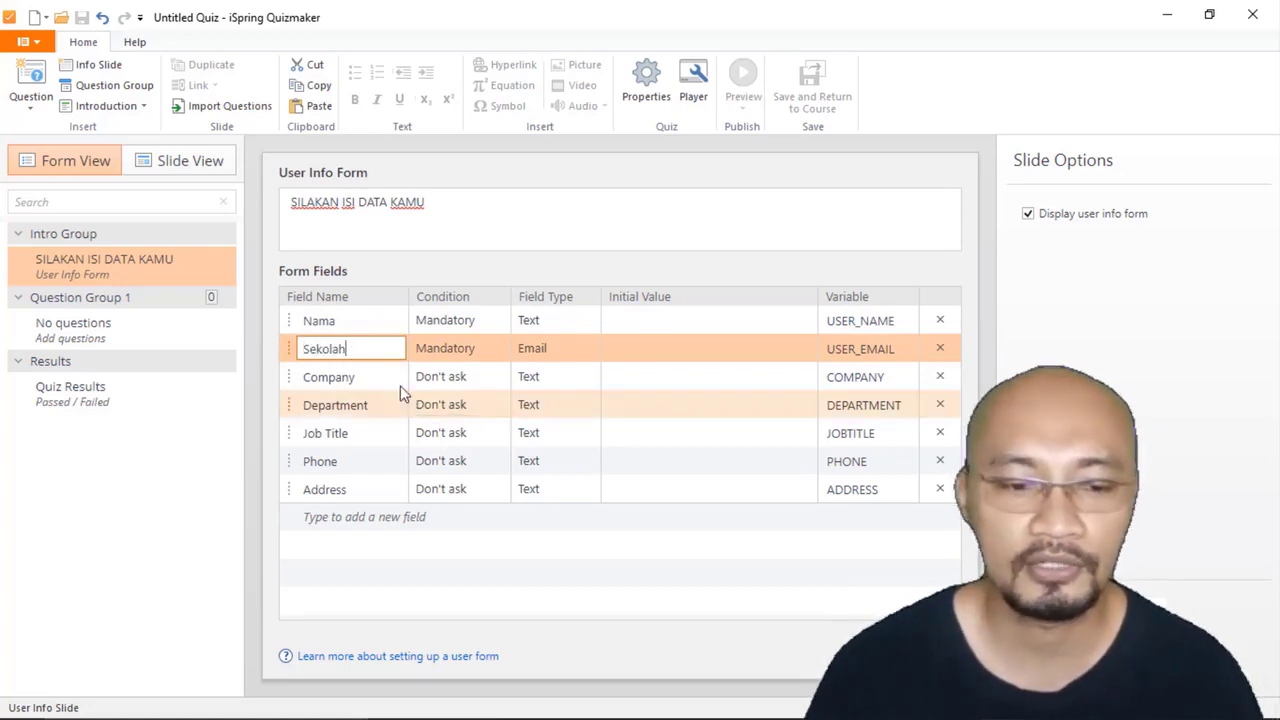
click(388, 378)
text(Kelas)
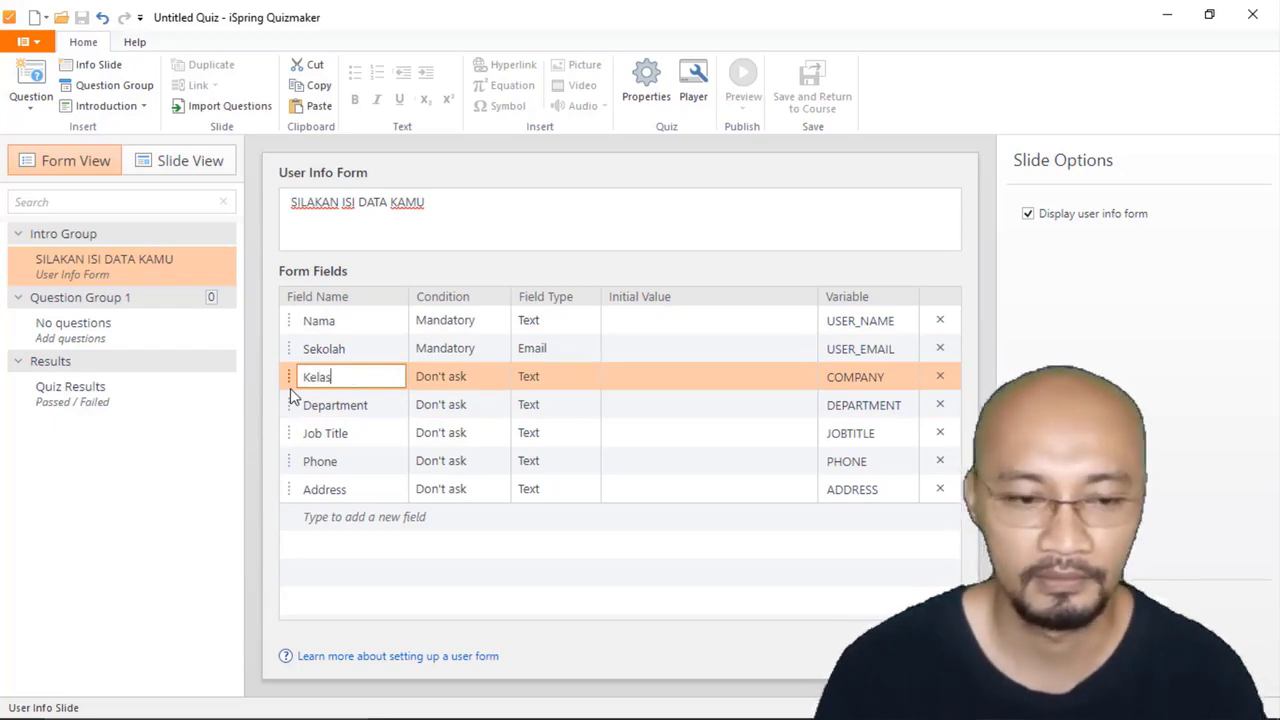
Step: Rename the Department form field to "No Presensi"
click(354, 406)
drag(382, 406, 298, 412)
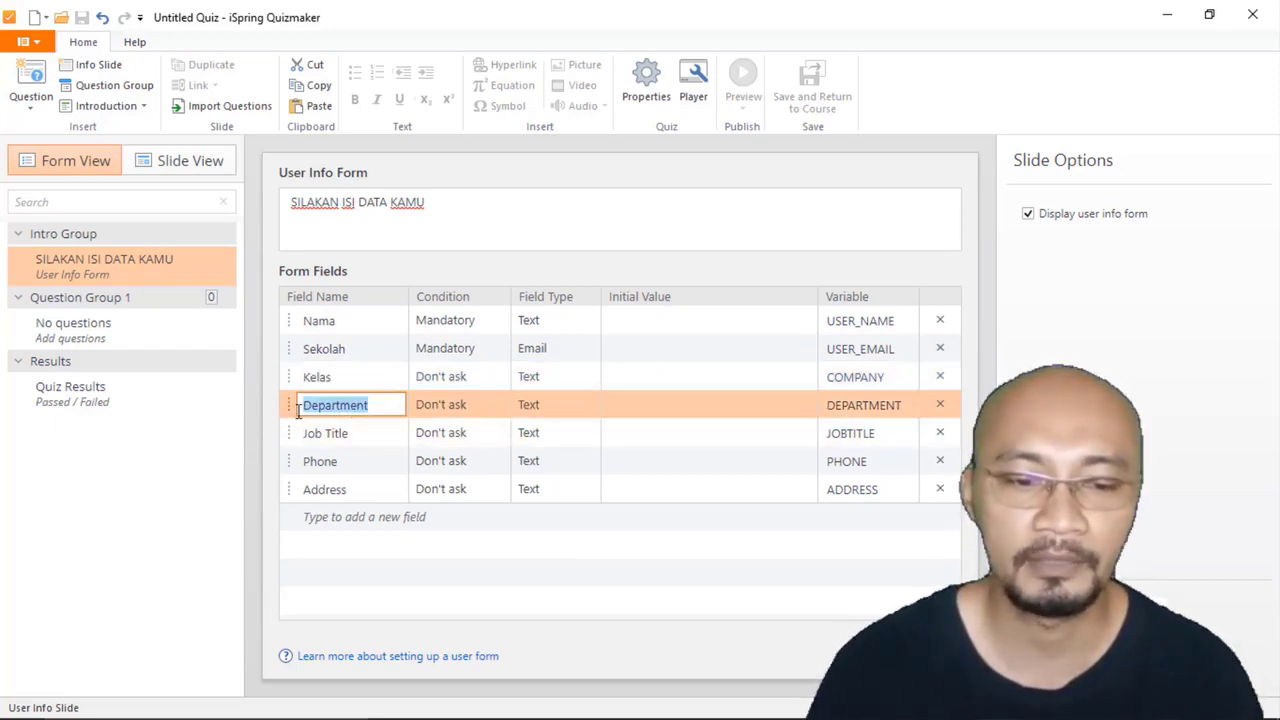
text(No Absen)
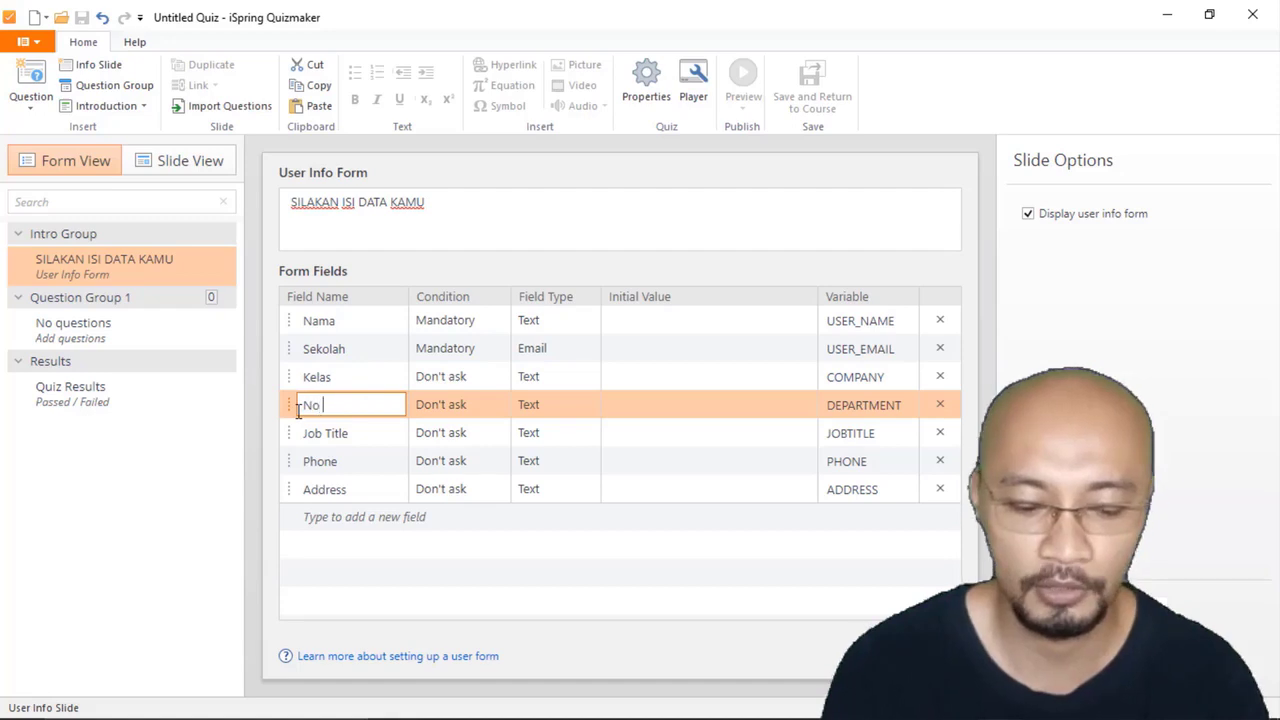
key(BackSpace)
key(BackSpace)
key(BackSpace)
key(BackSpace)
key(BackSpace)
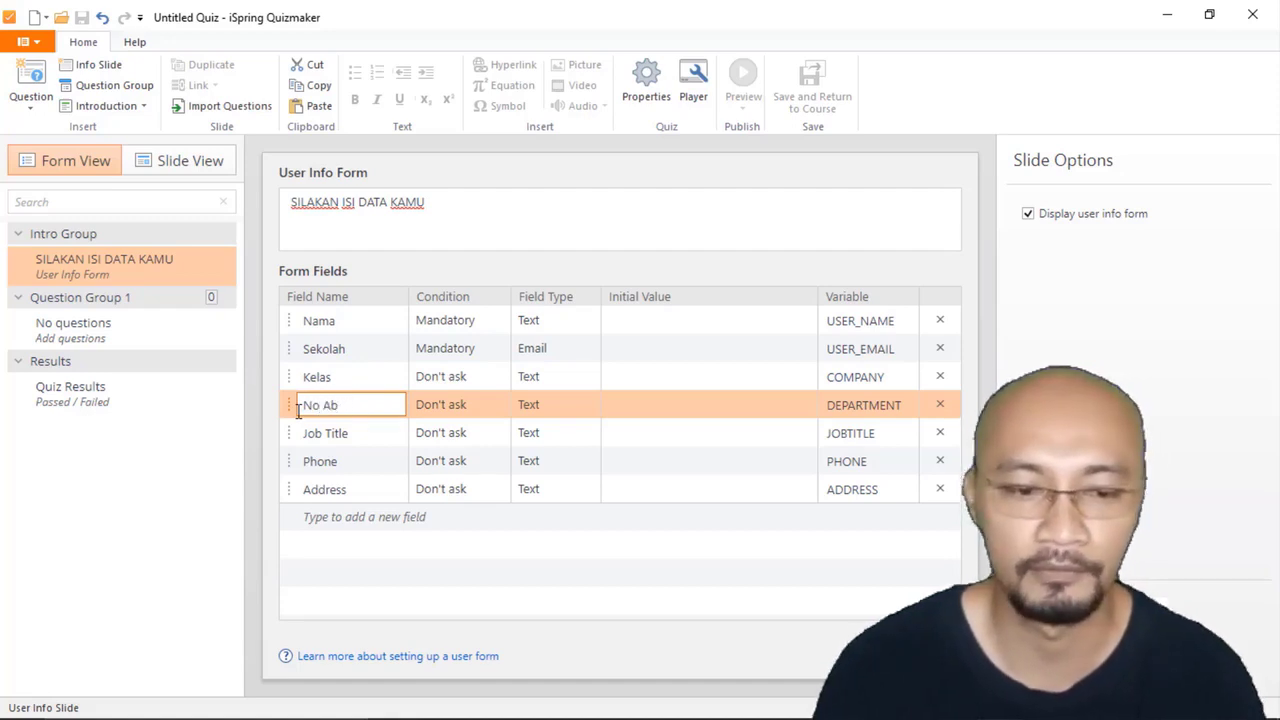
text(Presensi)
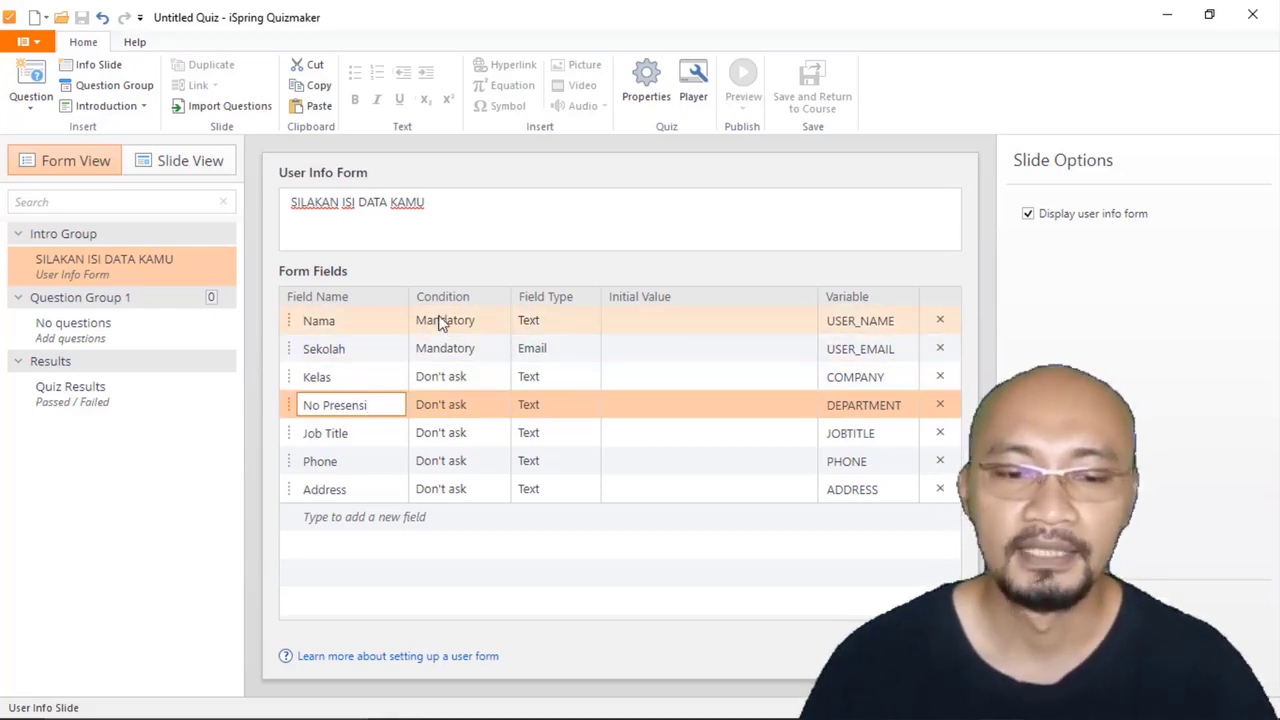
Step: Set the condition of the Kelas and No Presensi fields to Mandatory
click(501, 378)
click(501, 379)
click(450, 401)
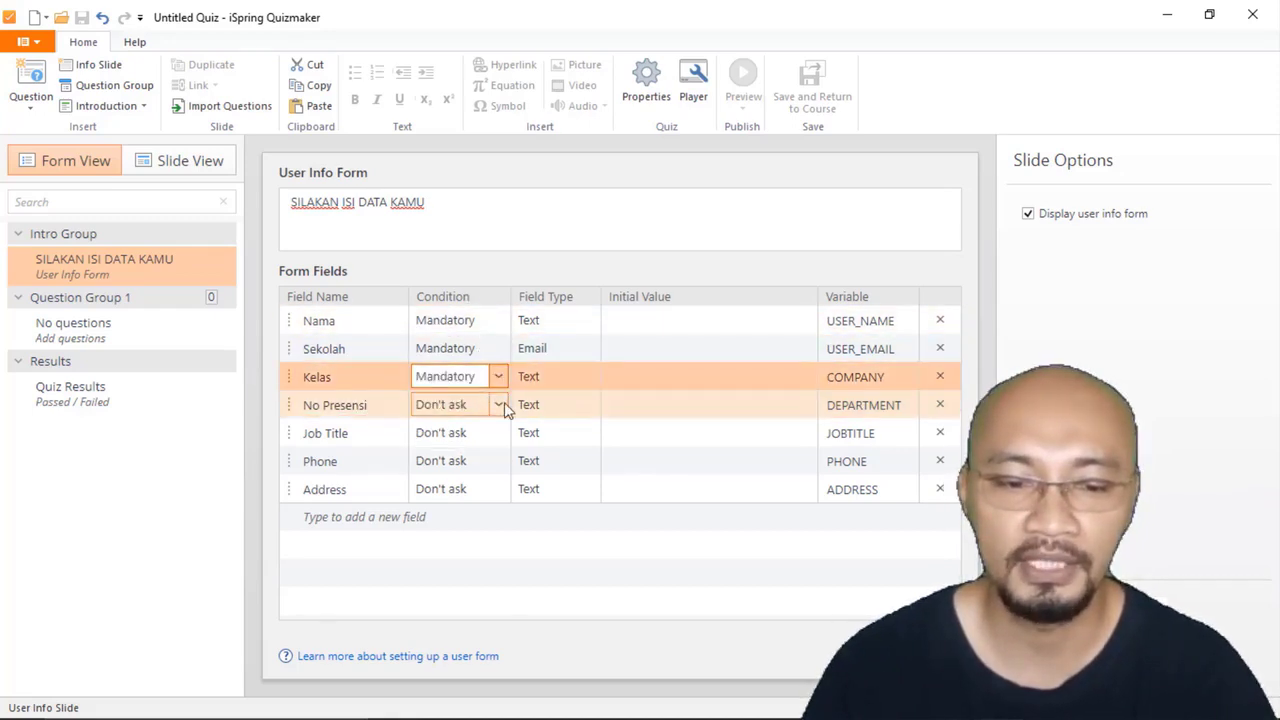
click(504, 402)
click(484, 432)
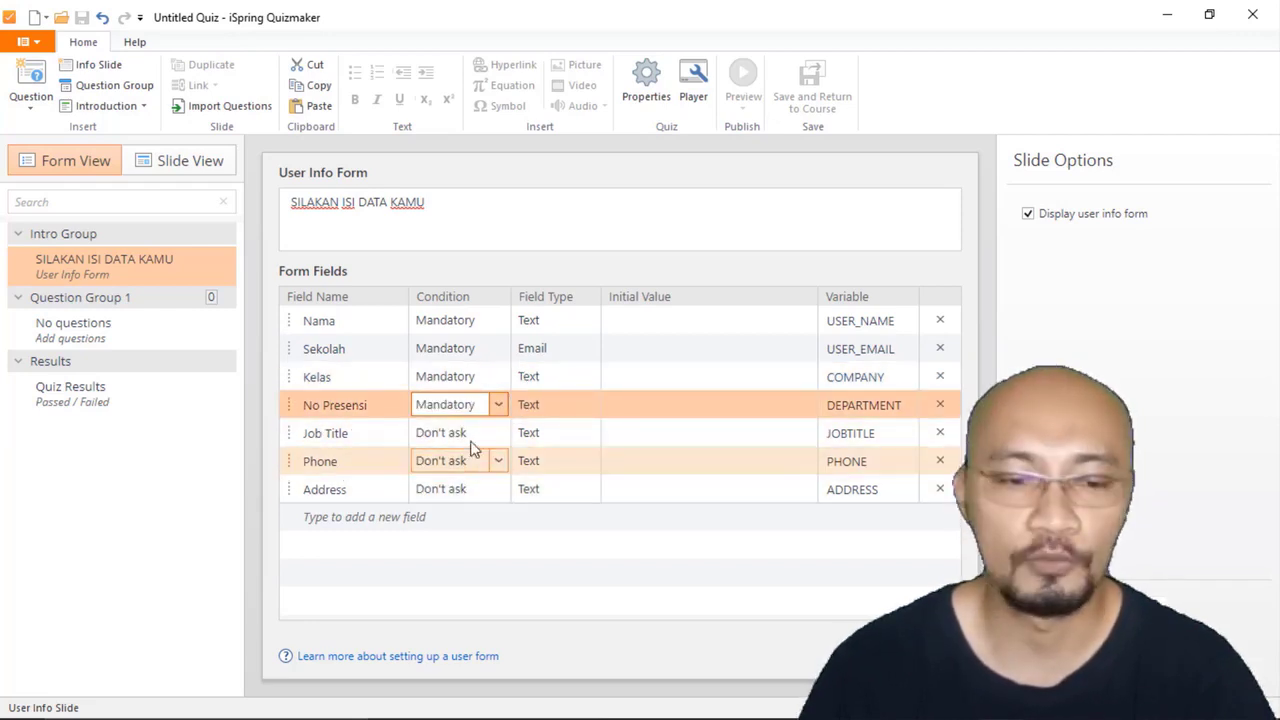
Step: Delete the Job Title, Phone and Address fields from the user info form
click(940, 433)
click(941, 436)
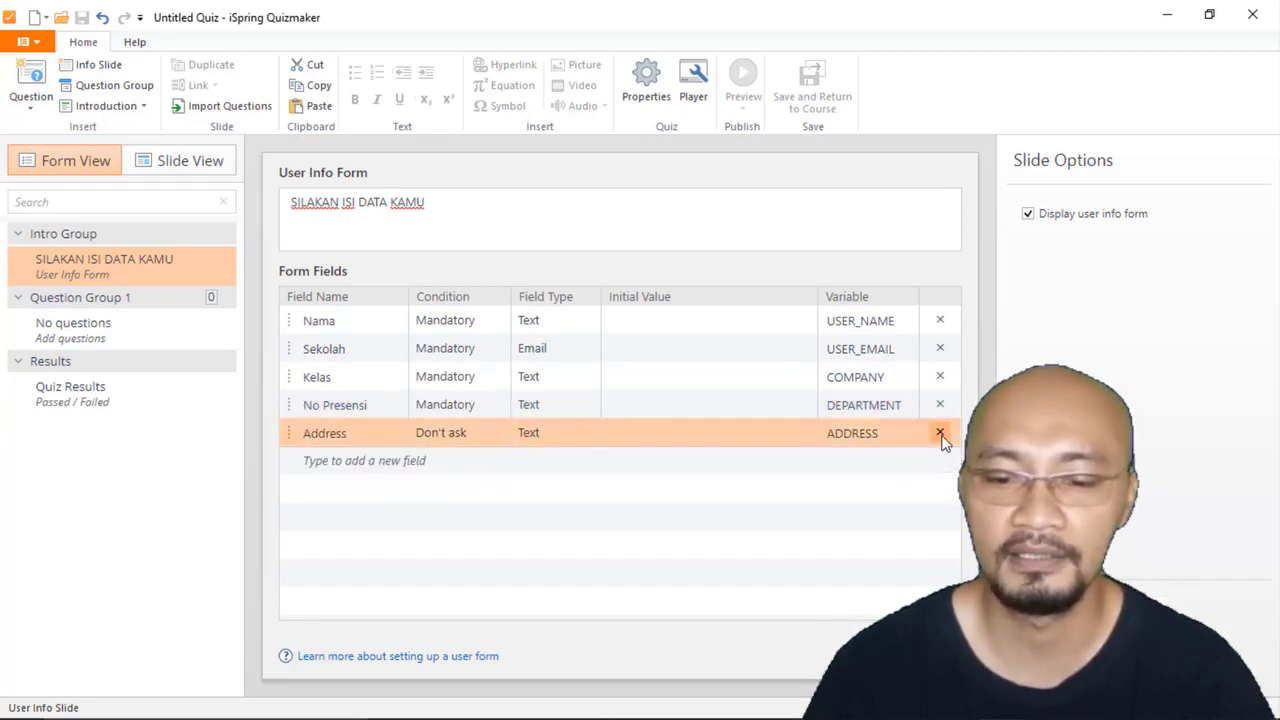
click(941, 436)
Step: Change the Sekolah field's type to Text
click(340, 348)
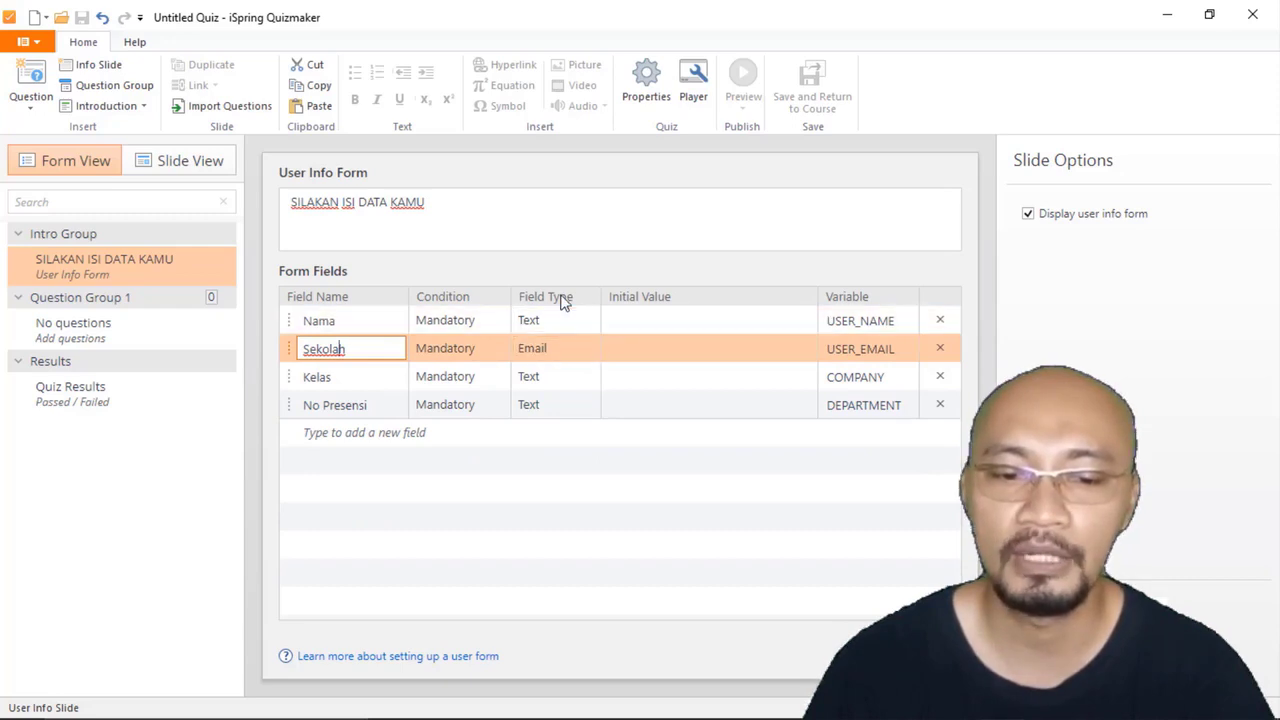
click(588, 348)
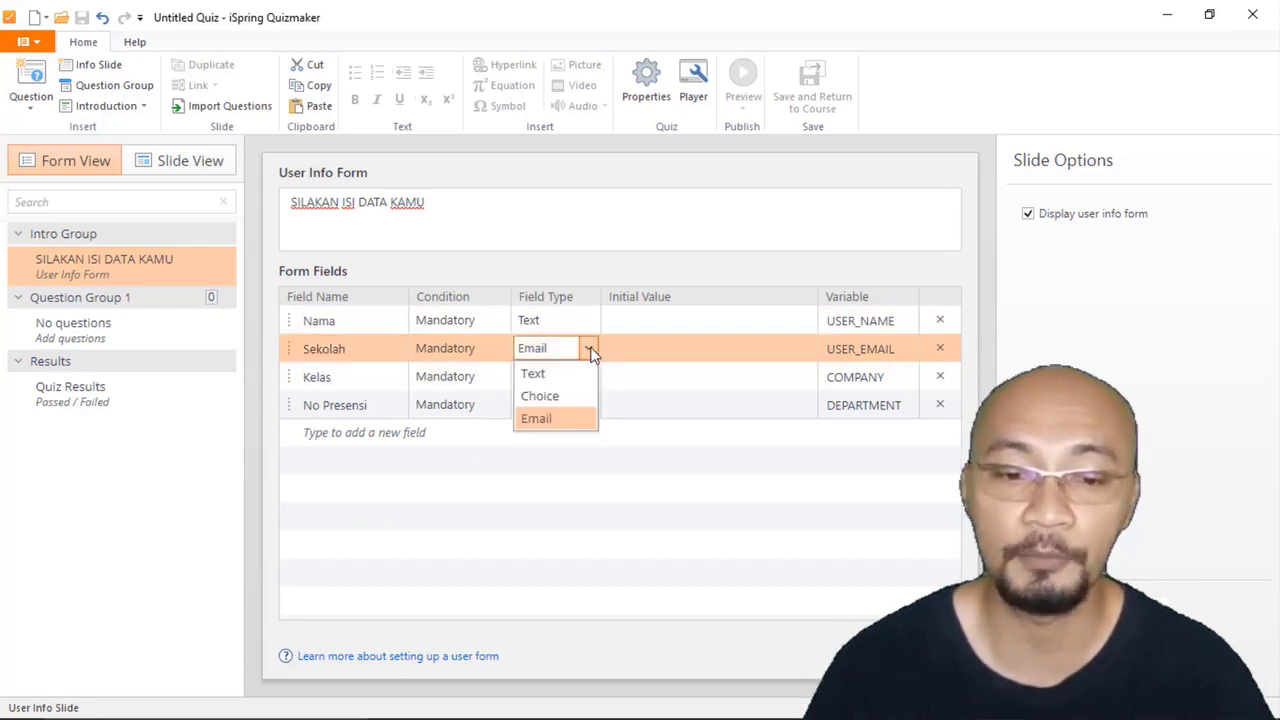
click(566, 376)
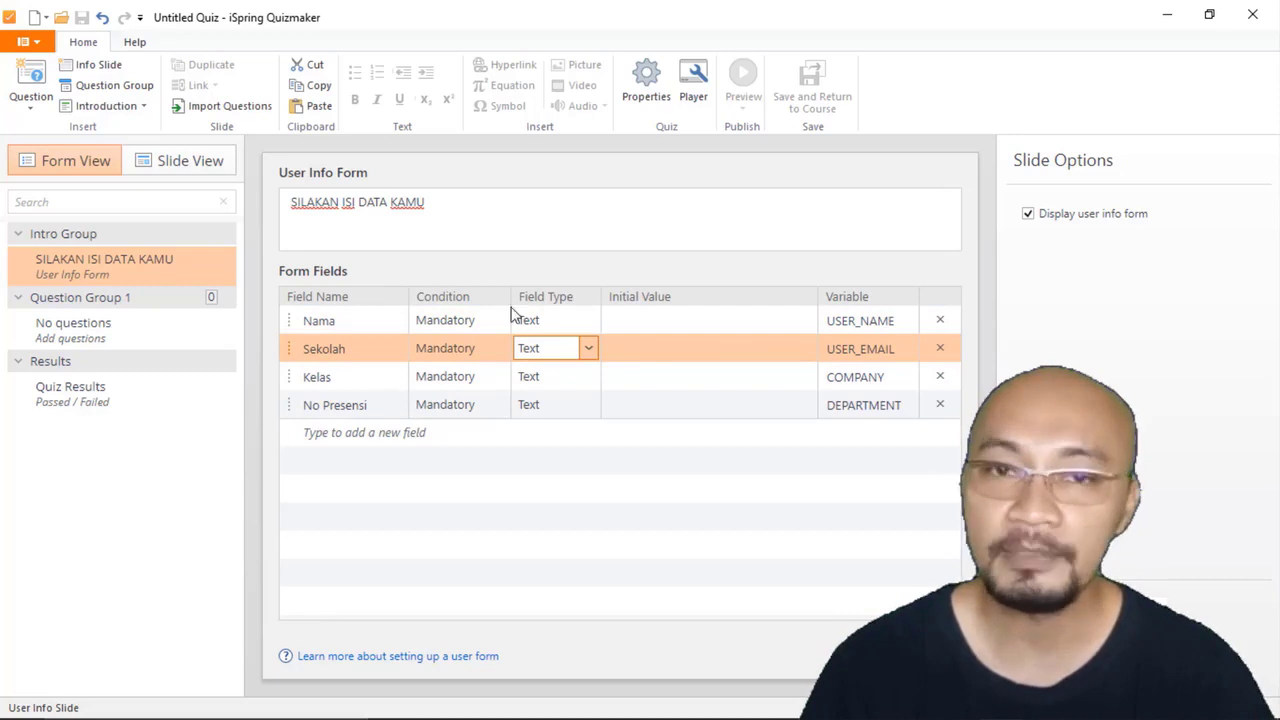
Step: Check the user info form's layout in Slide View and return to Form View
click(183, 168)
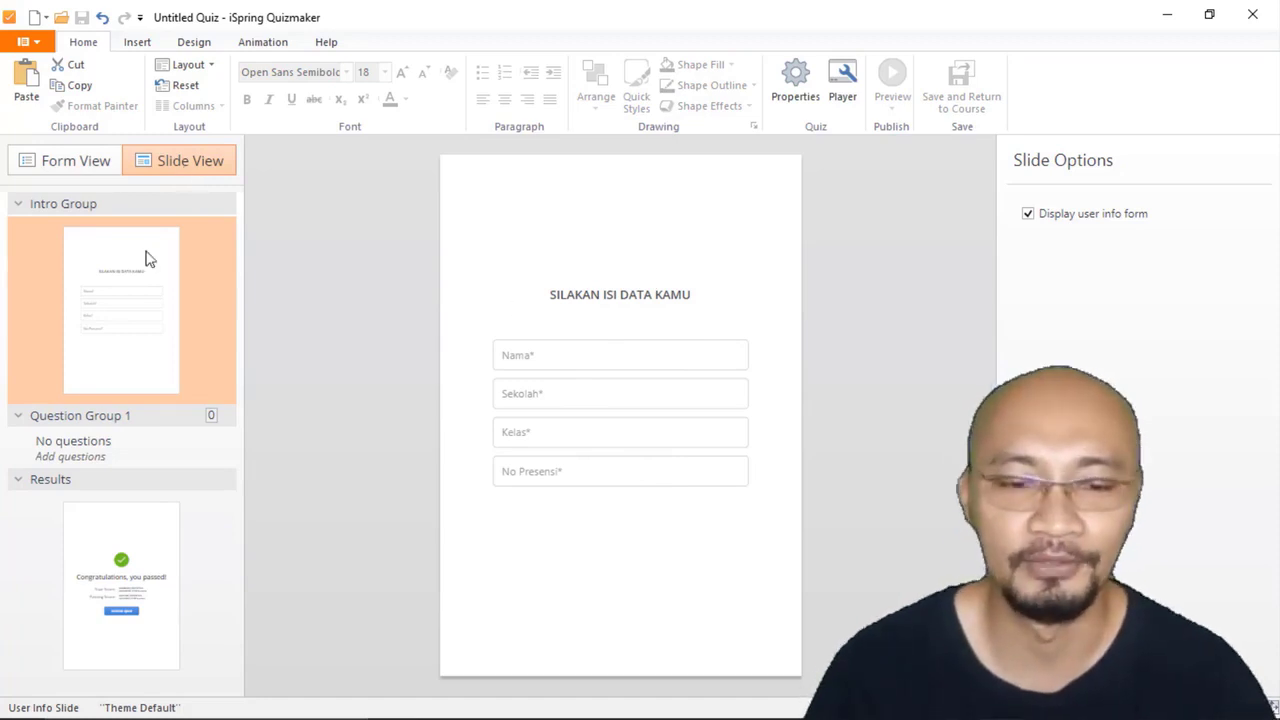
click(81, 166)
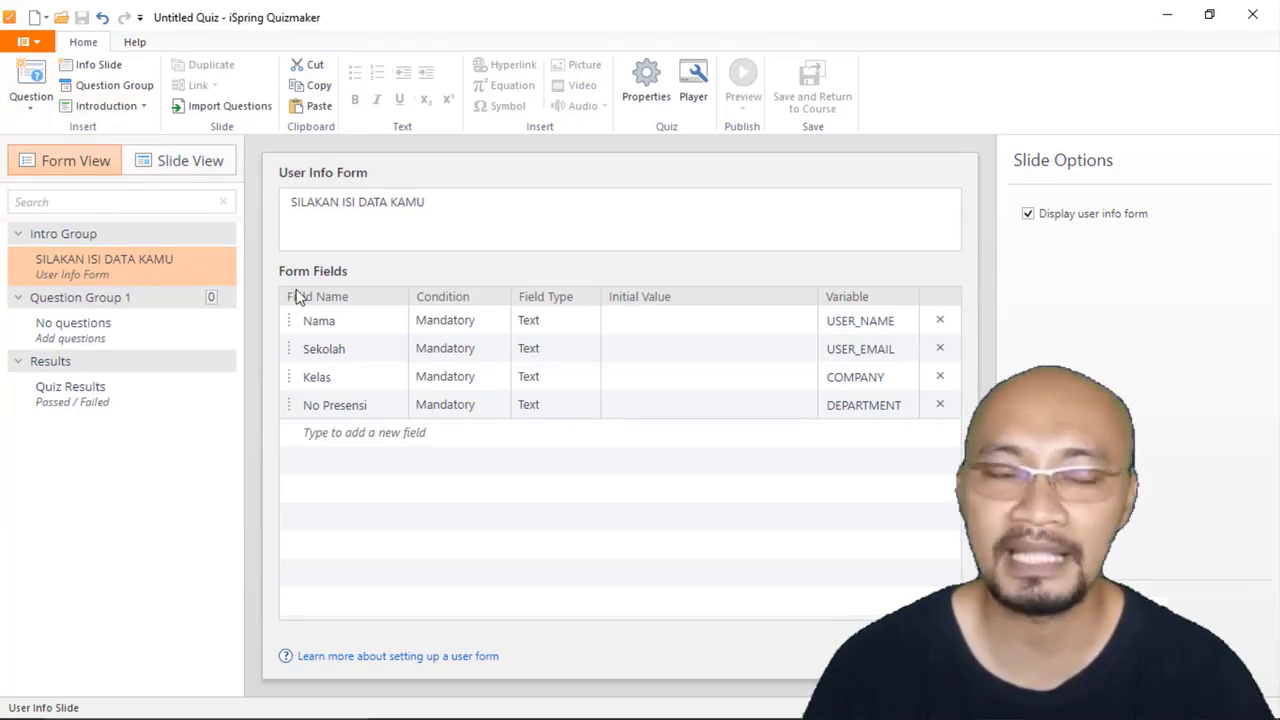
Step: Add a Multiple Choice question to Question Group 1 and keep it open for editing
click(33, 108)
click(77, 190)
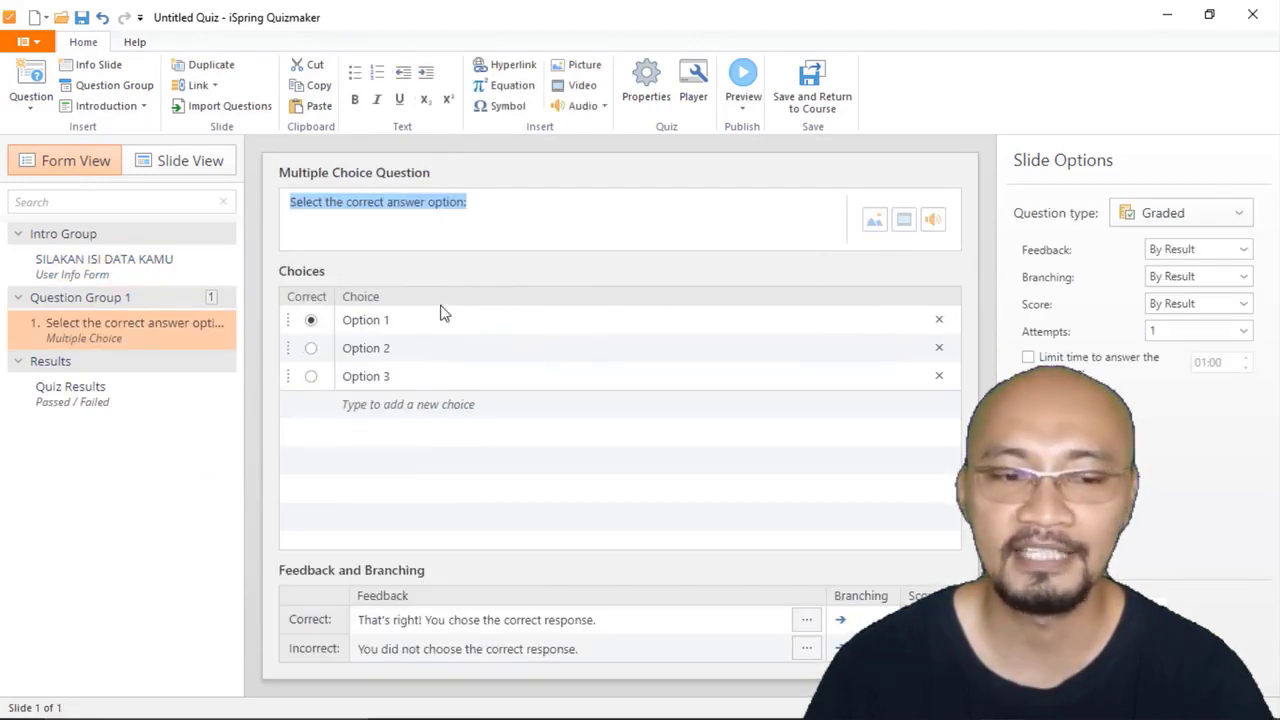
click(72, 272)
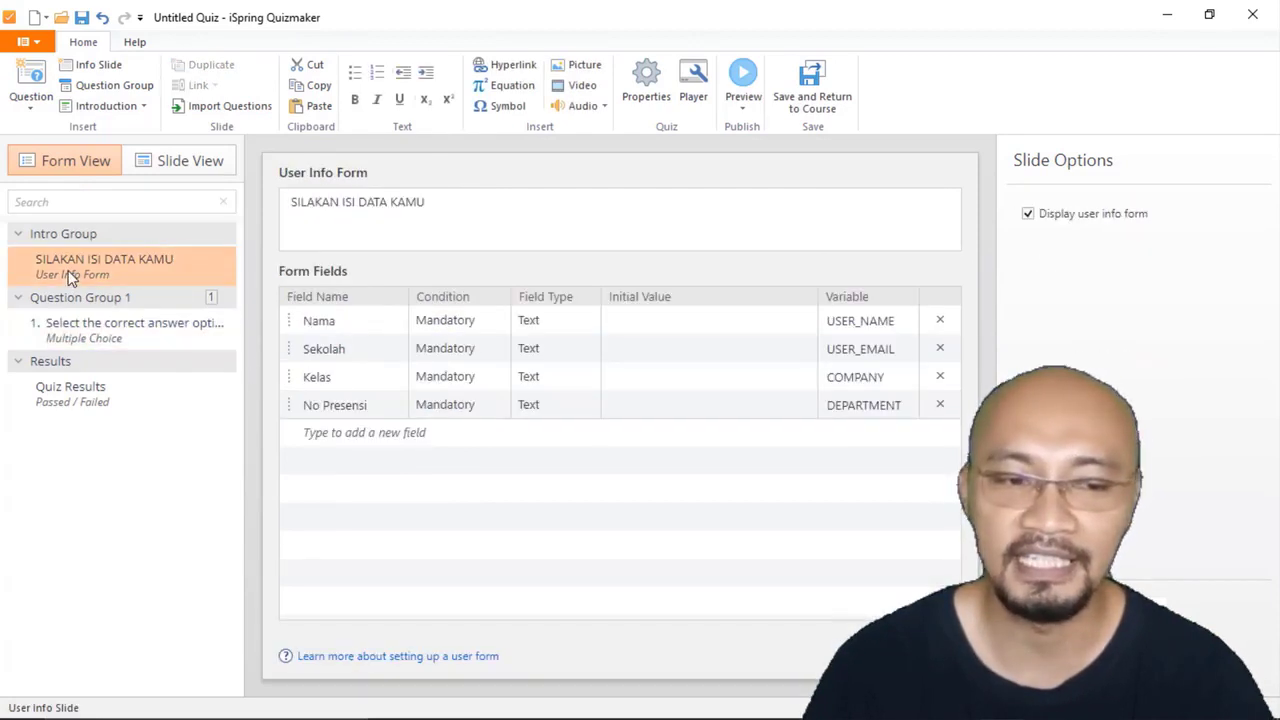
click(90, 341)
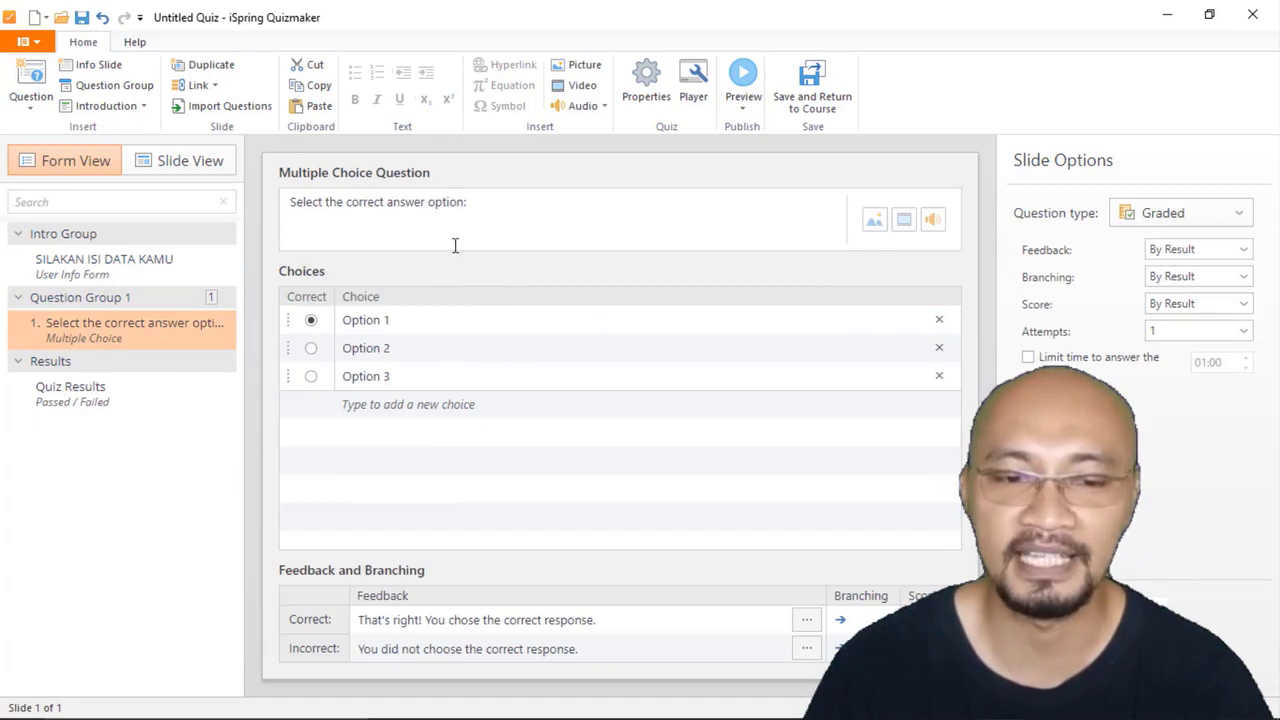
Step: Replace the placeholder question text with "Satu ditambah 5 sama dengan"
drag(503, 201, 288, 200)
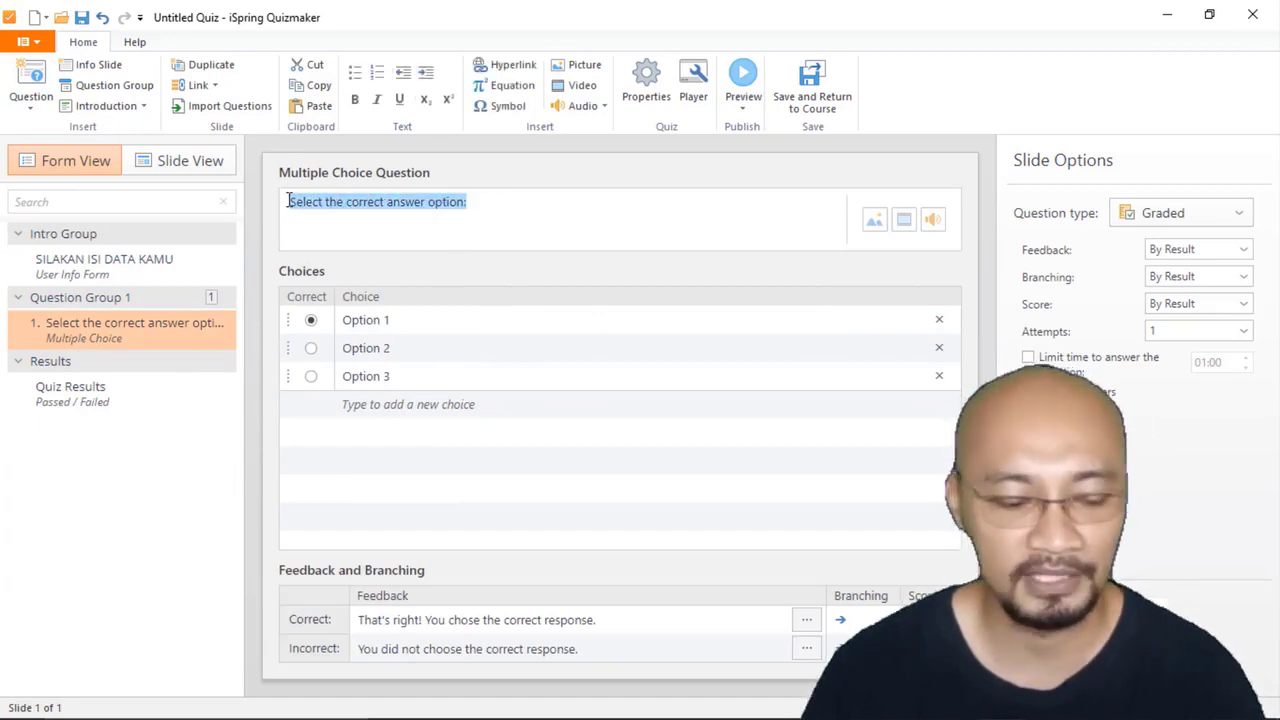
text(Satu)
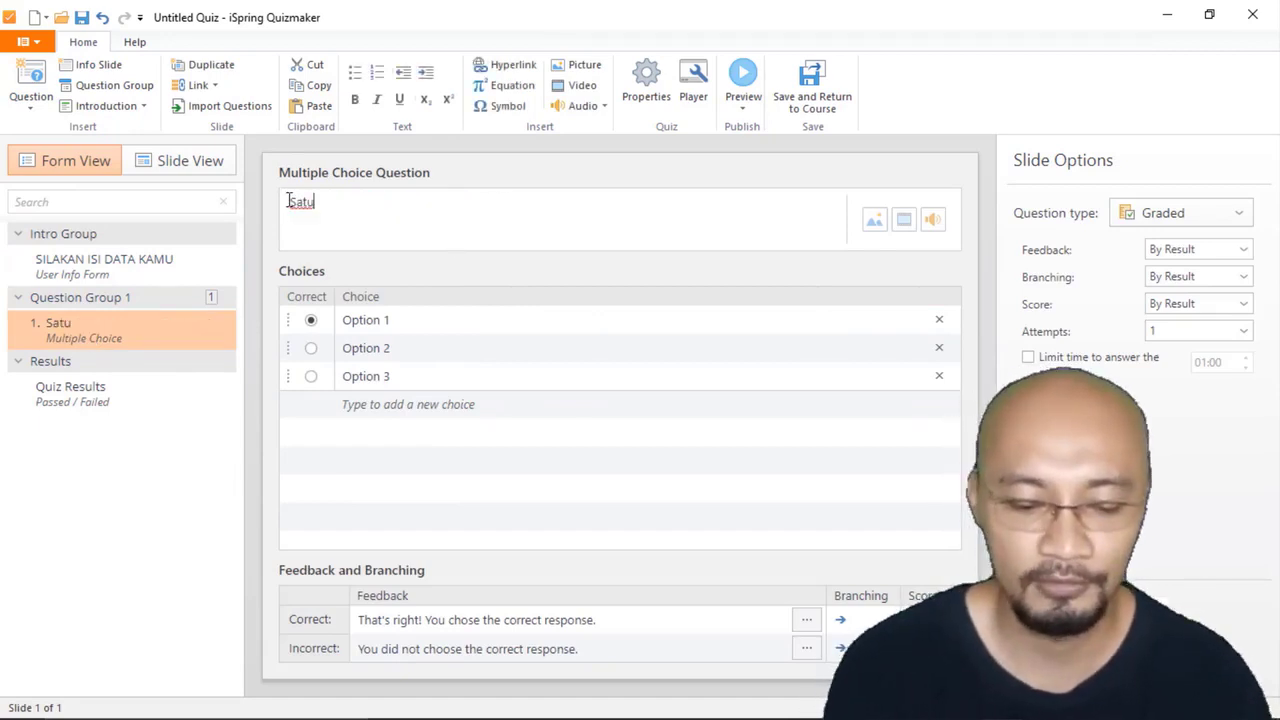
text( ditamb)
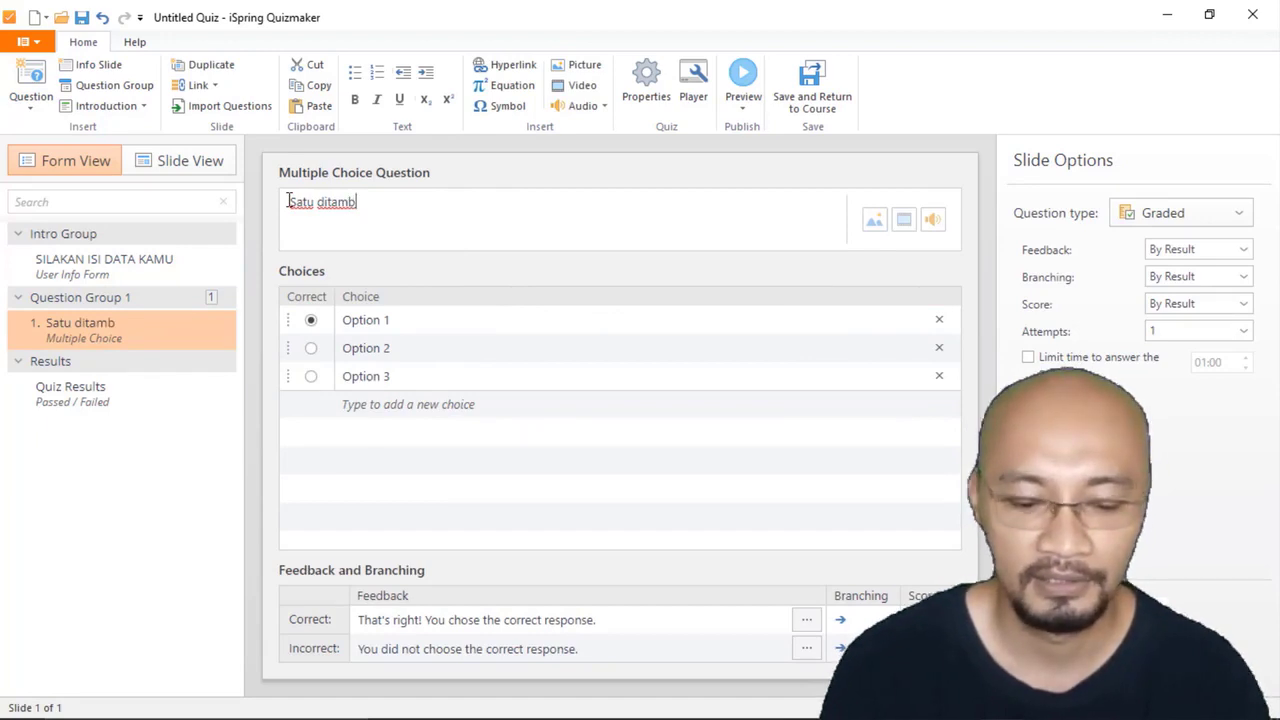
text(ah 5 )
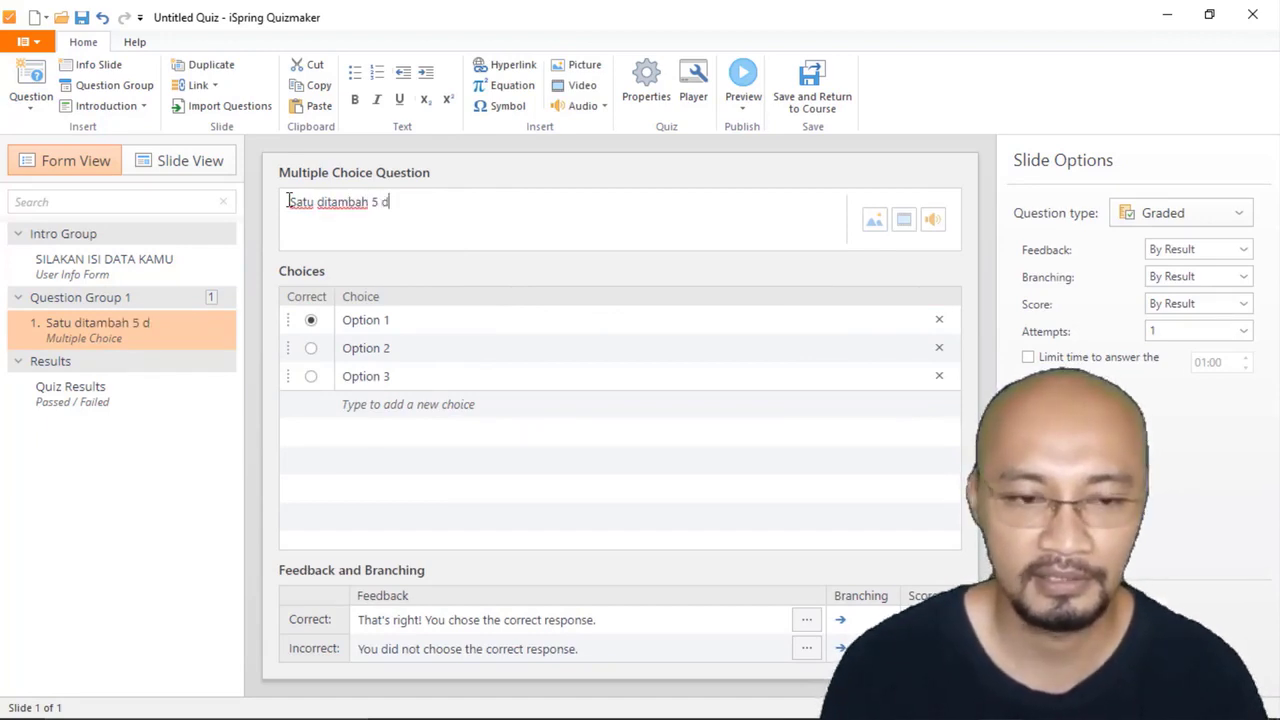
text(sama dengan)
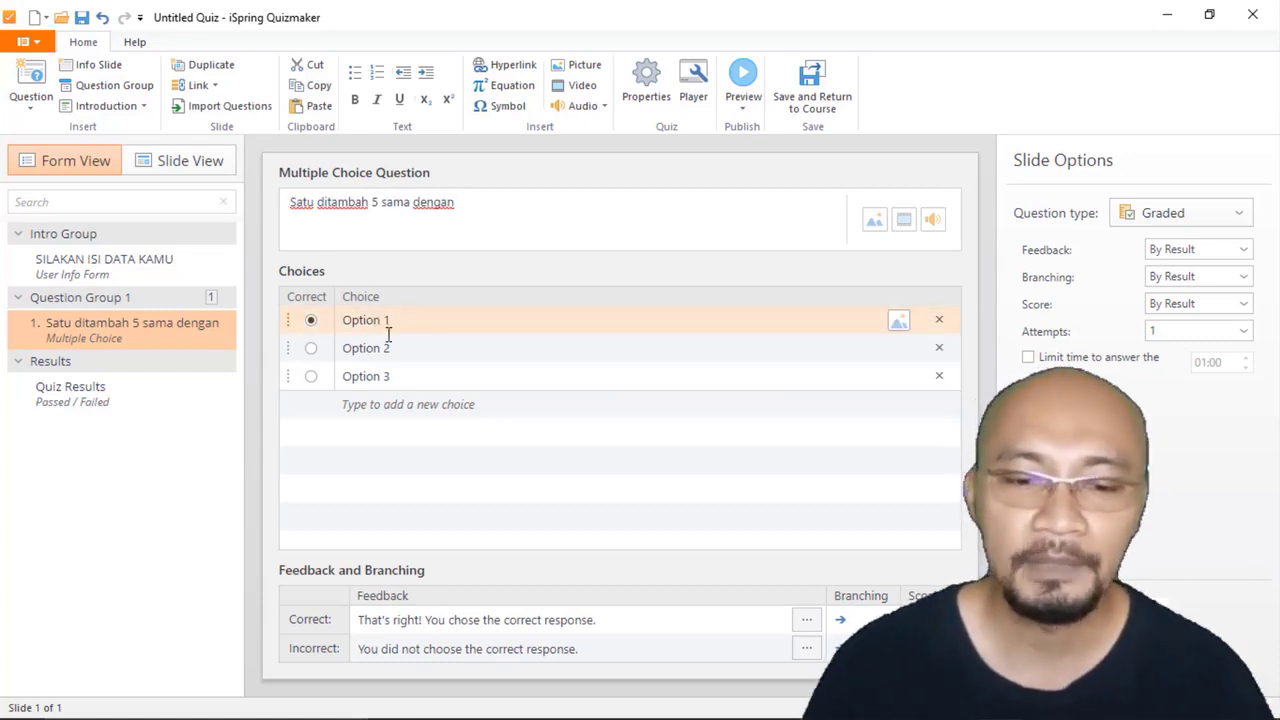
Step: Mark the first answer choice as correct and set its text to 7
click(311, 326)
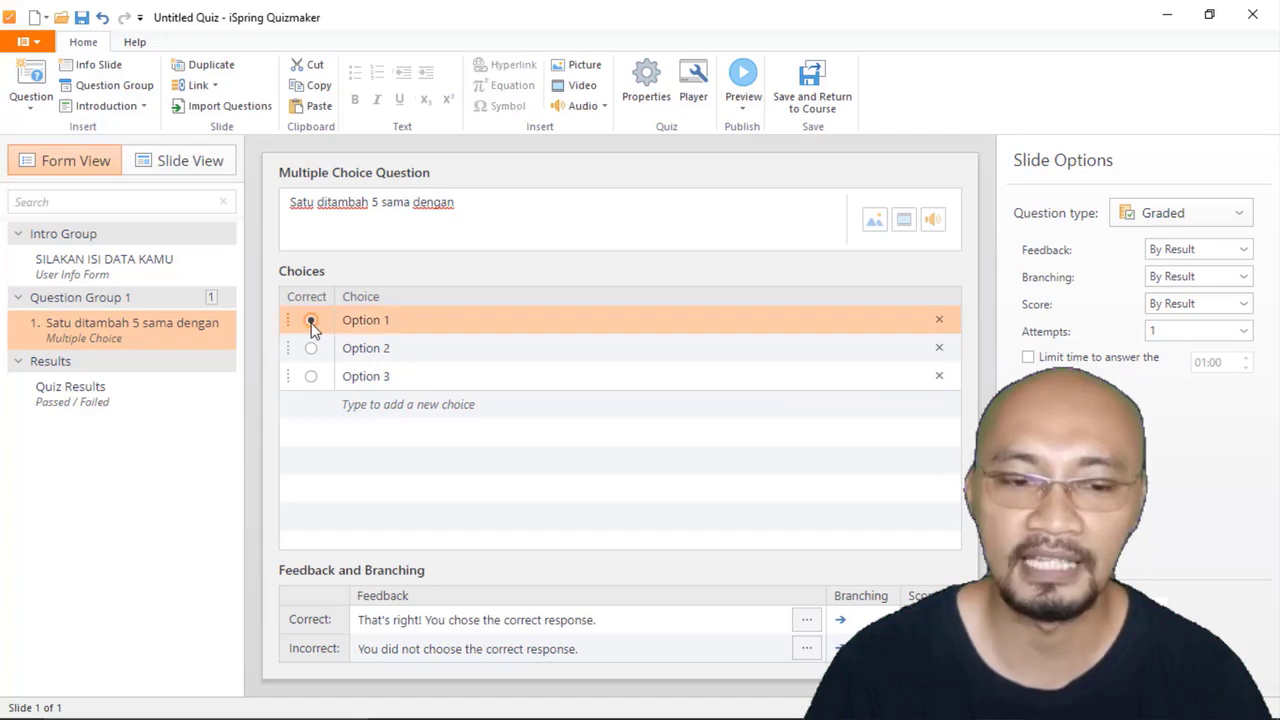
click(410, 321)
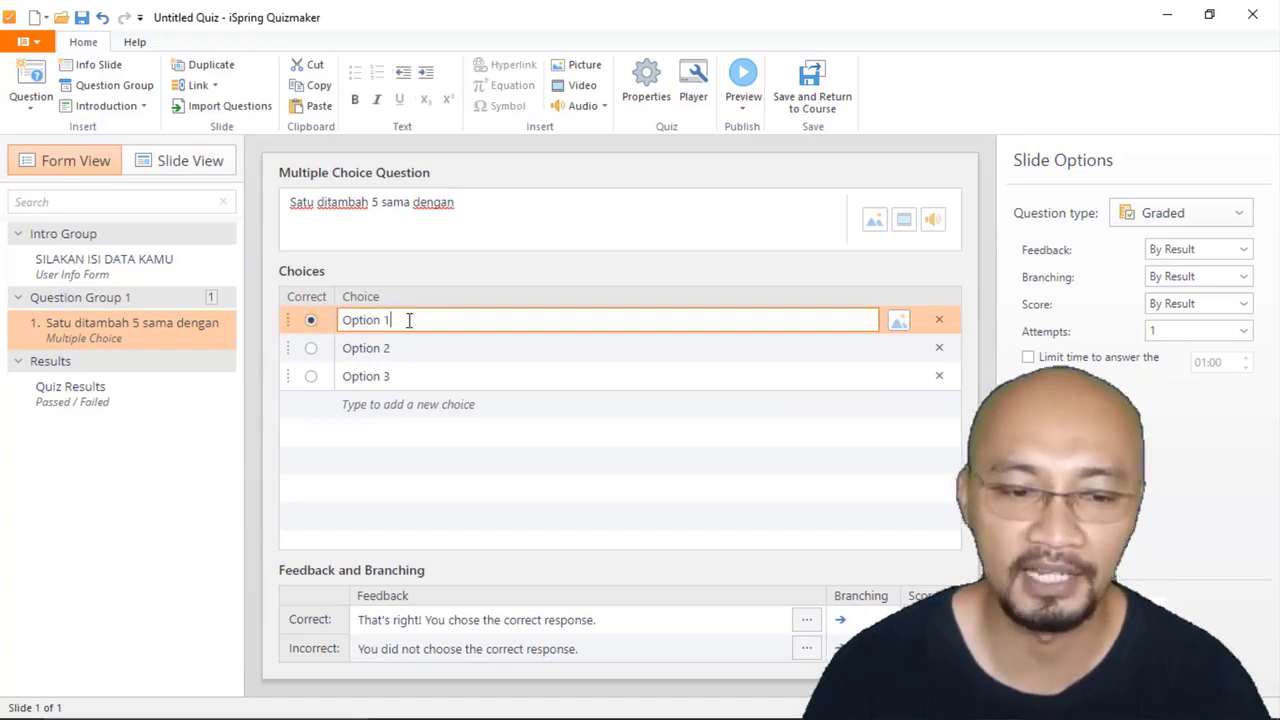
double_click(343, 321)
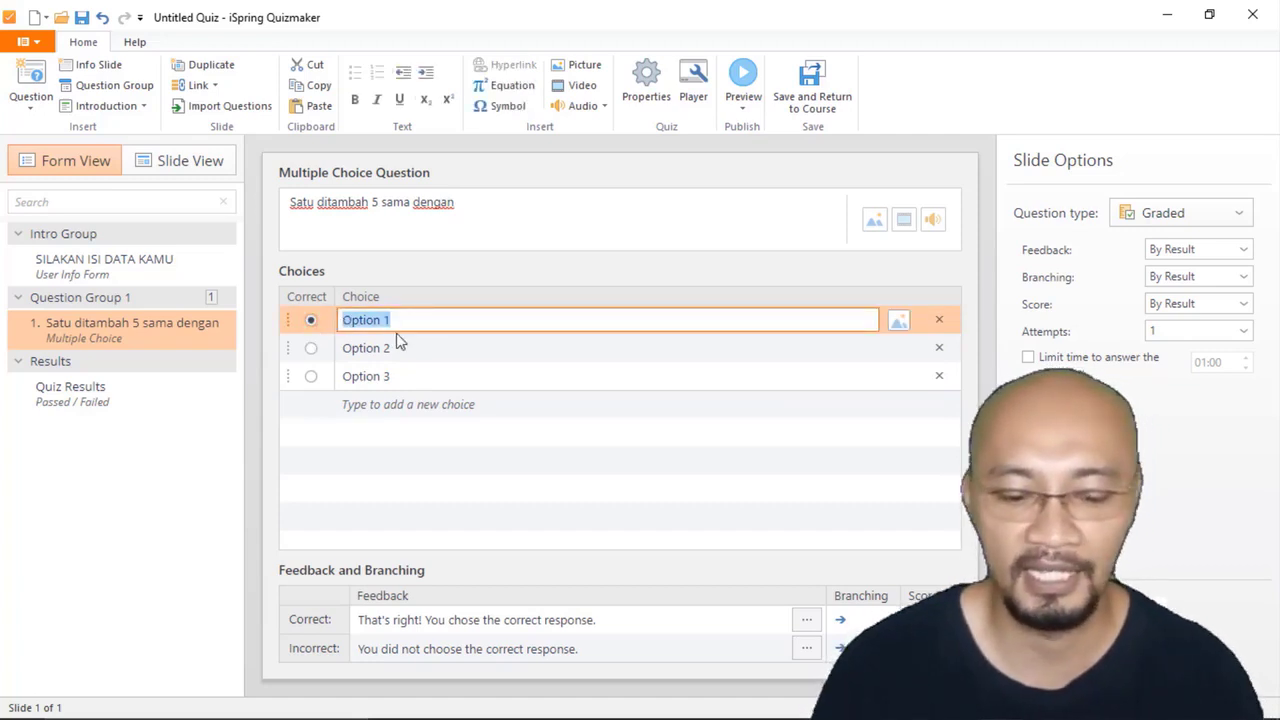
text(7)
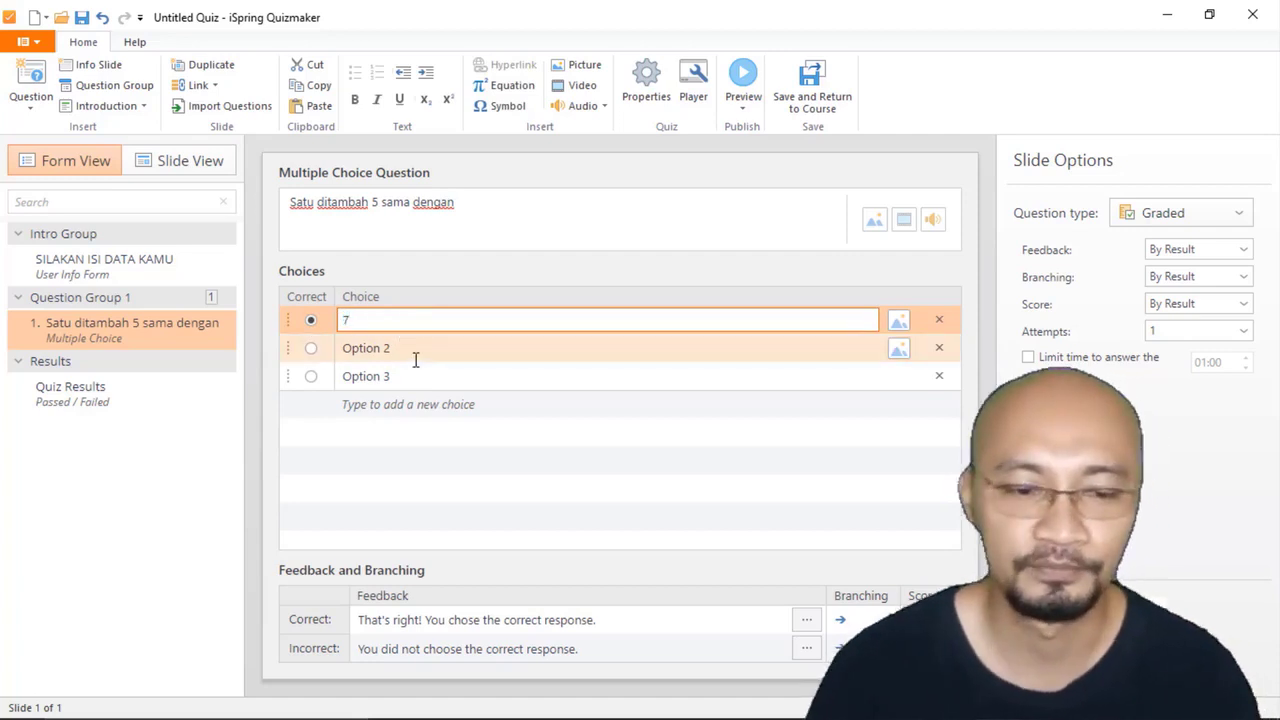
Step: Replace the second answer choice's placeholder text with 8-2
click(422, 348)
double_click(368, 349)
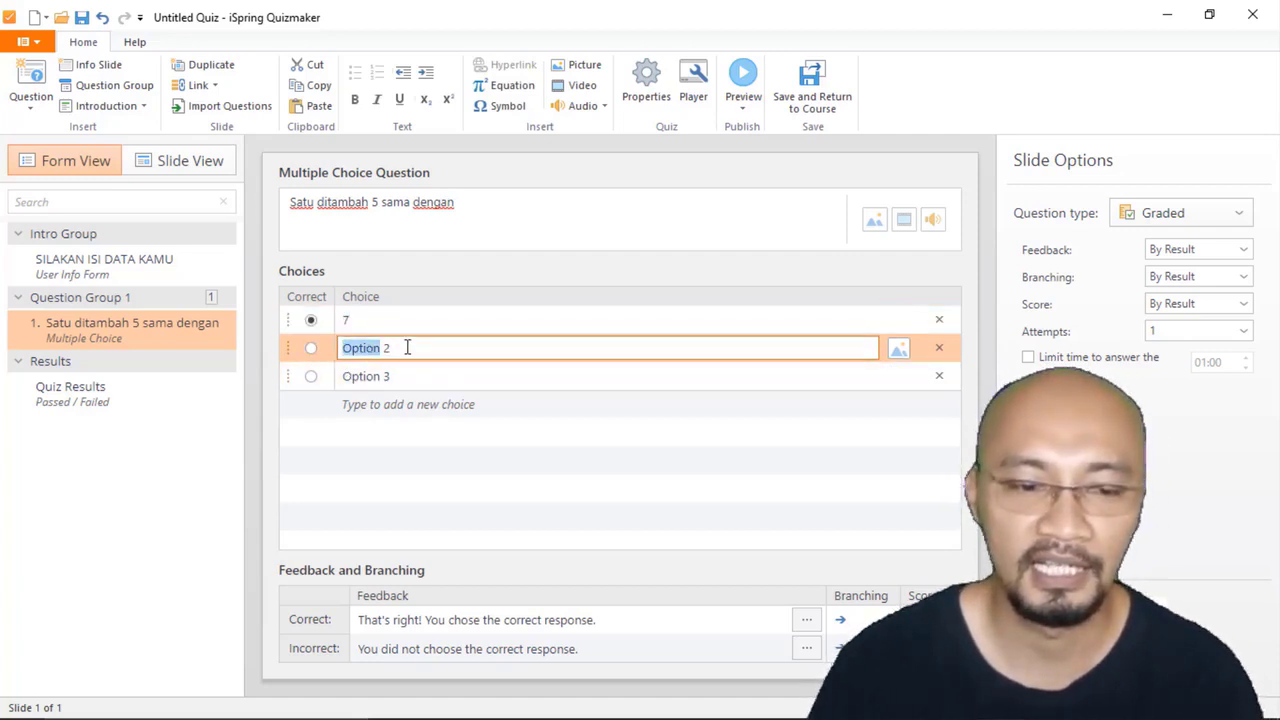
click(418, 349)
drag(411, 352, 340, 350)
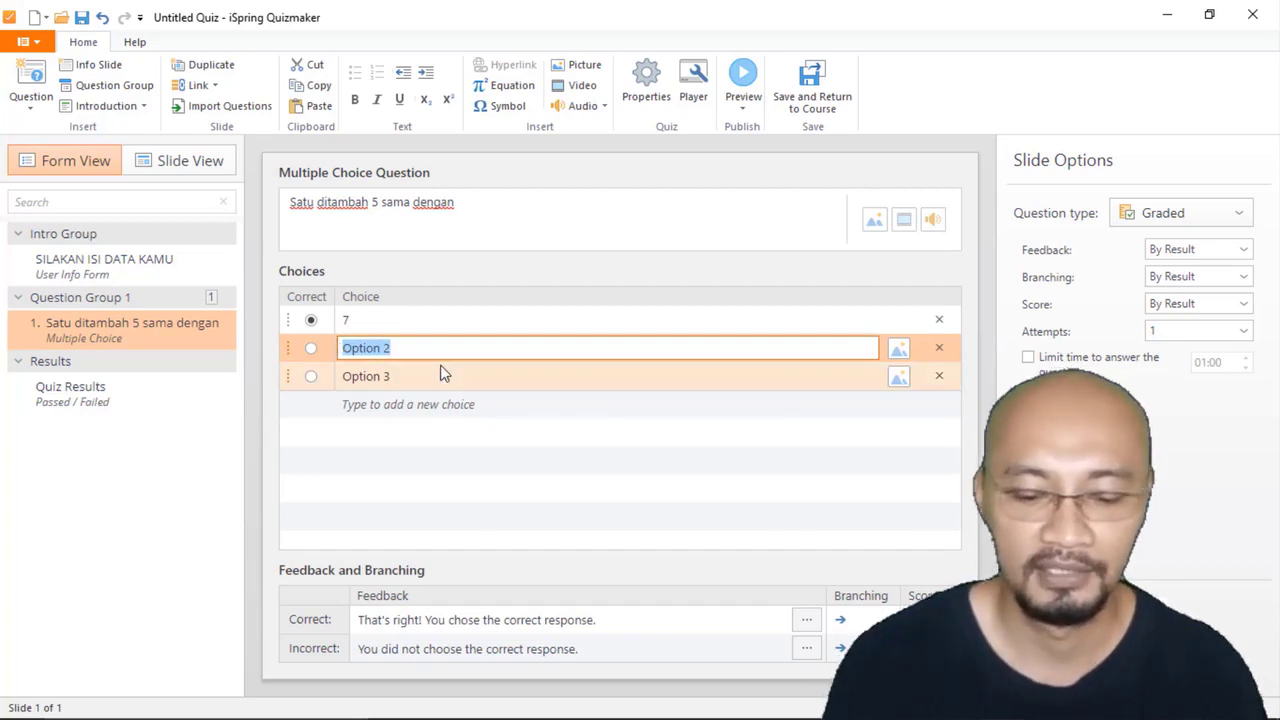
text(8-2)
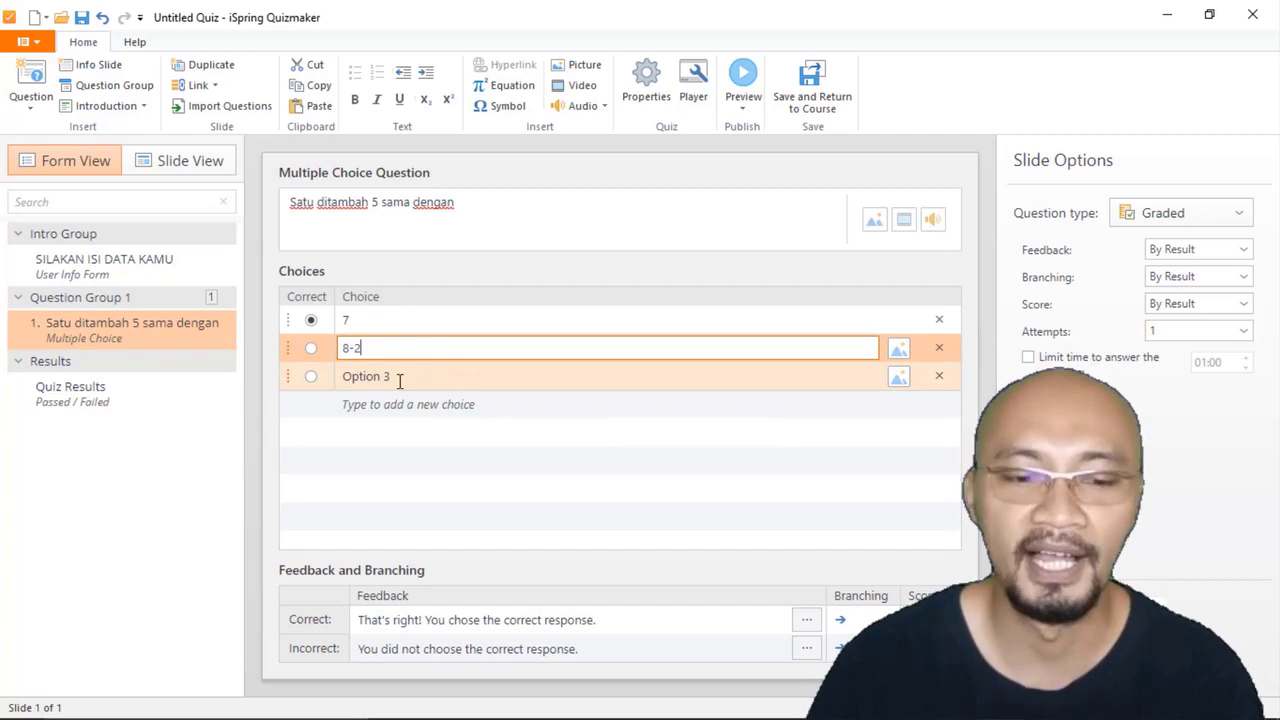
Step: Set the third answer choice to 10 and add a fourth choice with the text 12
click(419, 372)
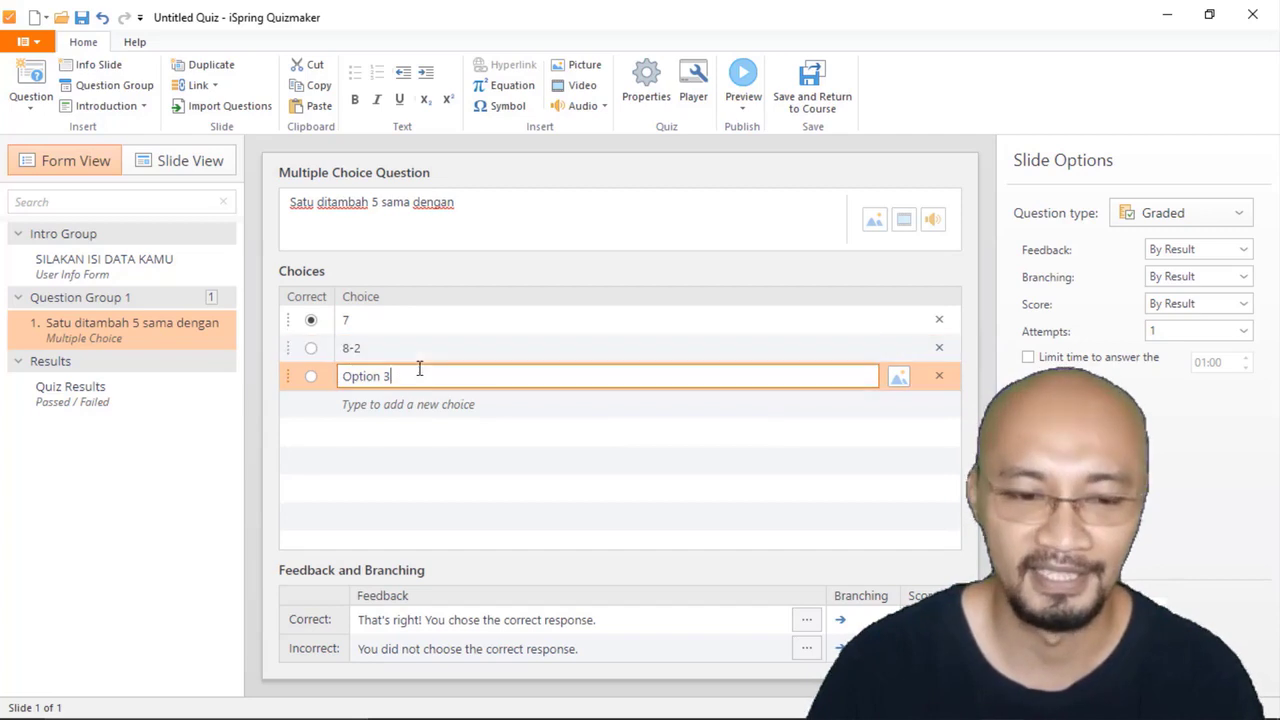
drag(428, 376, 341, 378)
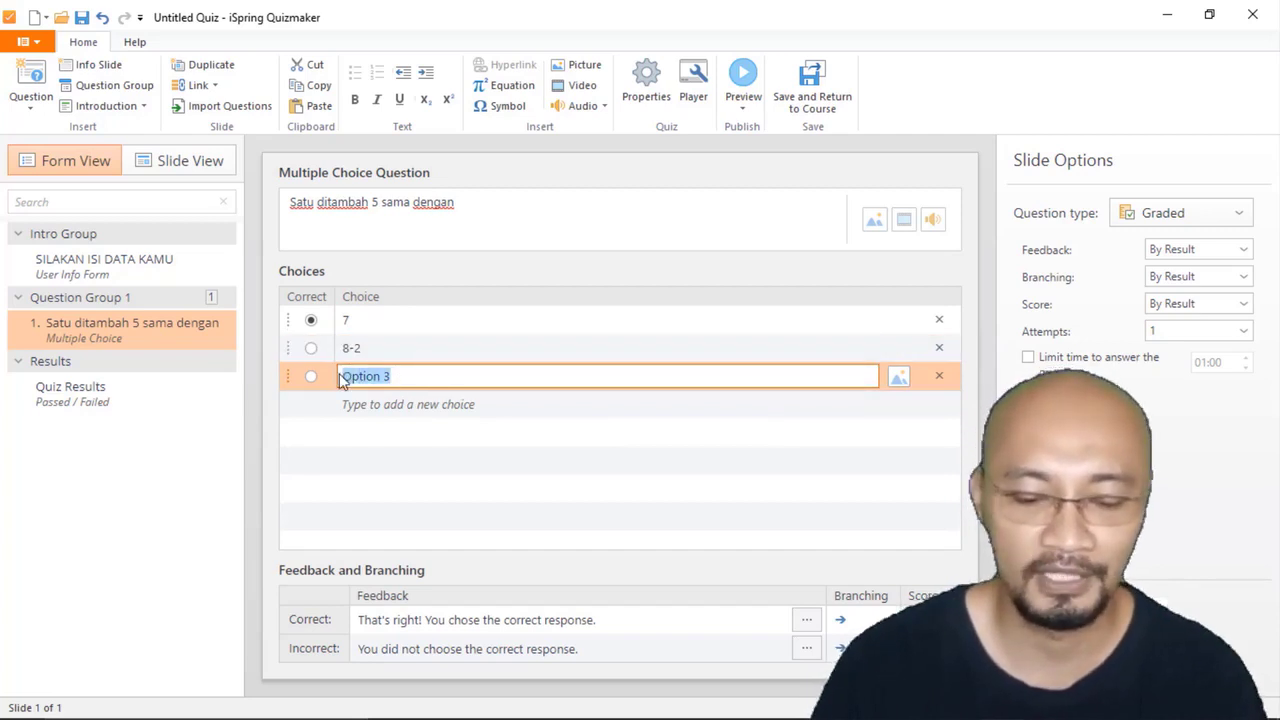
text(10)
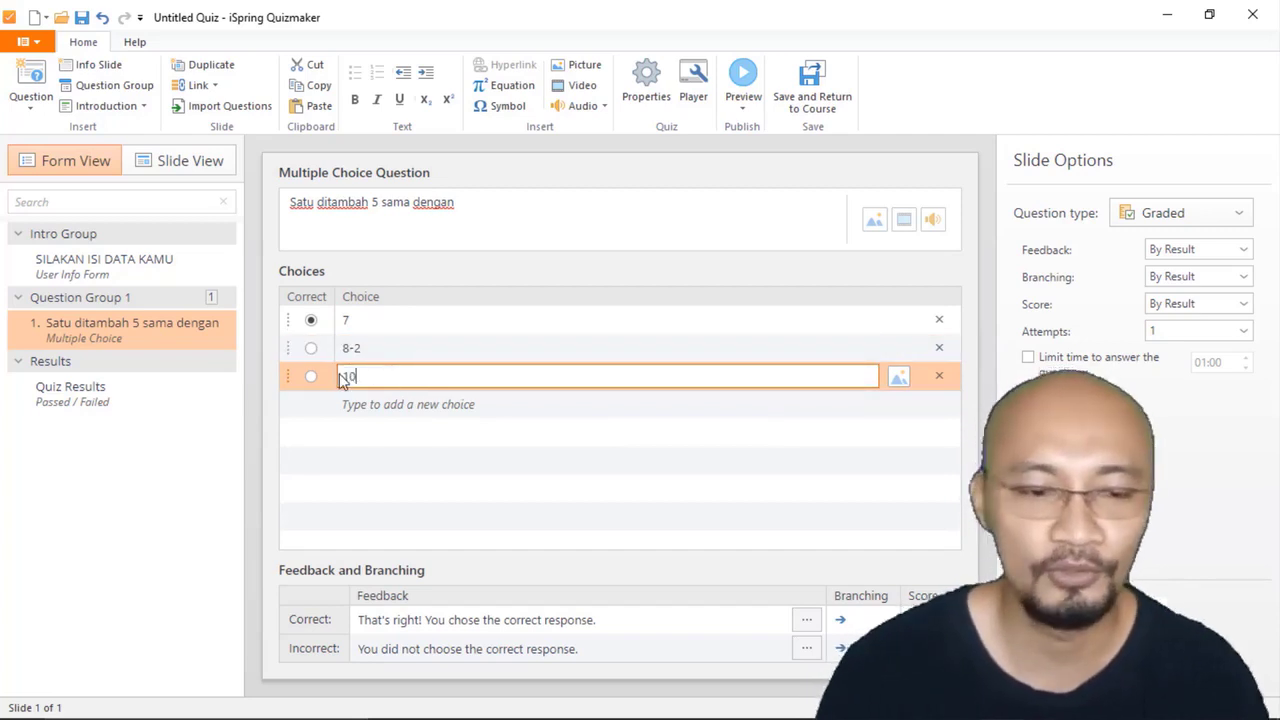
click(387, 406)
text(12)
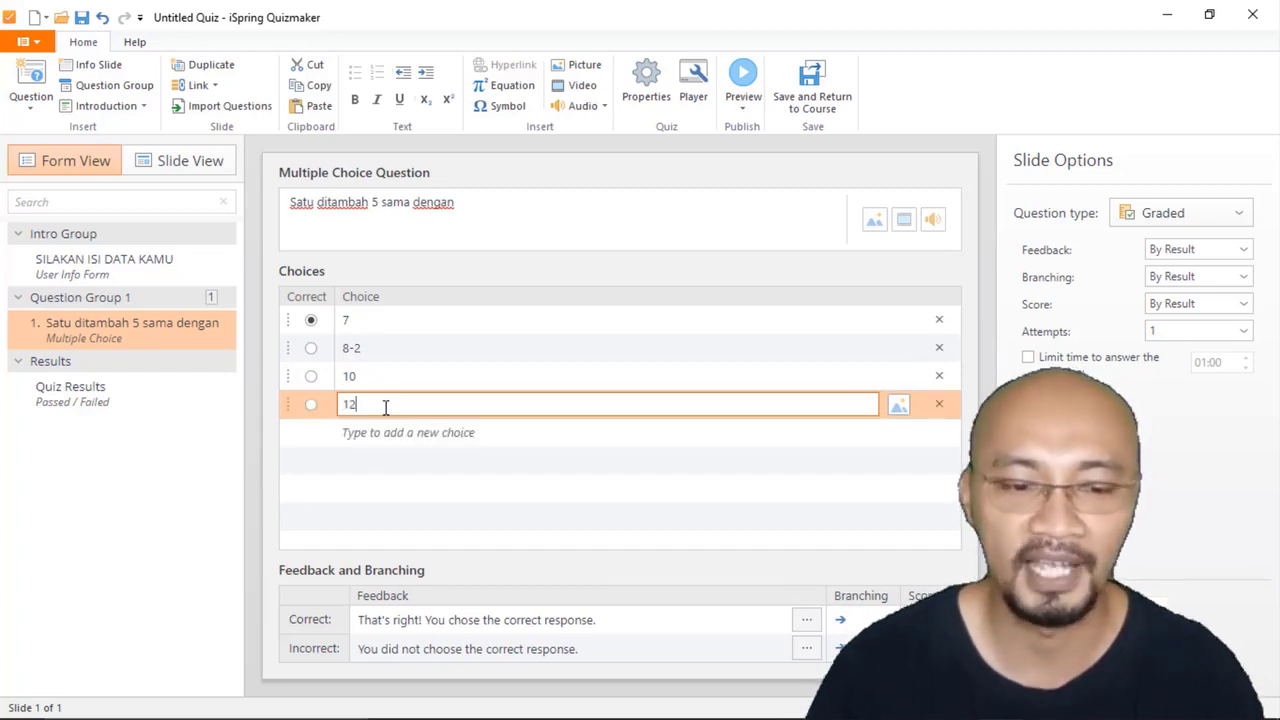
click(425, 512)
click(318, 330)
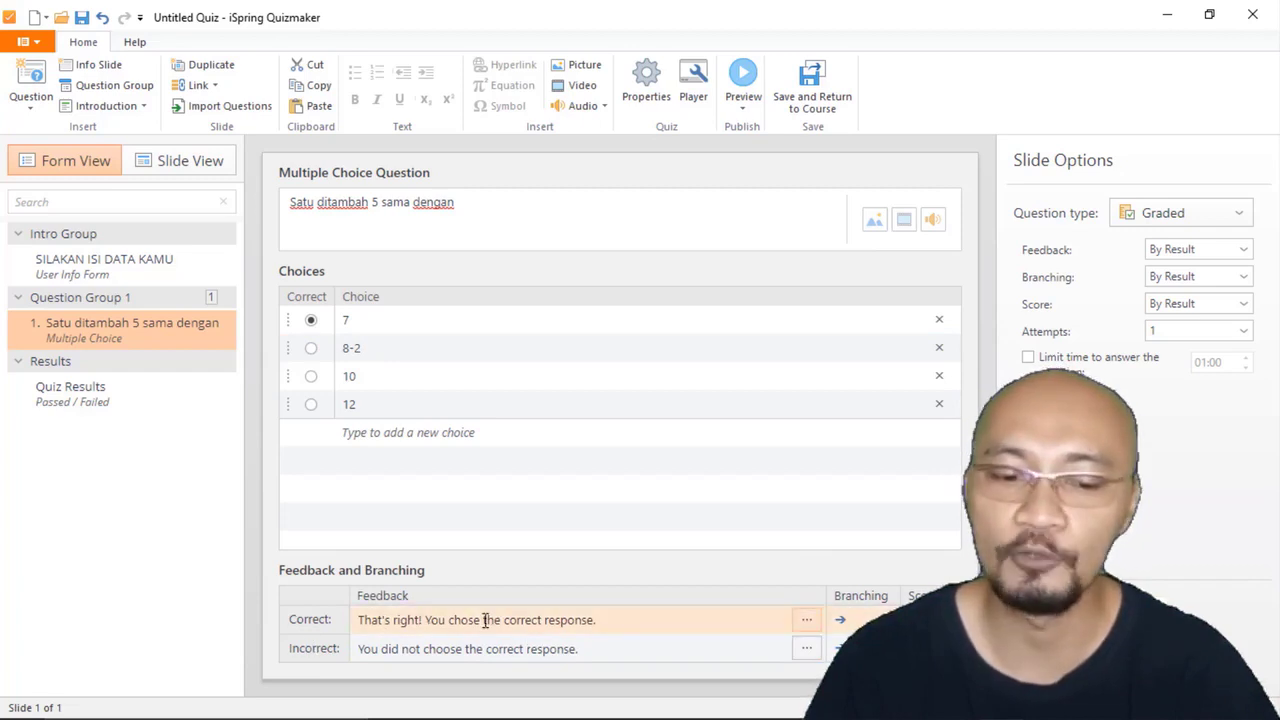
Step: Replace the feedback for a correct response with "Hebat jawaban kamu benar"
click(622, 620)
drag(634, 618, 357, 622)
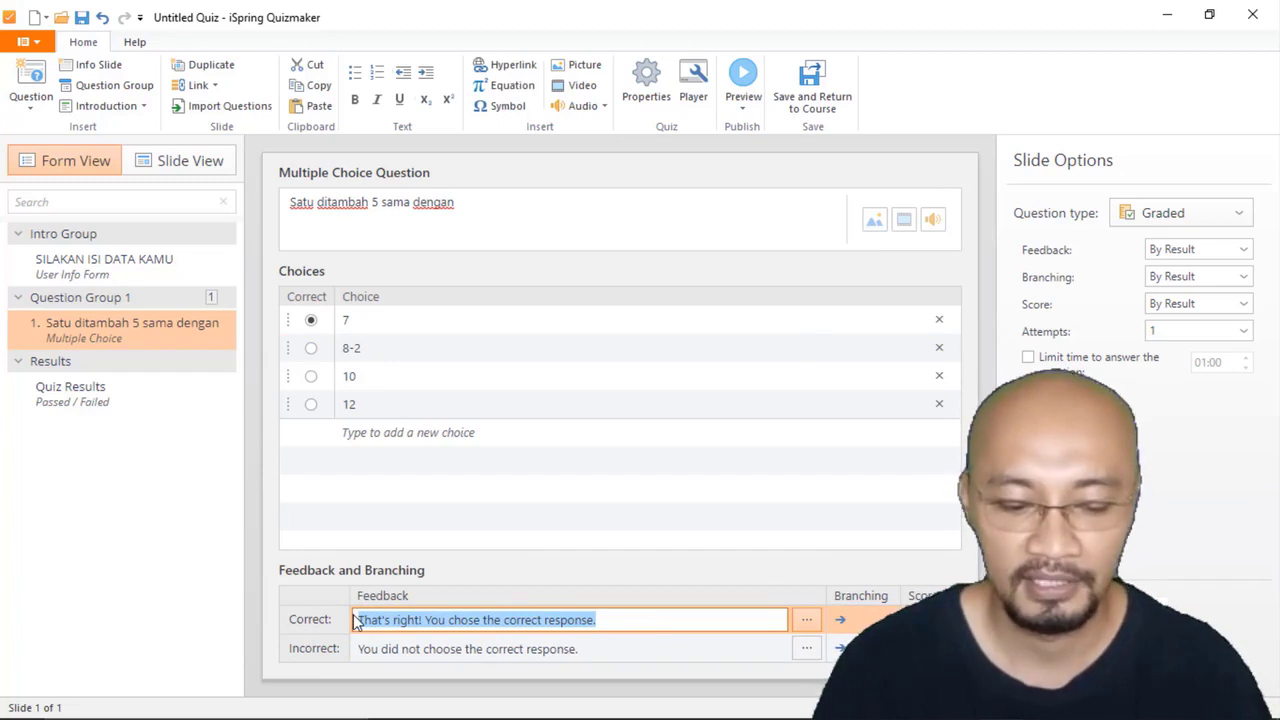
text(Hebat jawab)
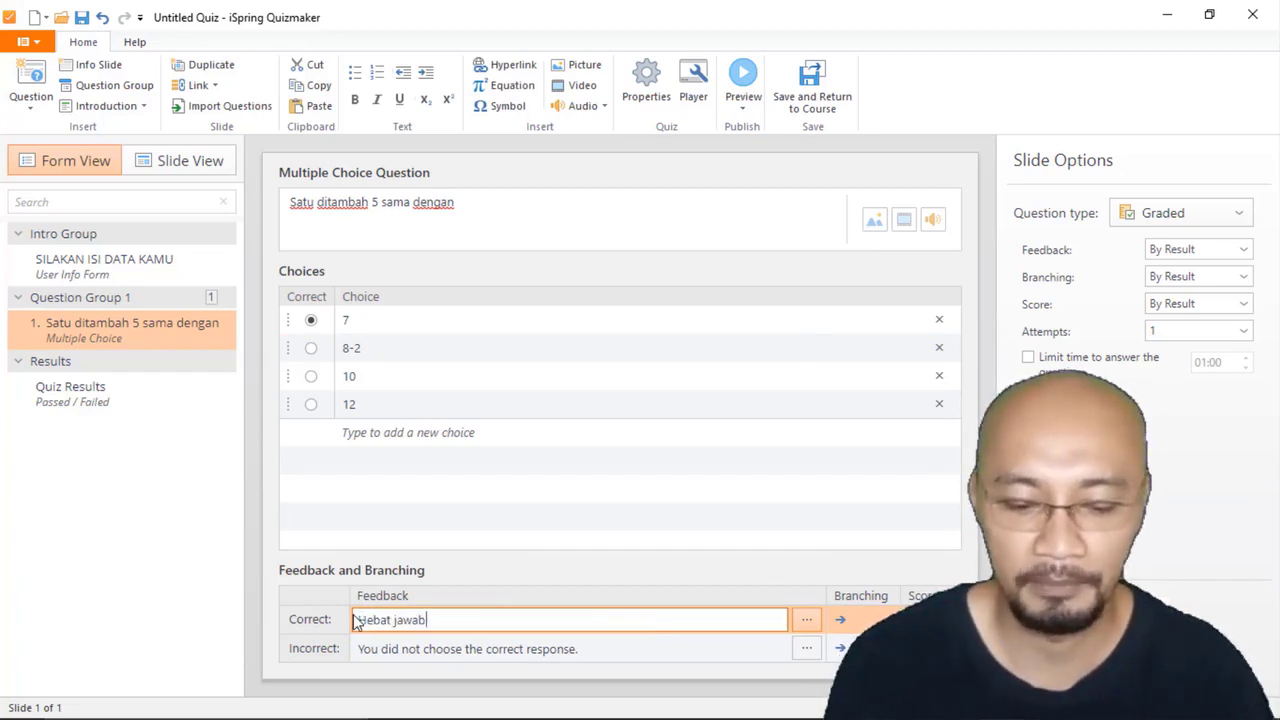
text(an kamu benar)
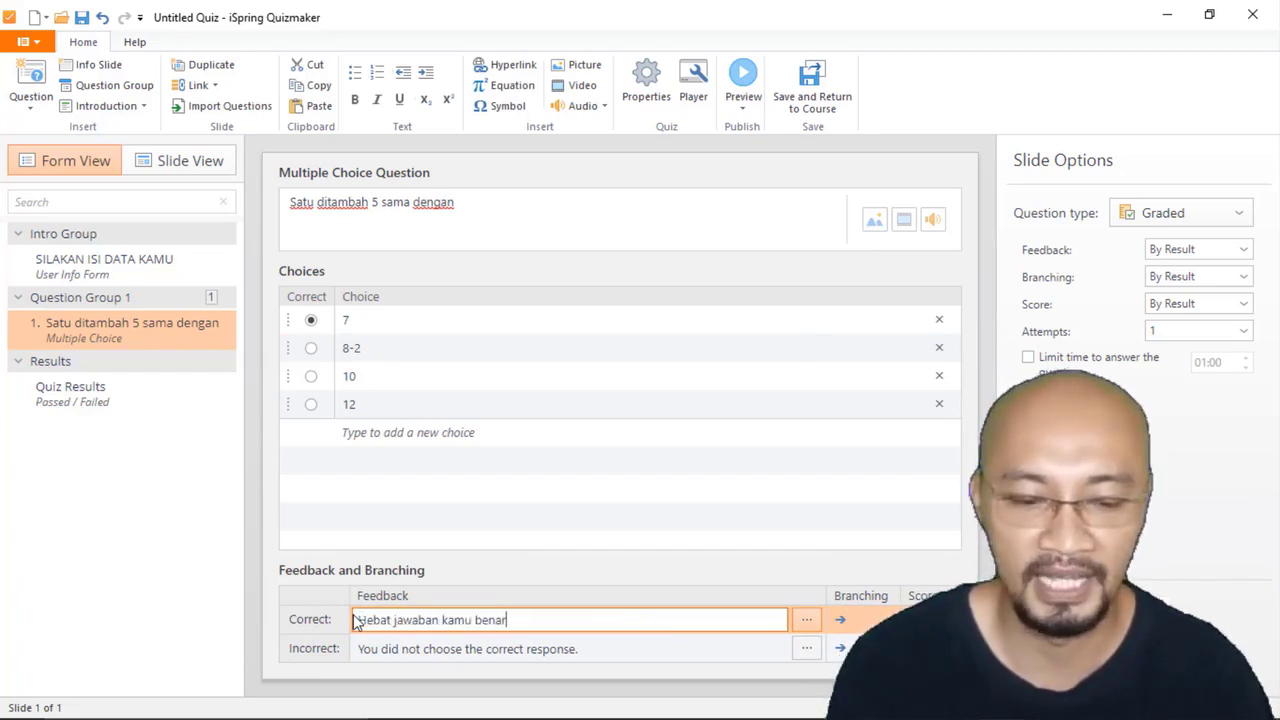
Step: Replace the feedback for an incorrect response with "Waduh Belajar lagi ya Jawaban masih SALAH"
click(521, 649)
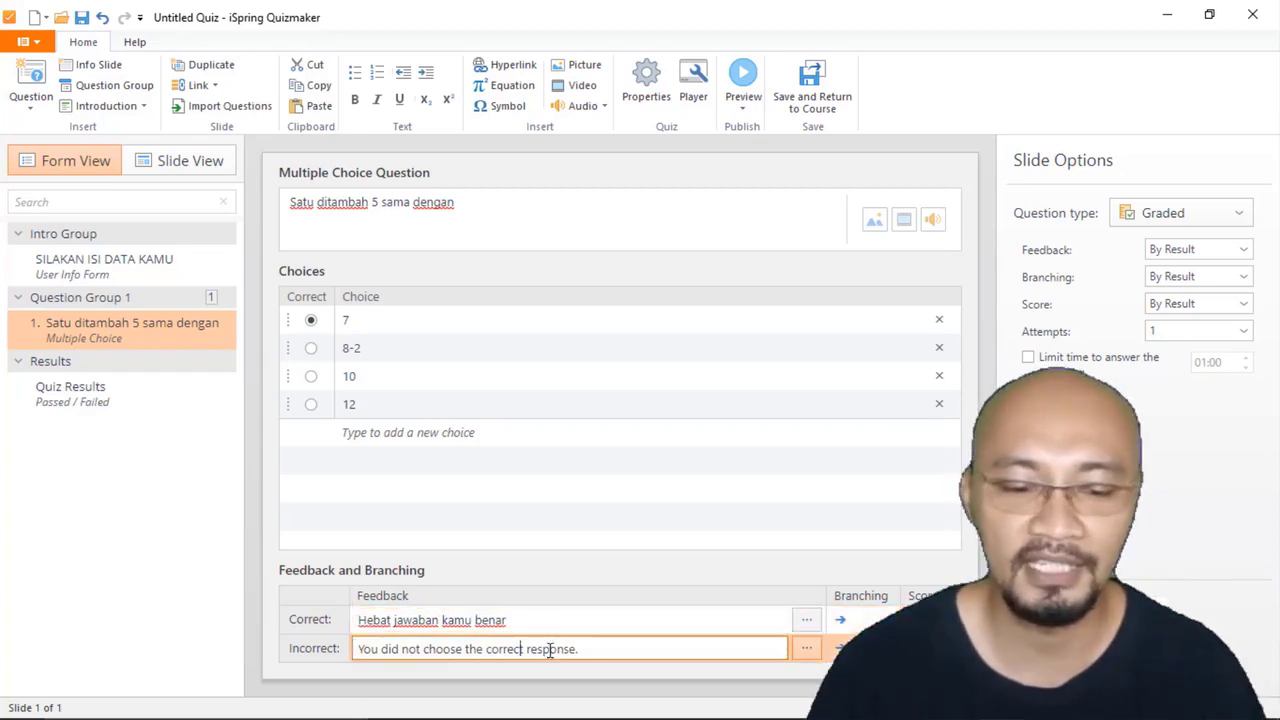
drag(611, 654, 352, 652)
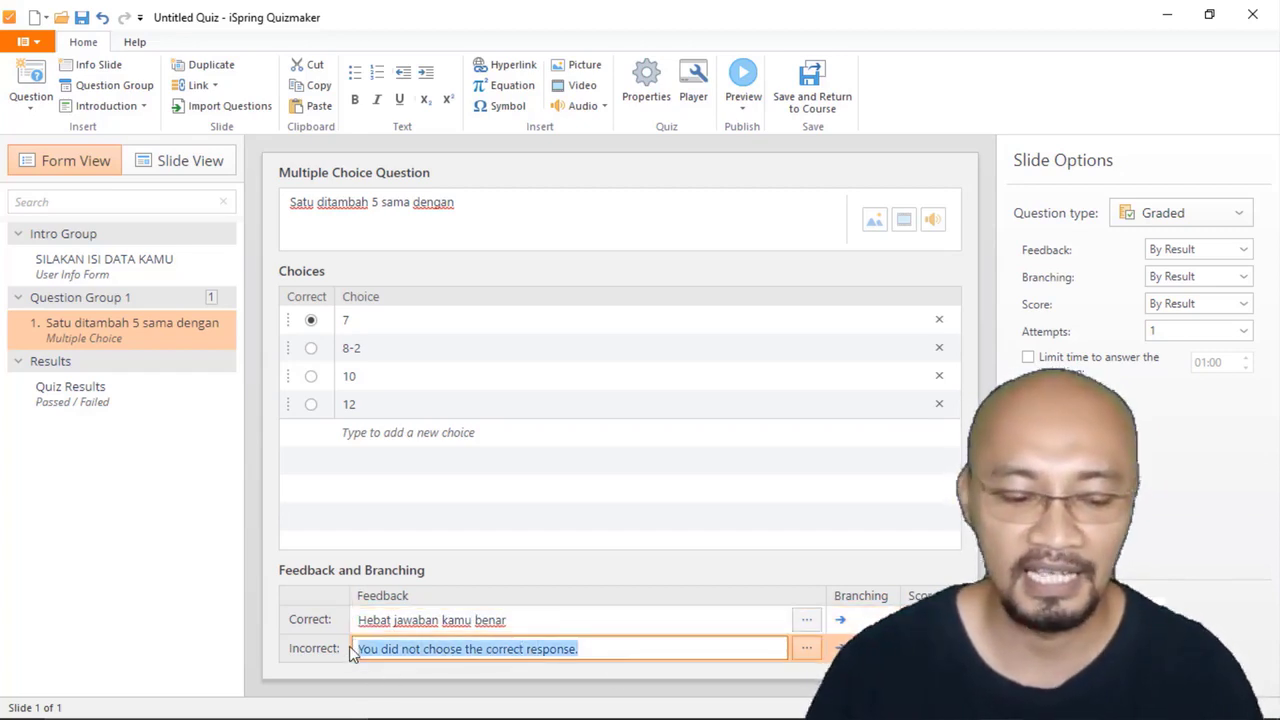
text(Waduh)
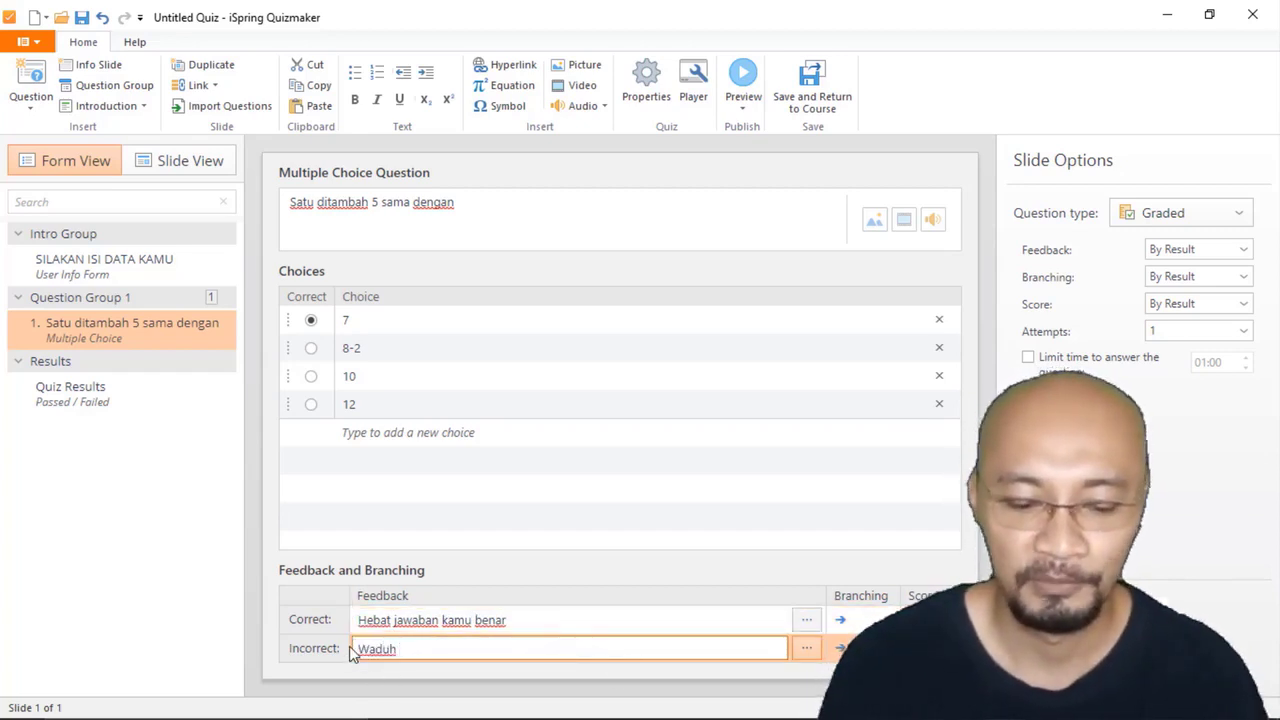
text( Belajar lag)
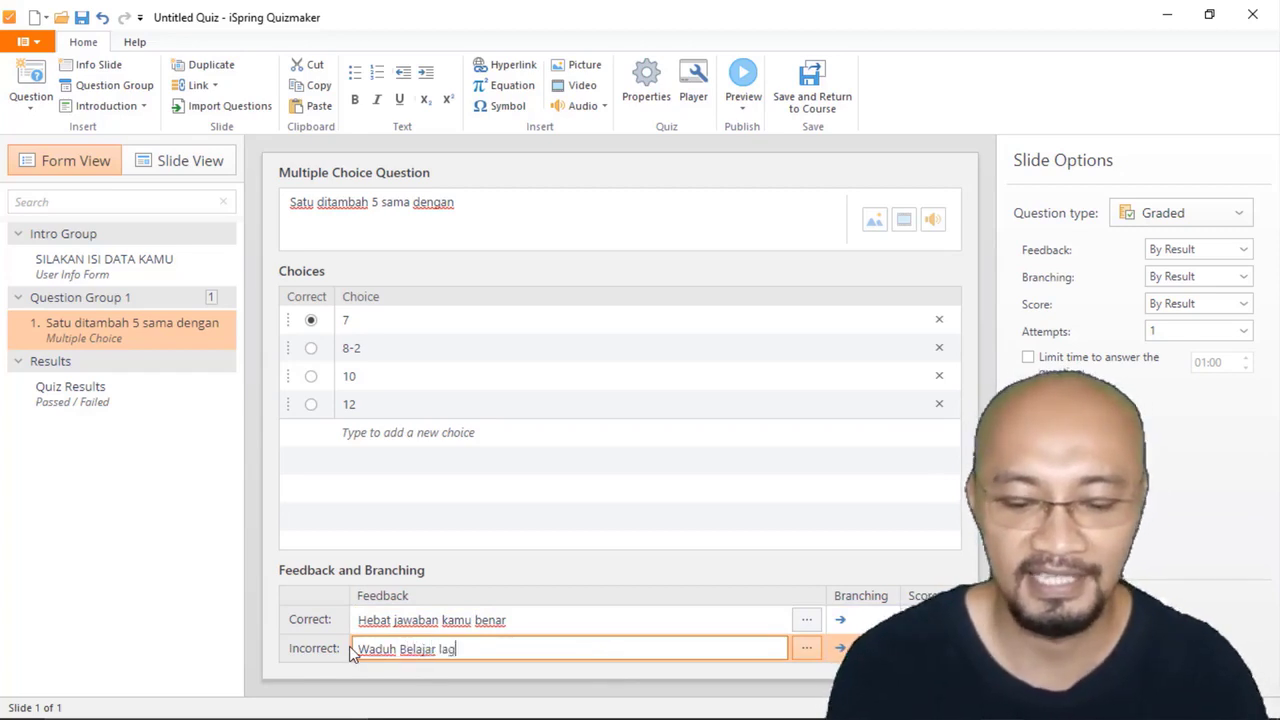
text(i ya)
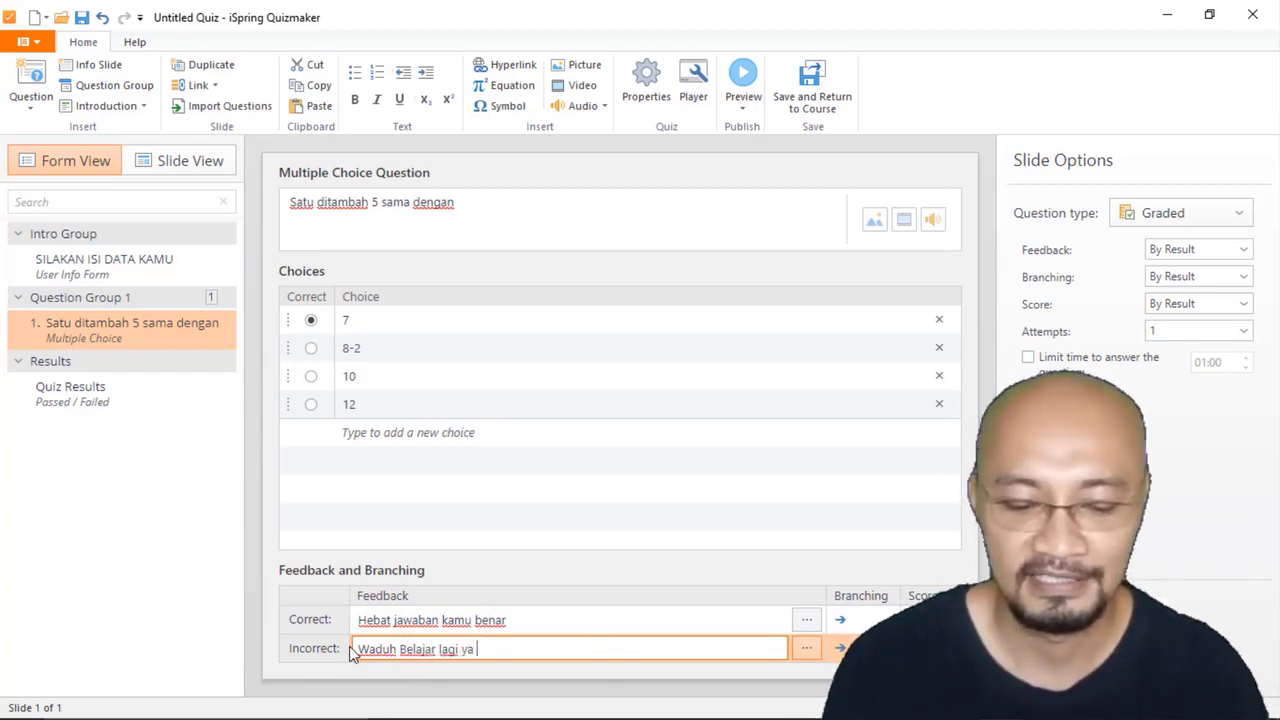
text( Jawaba)
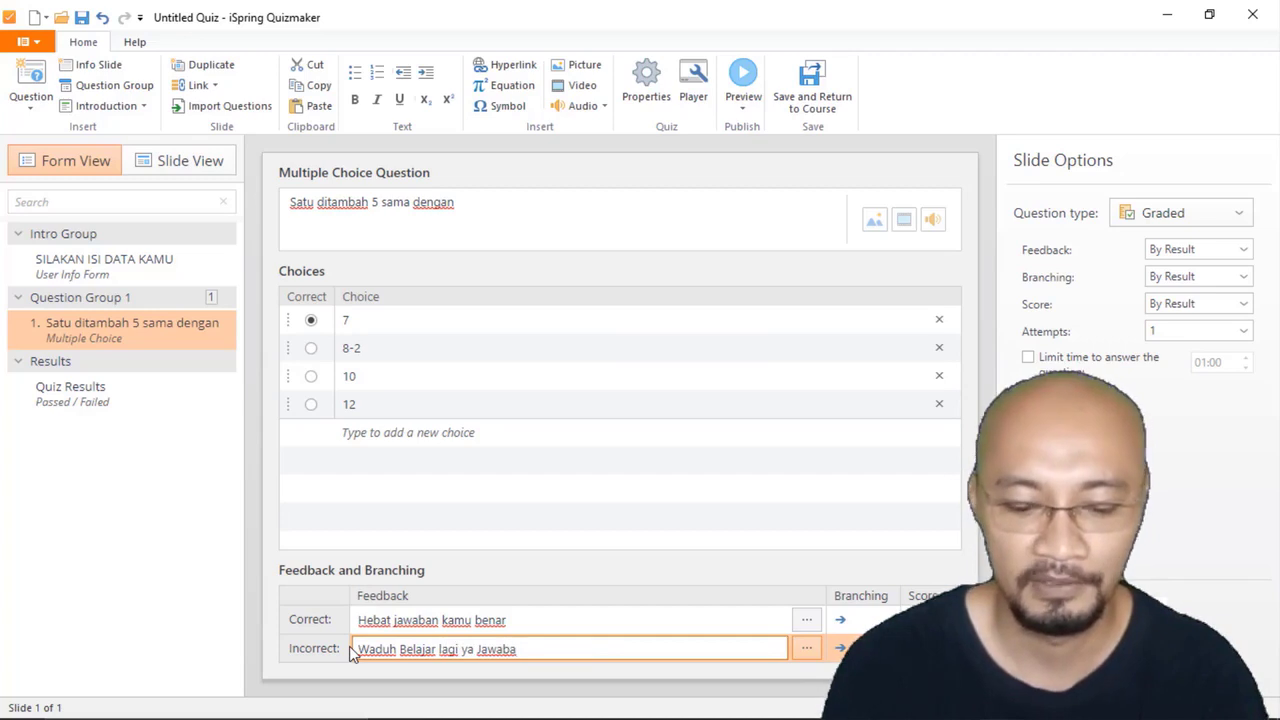
text(n masih sa)
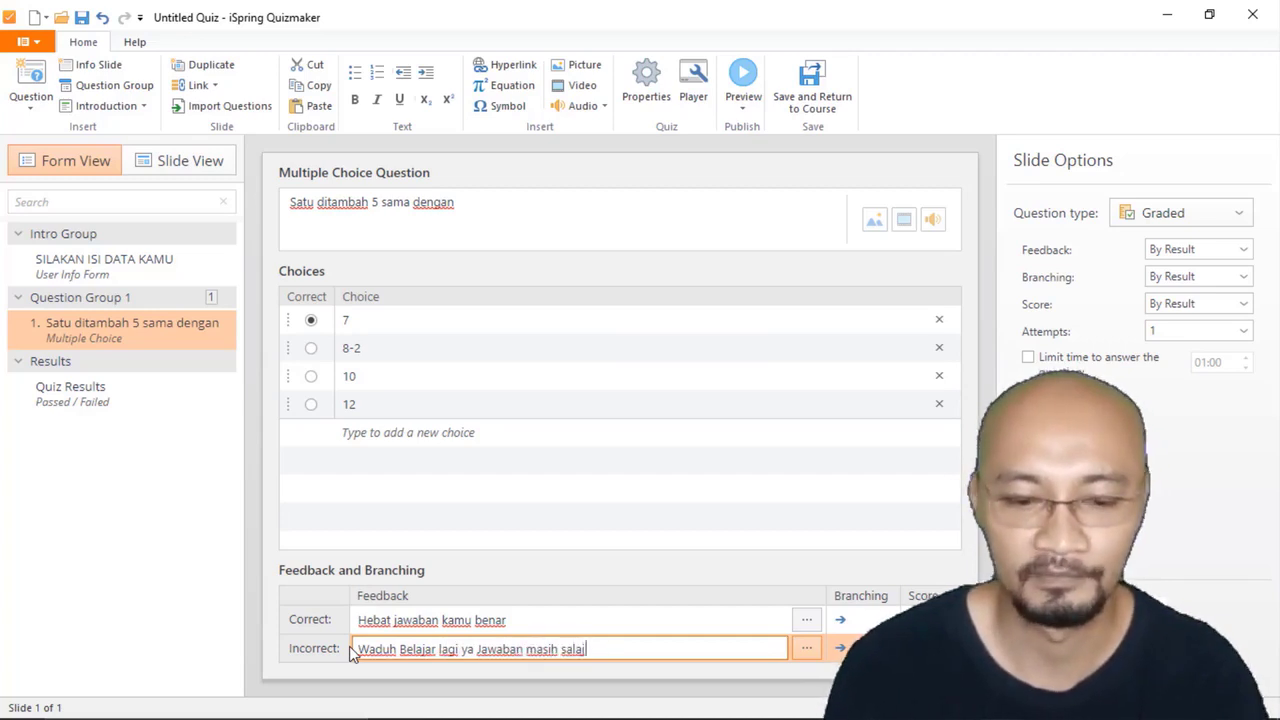
text(laj)
key(BackSpace)
key(BackSpace)
text(SALAH)
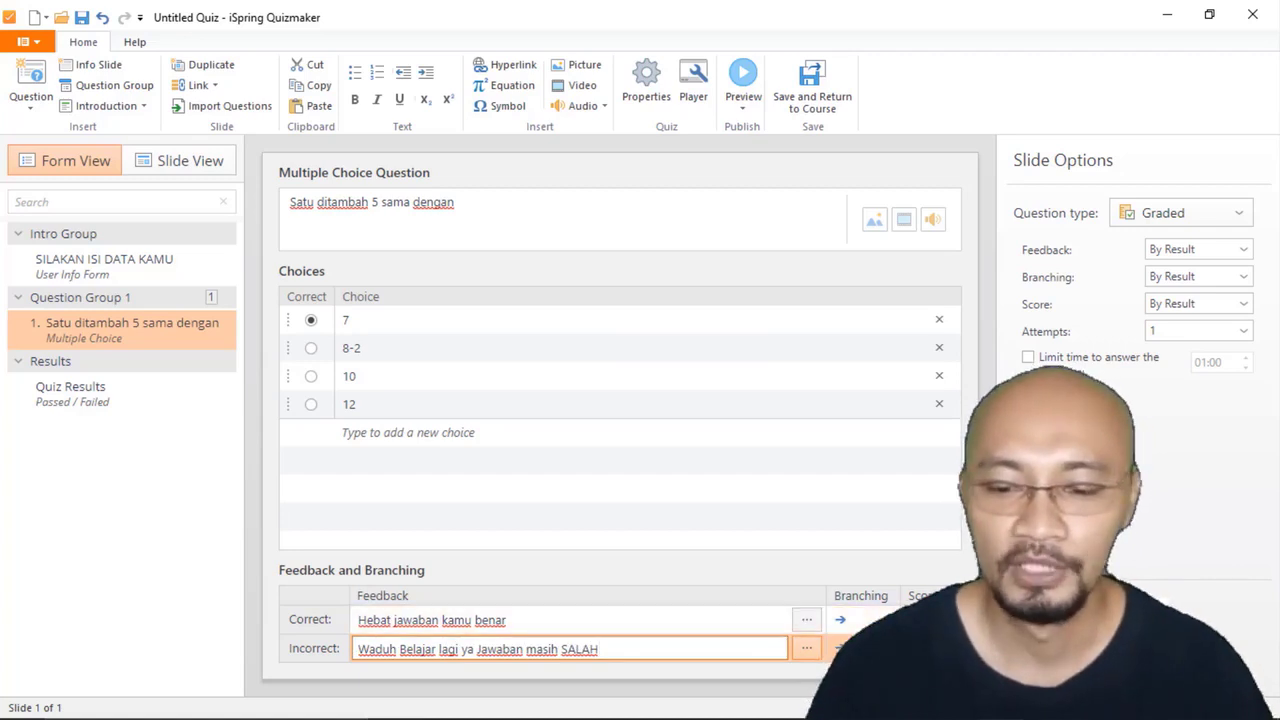
click(690, 618)
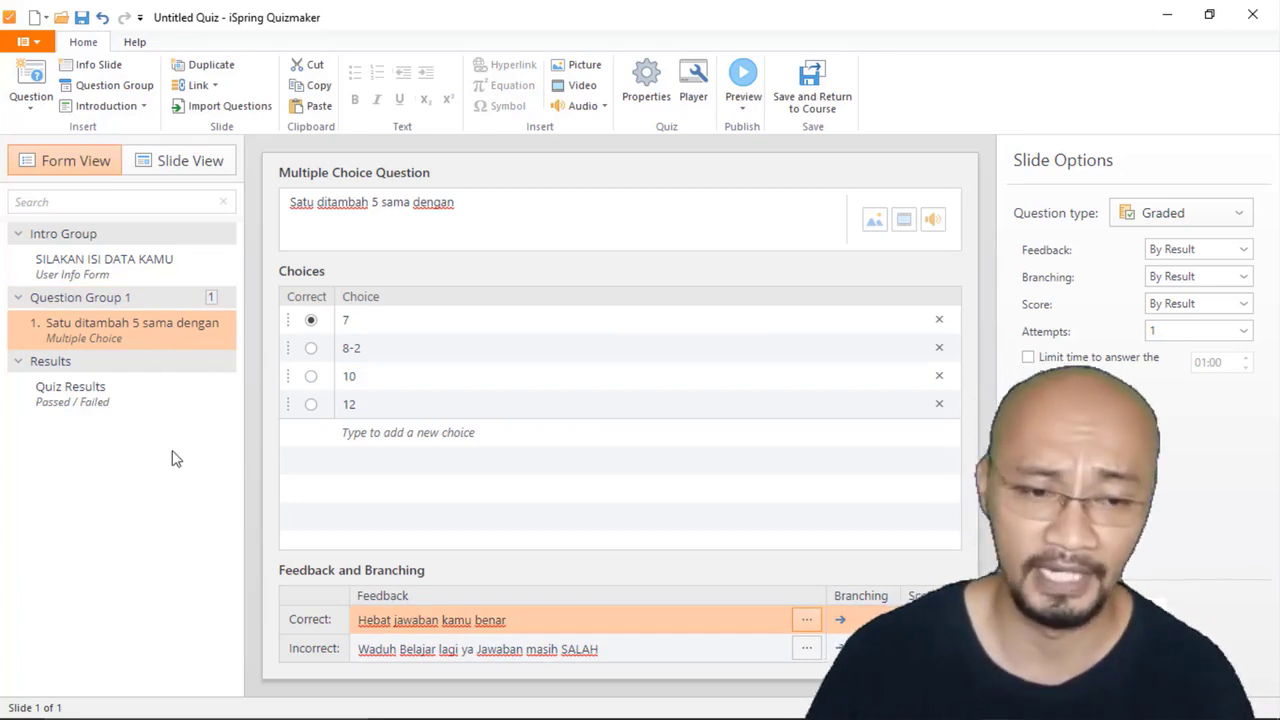
Step: Check the multiple-choice question's layout in Slide View and return to Form View
click(677, 318)
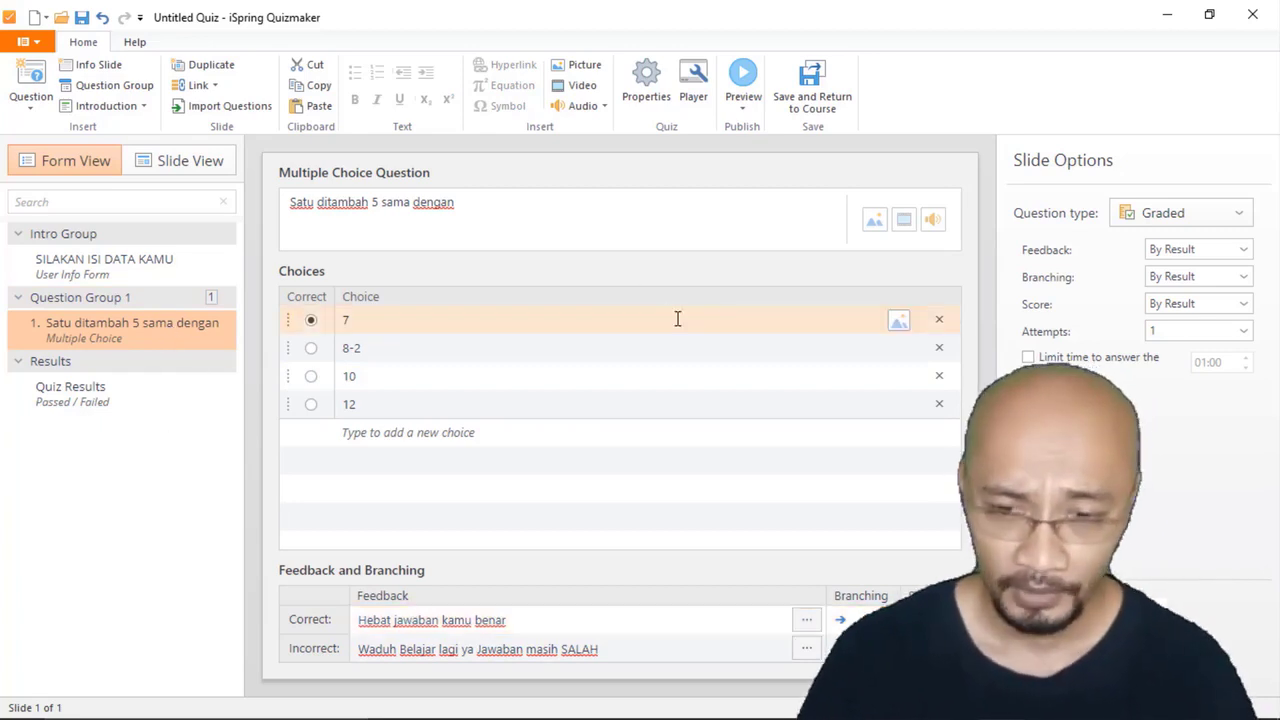
click(186, 161)
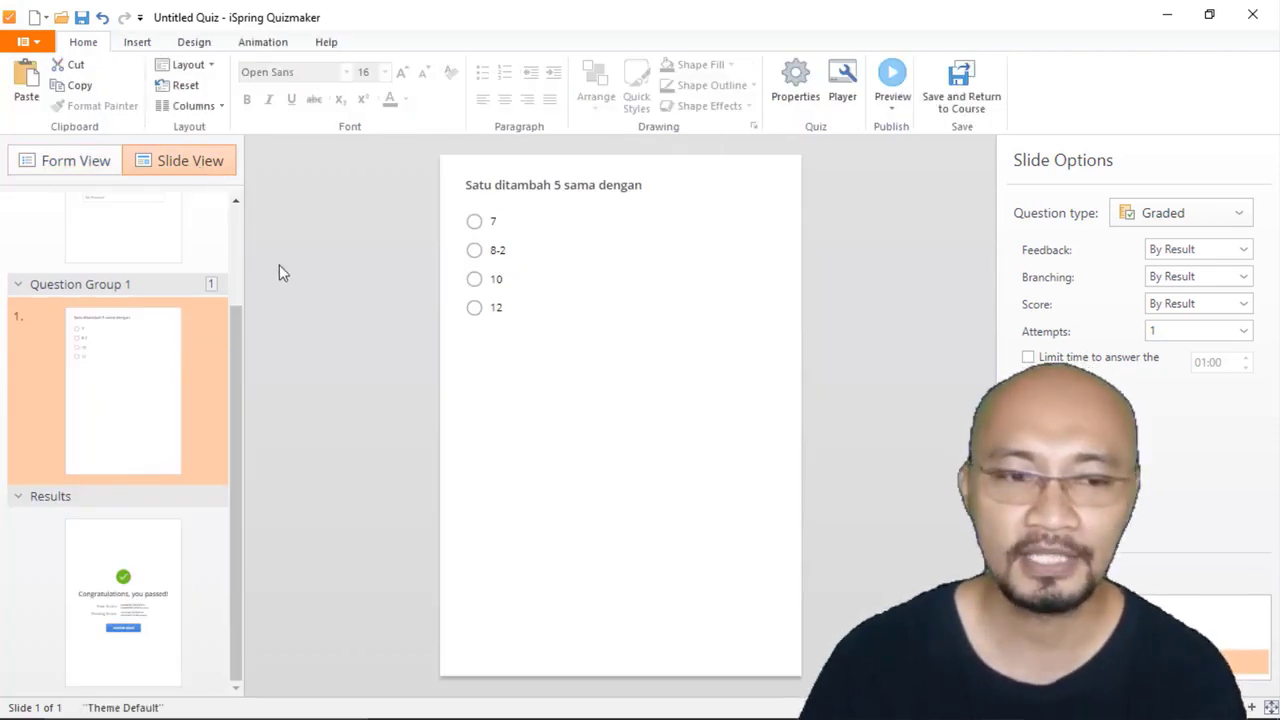
click(76, 167)
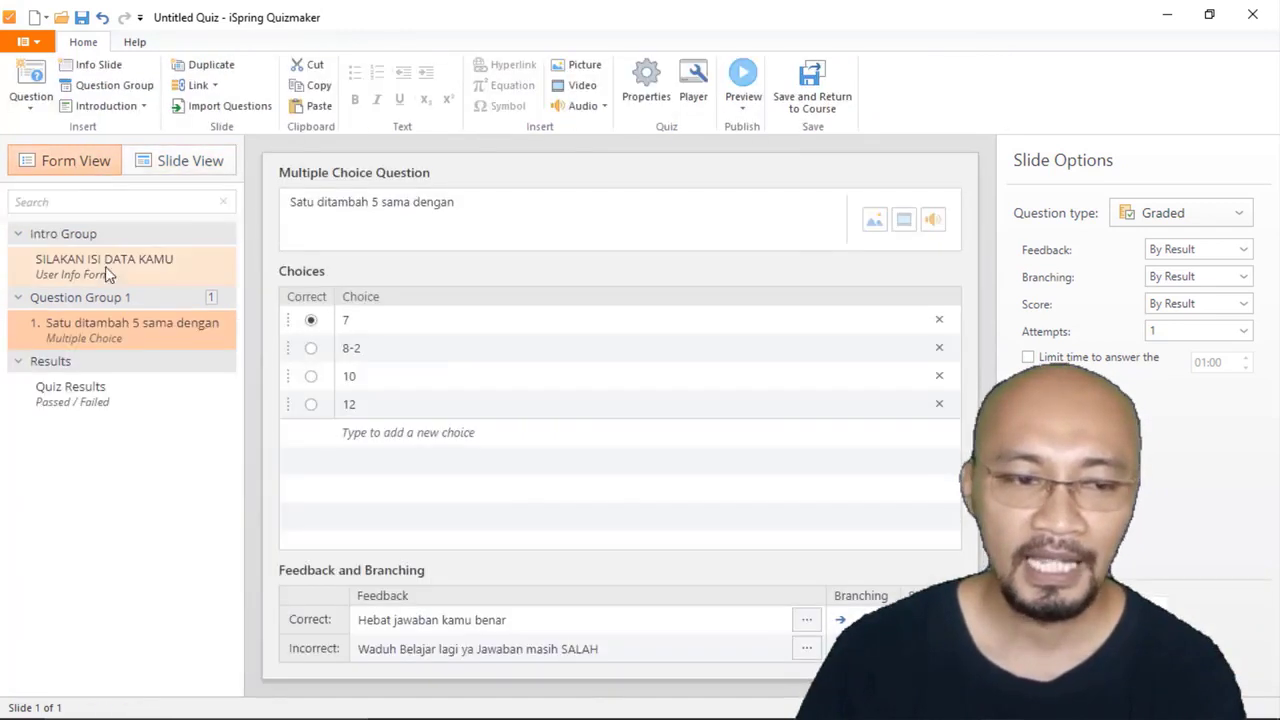
Step: Add a True/False question and a Short Answer question to Question Group 1, keeping their default content
click(38, 100)
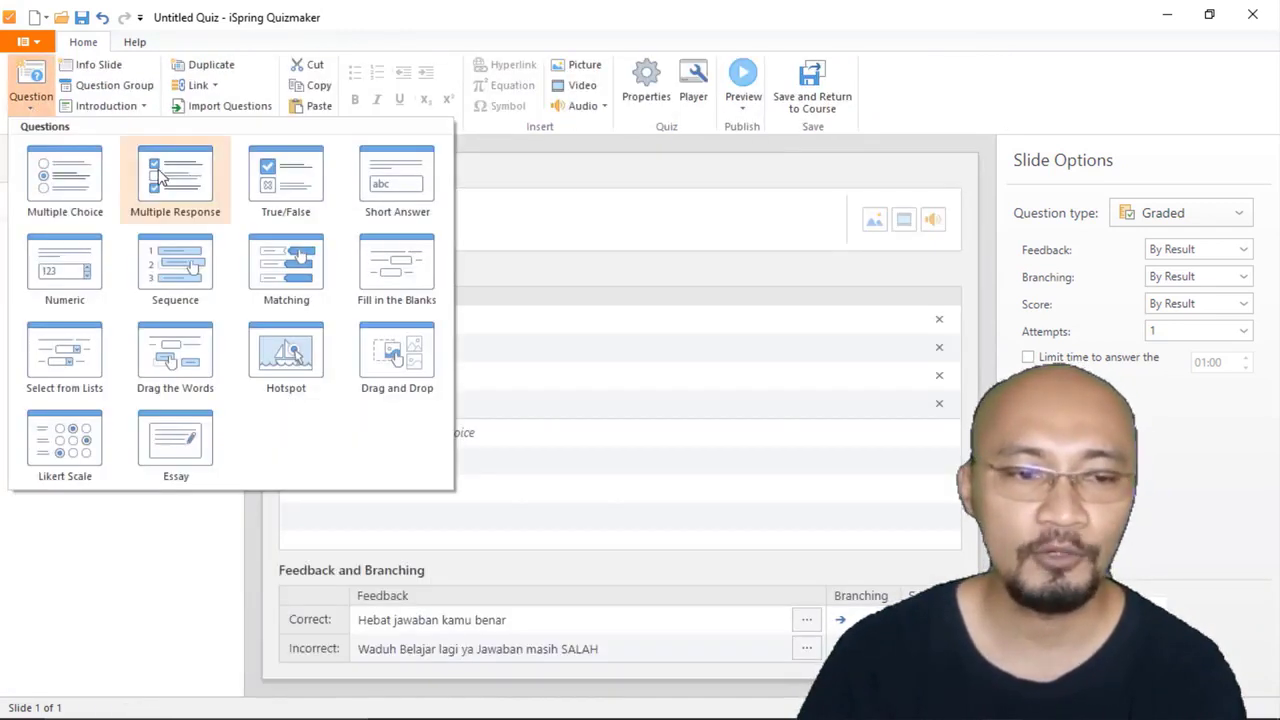
click(290, 178)
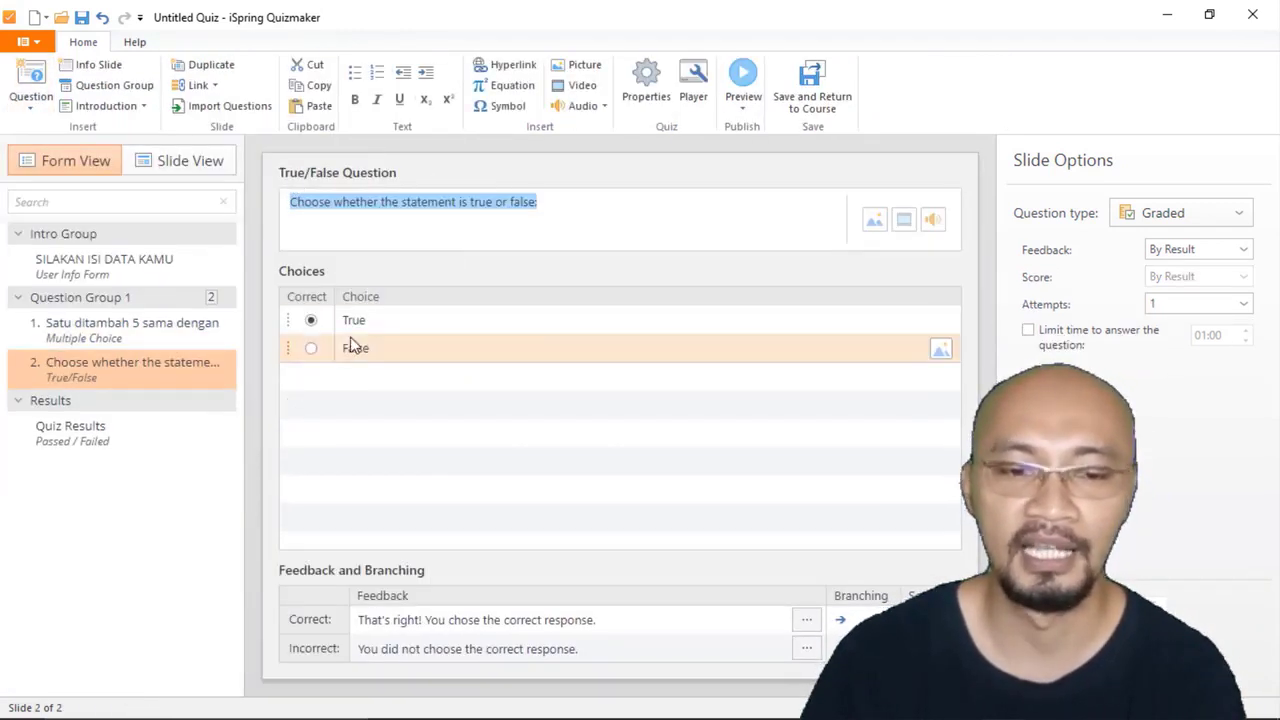
click(31, 104)
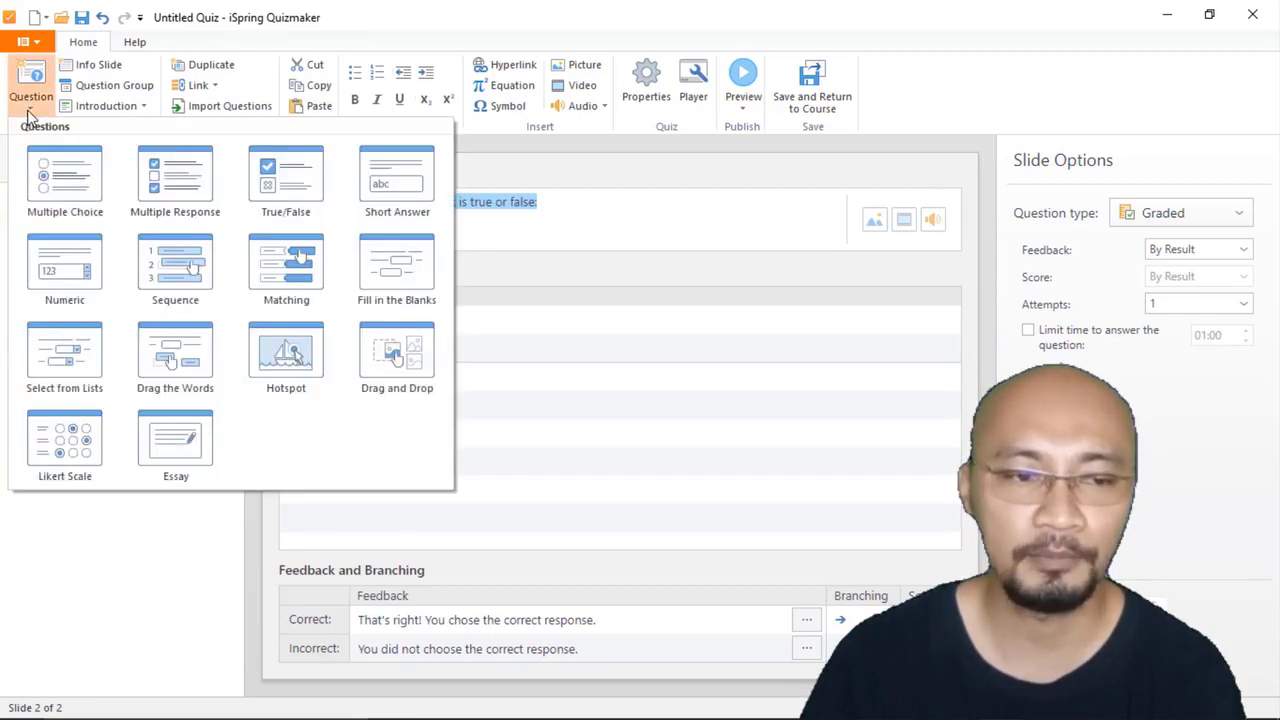
click(395, 180)
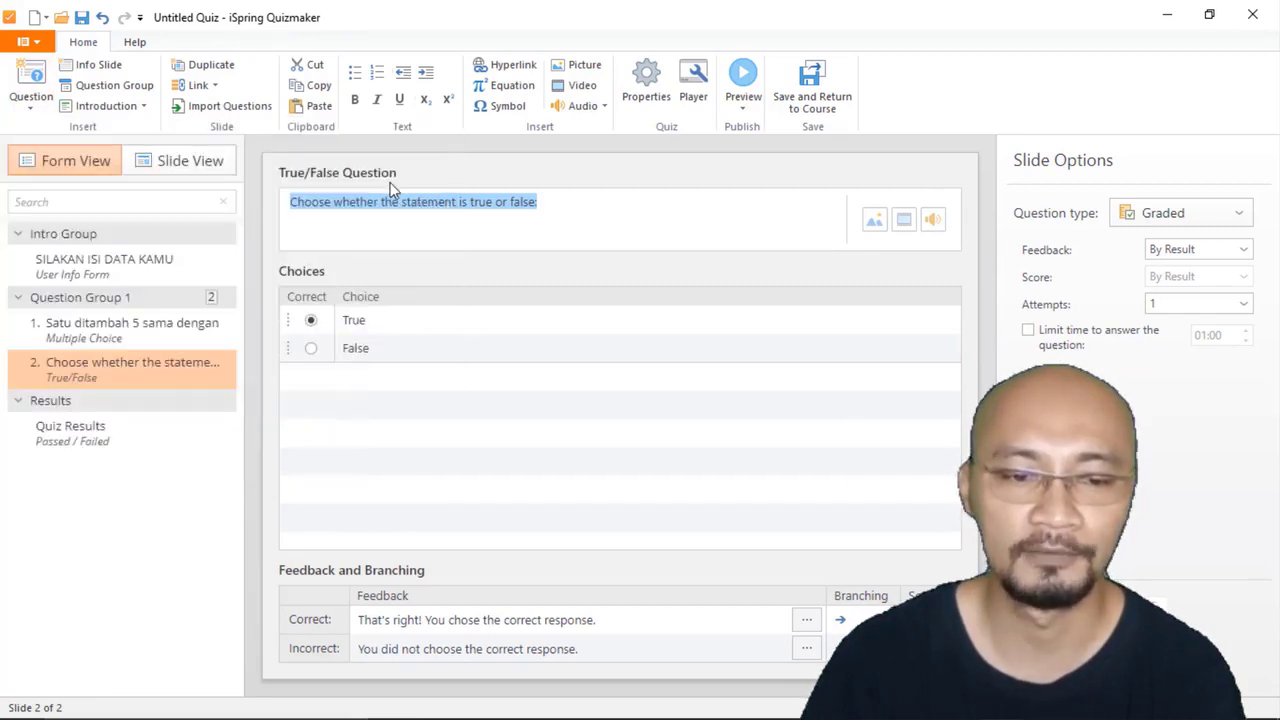
Step: Add a Numeric question and a Hotspot question to Question Group 1 with their default content
click(33, 110)
click(65, 271)
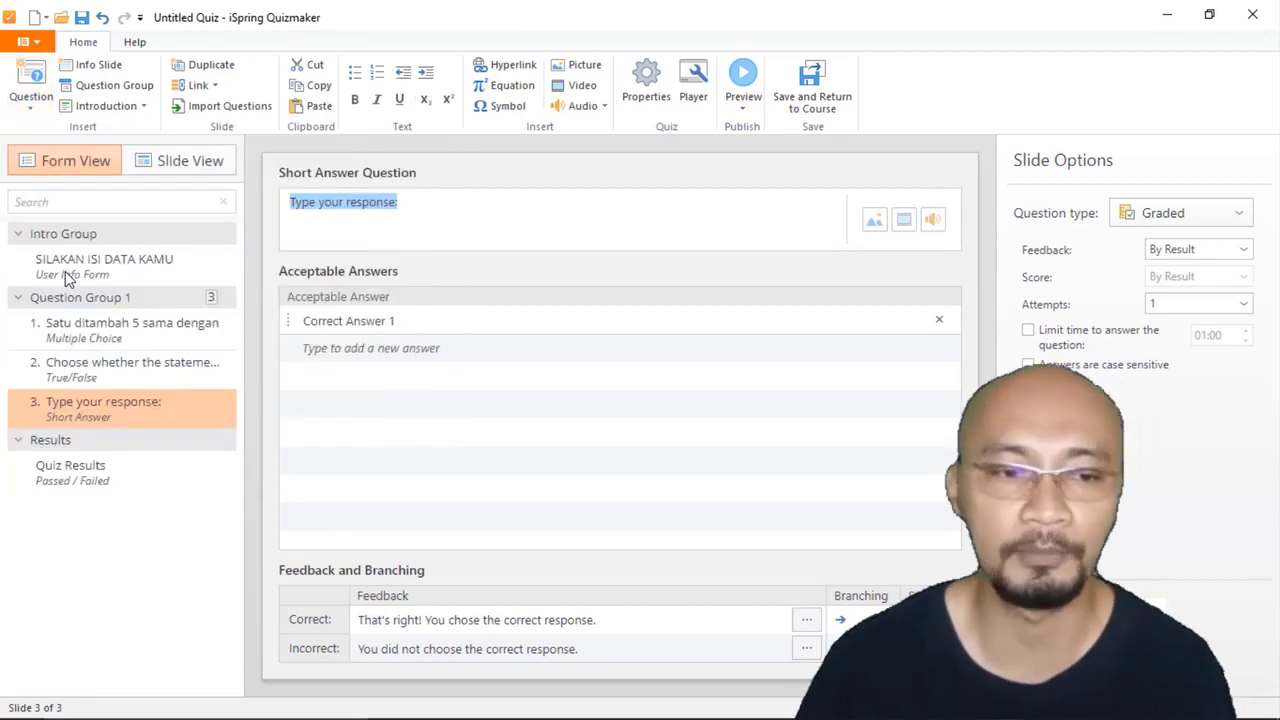
click(31, 95)
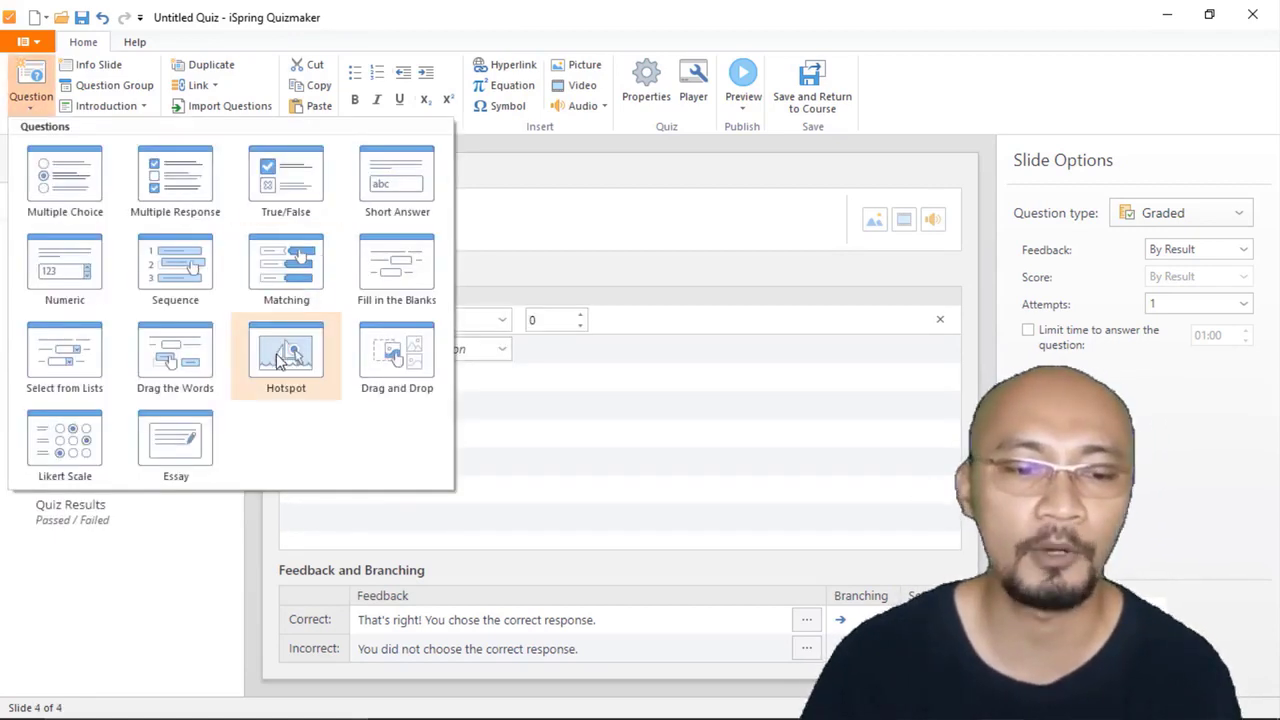
click(280, 360)
Step: Add a Select from Lists question as the sixth question, leaving its default content in place
click(31, 98)
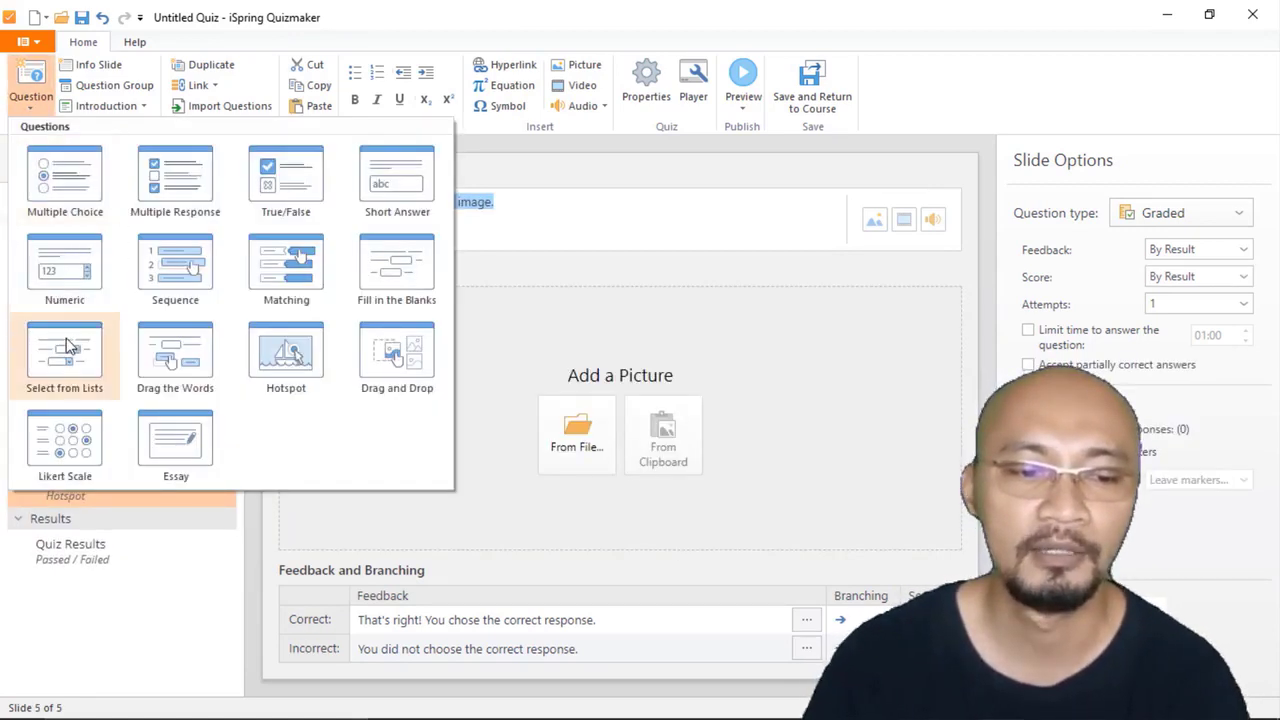
click(68, 346)
click(31, 98)
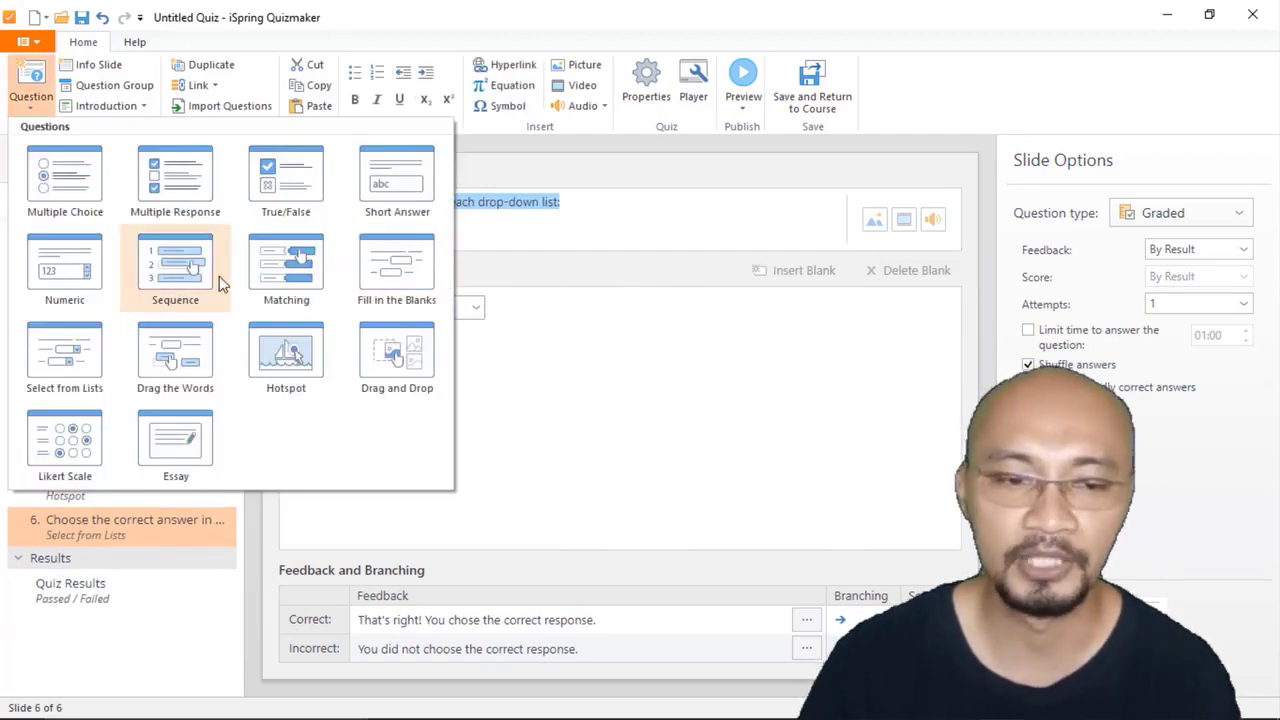
click(165, 648)
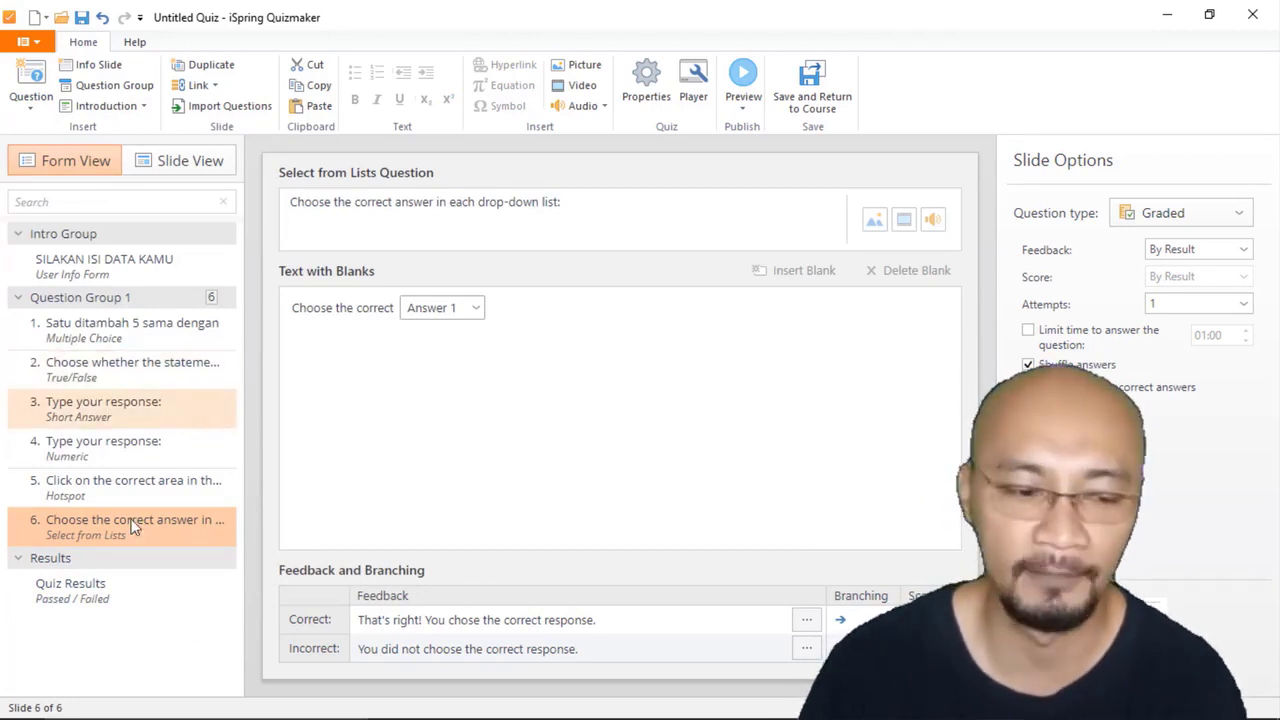
Step: Set the failed message of Quiz Results to "Kamu masih belum menguasai materi ini. Silakan belajar lagi dan berusaha lebih keras"
click(106, 600)
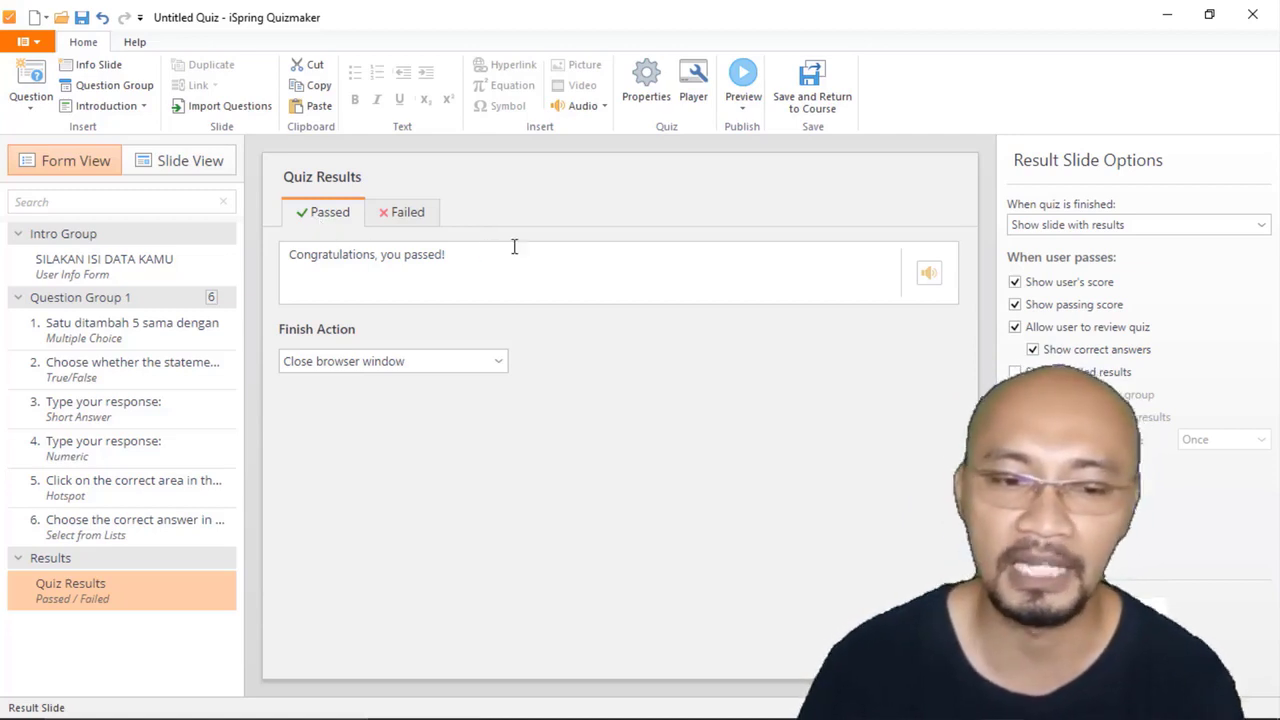
click(403, 220)
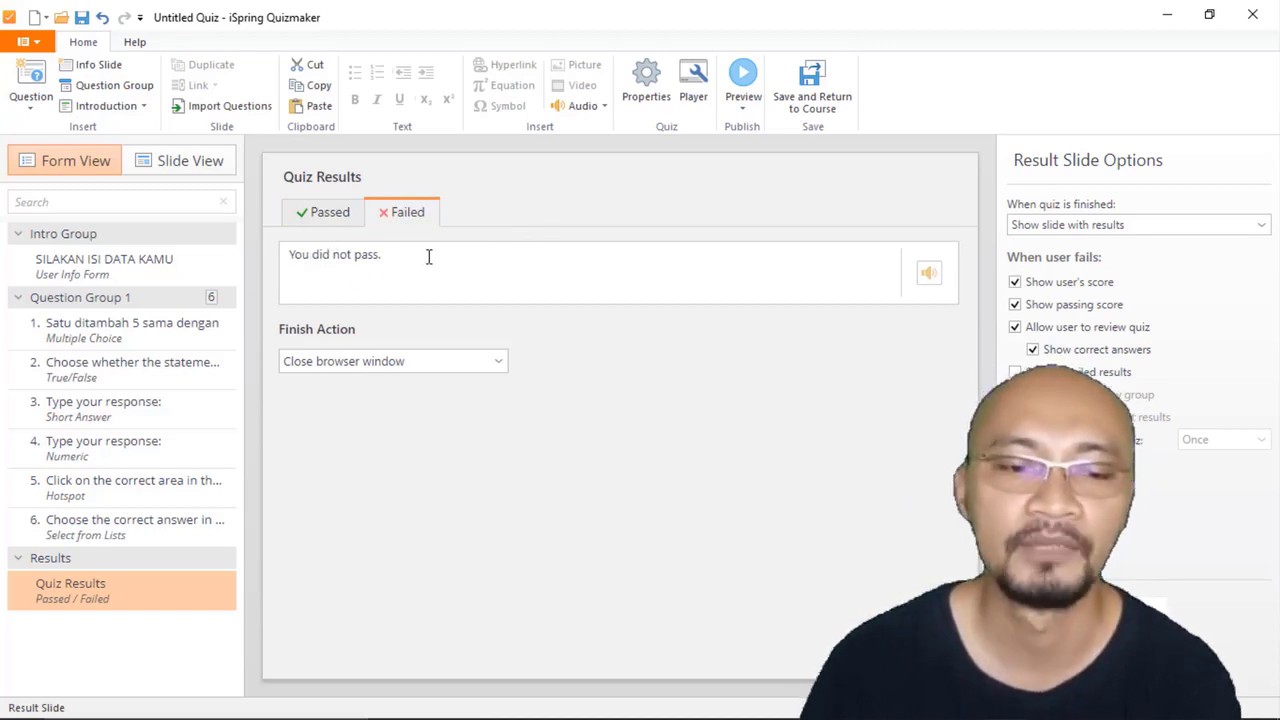
drag(428, 257, 286, 257)
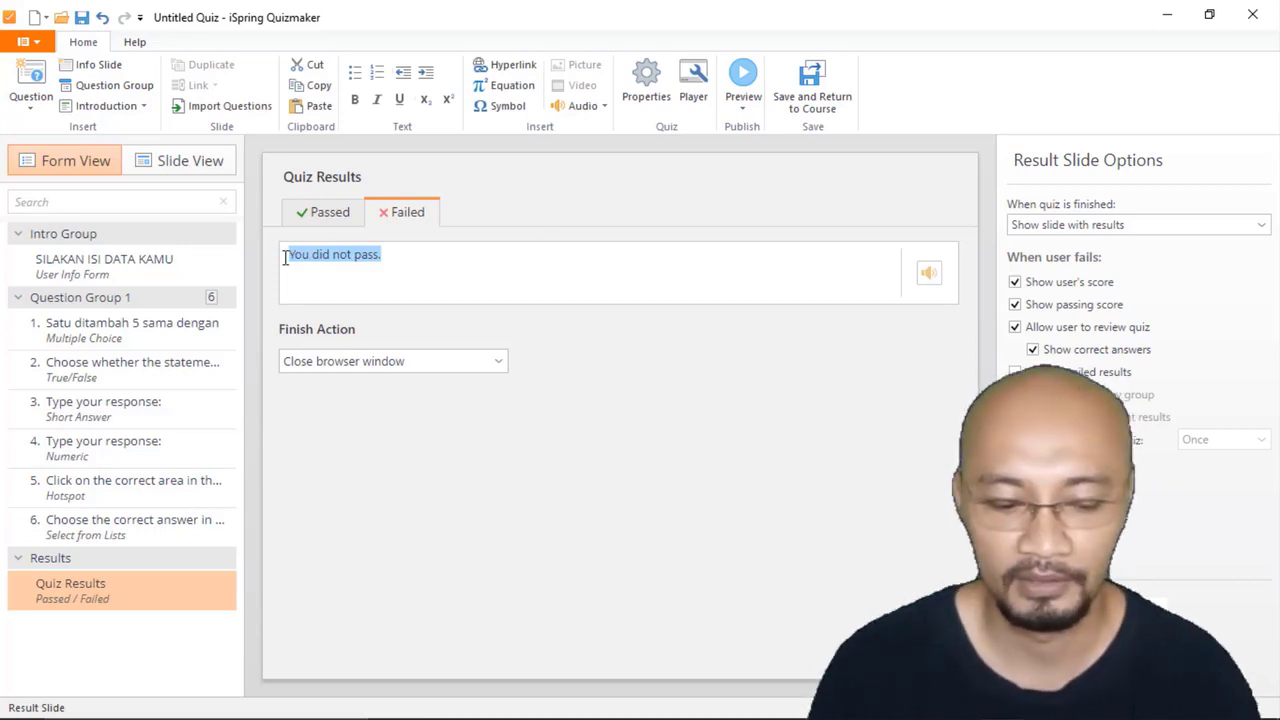
text(Kamu )
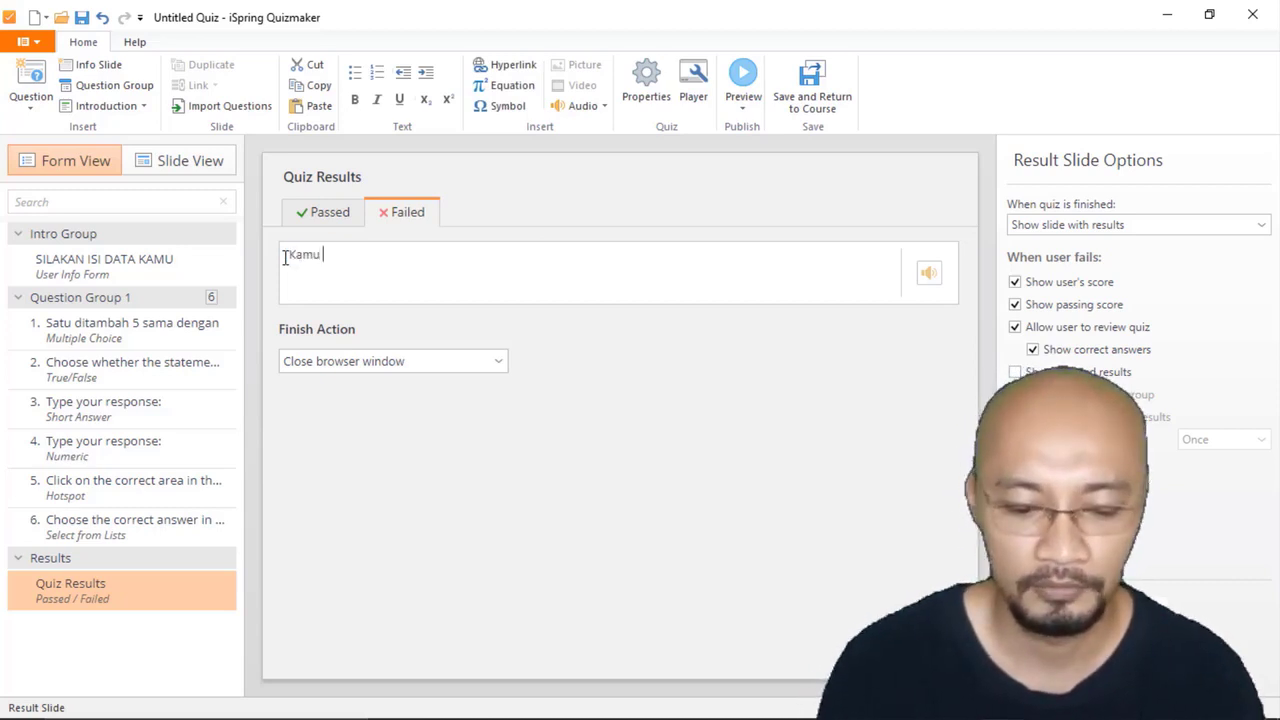
text(masih bel)
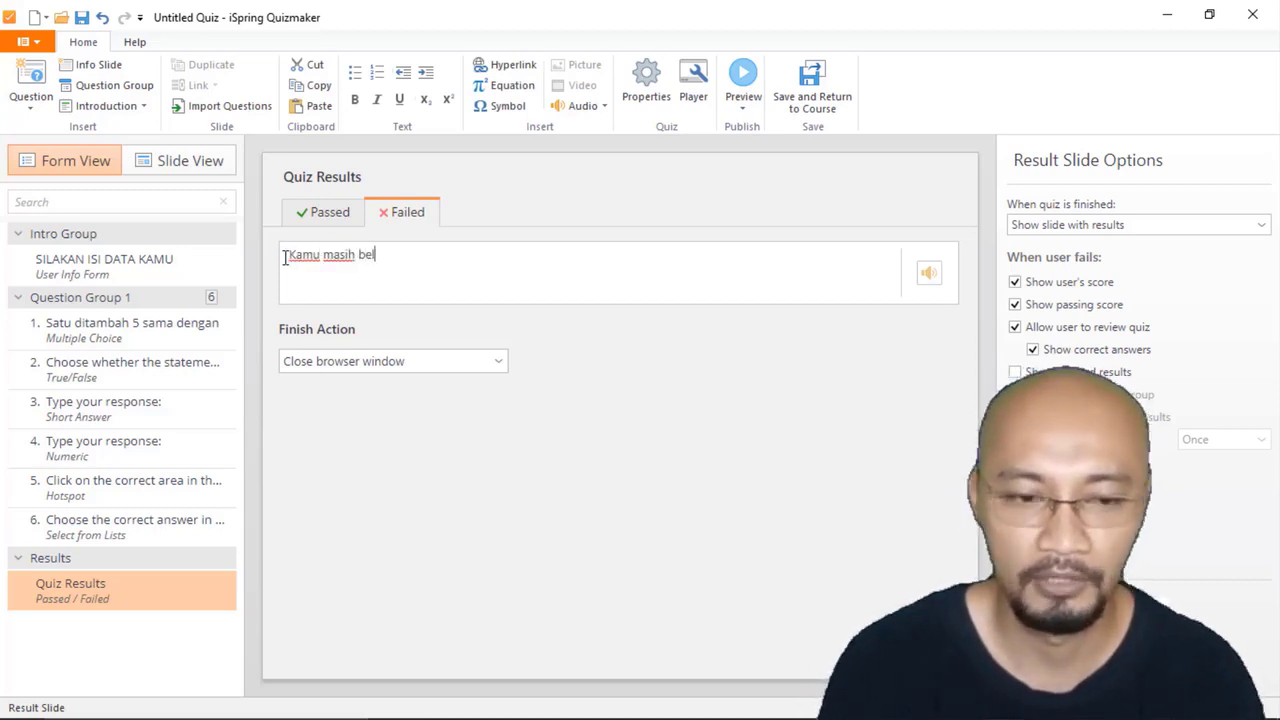
text(um menguasa)
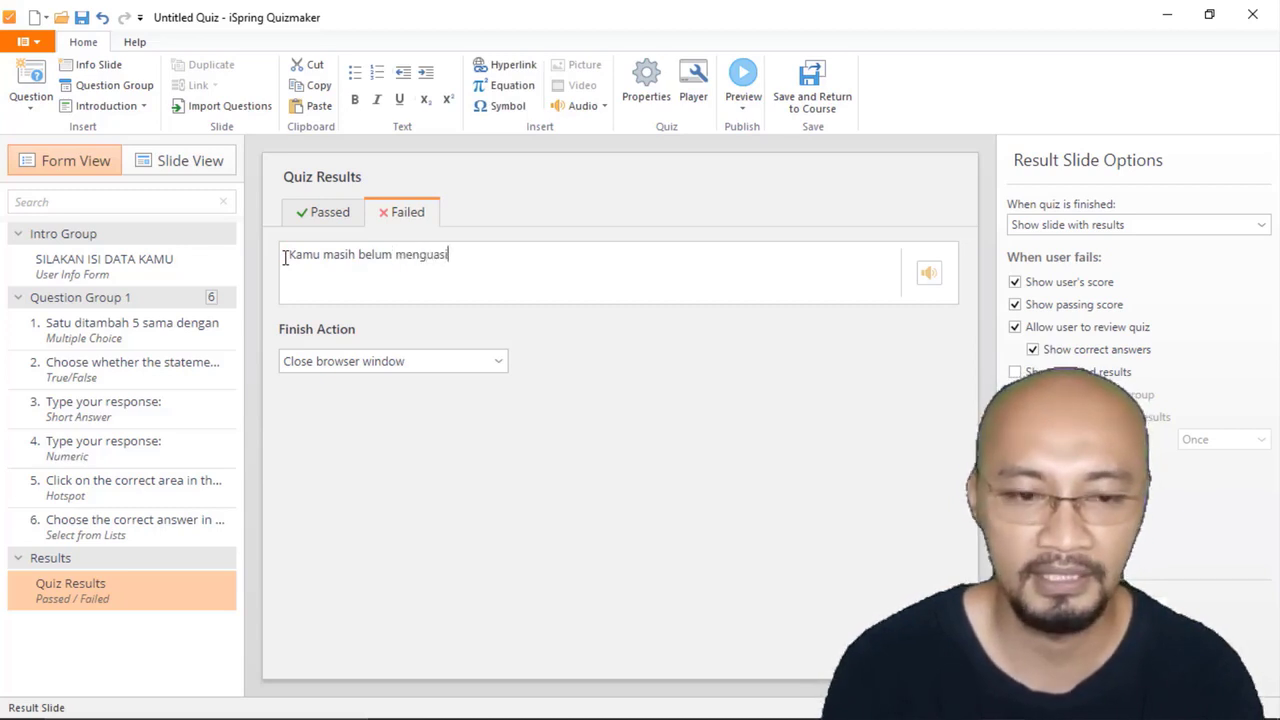
text(i mate)
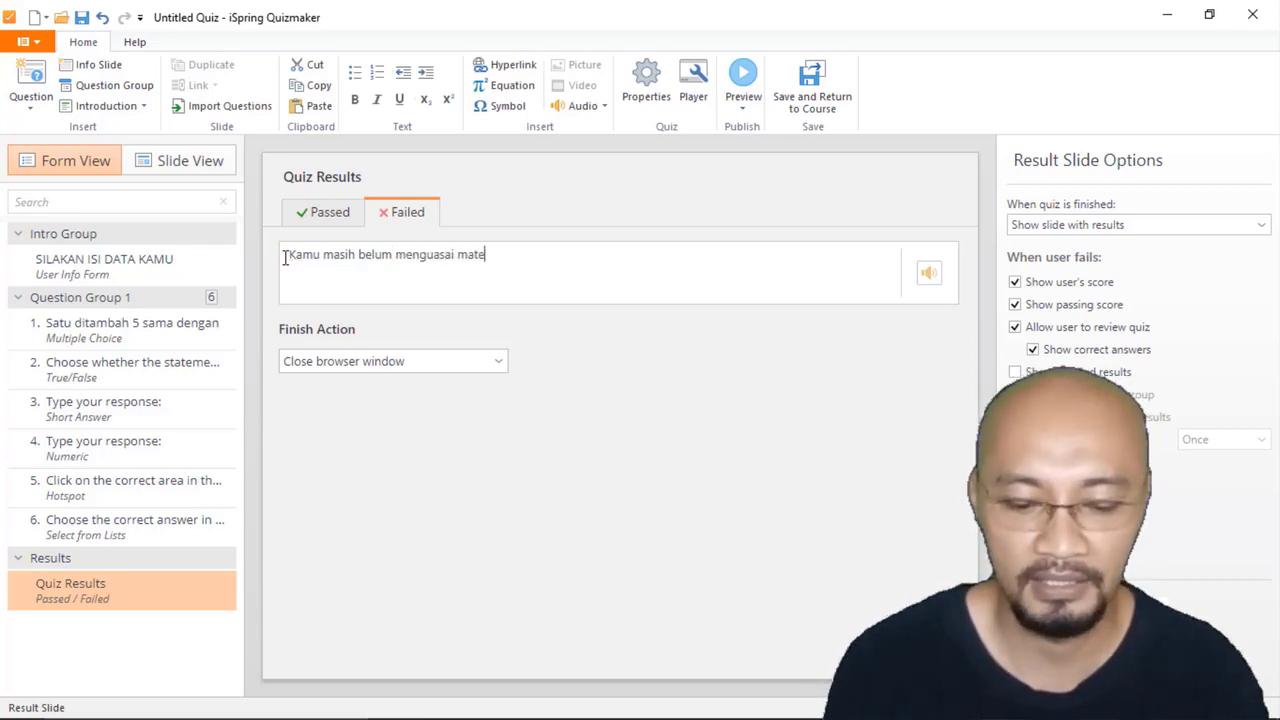
text(ri ini. )
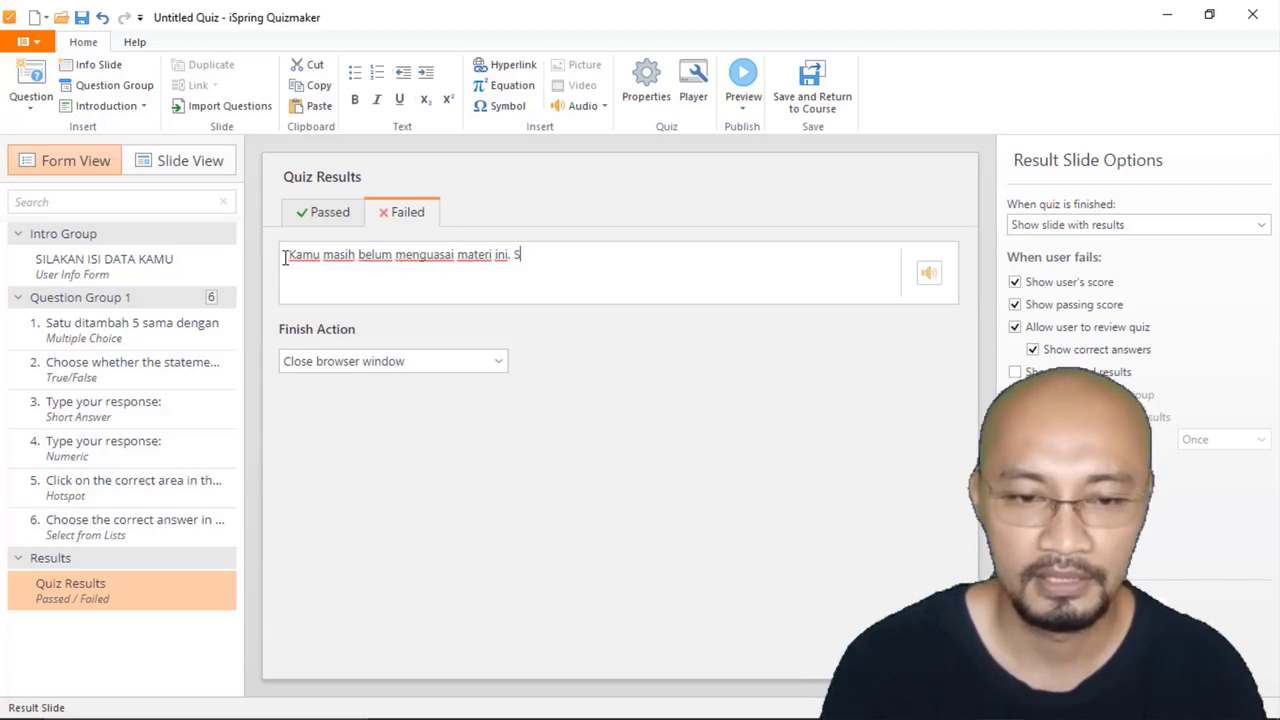
text(Silakan )
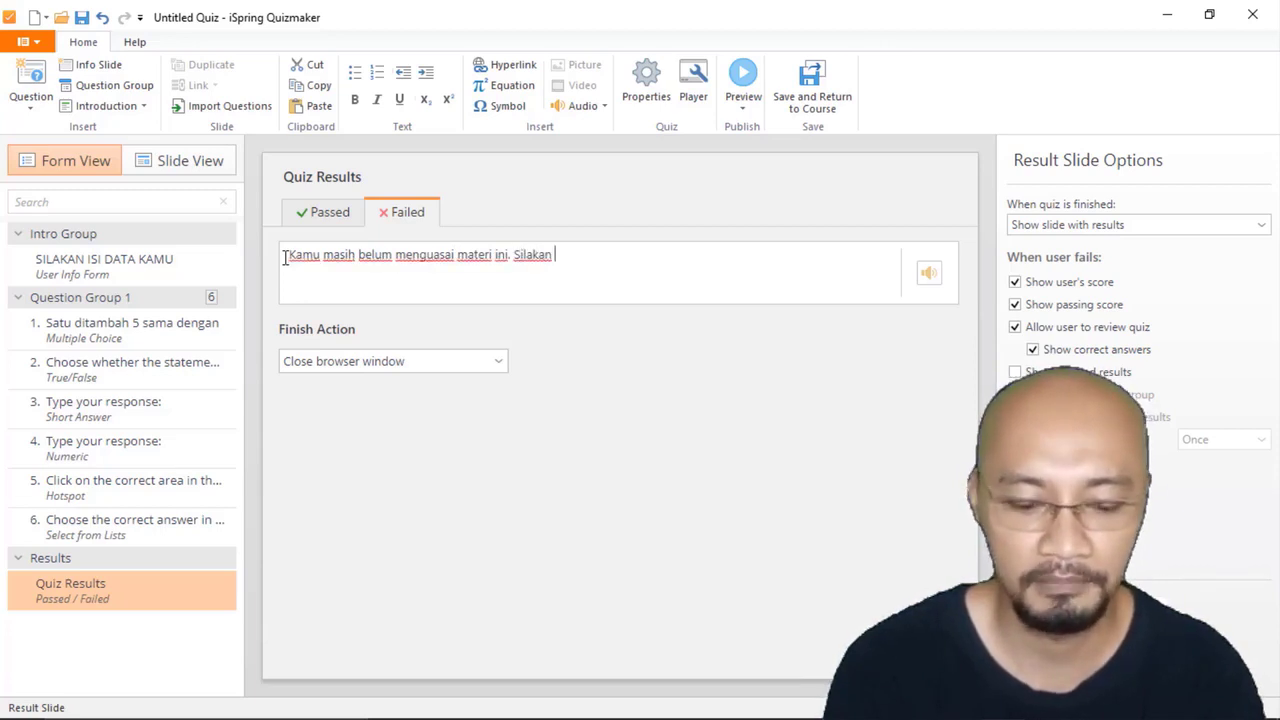
text(belajar lagi dan)
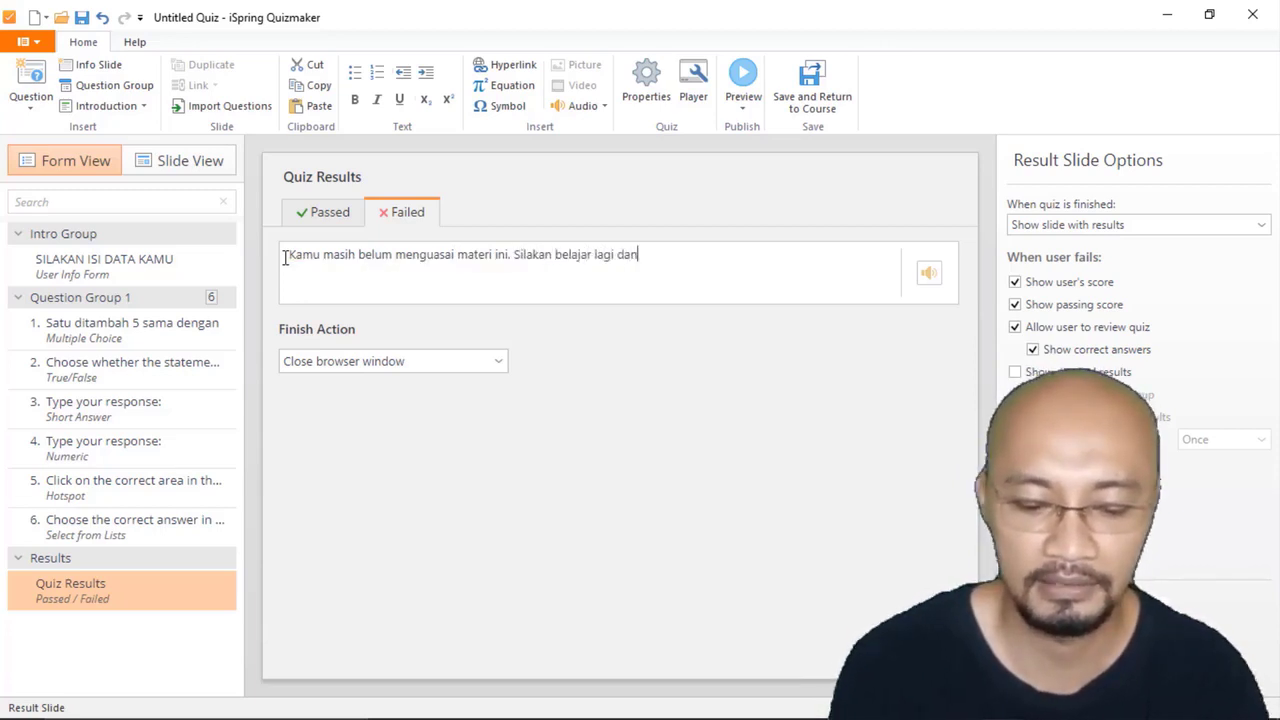
text( berusaha lebih keras)
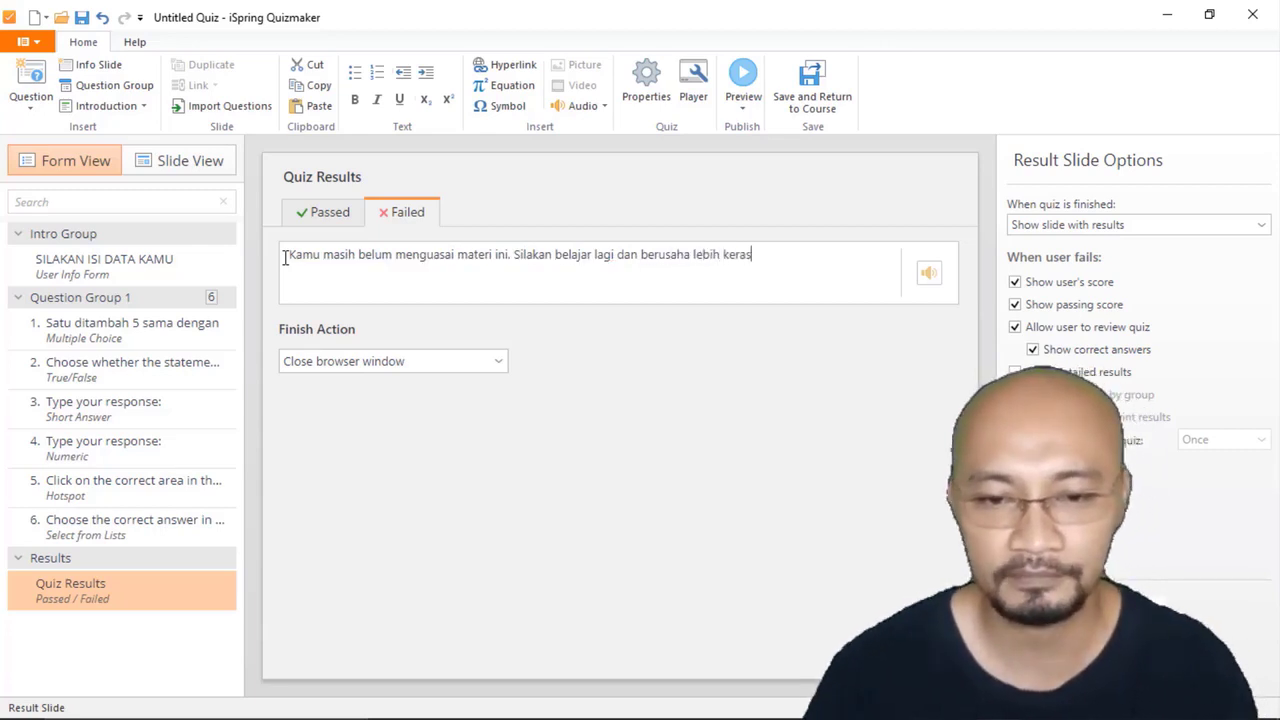
click(611, 386)
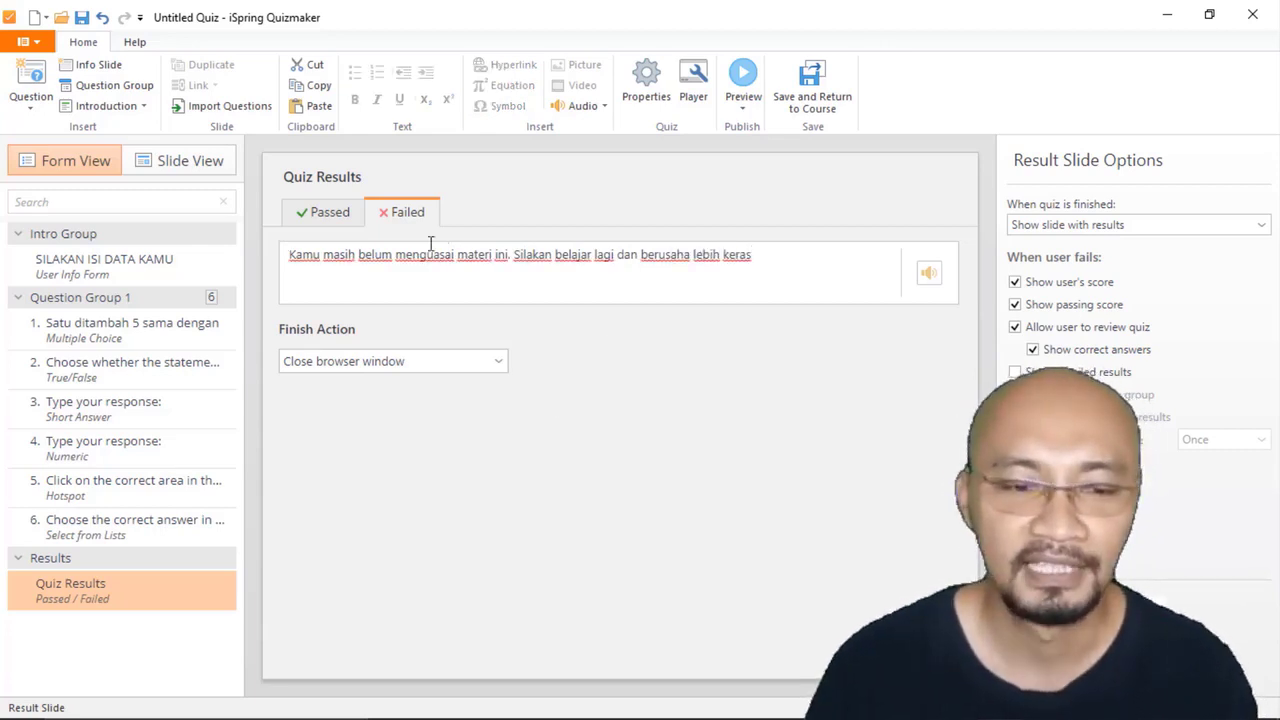
Step: Set the passed message of Quiz Results to "Selamat kamu telah menyelesaikan materi ini. Namun, tetap dijaga semangat belajarnya."
click(325, 212)
drag(447, 255, 286, 256)
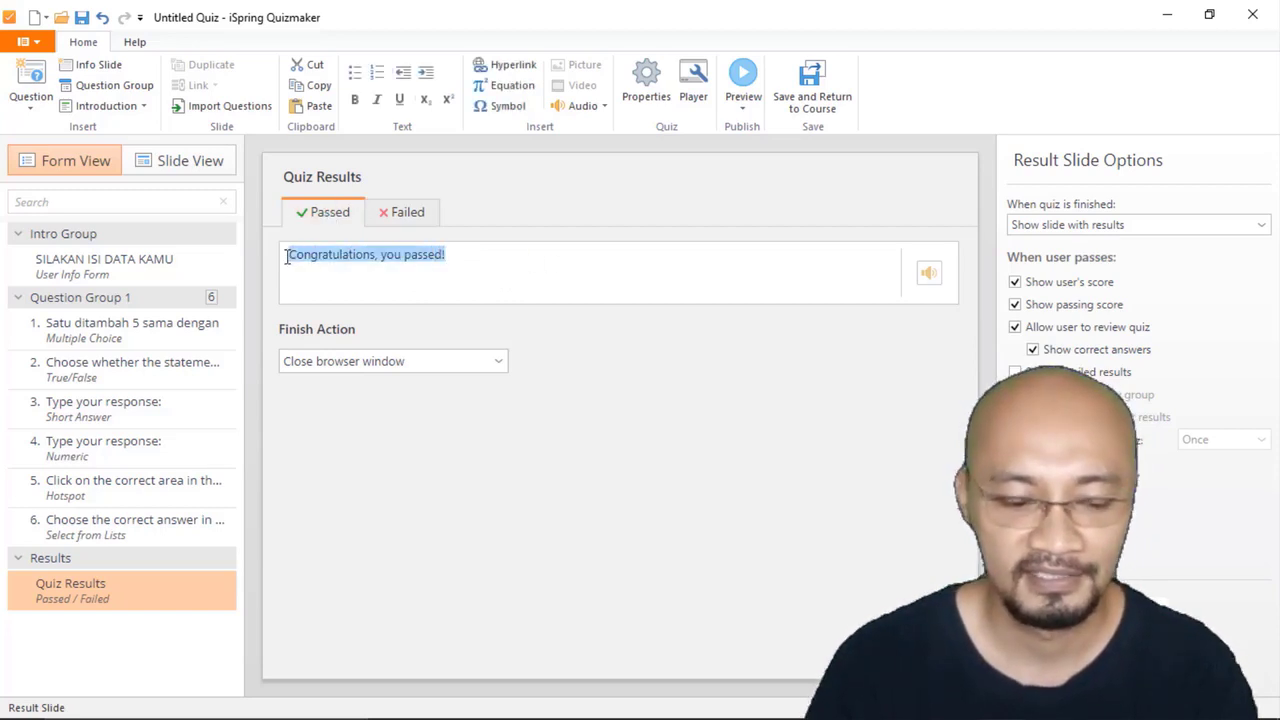
text(Selamat kamu te)
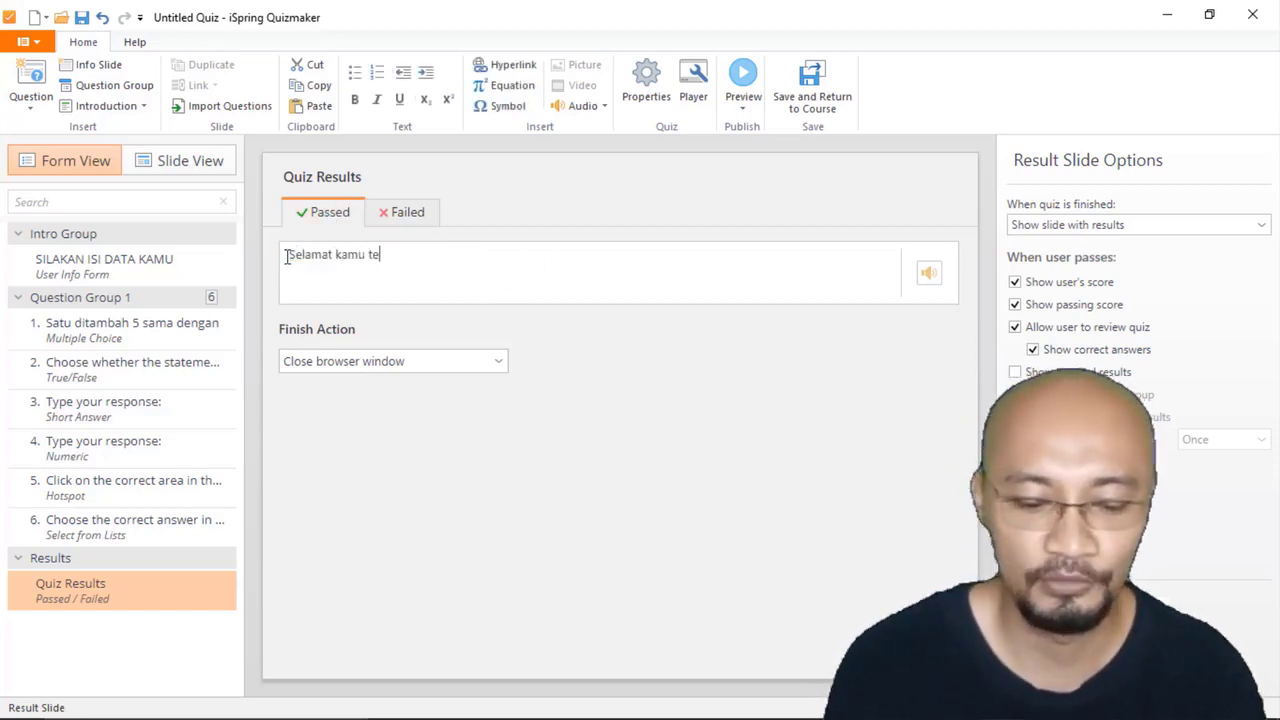
text(lah menyele)
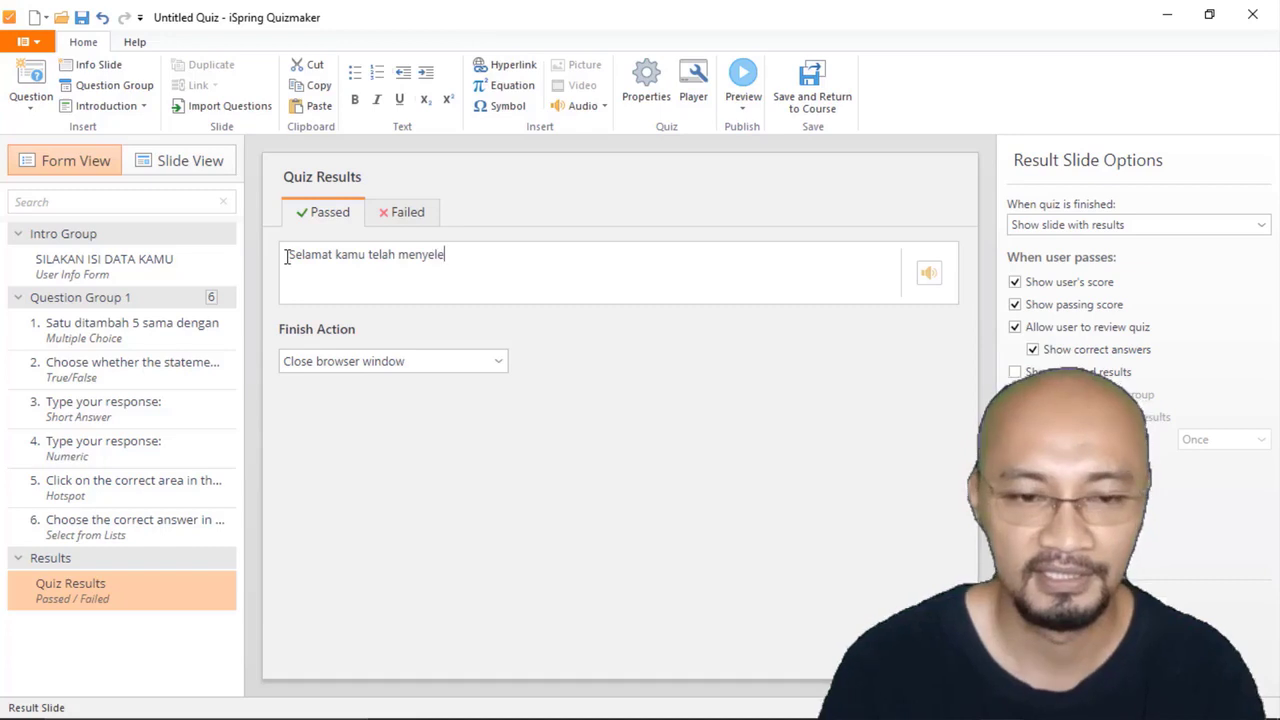
text(saikan materi)
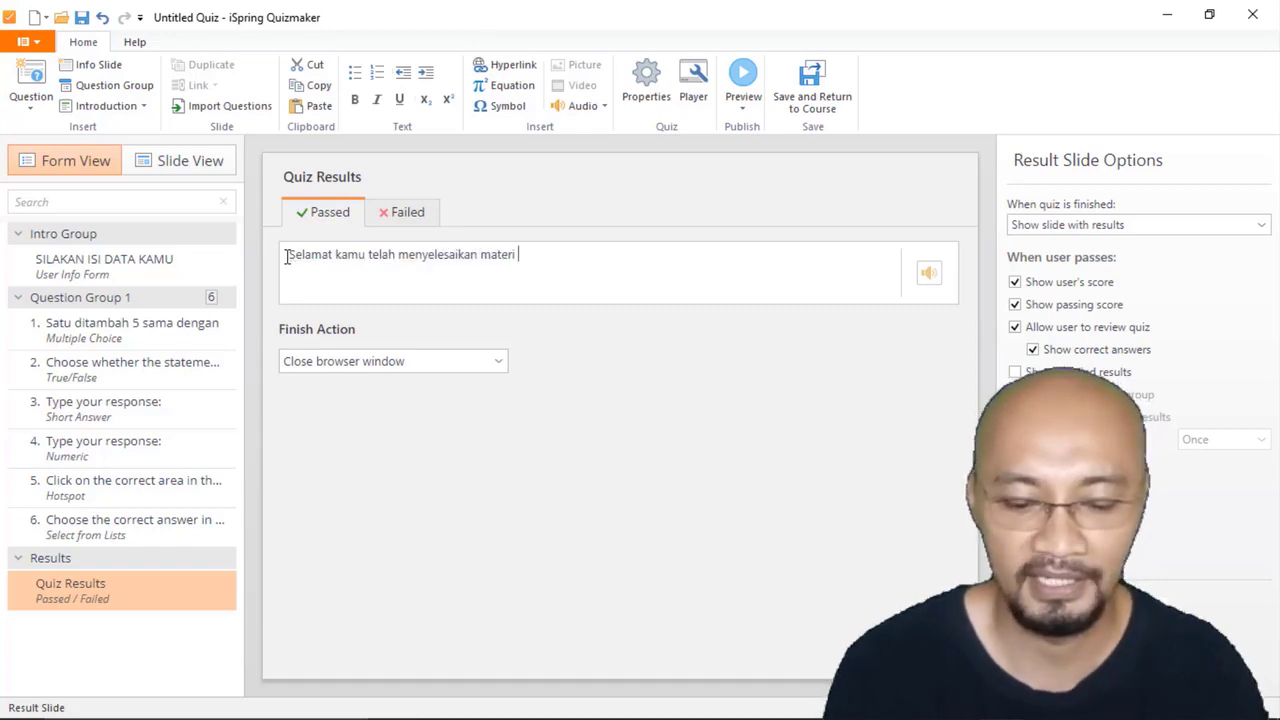
text( ini. )
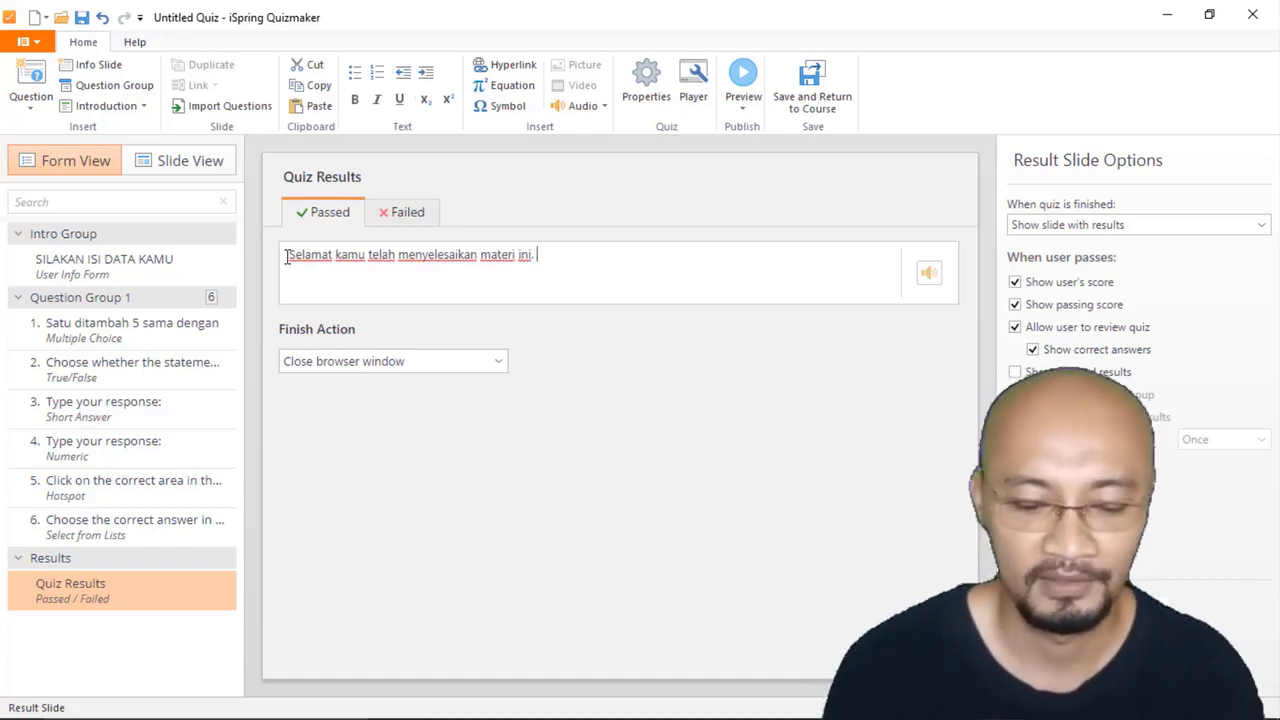
text(Namun,)
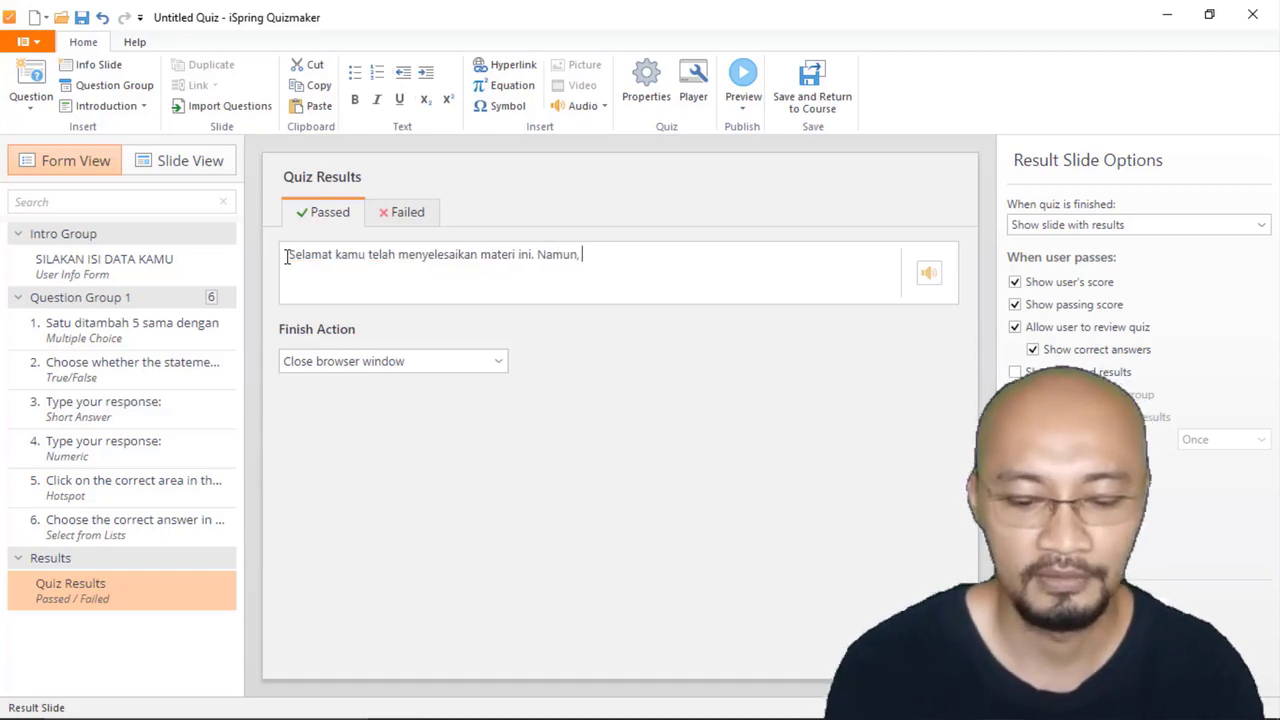
text( tetap dijaga)
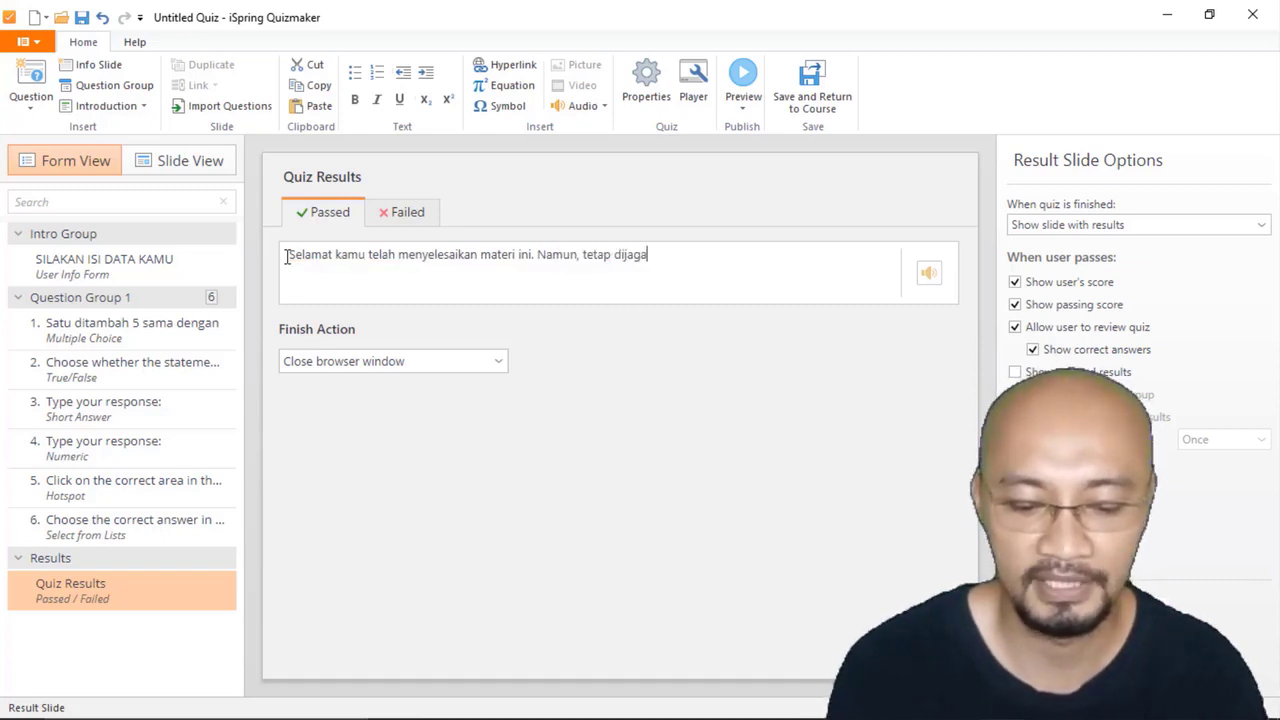
text( seman)
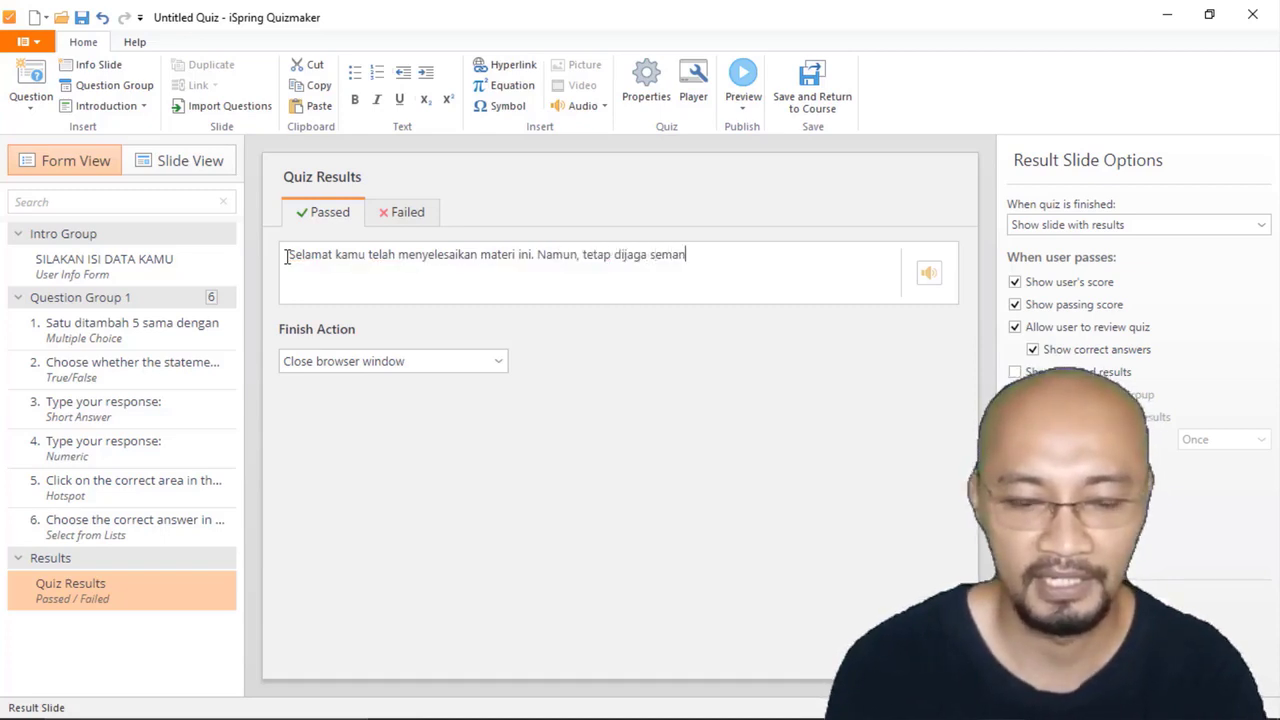
text(gat belaja)
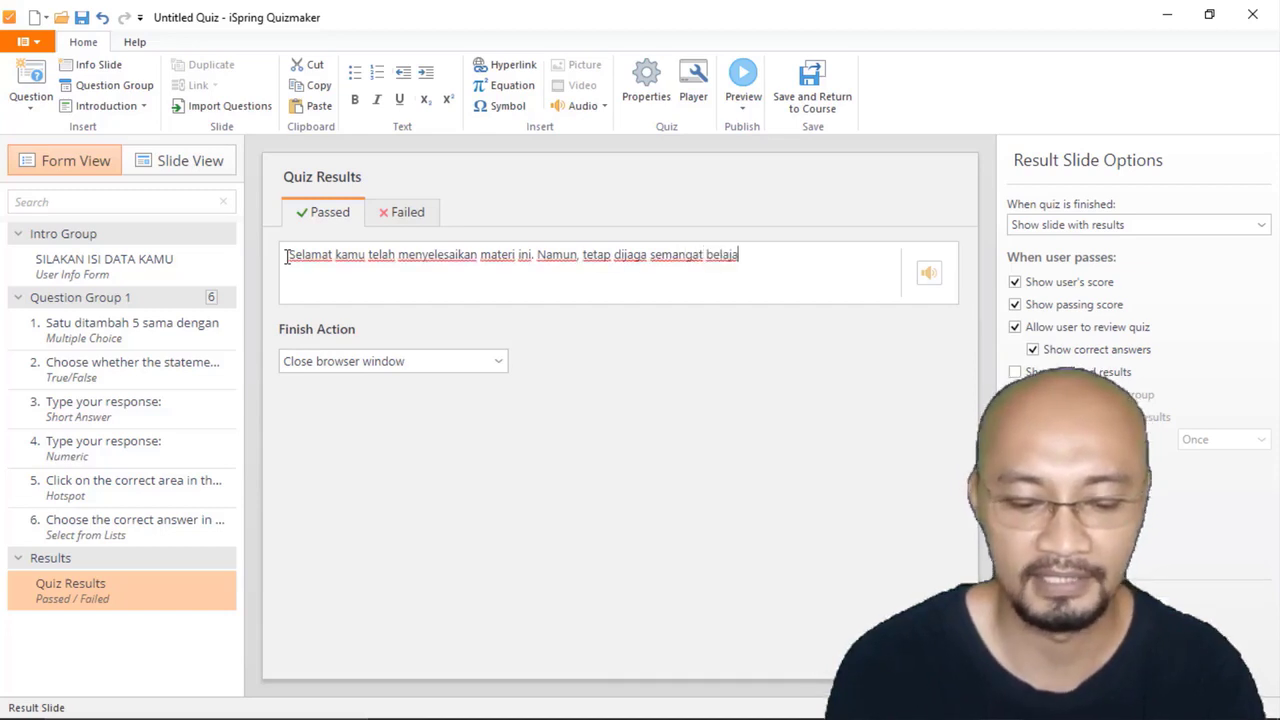
text(rnya.)
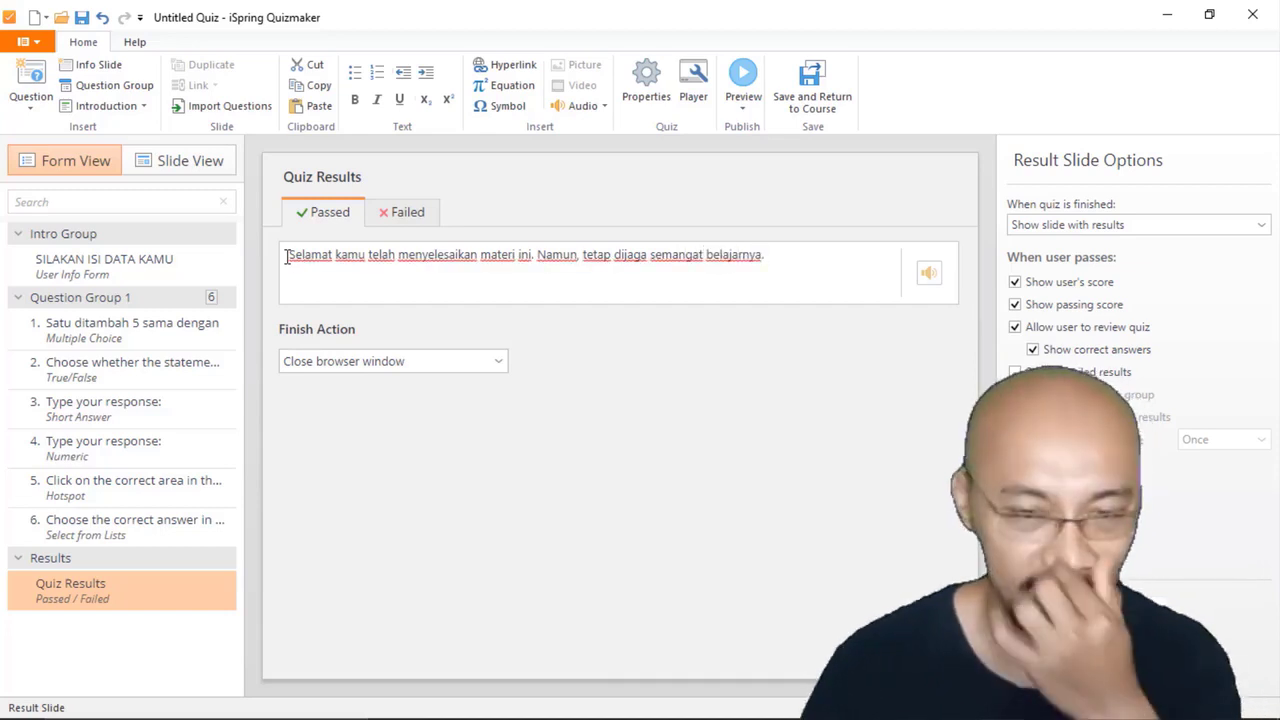
click(614, 437)
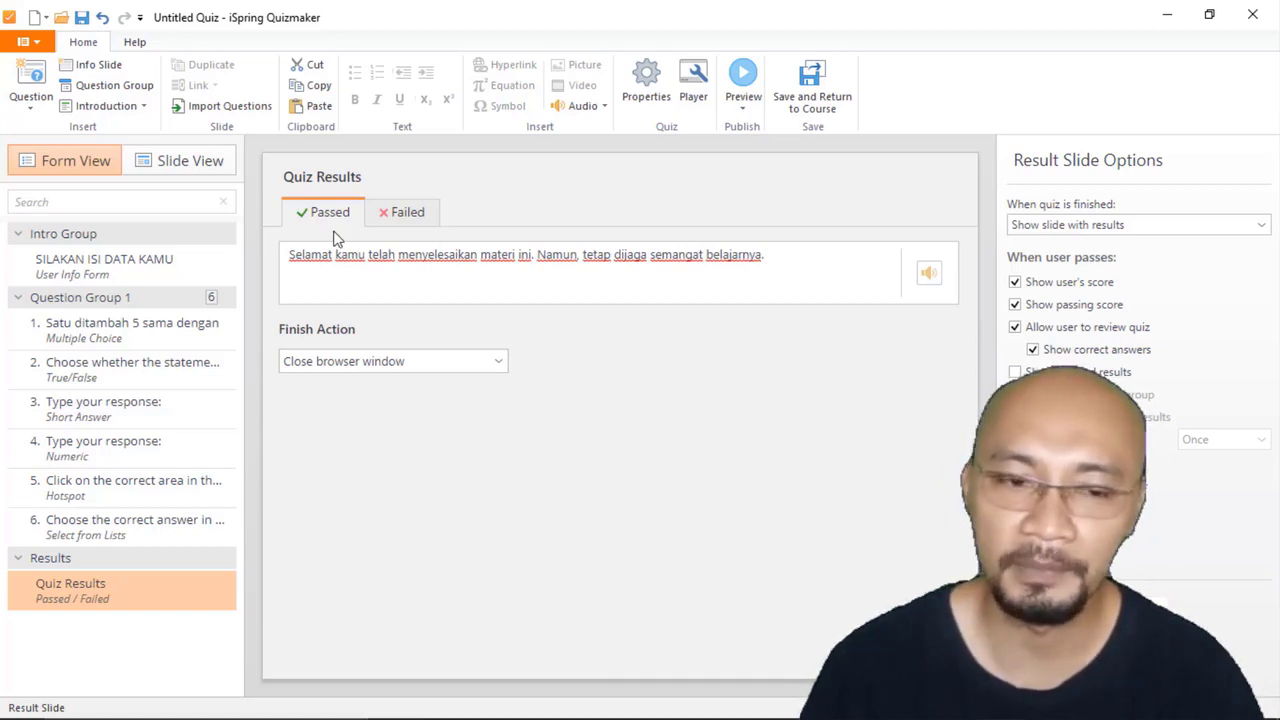
Step: Show the failed result slide in Slide View and change its "Your Score:" label to "Skor Kamu:"
click(401, 213)
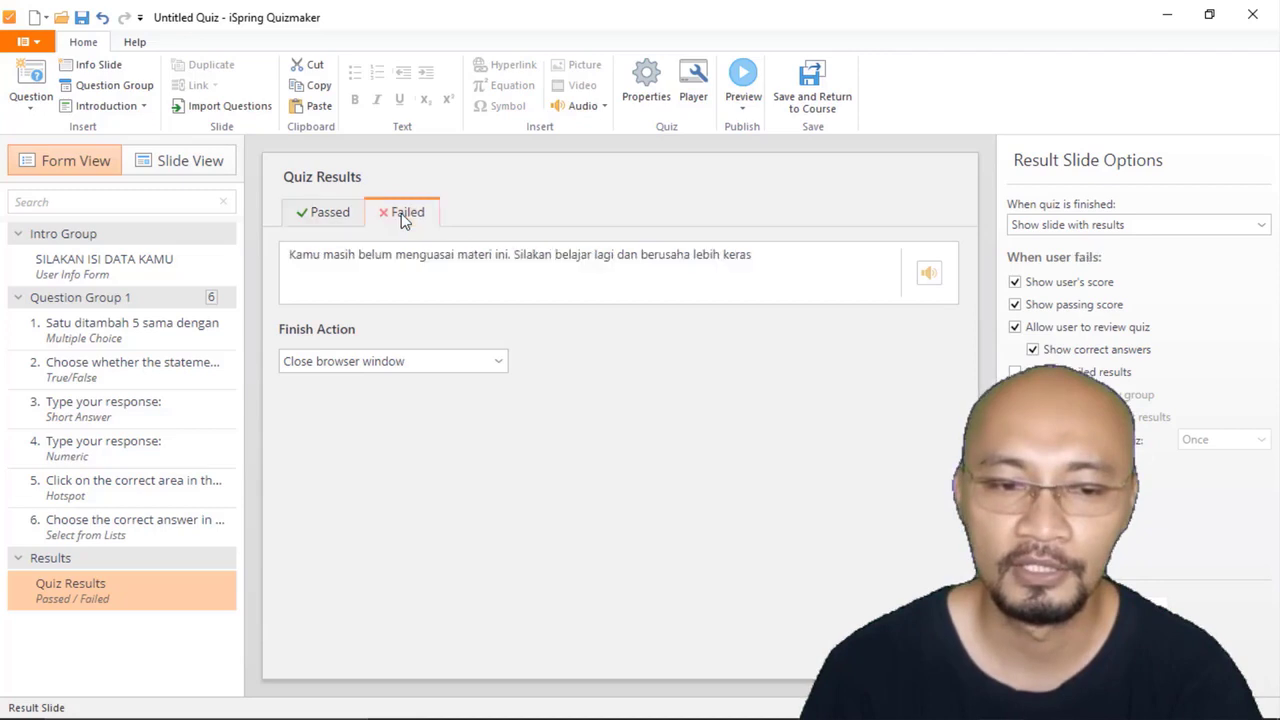
click(192, 170)
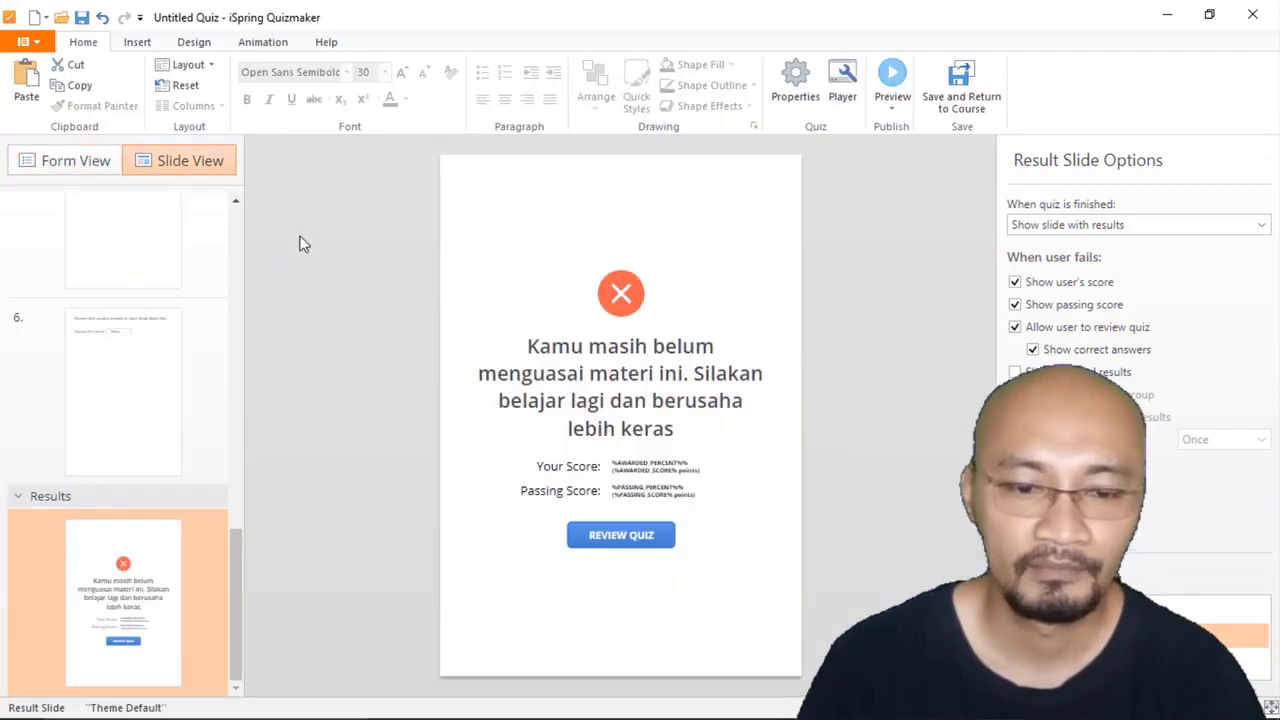
click(567, 464)
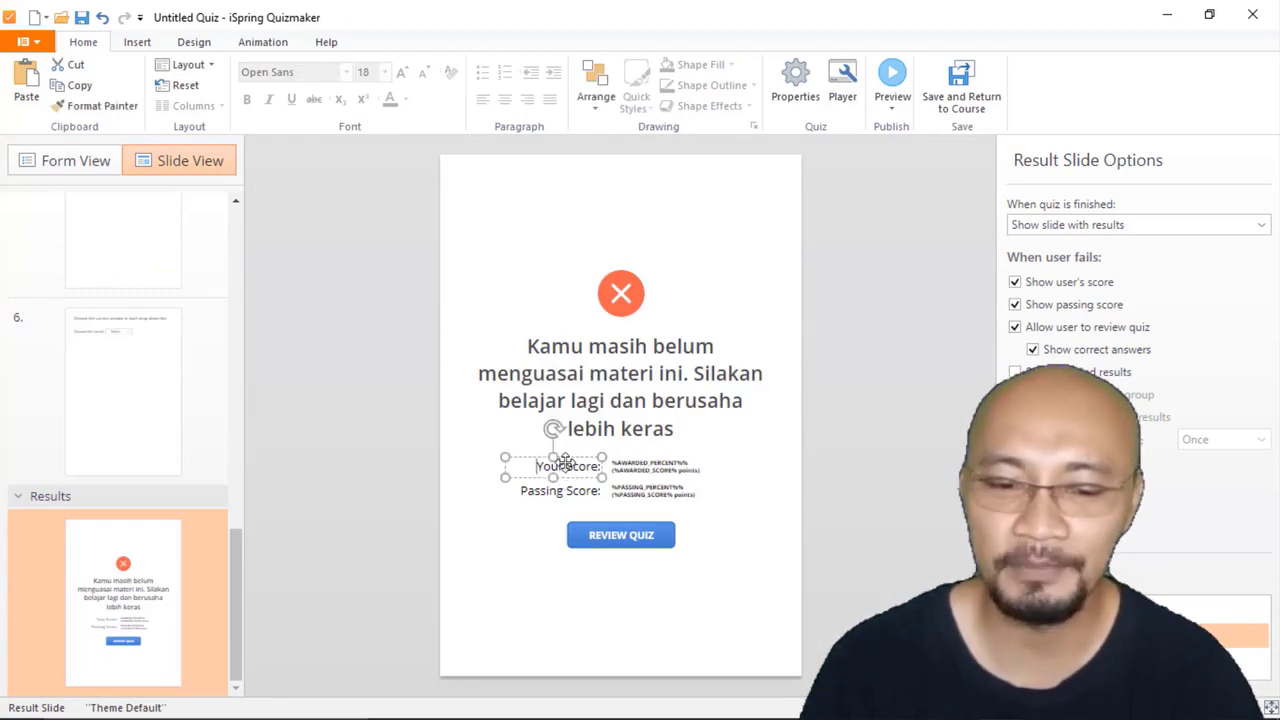
drag(536, 466, 600, 466)
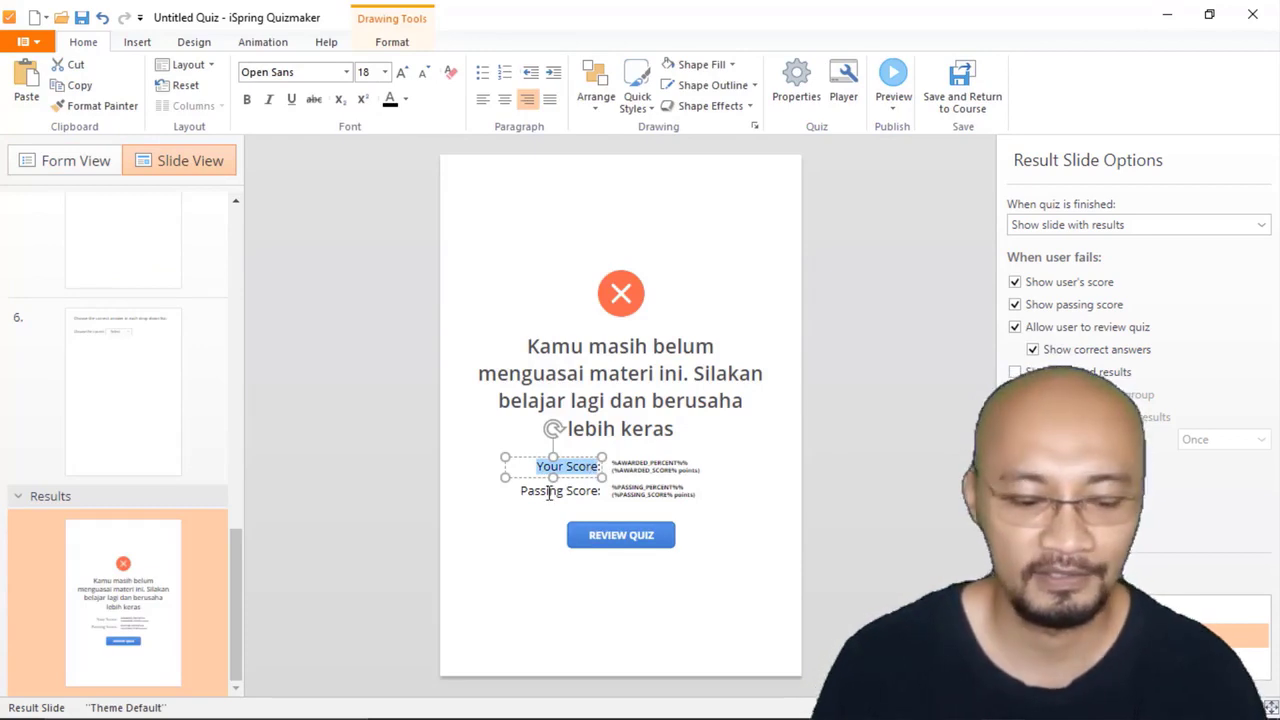
text(Sko)
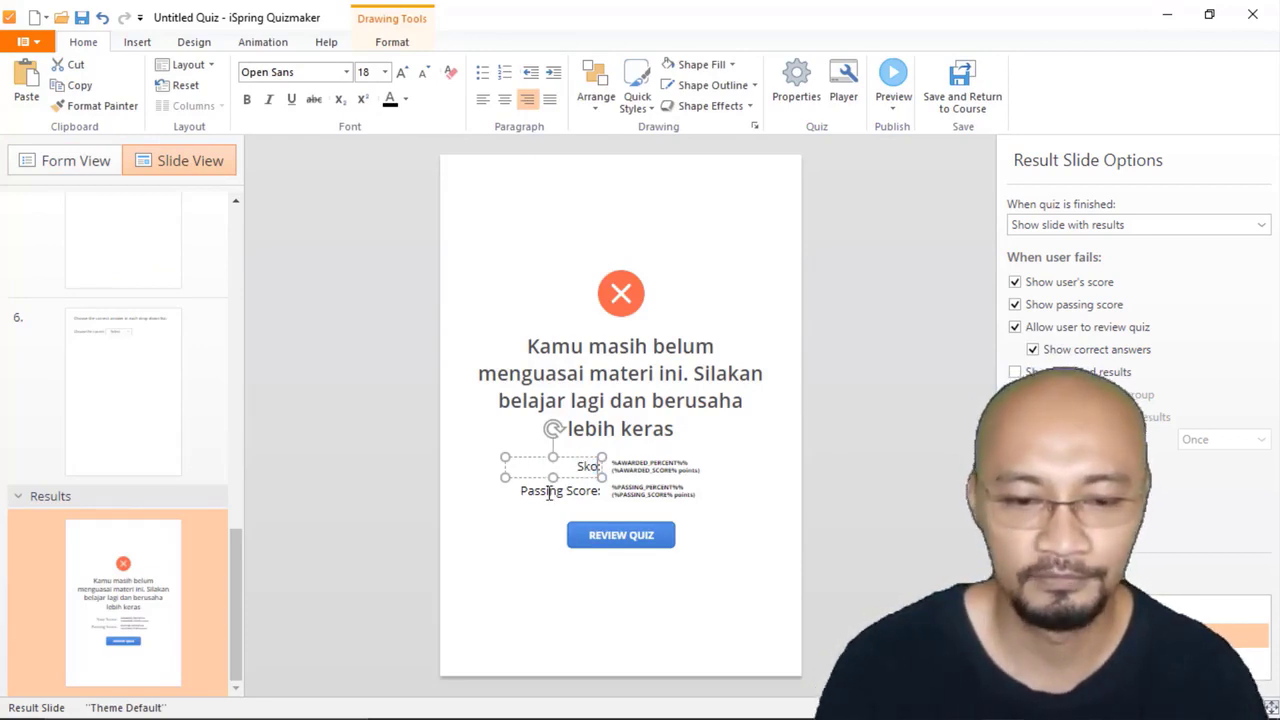
text(r Kamu)
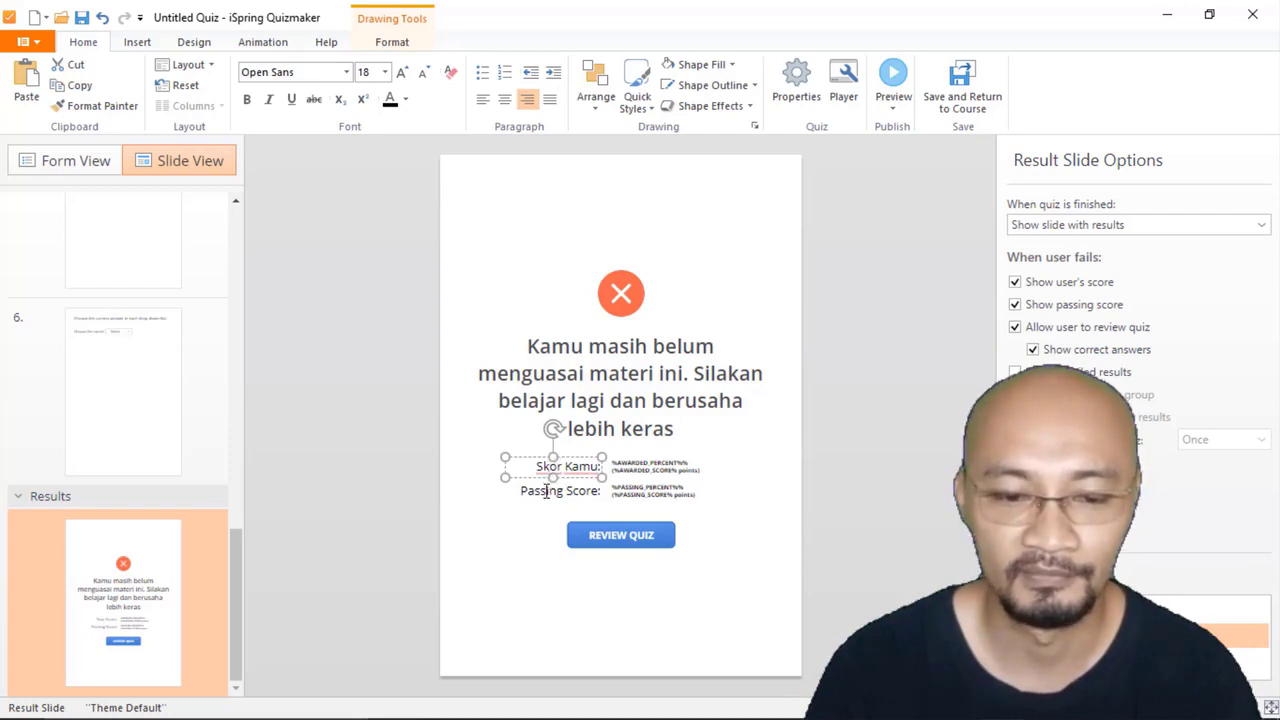
Step: Replace the "Passing Score:" label on the failed result slide with "Minimal Skor"
click(548, 490)
triple_click(548, 490)
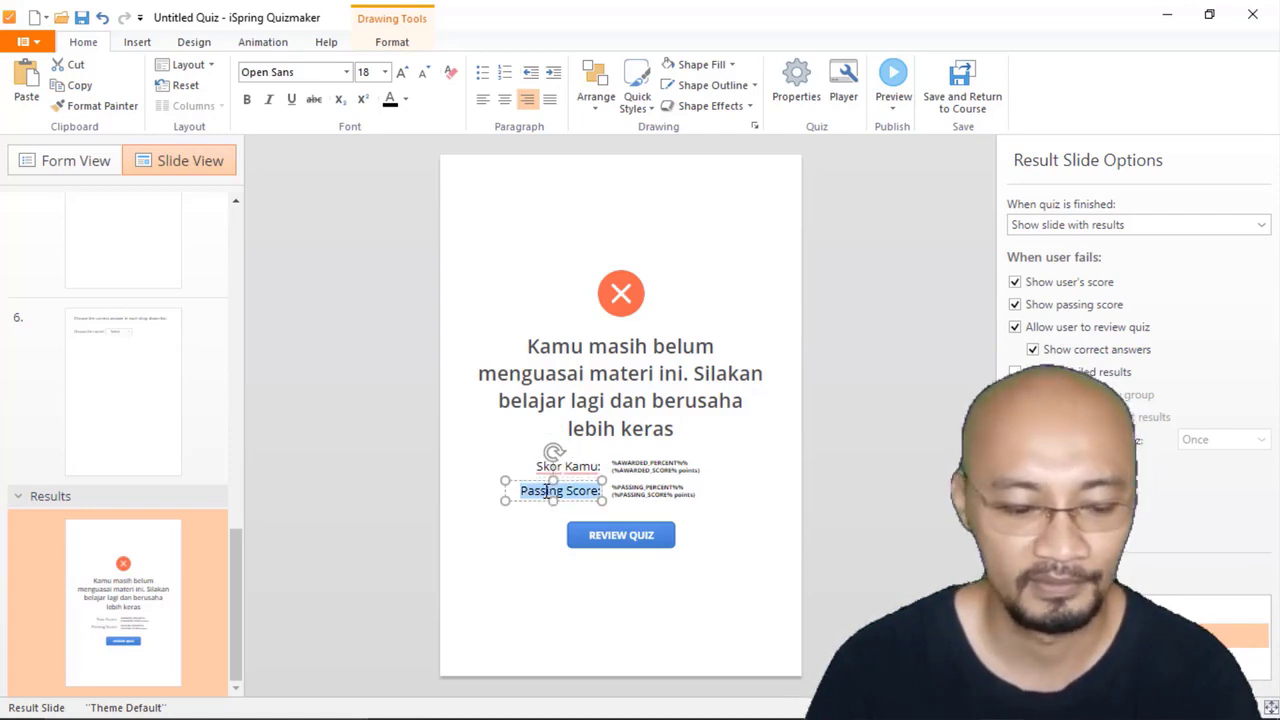
text(Minia)
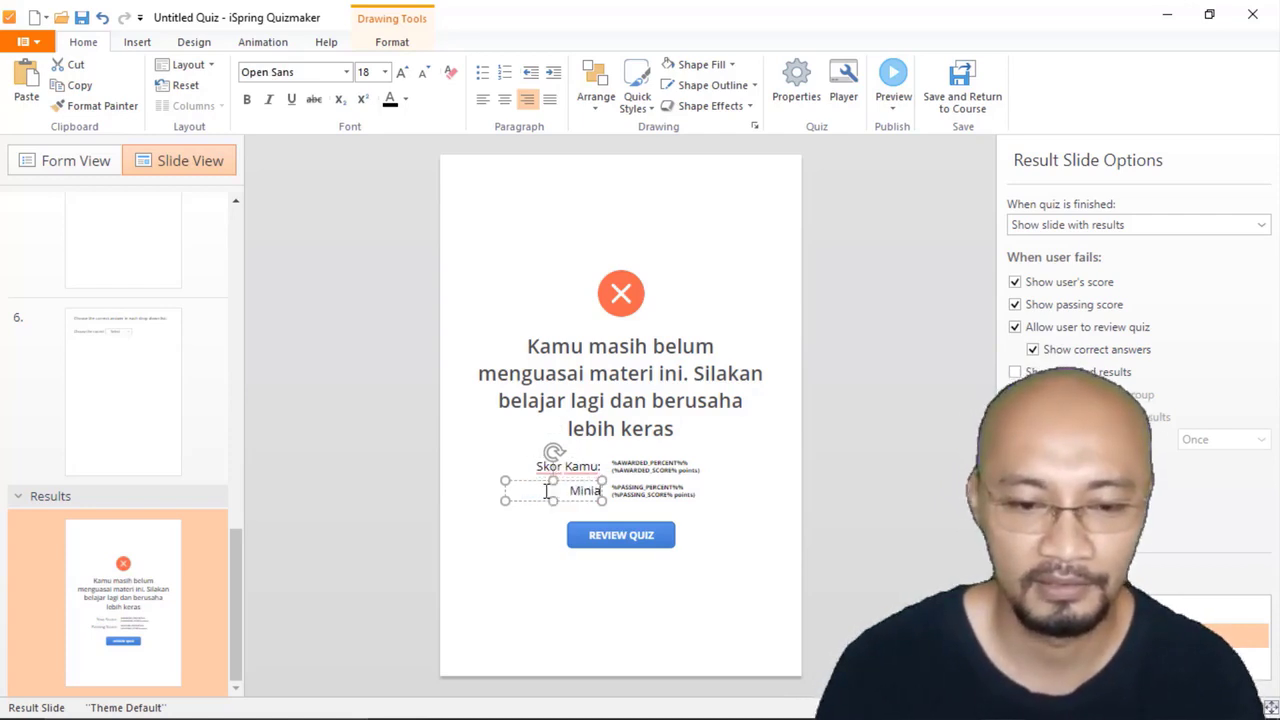
key(BackSpace)
text(m)
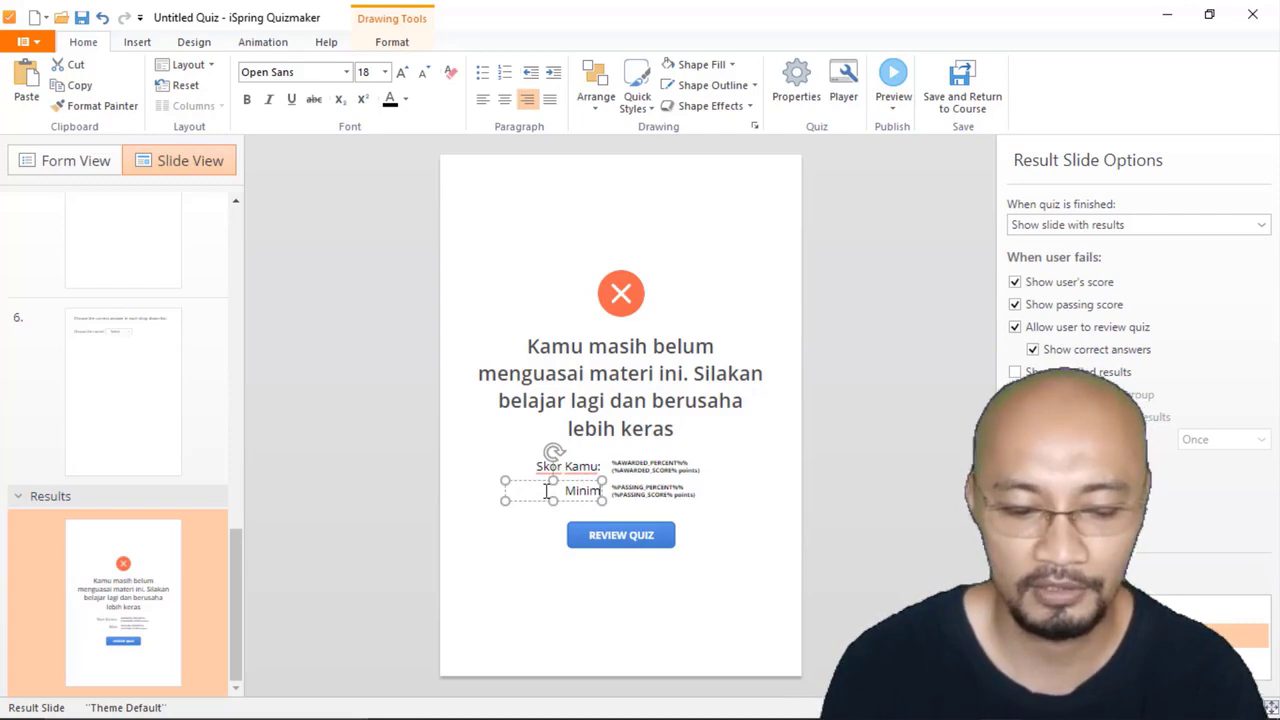
text(al Skor)
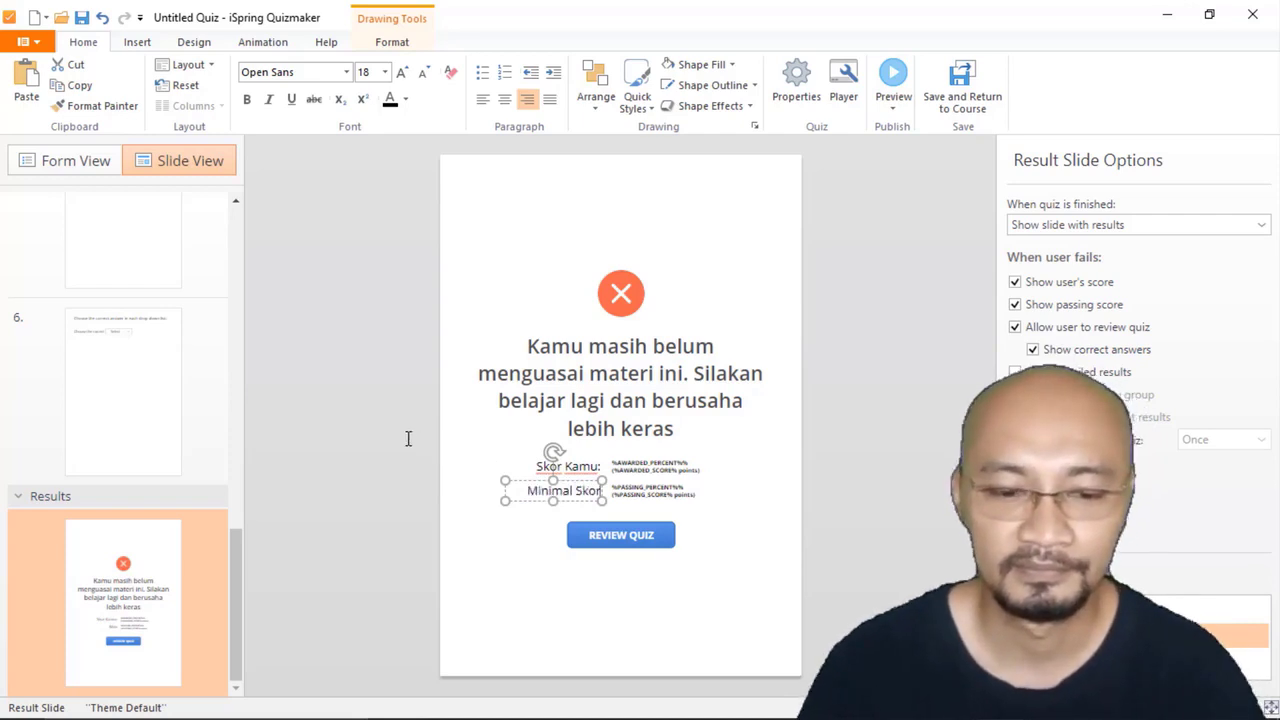
click(408, 446)
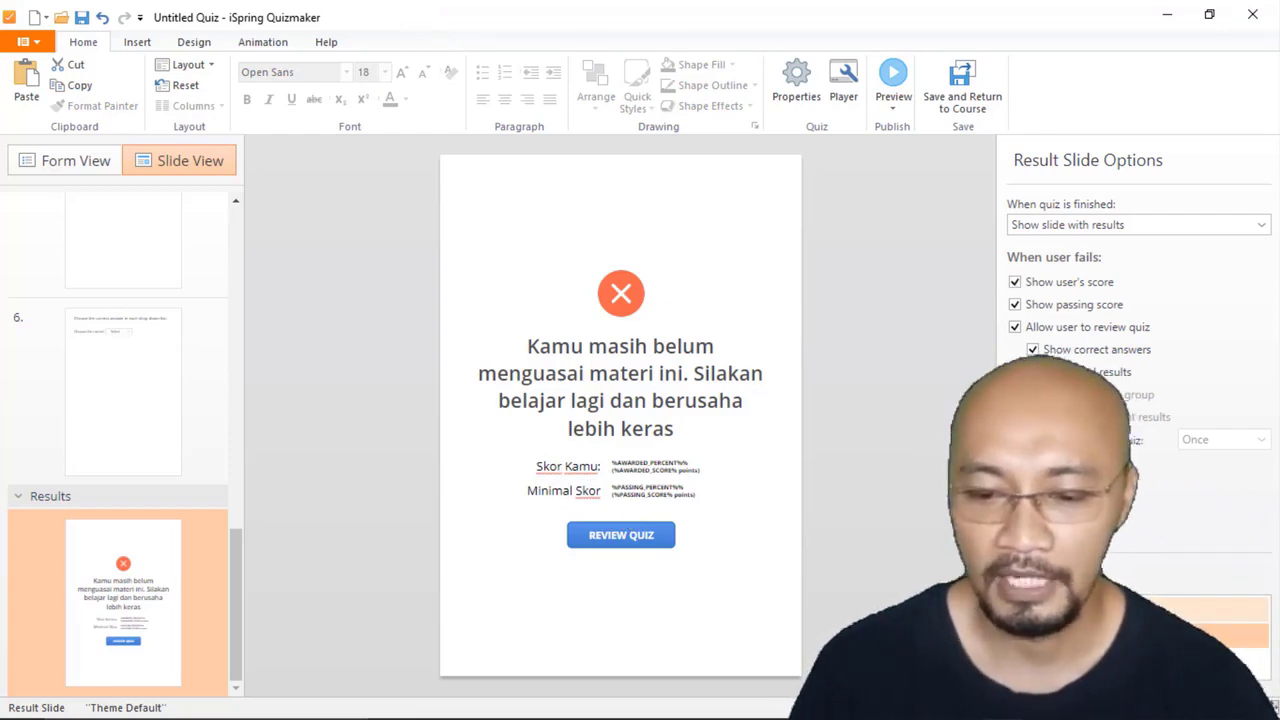
Step: Show the passed result slide and change its "Your Score:" label to "Skor Kamu"
click(1210, 609)
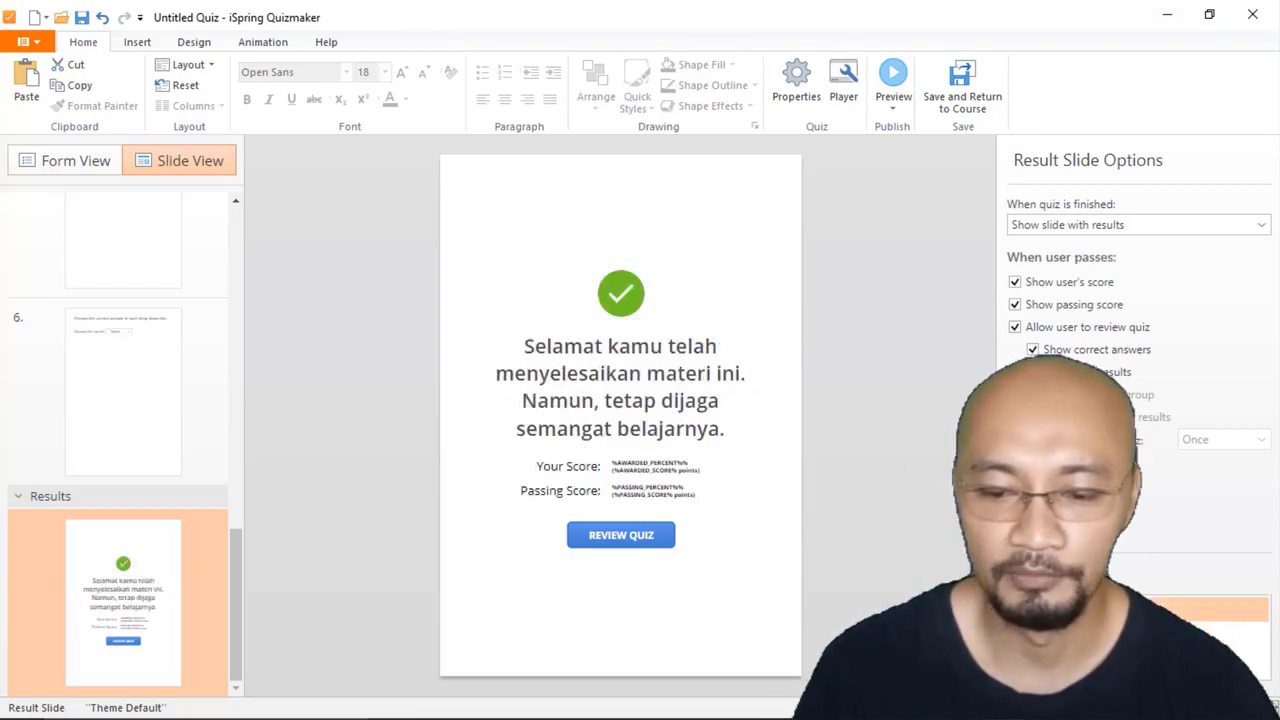
click(566, 466)
triple_click(566, 466)
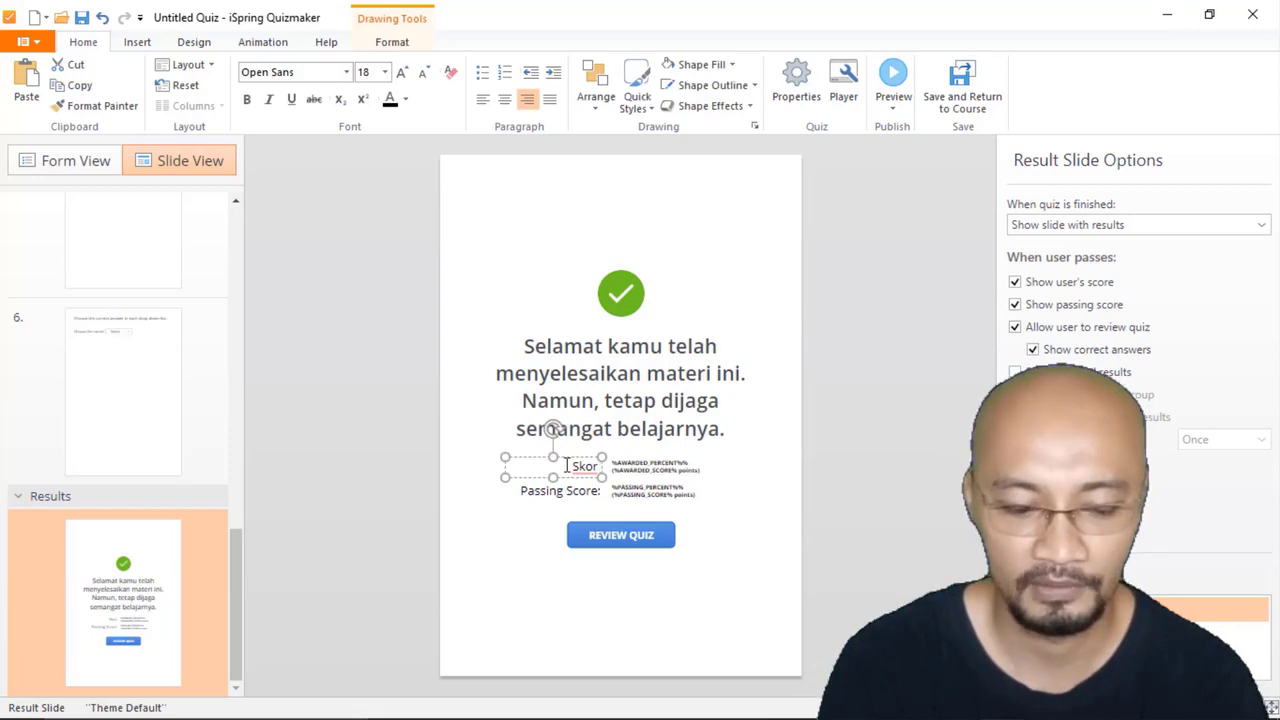
text(Kamu)
Step: Replace the "Passing Score:" label on the passed result slide with "Skor Minimal"
click(563, 493)
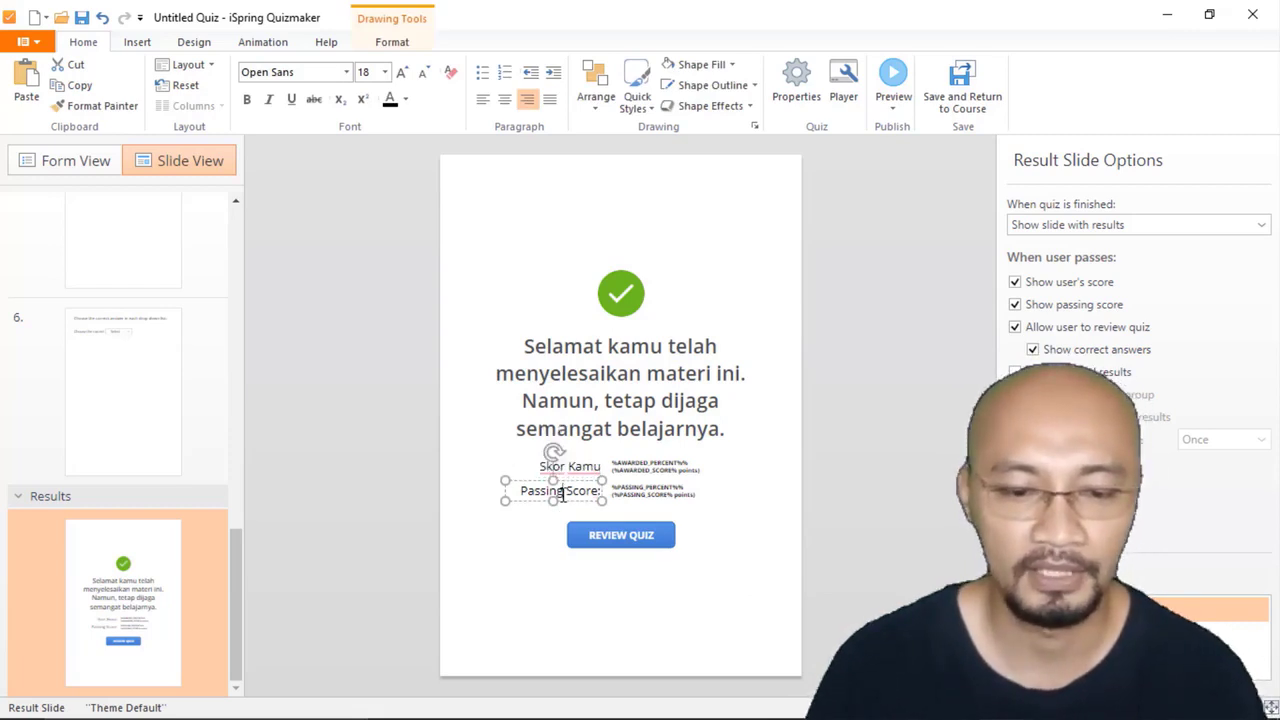
key(ctrl+a)
text(S)
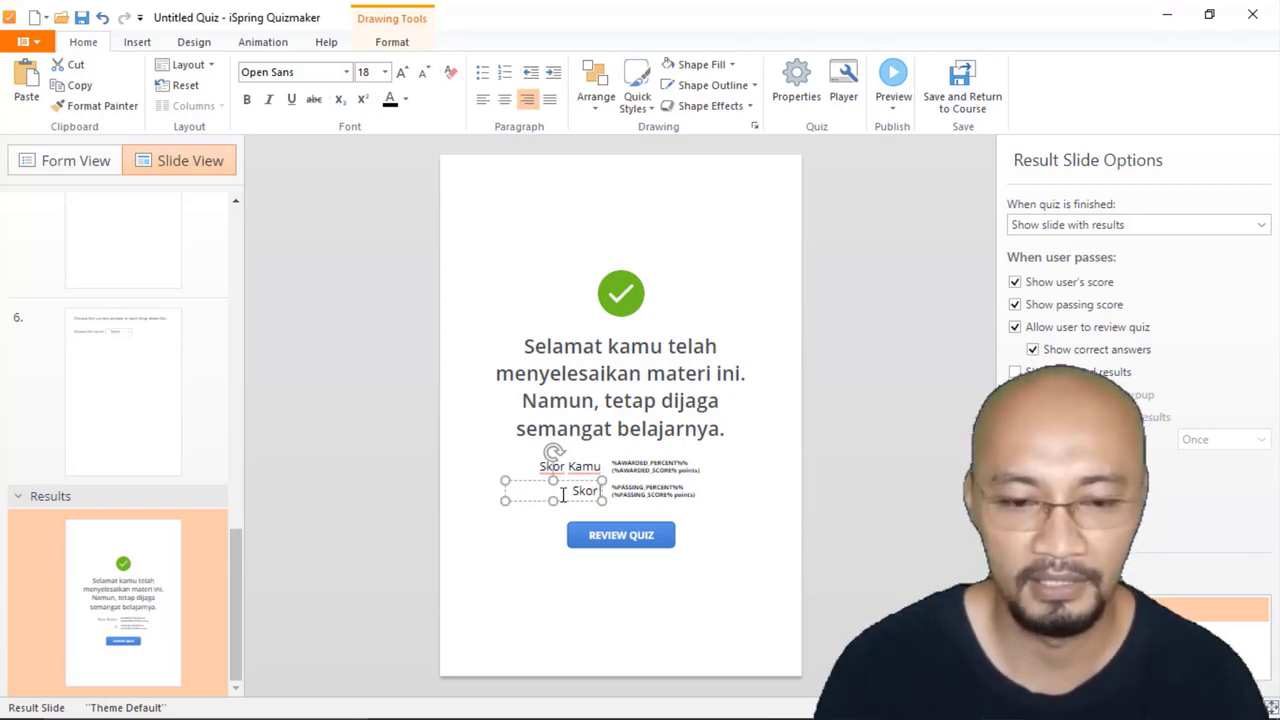
text(kor Minimal)
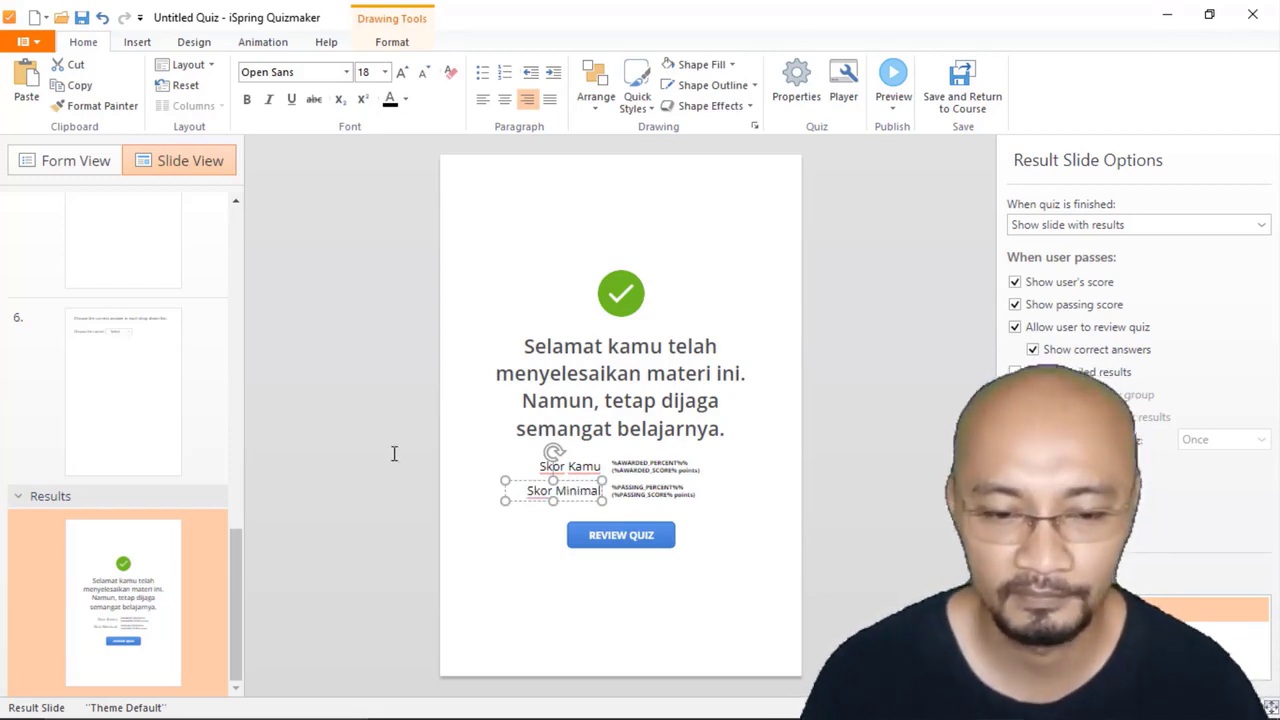
click(394, 453)
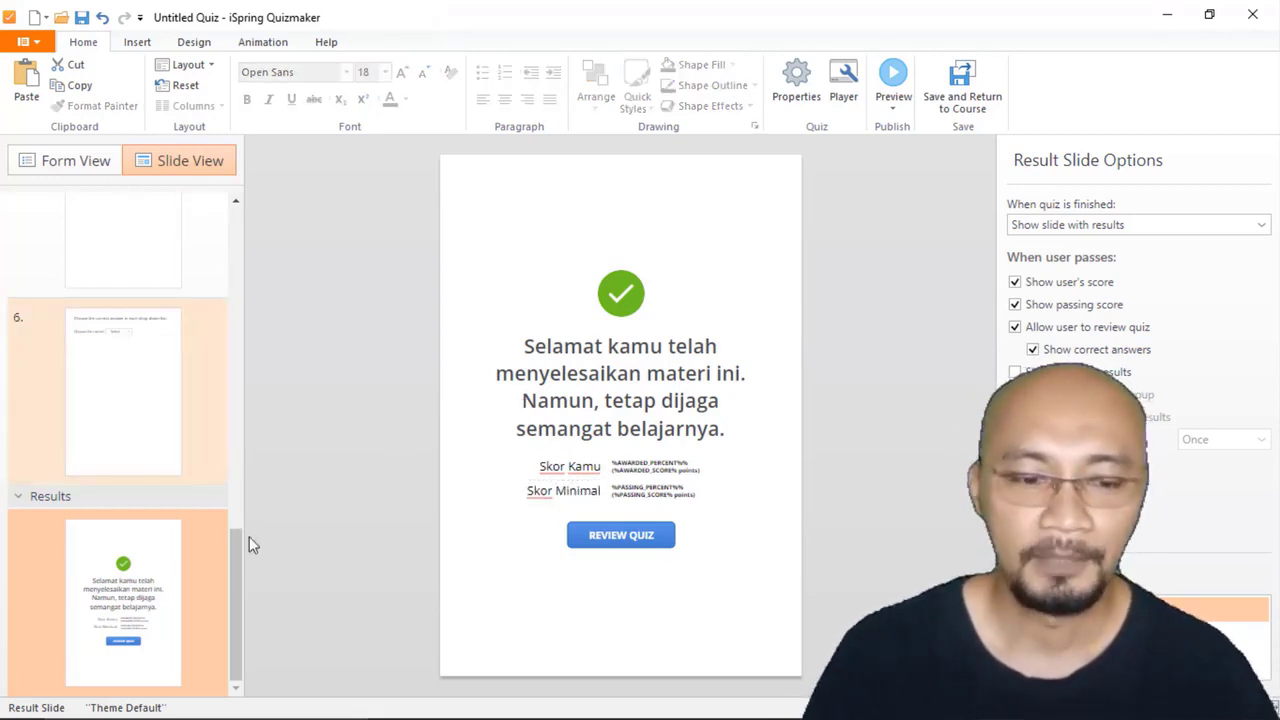
Step: Review the user info form and first two question slides, comparing the form's layout in Form View and Slide View
drag(249, 536, 246, 200)
click(154, 289)
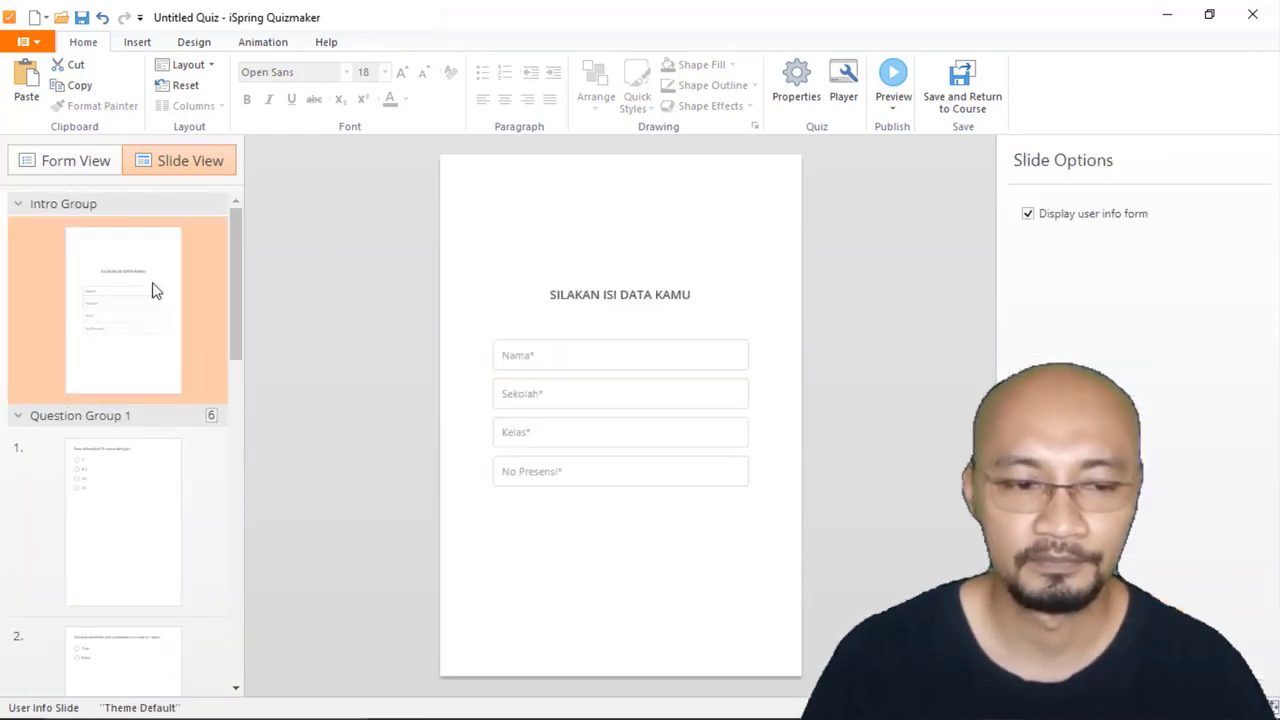
click(128, 500)
scroll(133, 502, down, 1)
scroll(133, 502, down, 2)
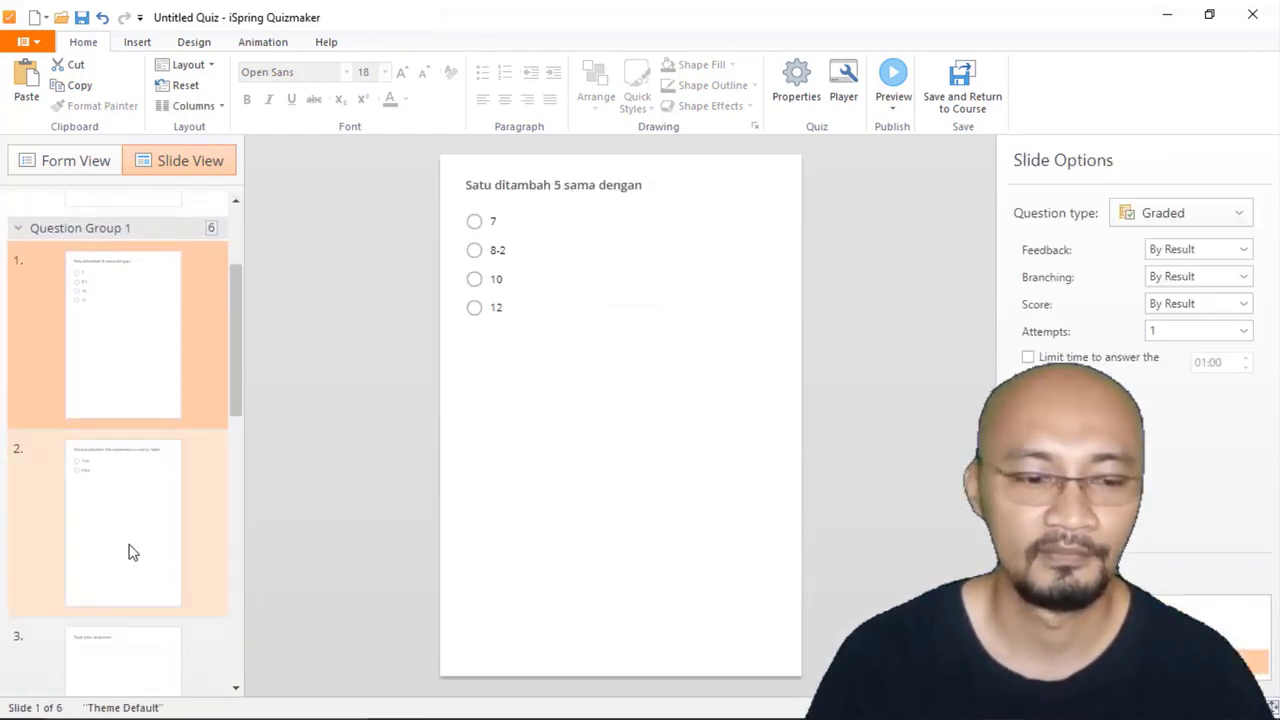
click(129, 551)
drag(240, 347, 257, 260)
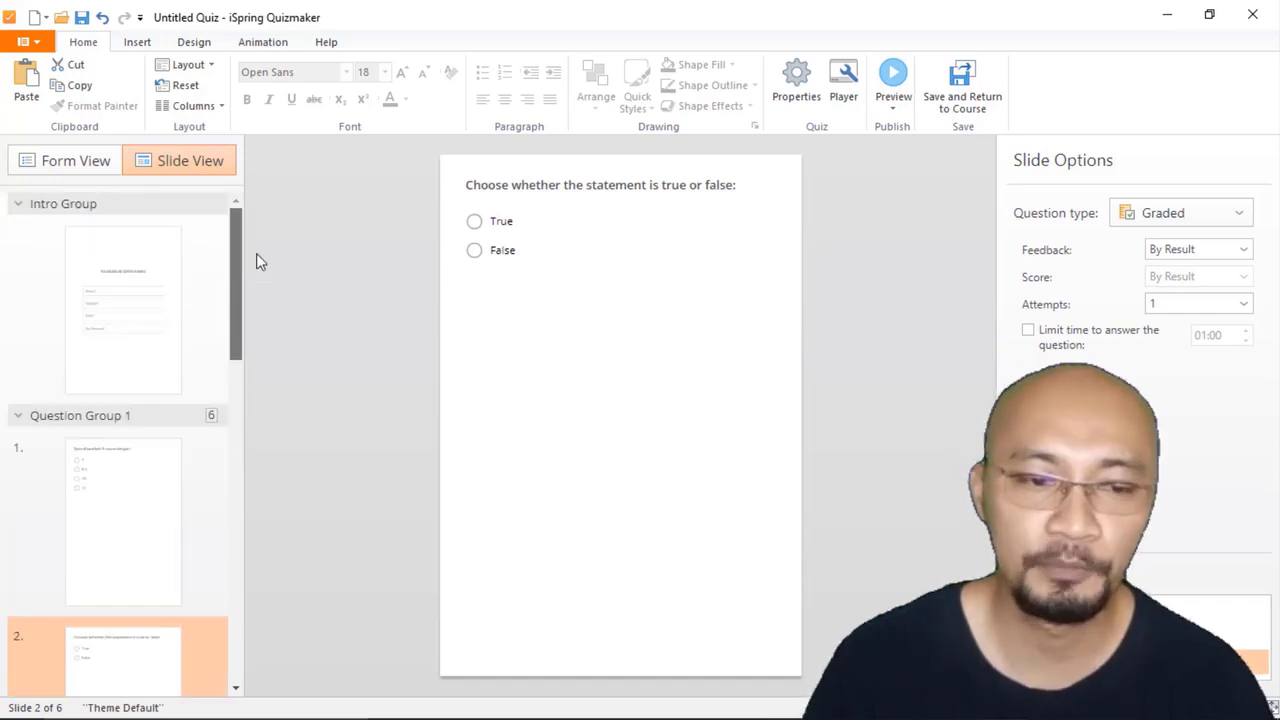
click(152, 292)
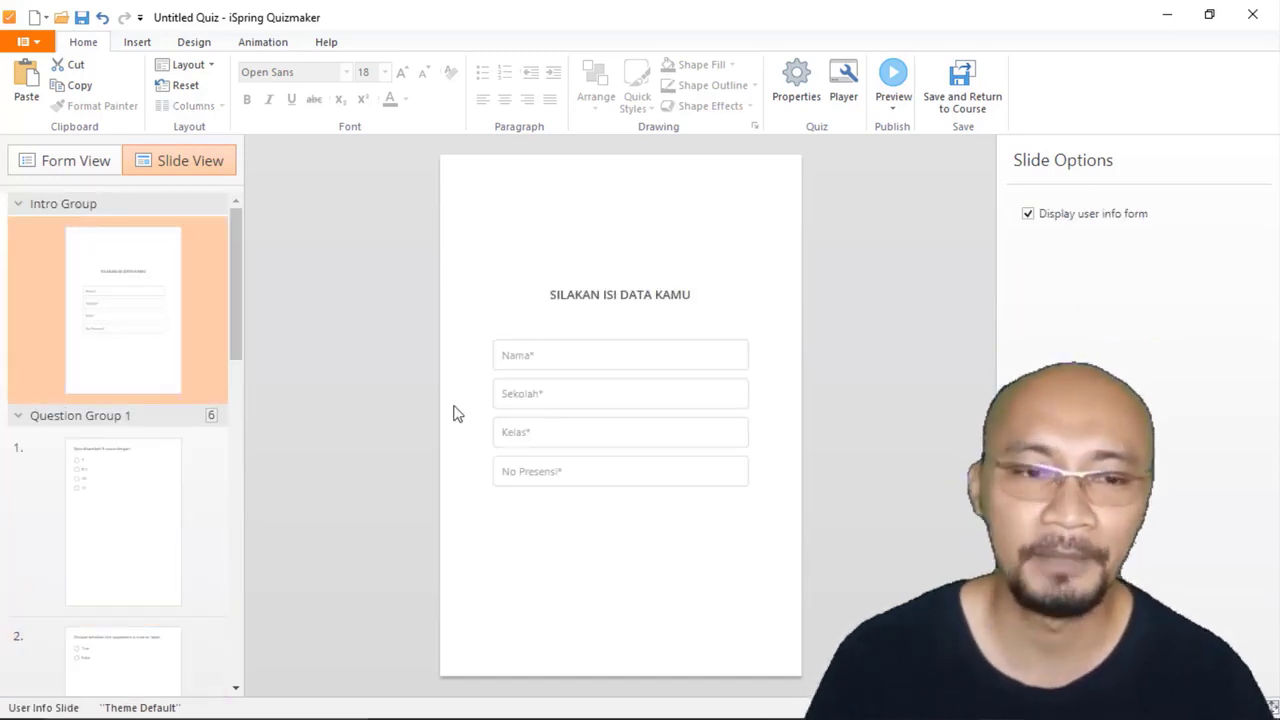
click(91, 163)
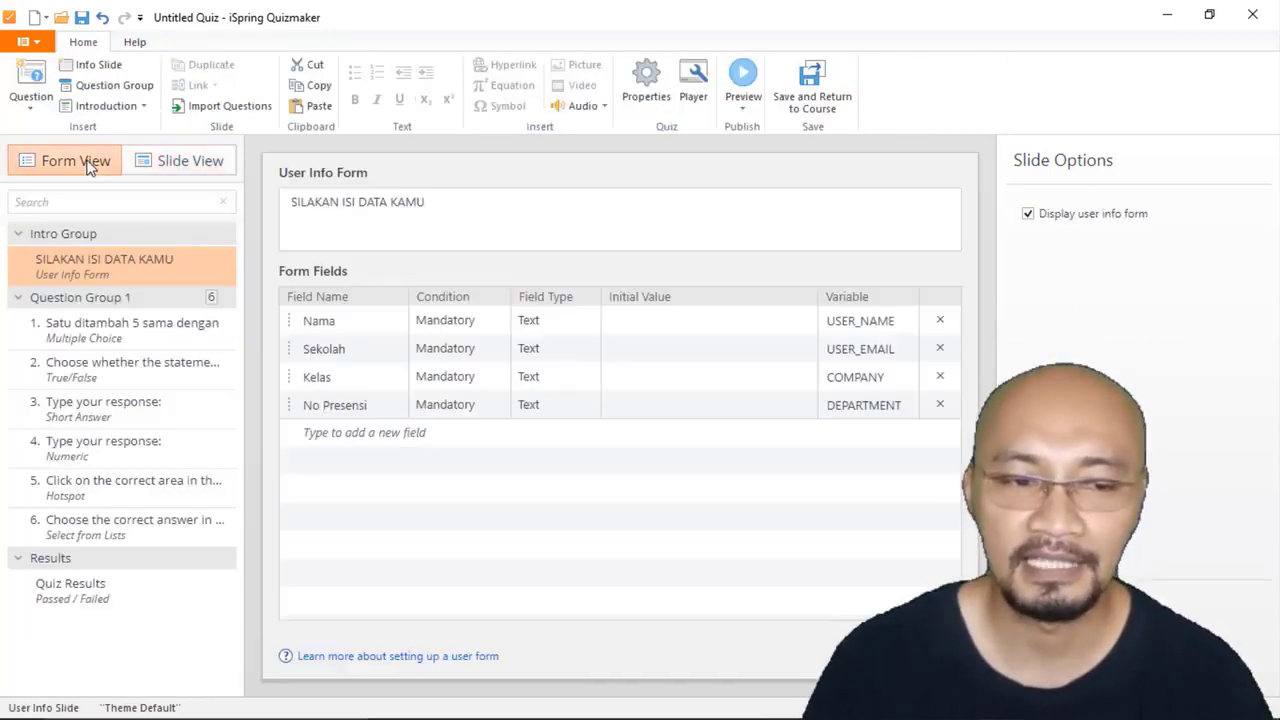
click(186, 166)
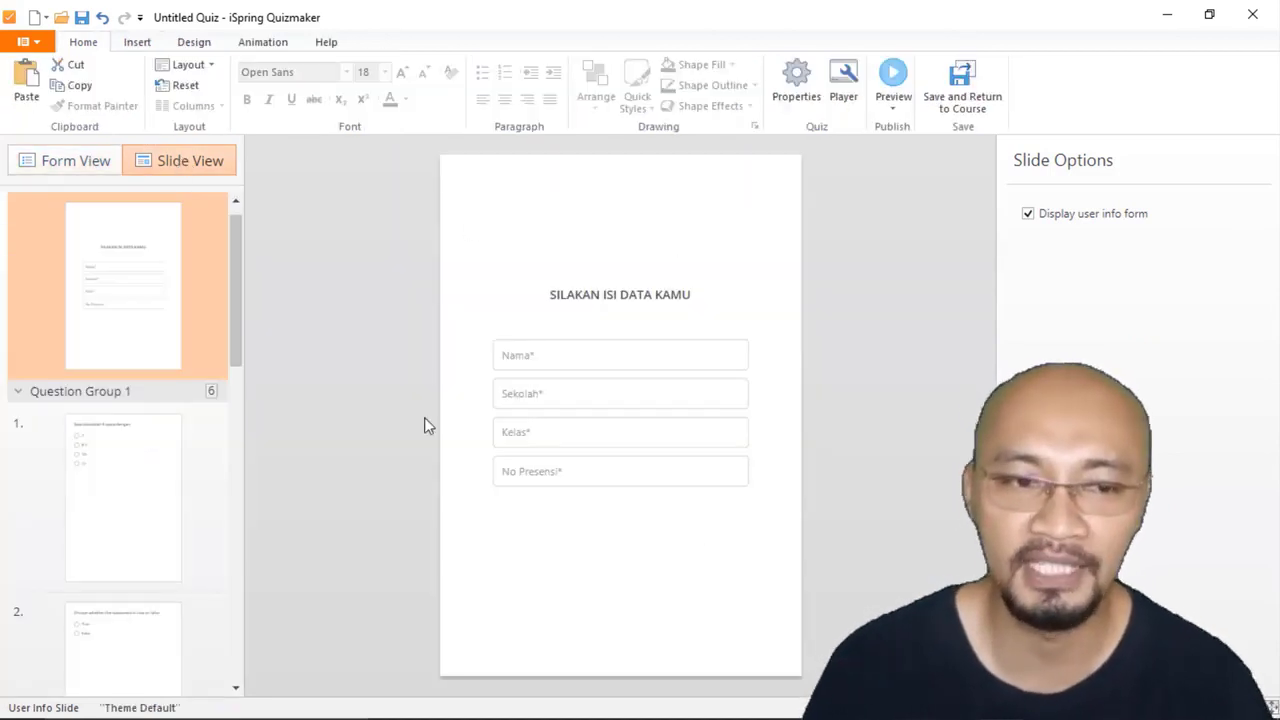
Step: Give the user info form slide a solid red background, apply it to all slides and check the question slides
click(194, 43)
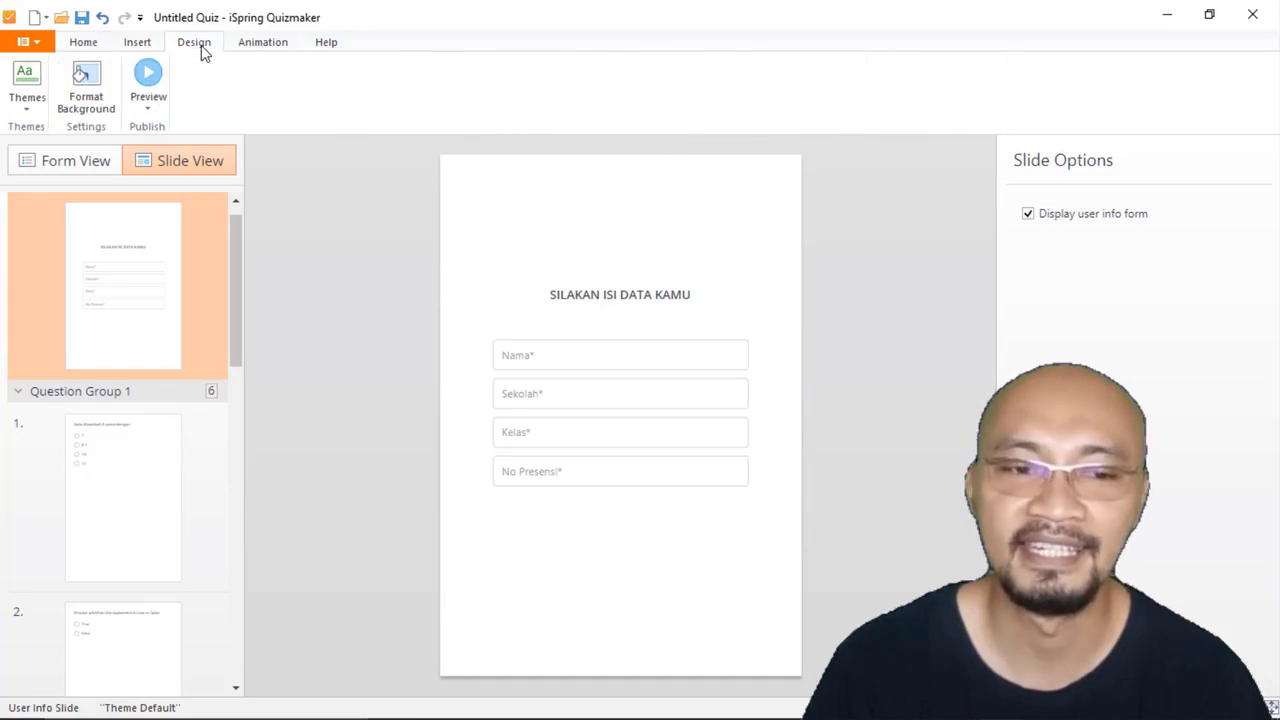
click(97, 94)
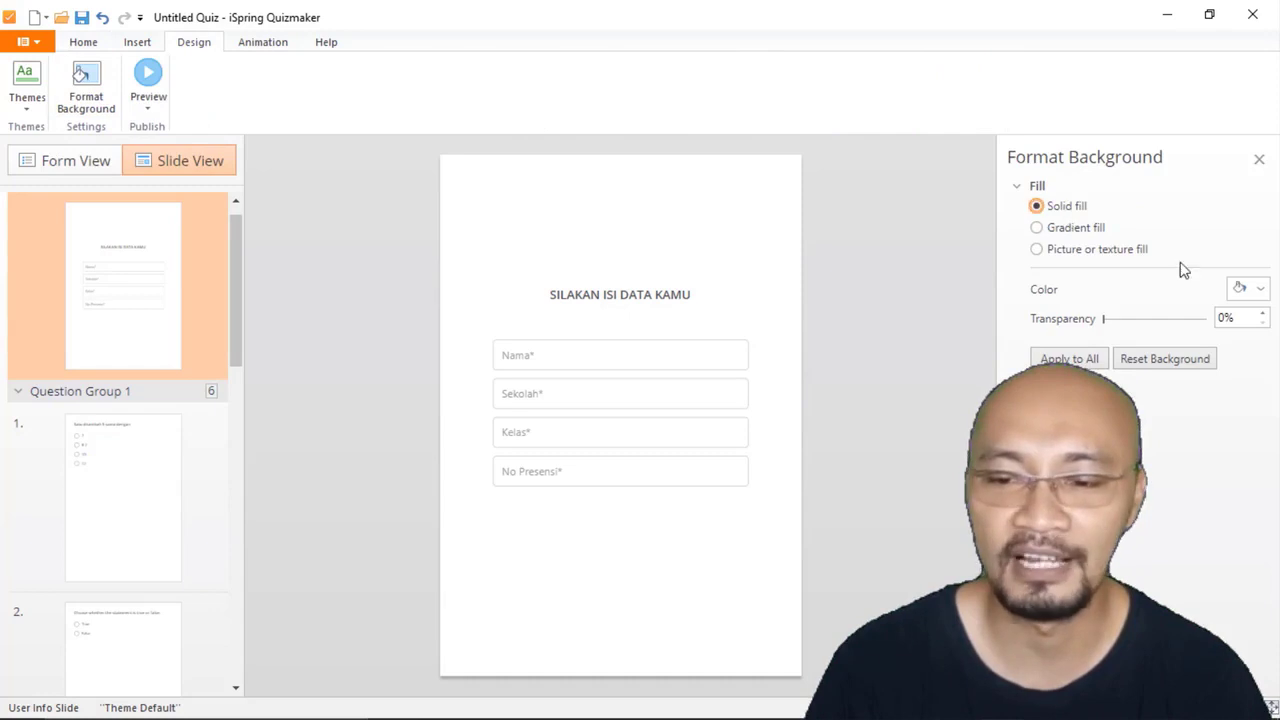
click(1259, 290)
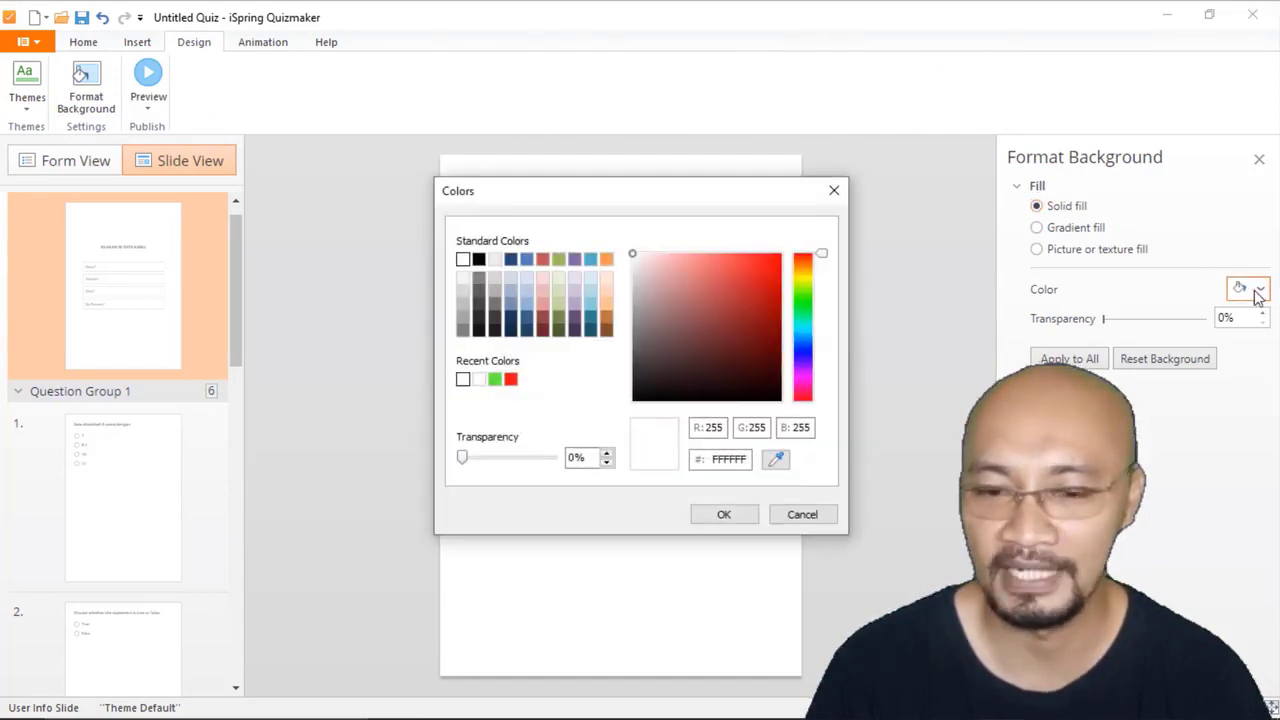
click(778, 268)
click(723, 516)
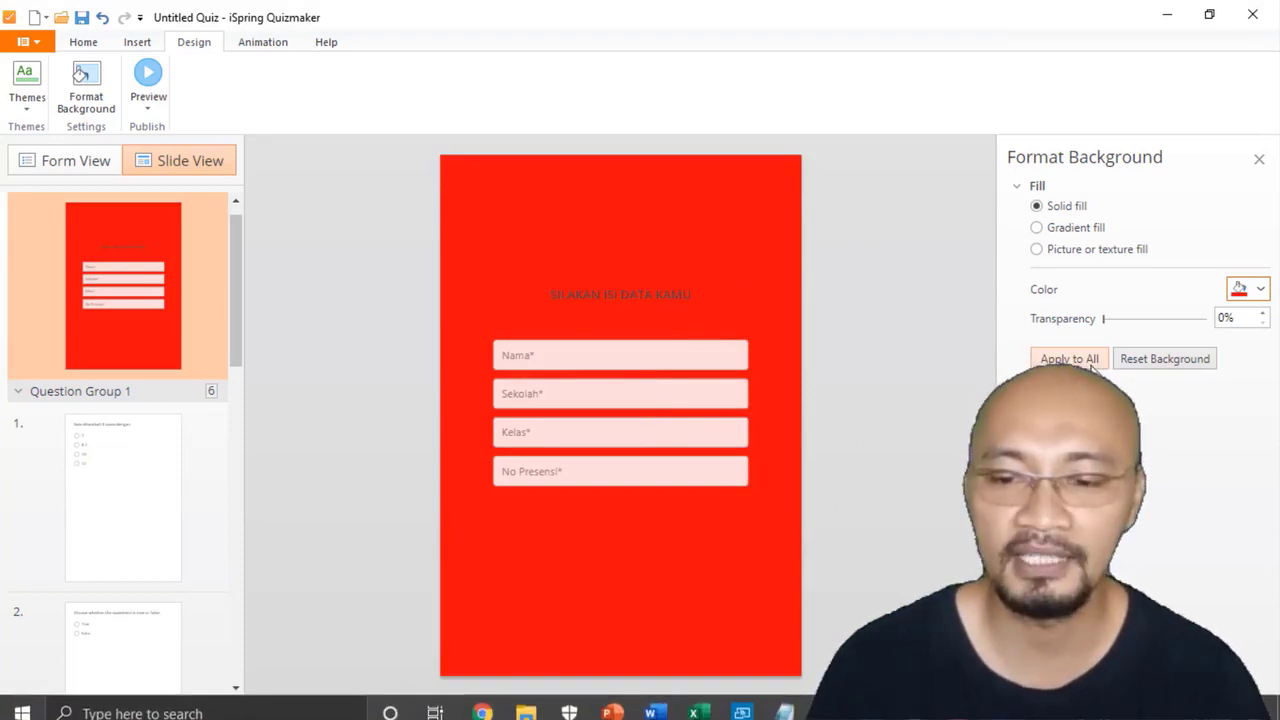
click(1036, 362)
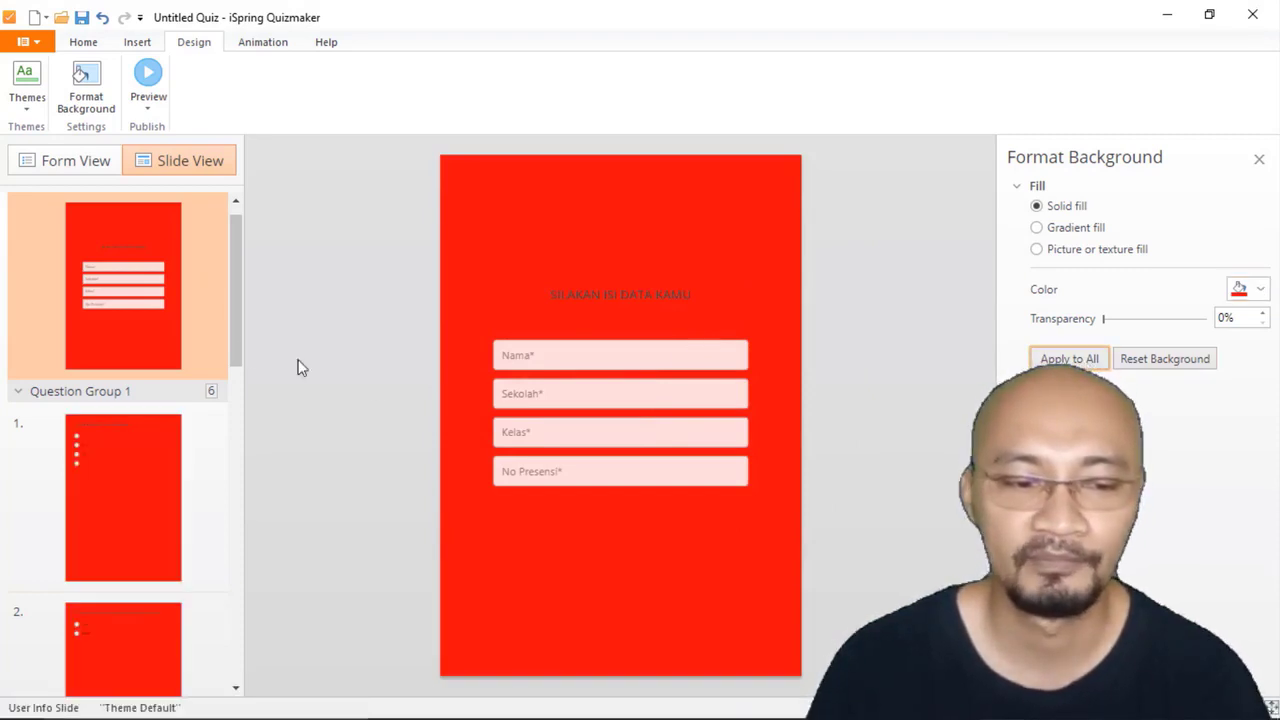
click(105, 487)
click(147, 636)
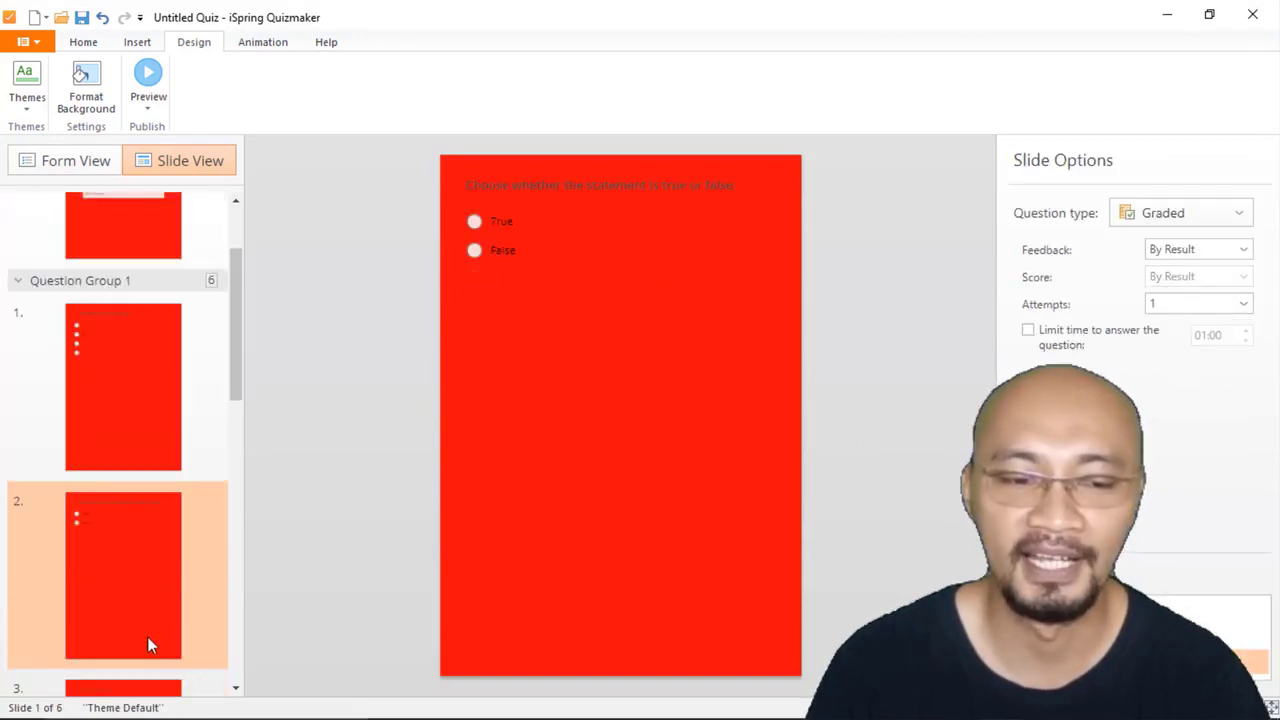
scroll(160, 233, up, 3)
click(158, 295)
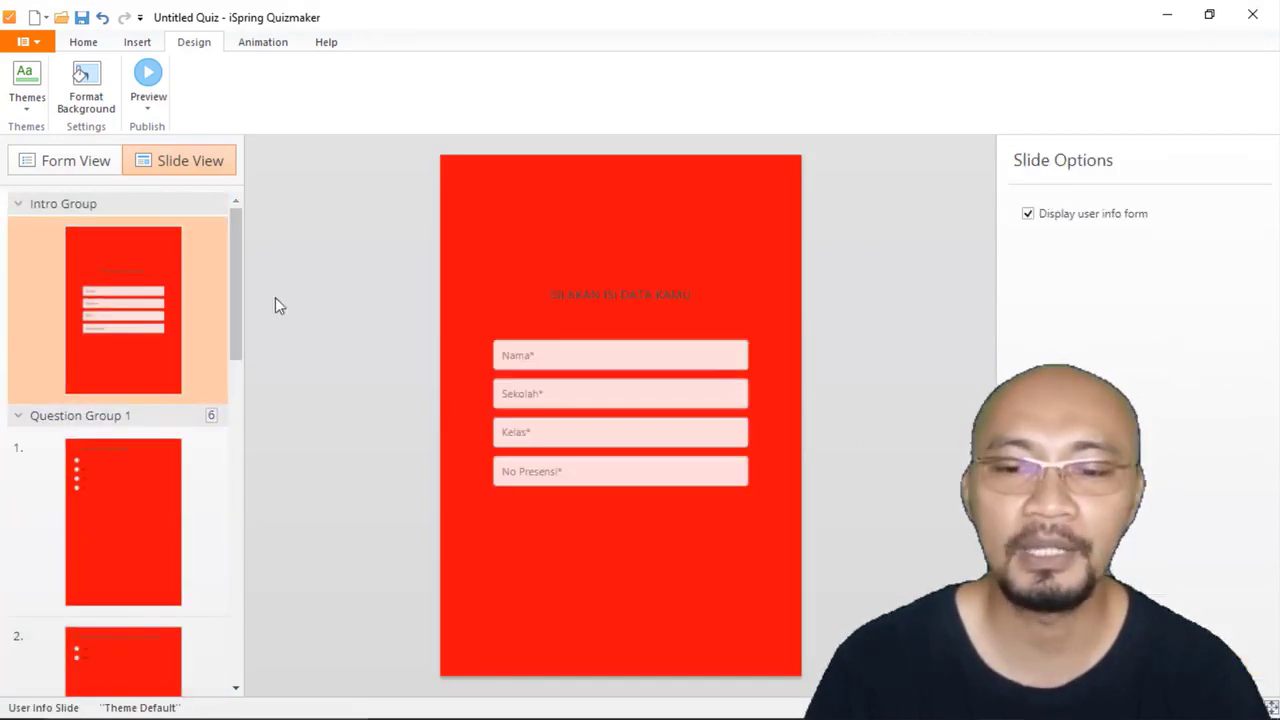
Step: Set the user info form slide's background to a linear gradient fill running vertically at 90°
click(87, 100)
click(1081, 230)
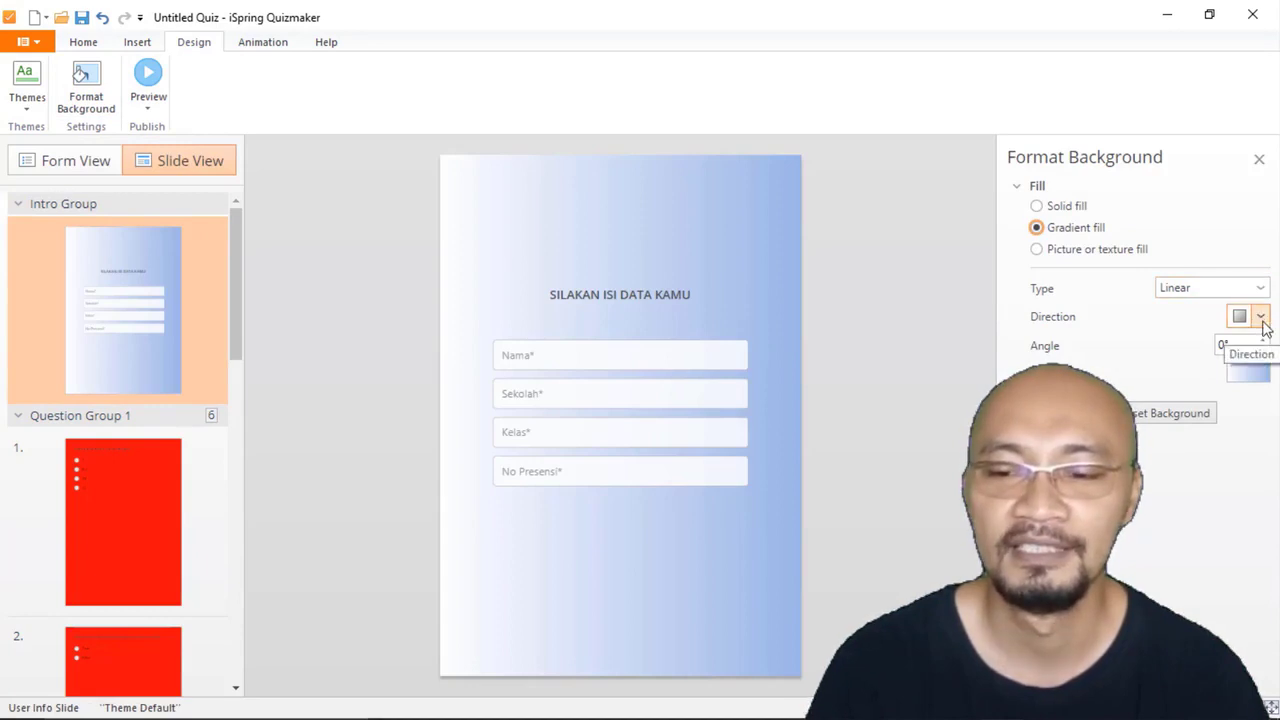
click(1262, 321)
click(1092, 362)
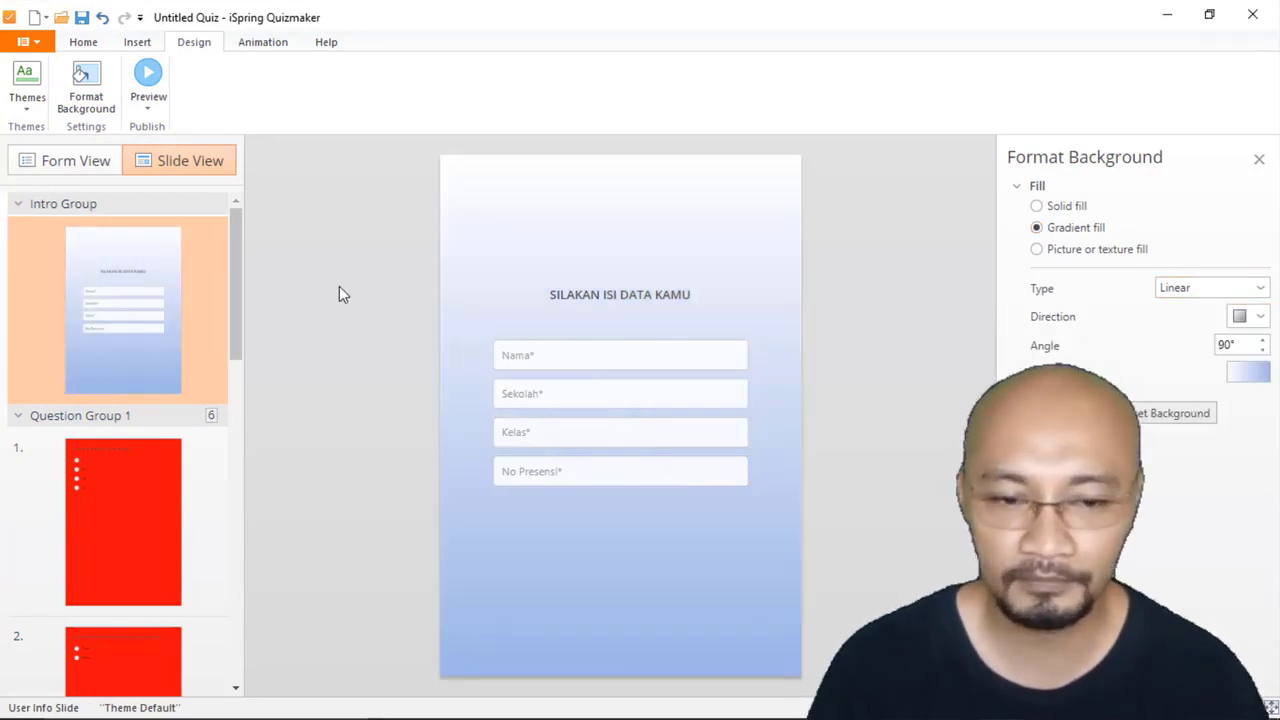
Step: Try a picture fill with bergerak.jpg from the Foto Kartun folder as the user info form slide's background
click(1054, 253)
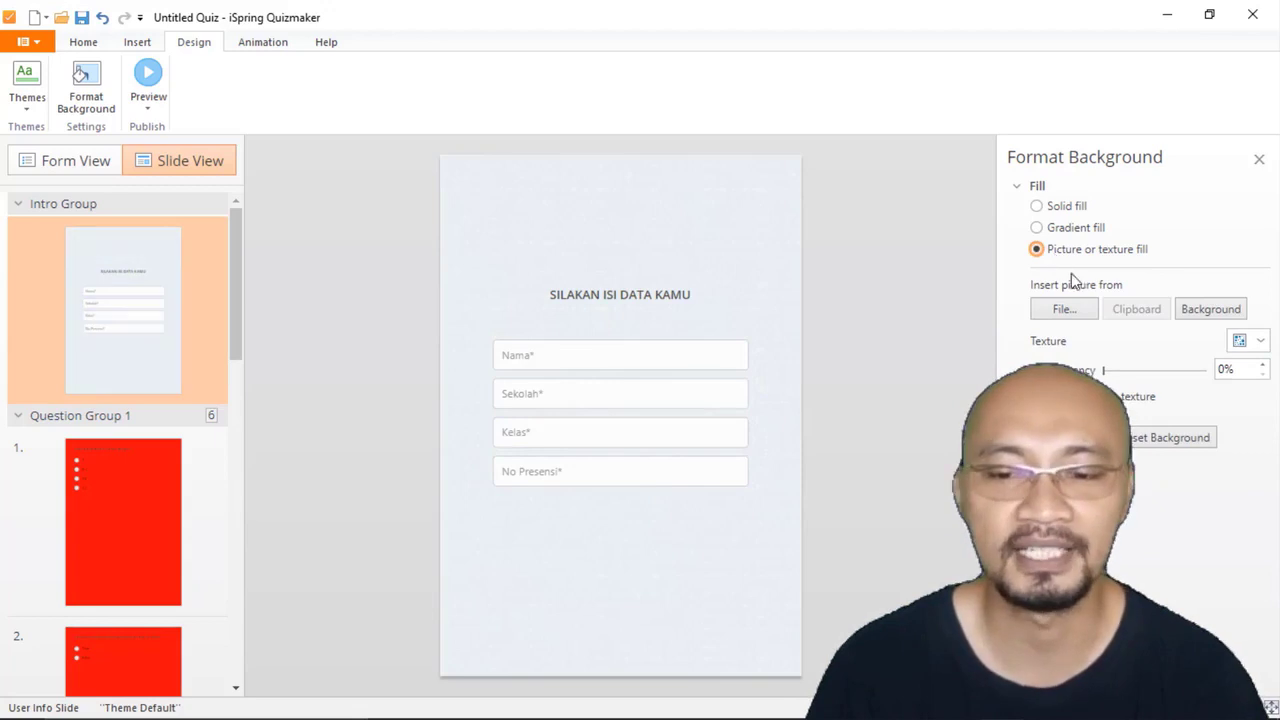
click(1064, 309)
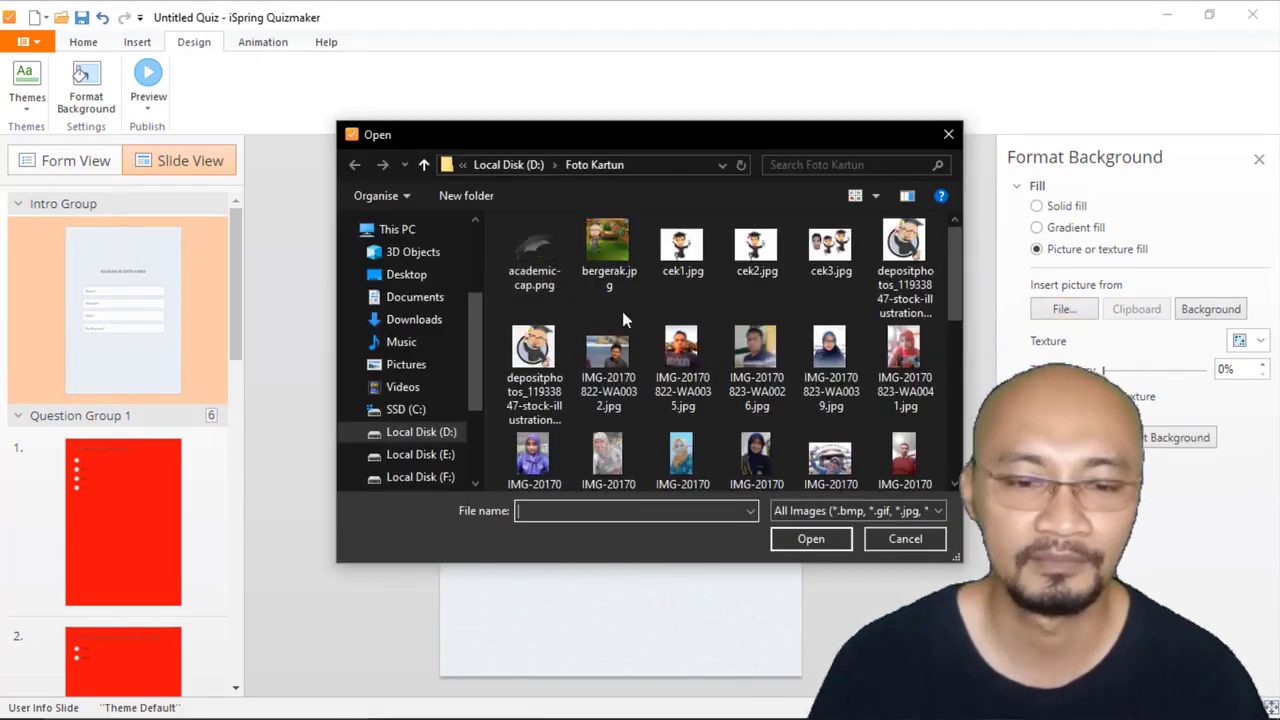
click(610, 248)
click(806, 540)
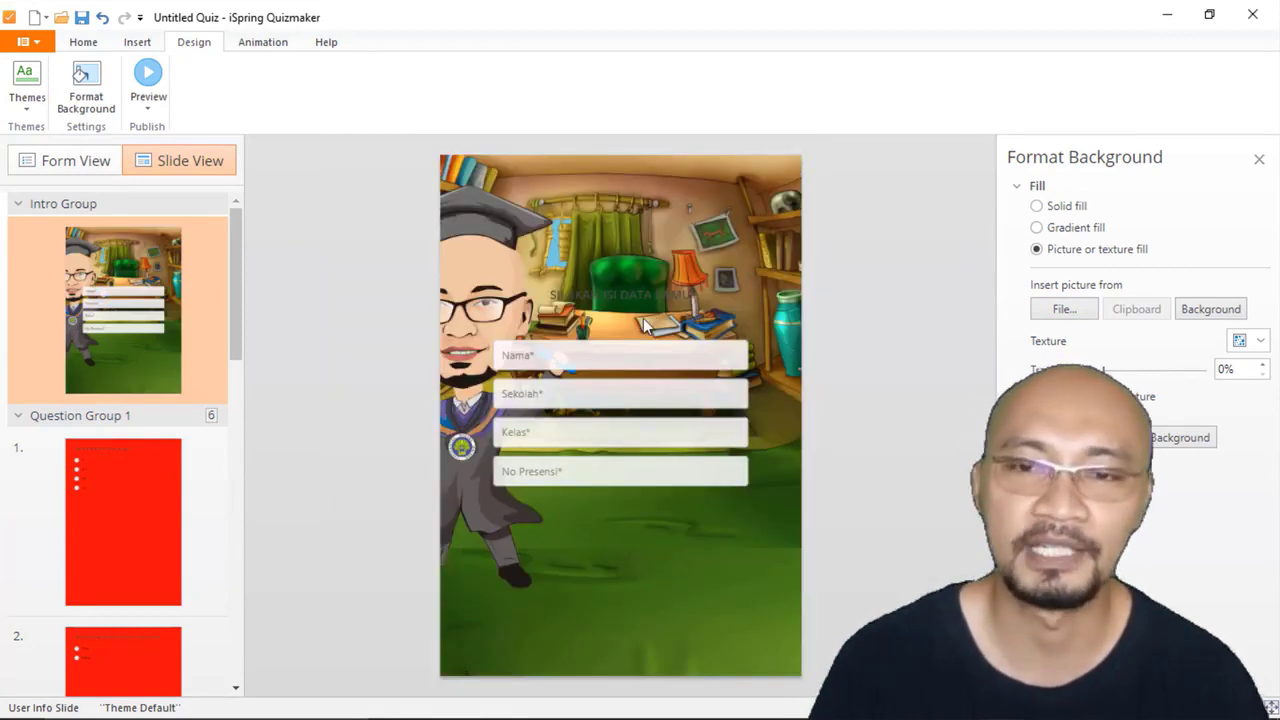
Step: Switch the user info form slide's background back to the gradient fill and apply it to all slides
click(1057, 230)
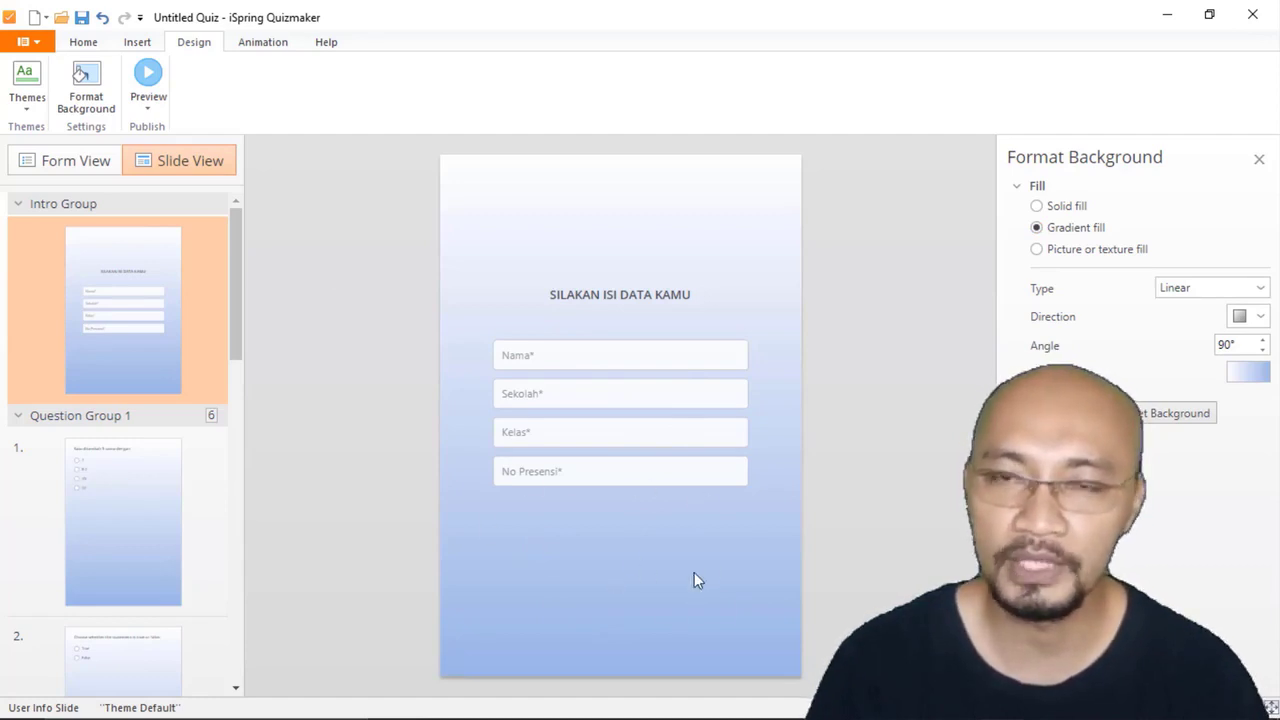
Step: Insert the cartoon picture of the man in a brown batik headdress from the Foto Kartun folder into the user info form slide
click(138, 42)
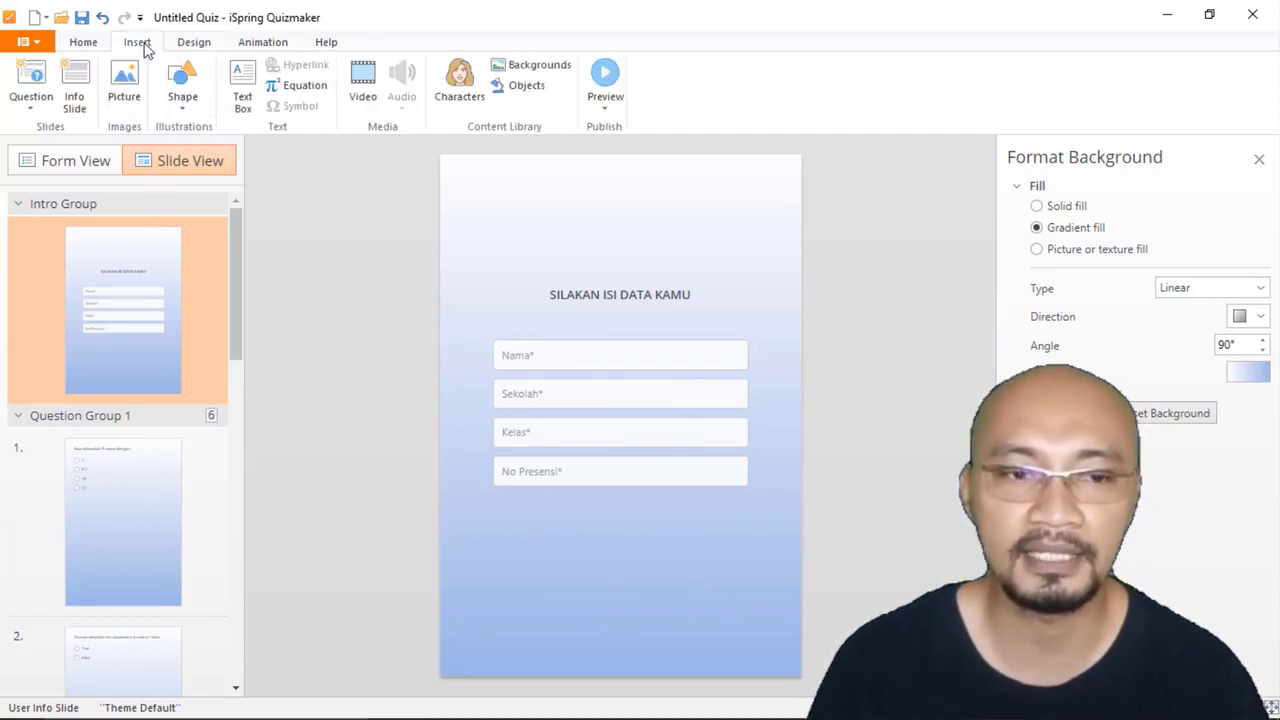
click(124, 82)
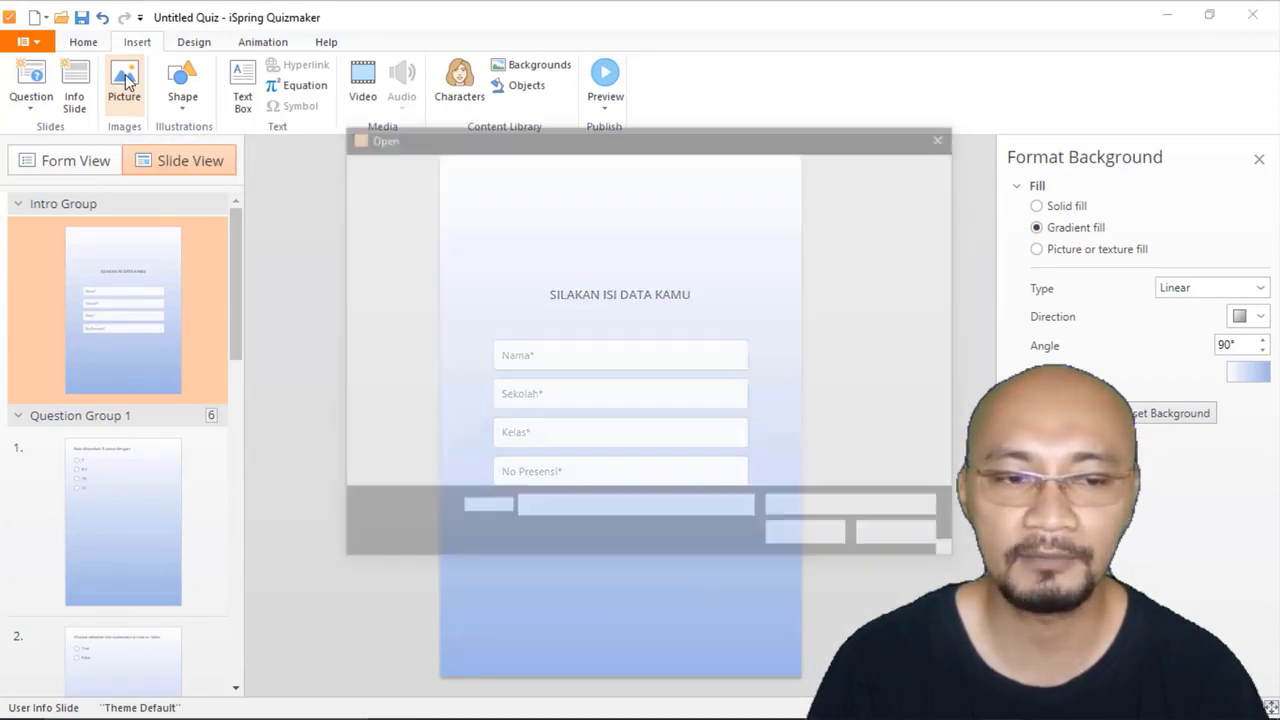
scroll(580, 387, down, 5)
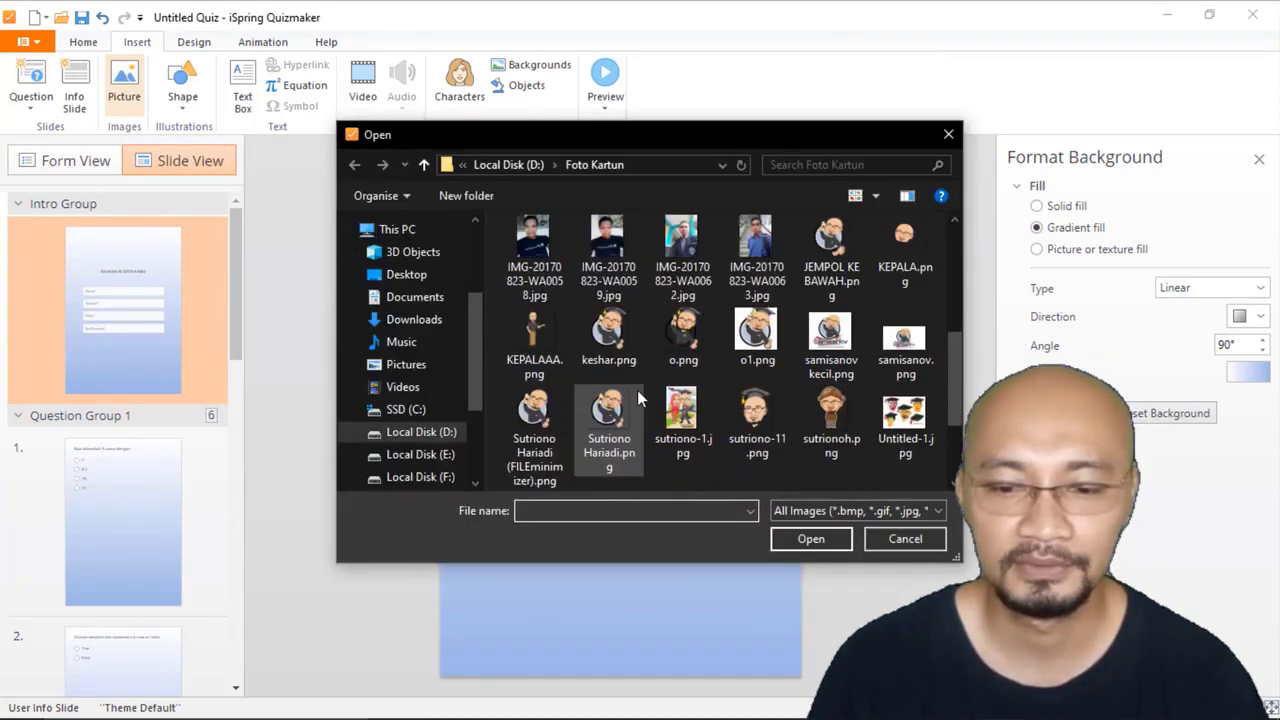
click(831, 315)
click(811, 538)
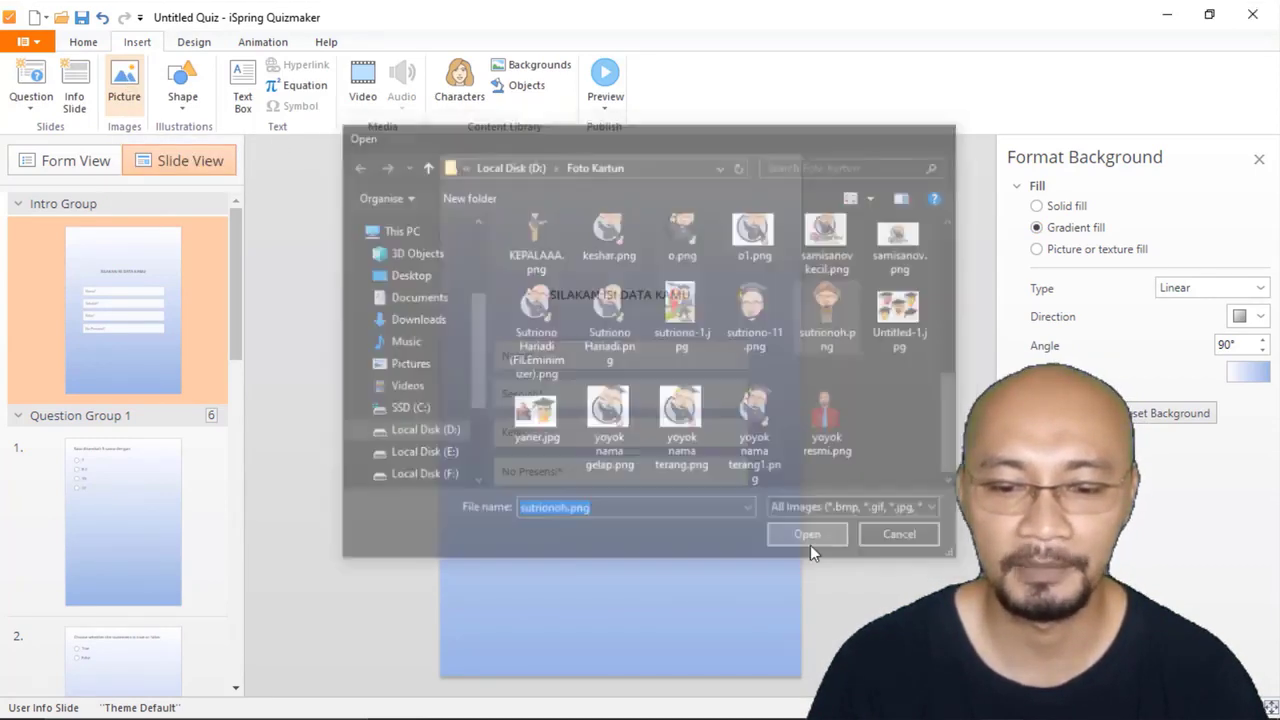
Step: Fit the cartoon picture into the empty area below the No Presensi field and nudge it slightly upward
drag(799, 200, 627, 560)
click(889, 487)
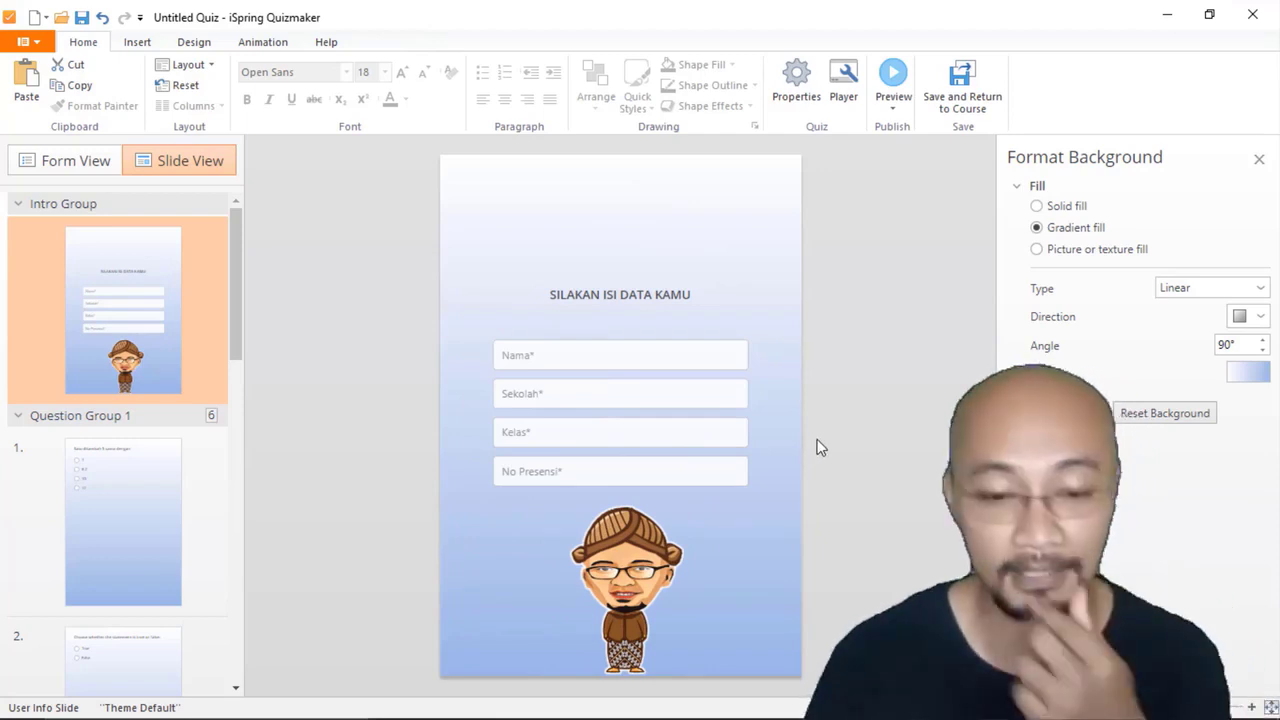
click(637, 545)
drag(637, 545, 641, 536)
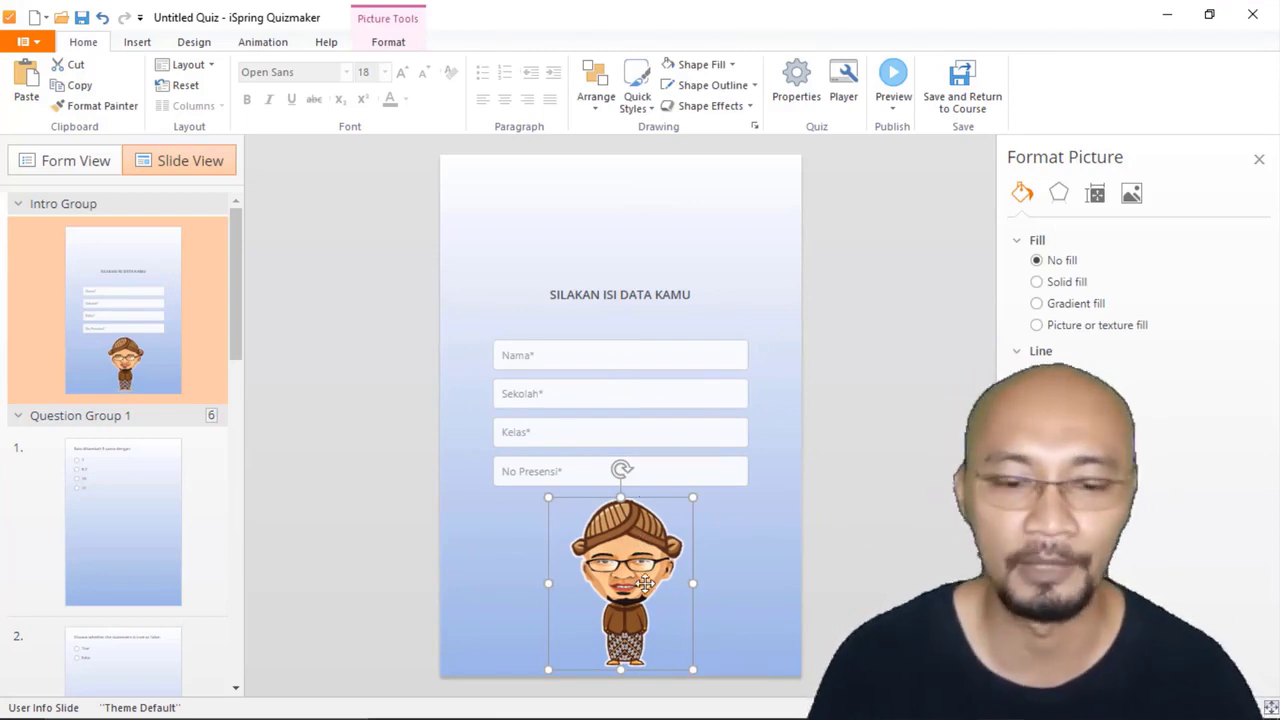
Step: Copy the cartoon picture from the user info form slide to the question 1 slide and place it in the slide's lower-right corner
click(144, 498)
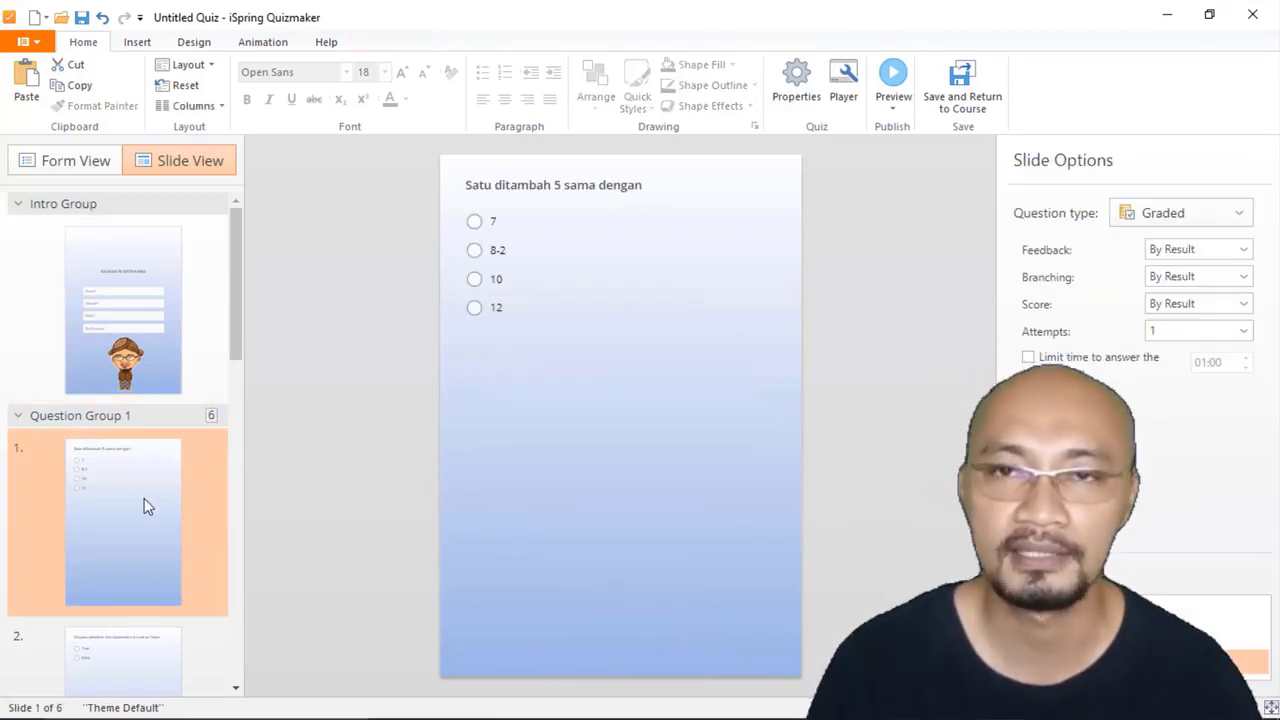
scroll(146, 505, down, 2)
click(144, 256)
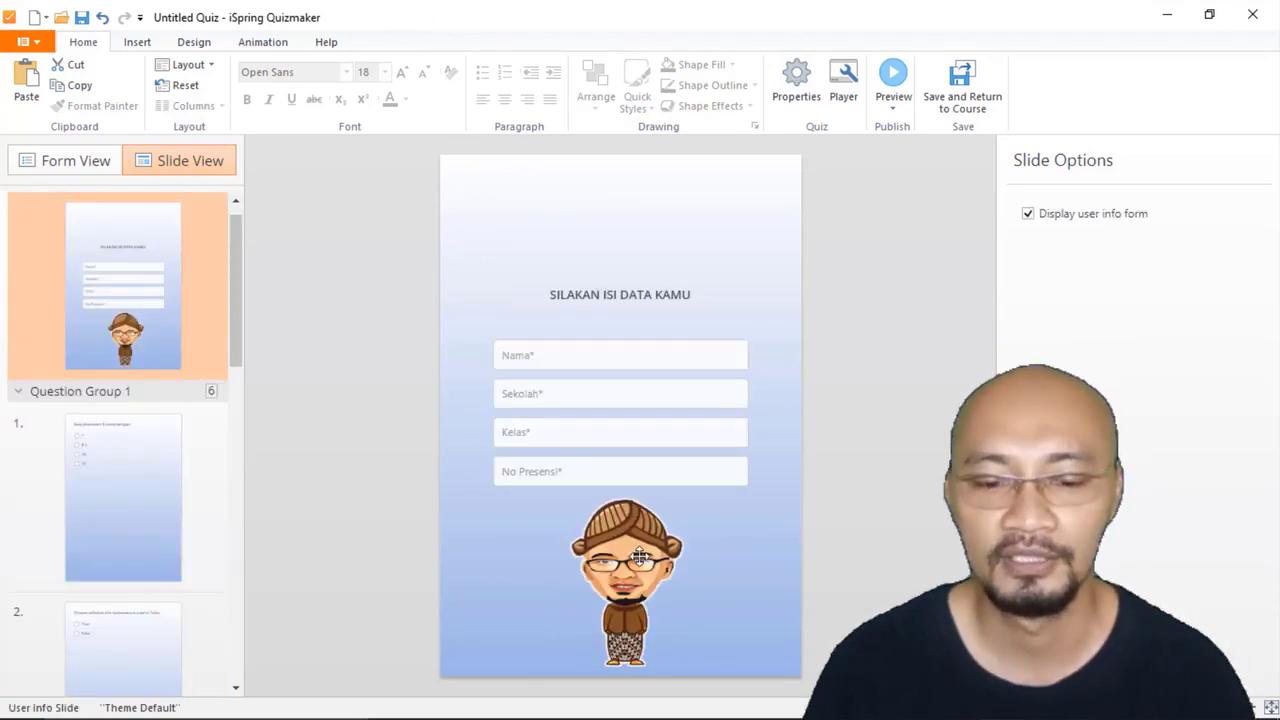
click(587, 611)
right_click(640, 558)
click(686, 298)
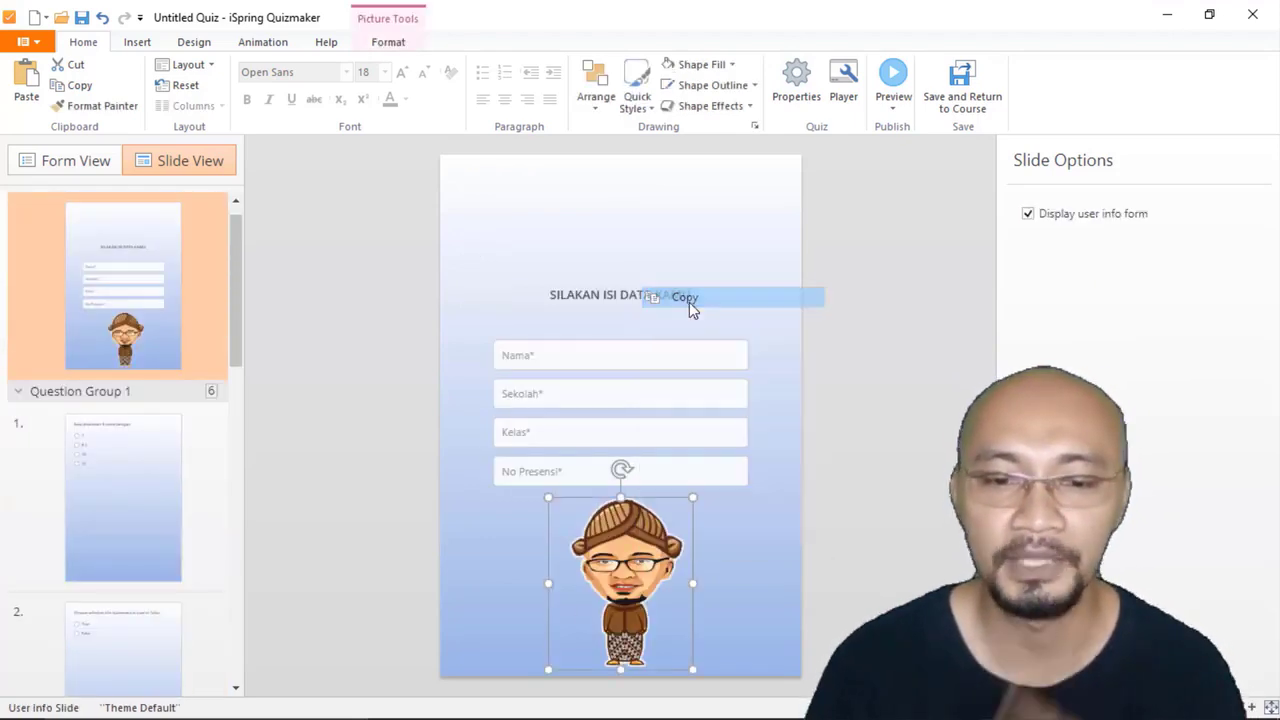
click(136, 459)
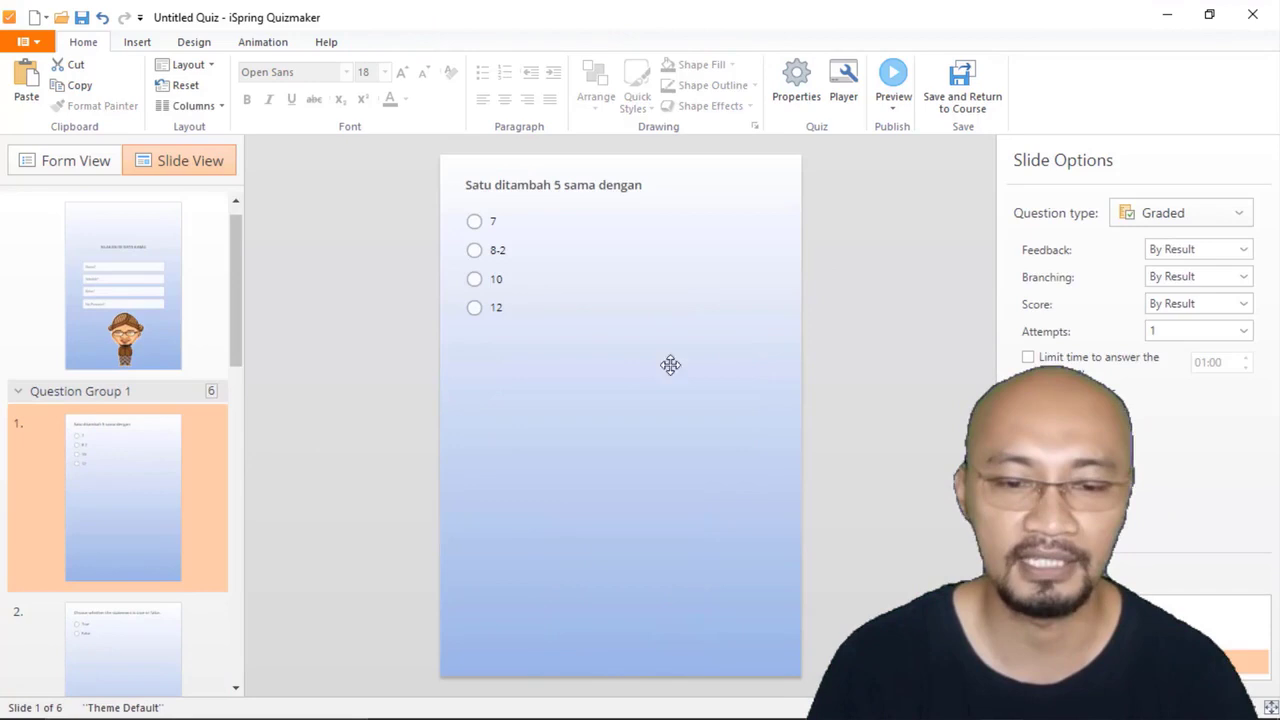
right_click(851, 302)
click(880, 354)
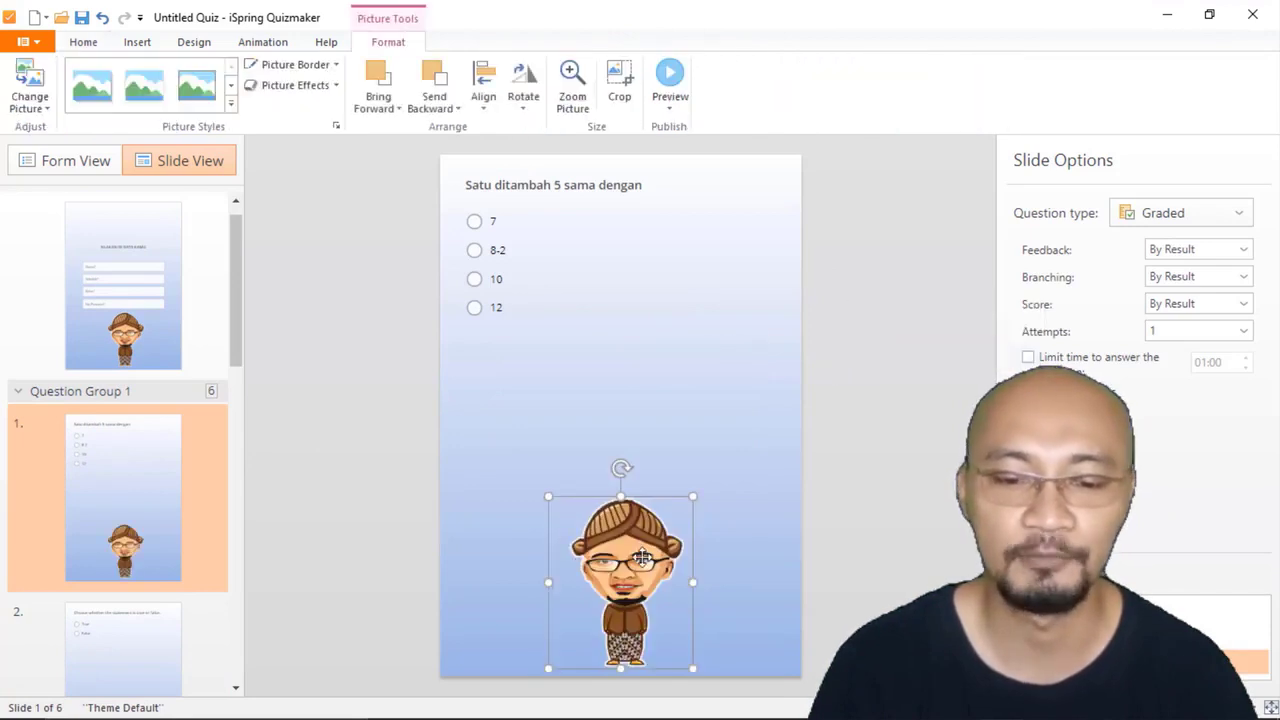
drag(642, 557, 752, 560)
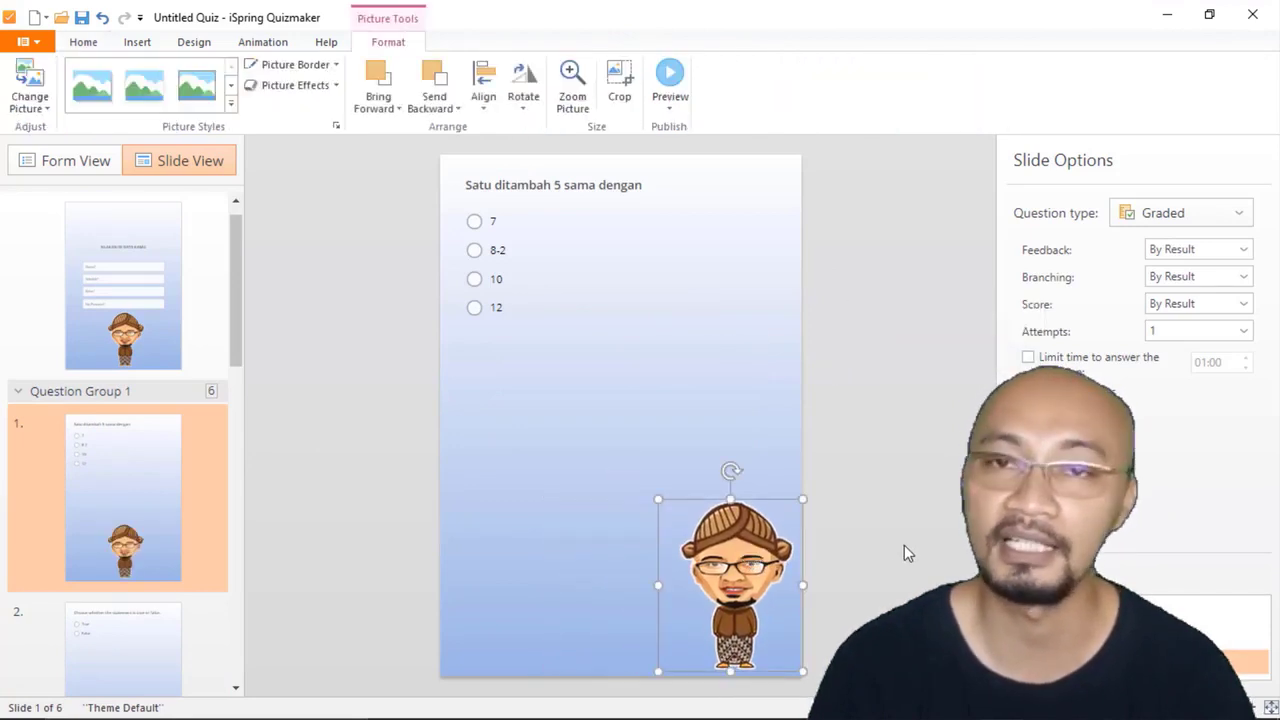
click(905, 545)
Step: Copy the cartoon picture from question 1's lower-right corner to the question 2 and question 3 slides in the same position
click(760, 543)
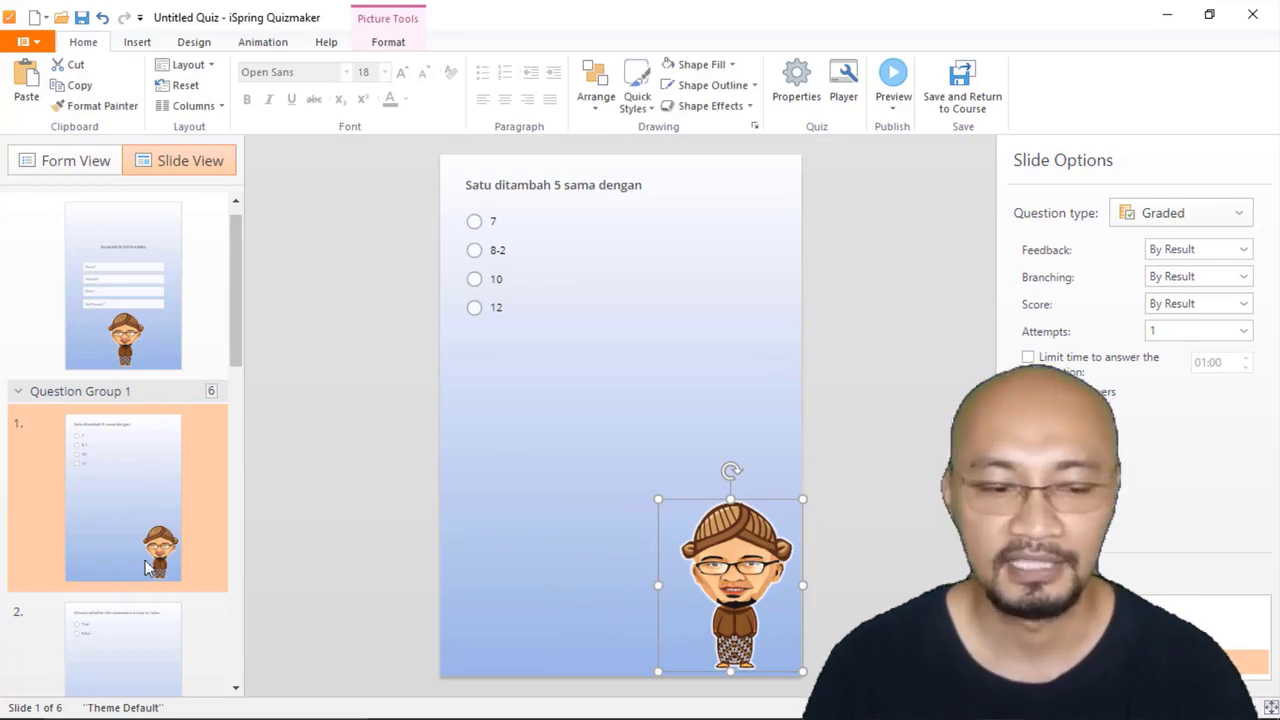
click(104, 650)
key(ctrl+v)
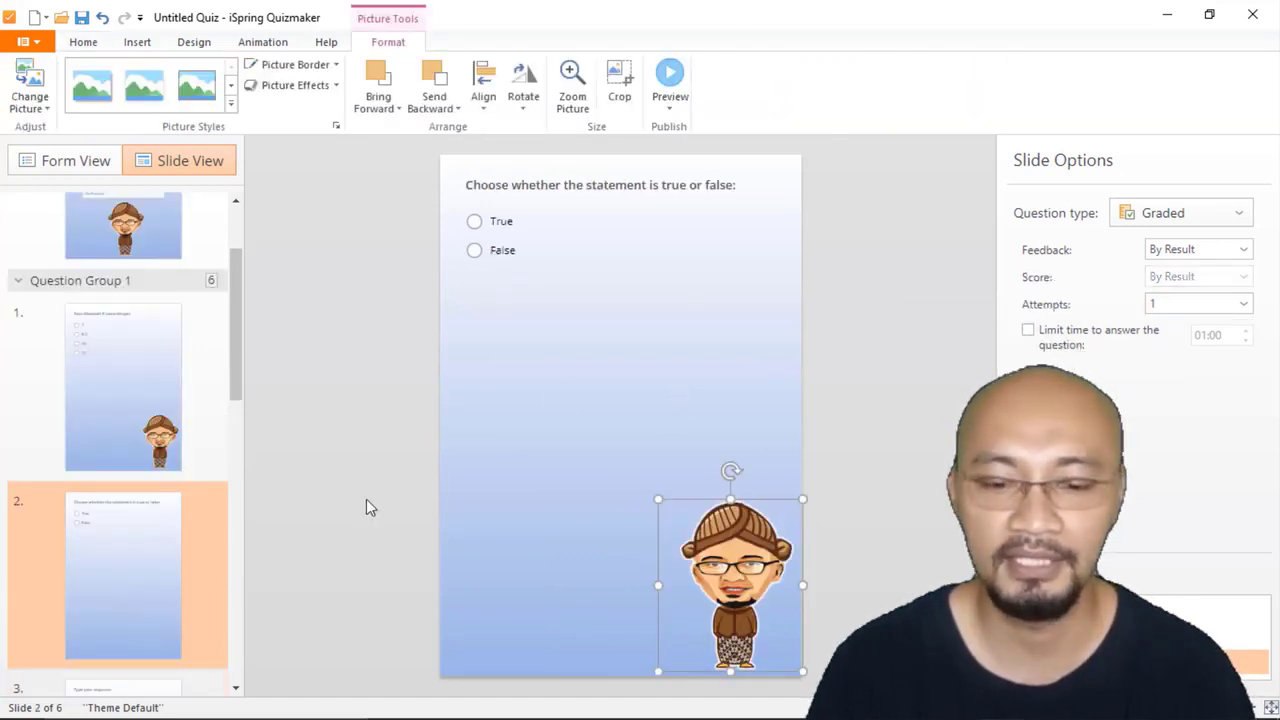
scroll(111, 564, down, 2)
click(115, 577)
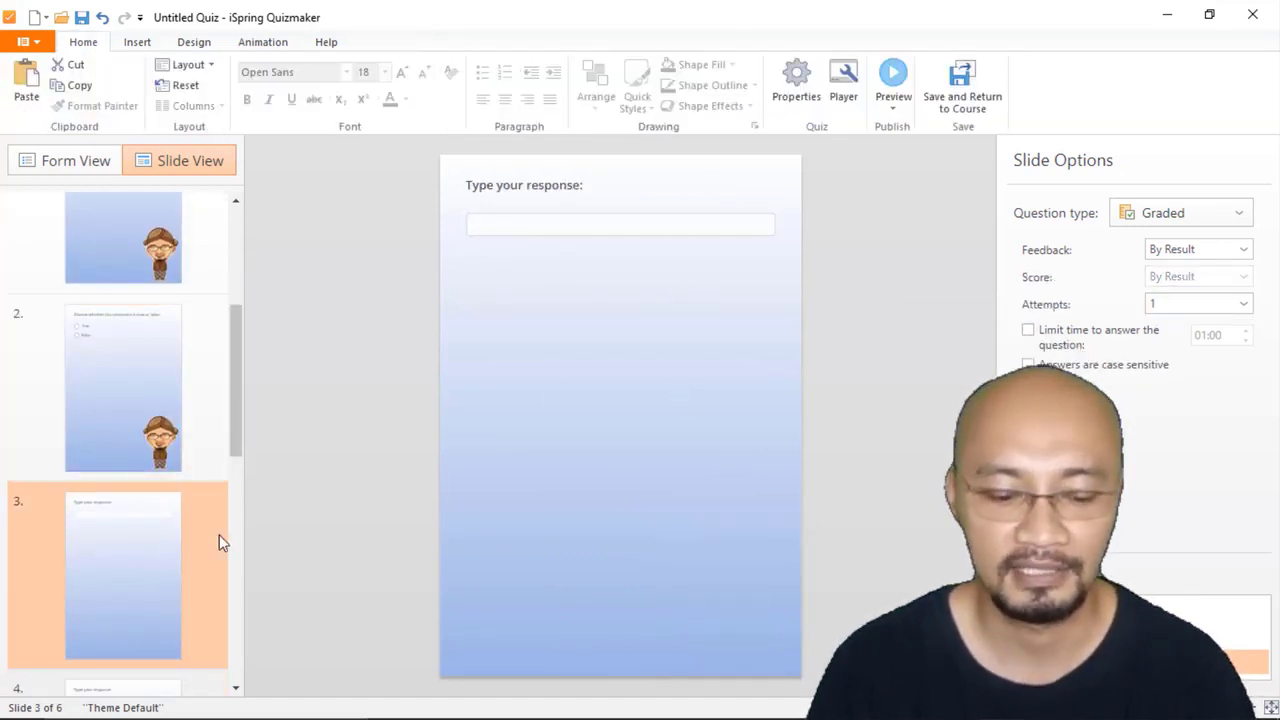
key(ctrl+v)
click(829, 423)
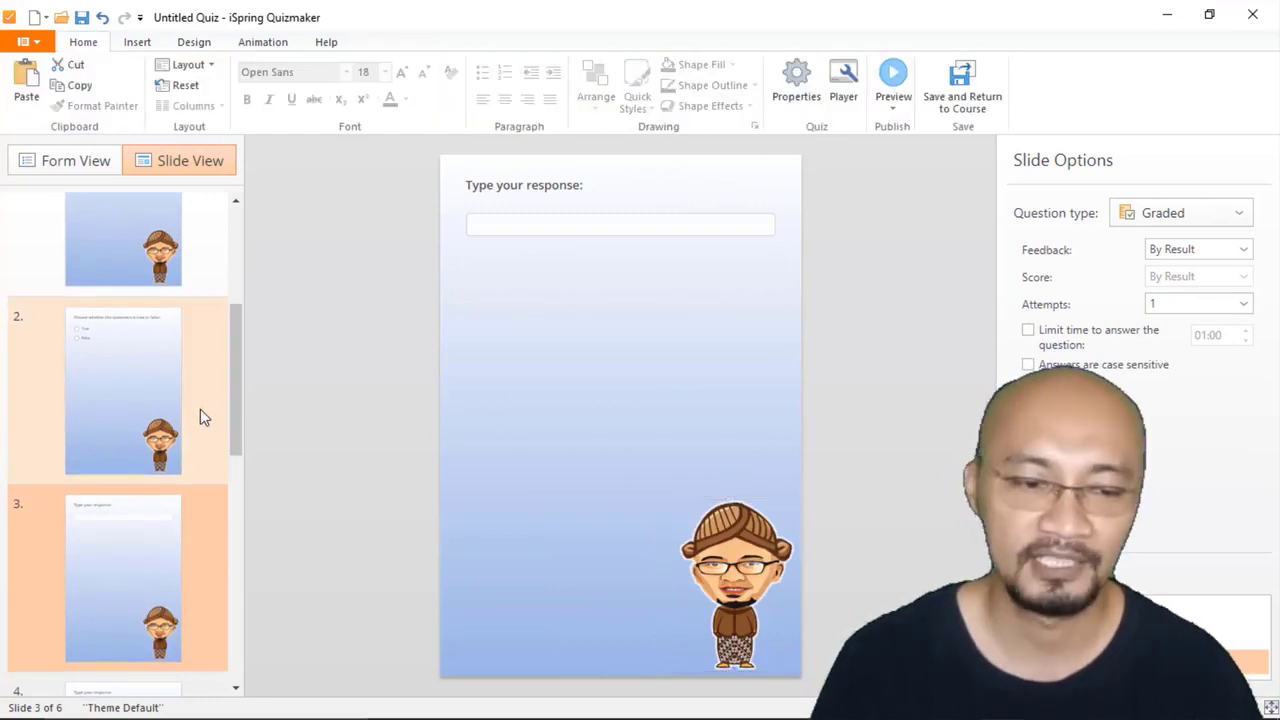
Step: Set the quiz title to "kuis modul 2" in the quiz properties
scroll(202, 415, up, 5)
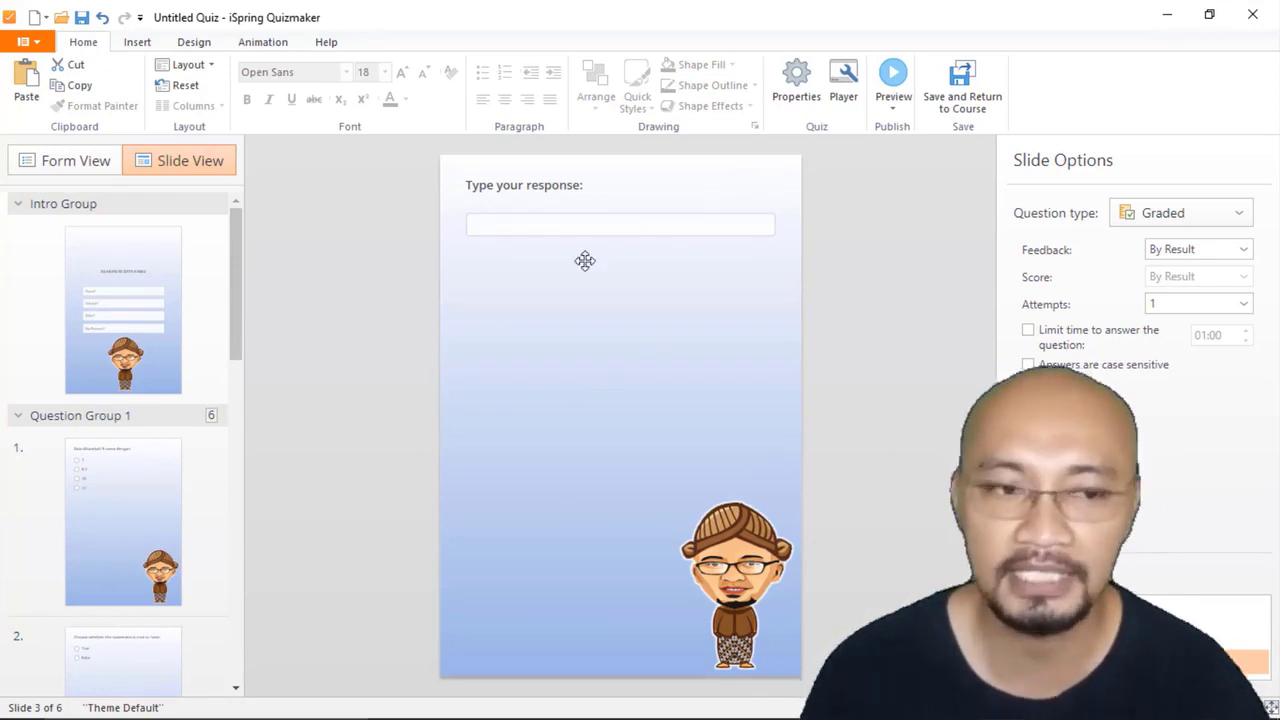
click(807, 82)
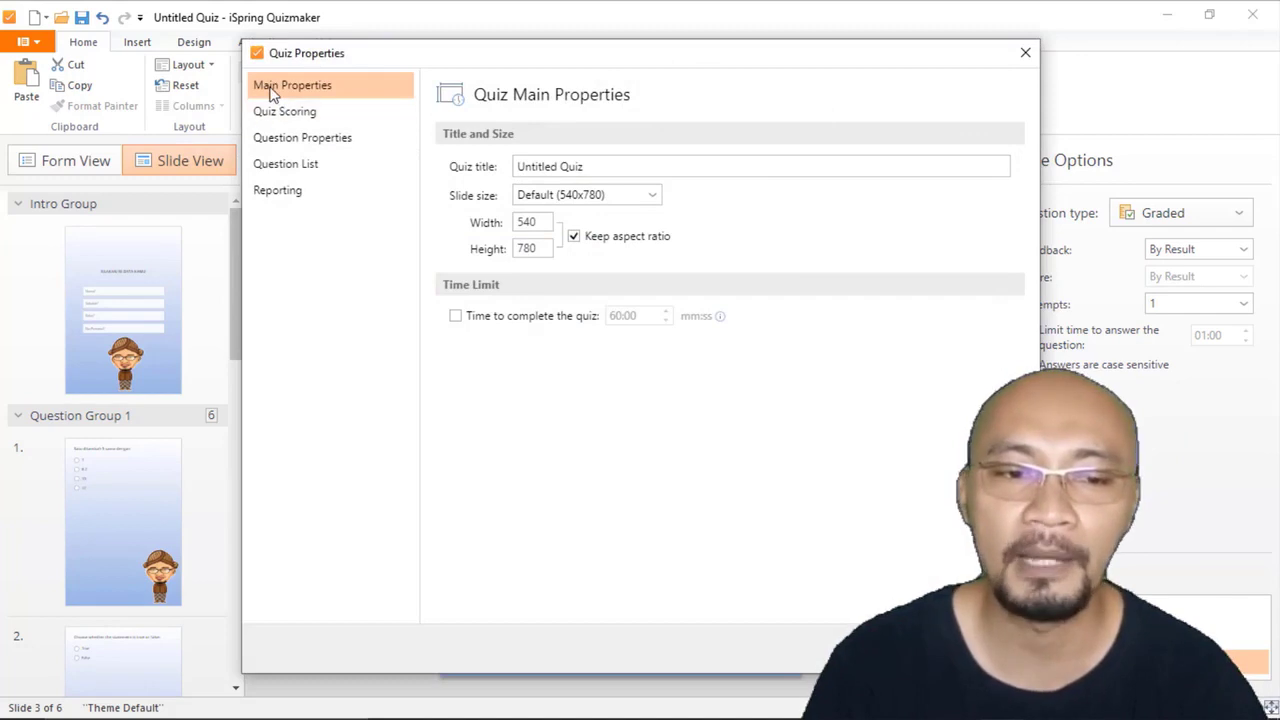
click(608, 169)
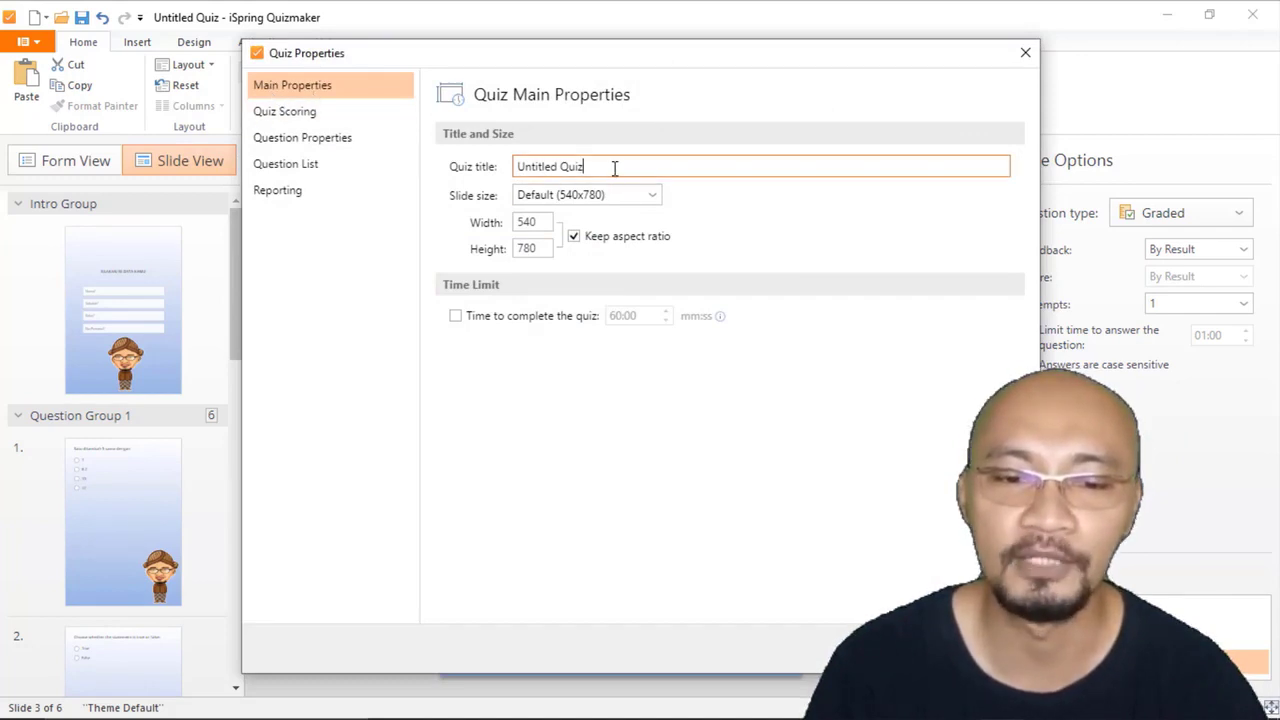
drag(598, 166, 531, 166)
text(kuis modul 2)
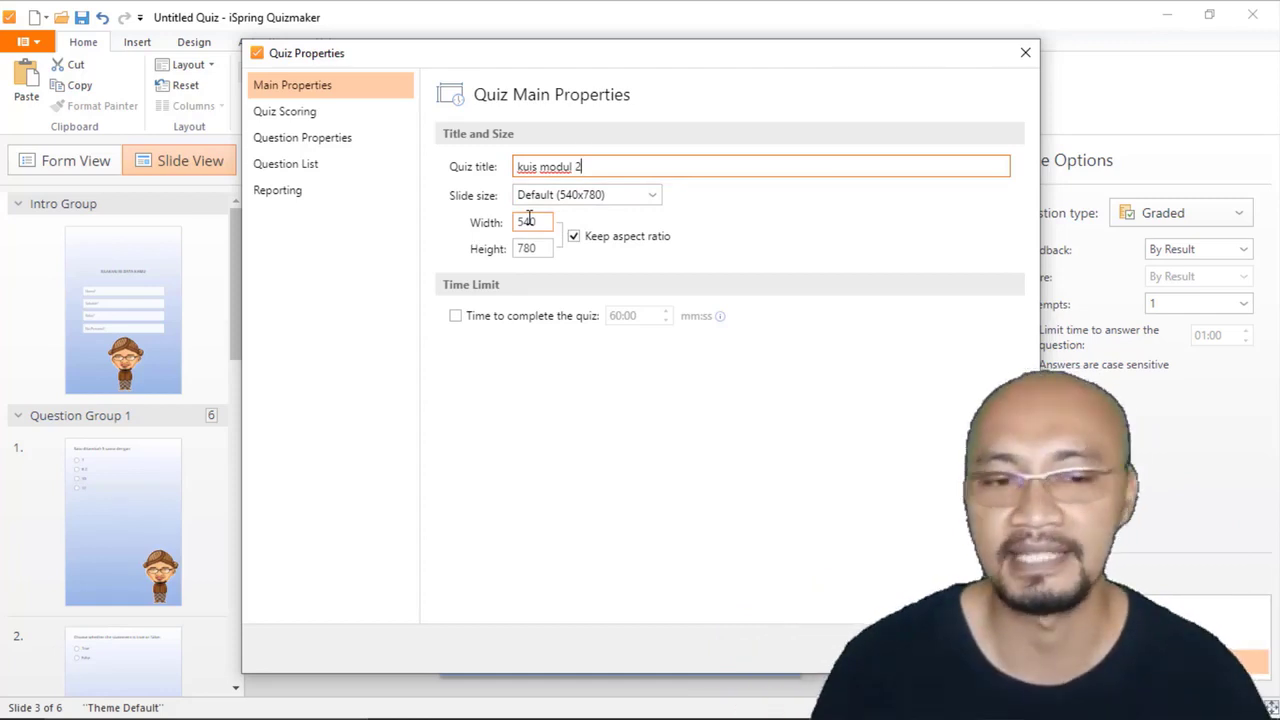
Step: Review the quiz's passing score, its question score, restriction and feedback settings, and the question list options
click(305, 114)
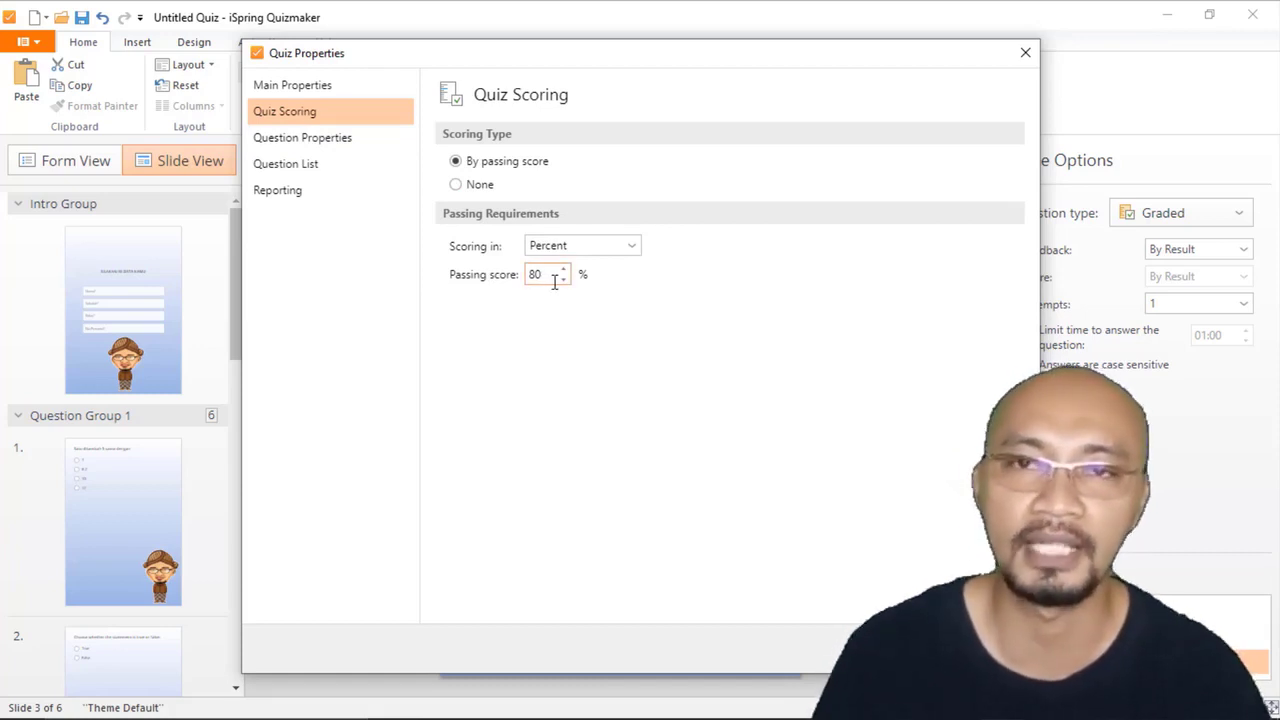
click(305, 143)
scroll(644, 284, down, 2)
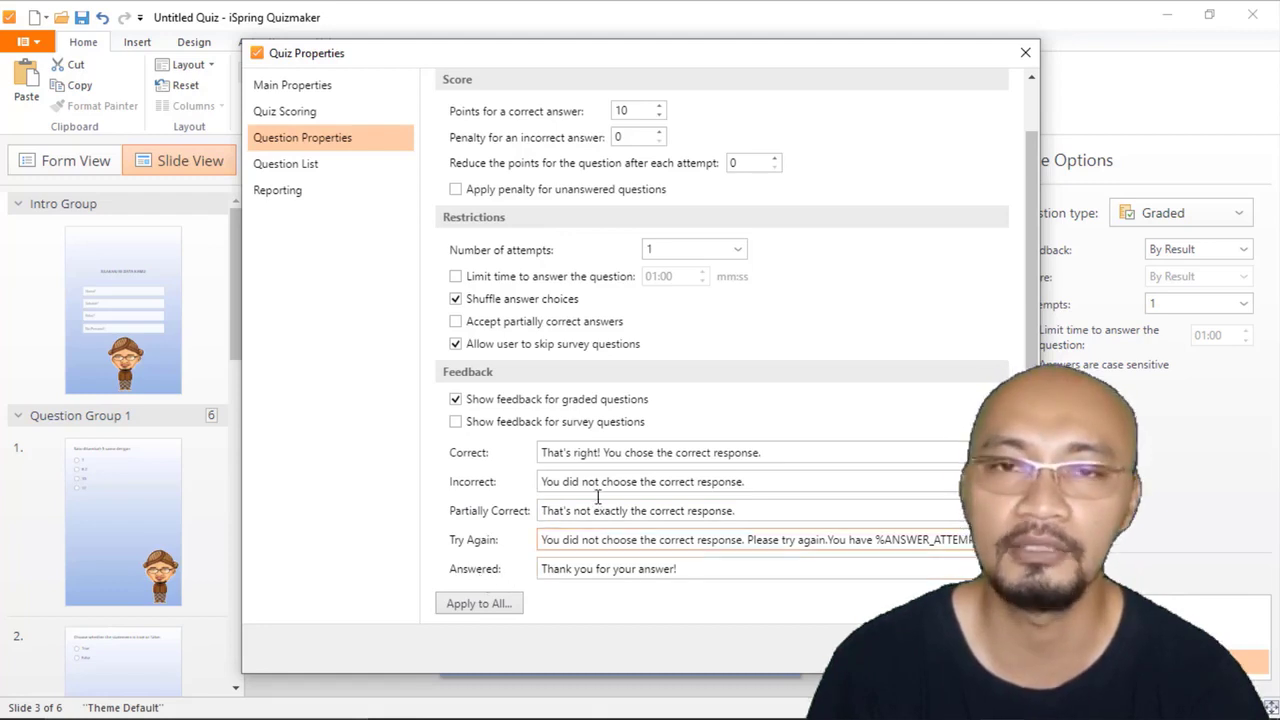
scroll(656, 398, up, 1)
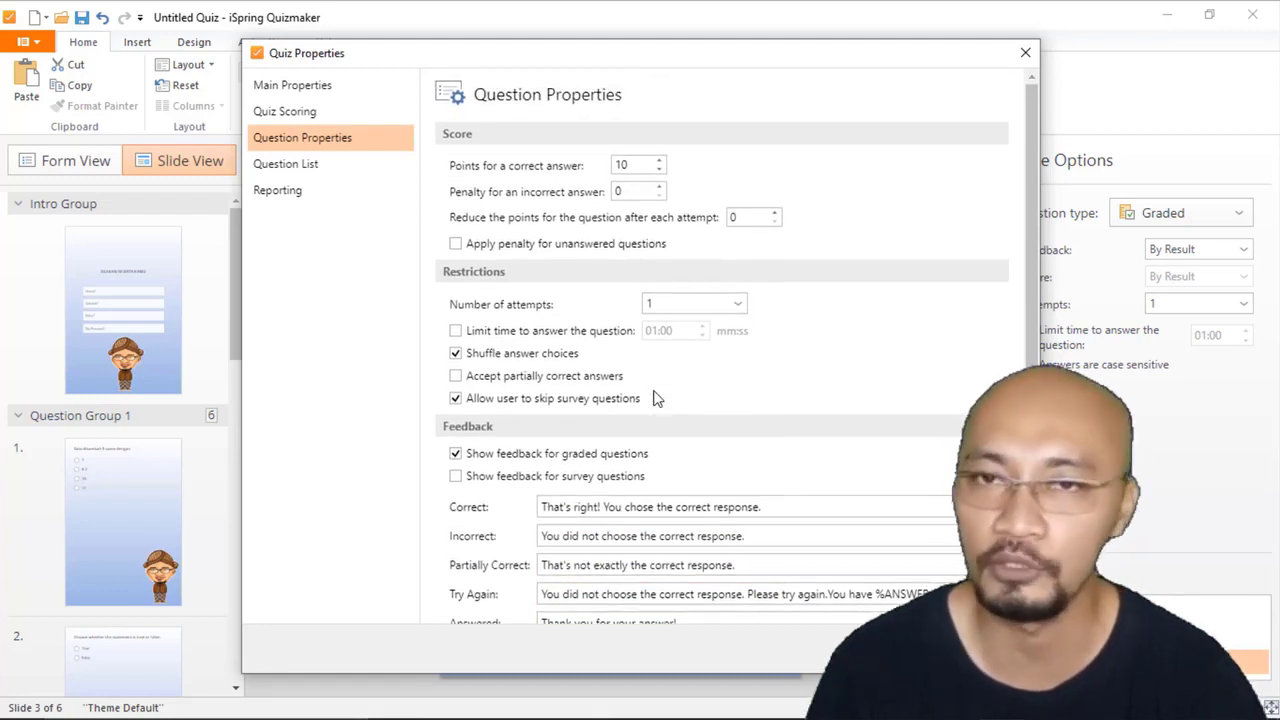
click(285, 166)
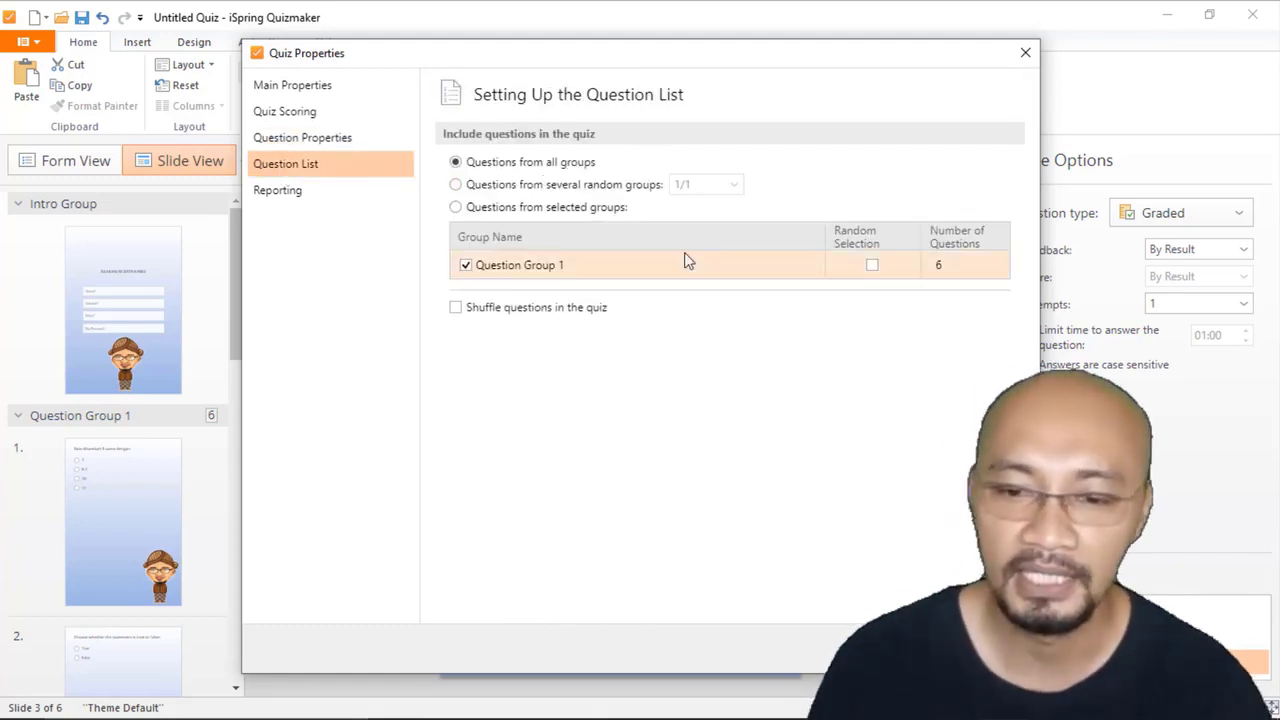
Step: Turn on sending the quiz report to the instructor, enter the instructor's email address and include the user's answers in the report
click(292, 199)
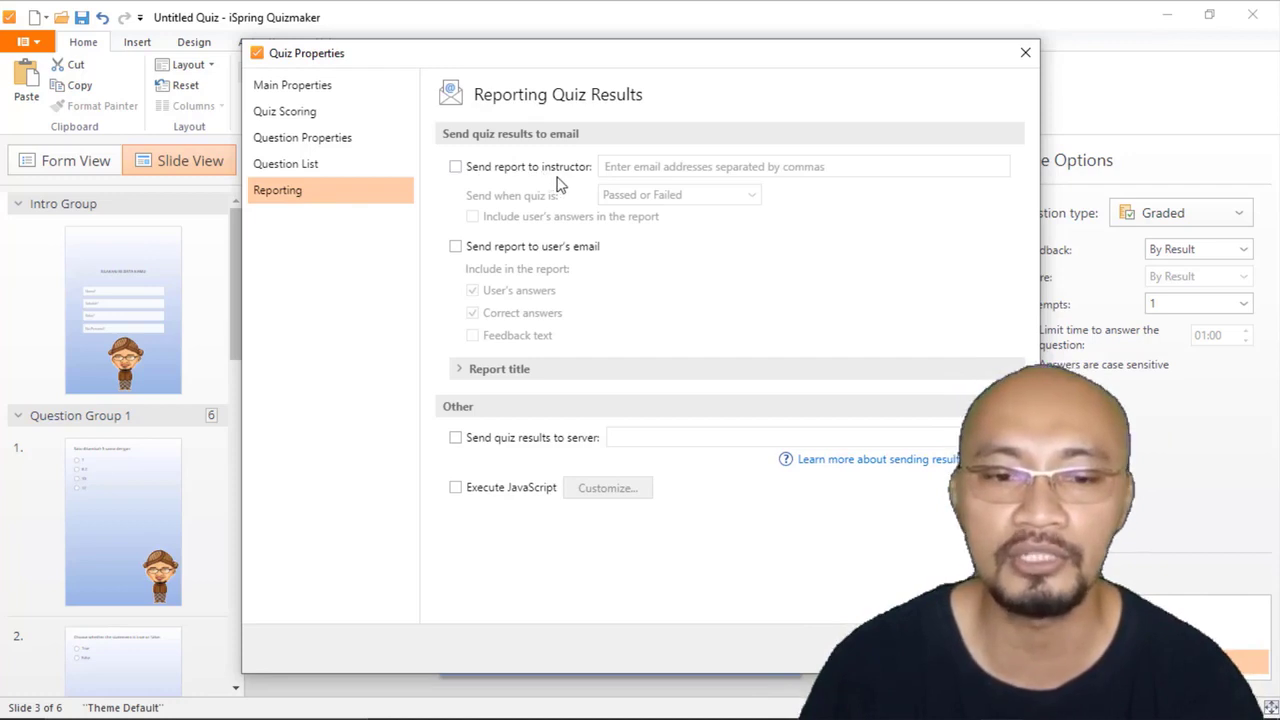
click(456, 167)
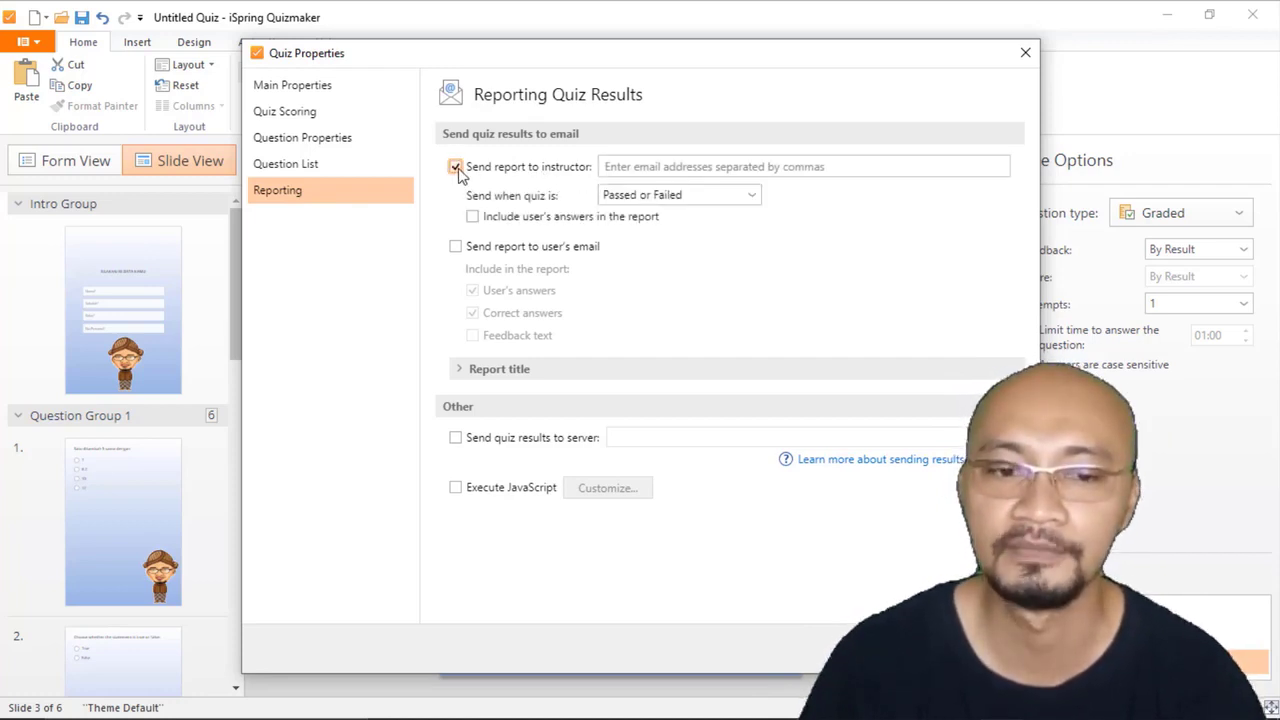
click(698, 167)
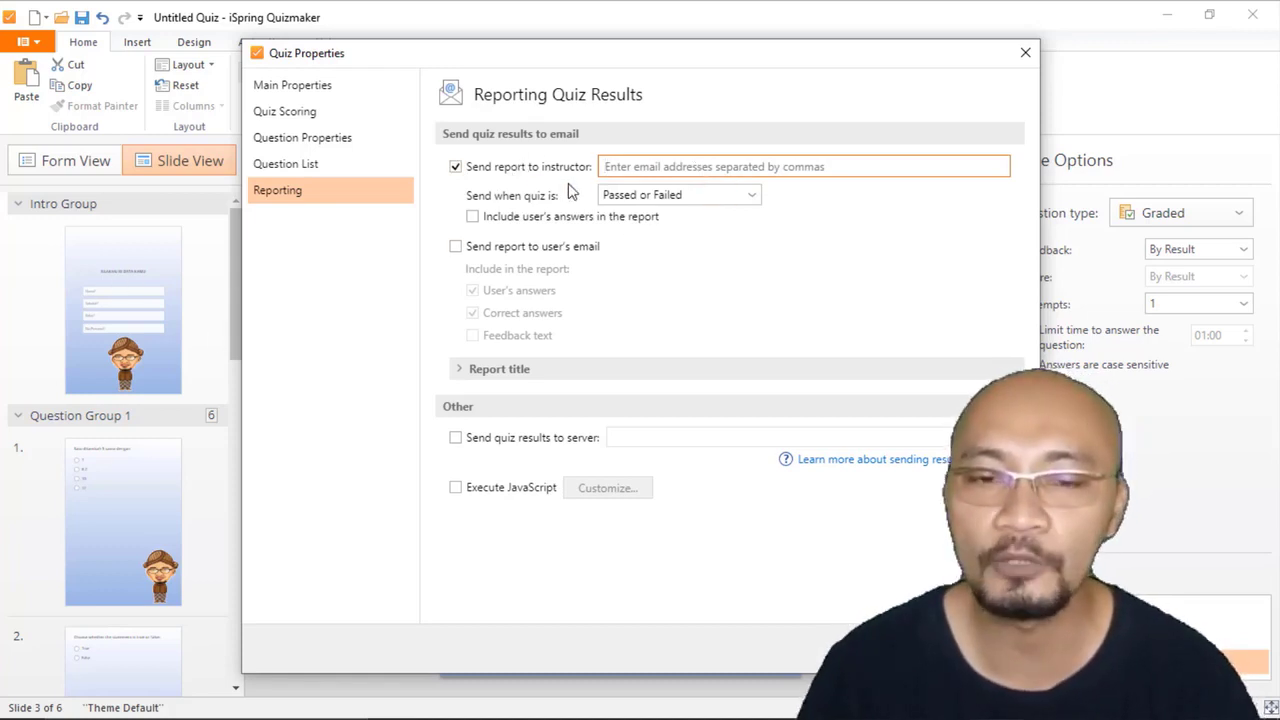
click(771, 174)
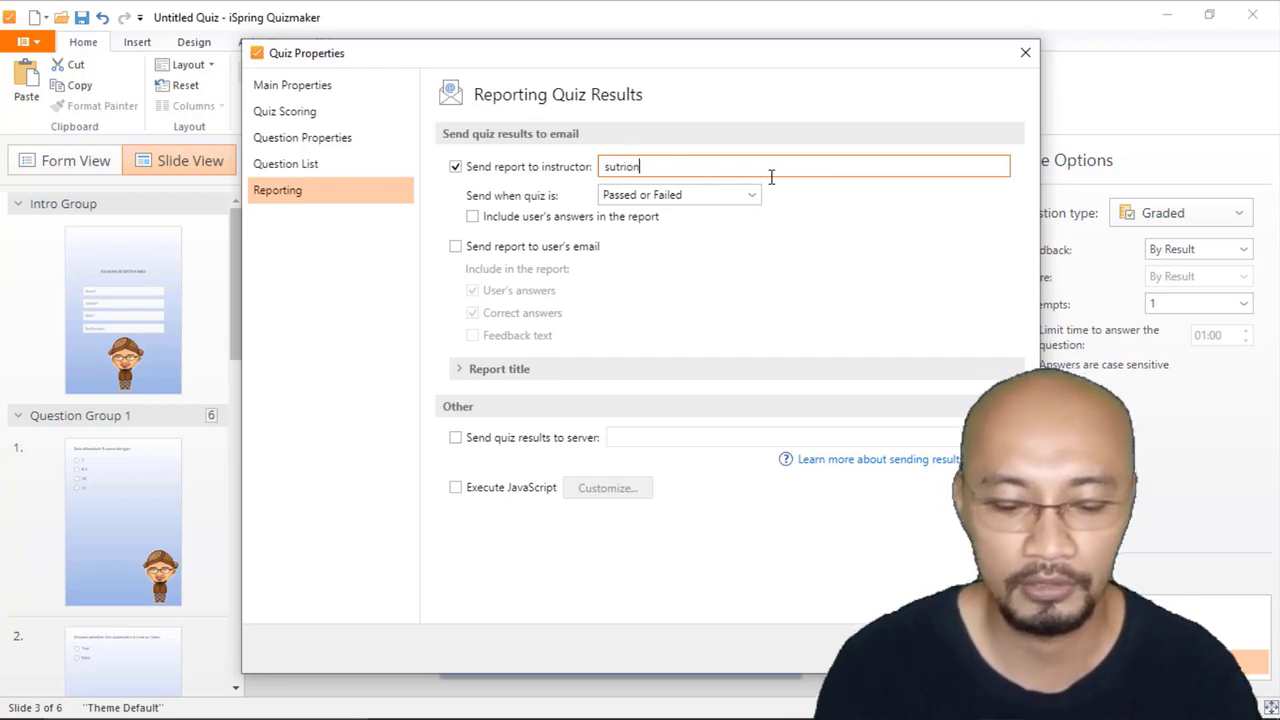
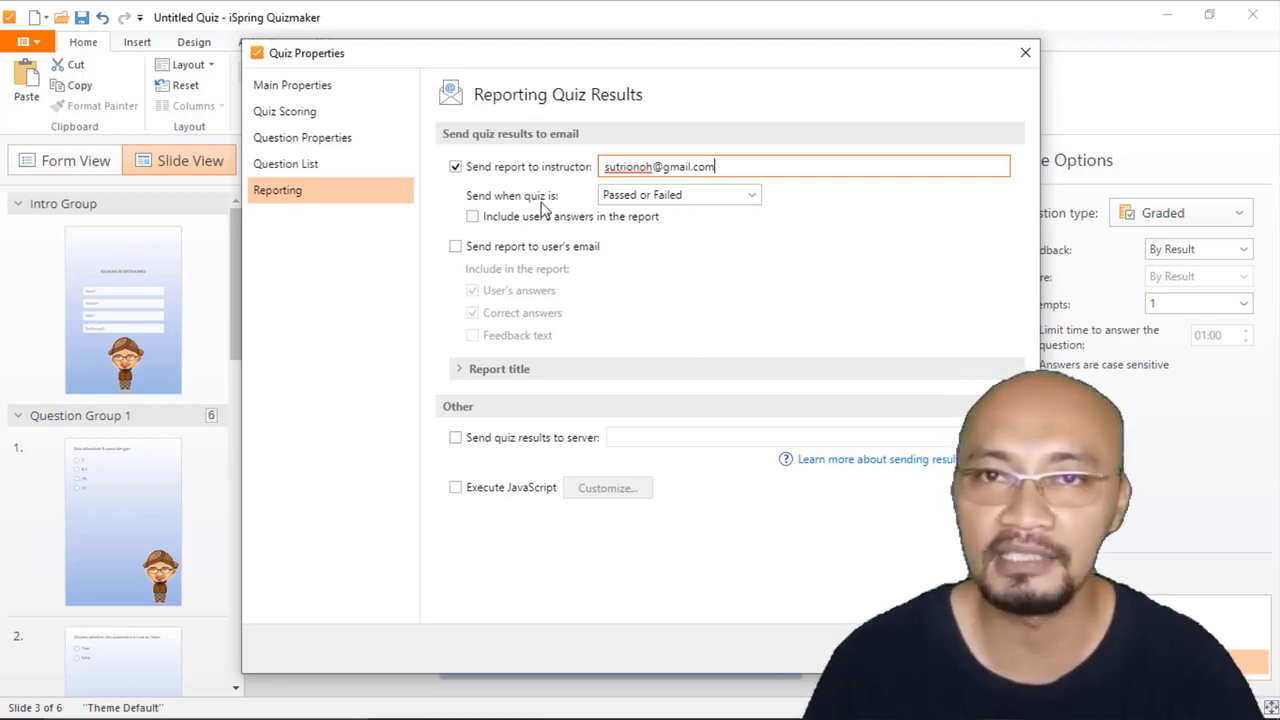
click(493, 224)
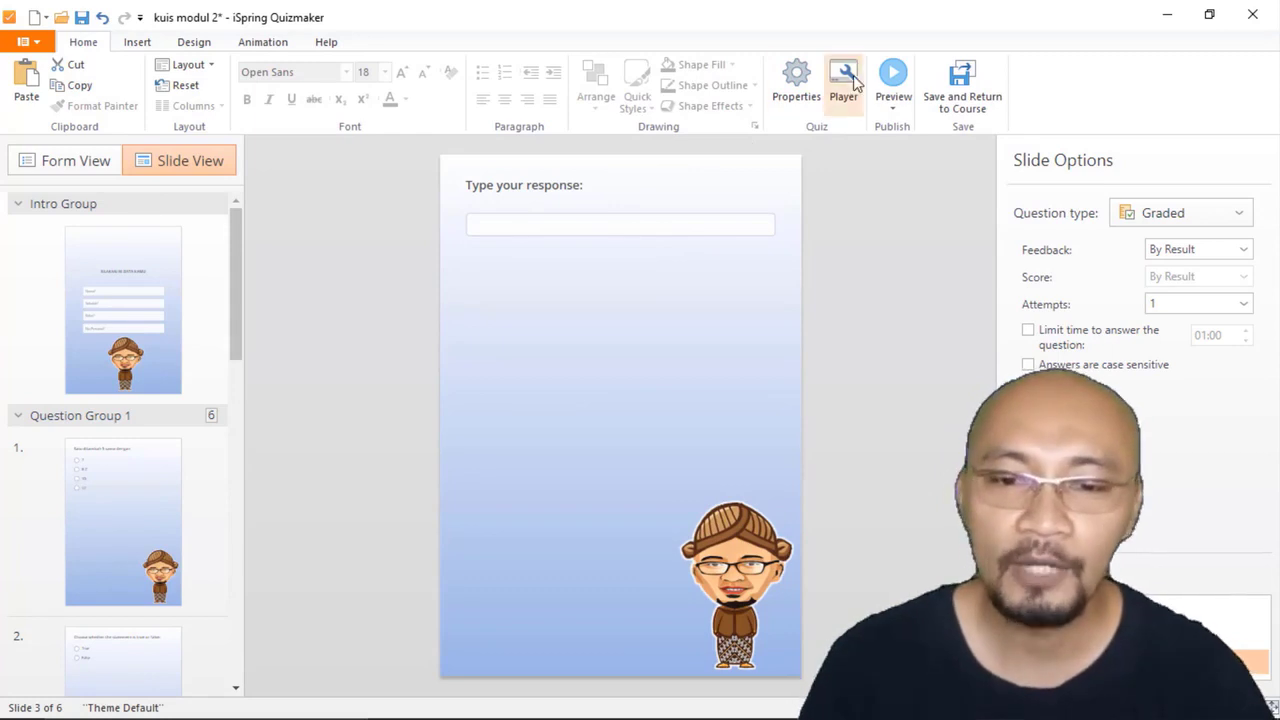
Step: Preview the whole quiz in desktop, portrait tablet and portrait phone views, and close the preview
click(893, 108)
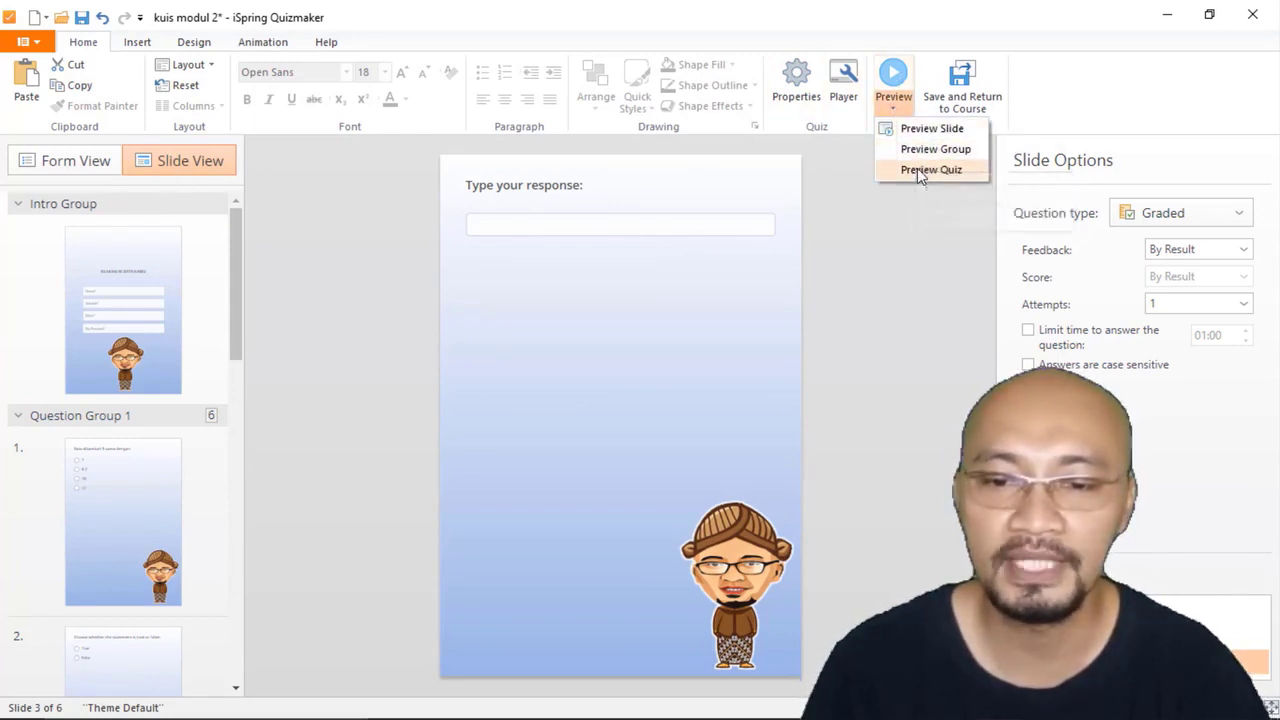
click(917, 168)
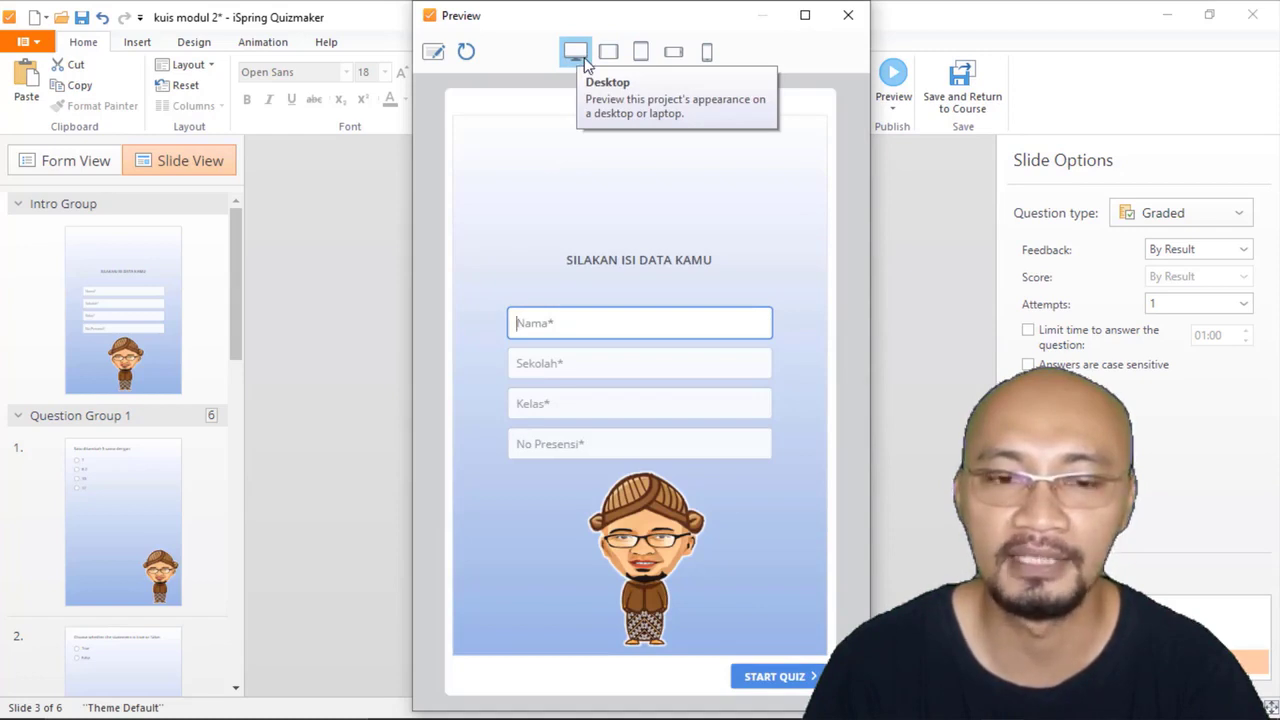
click(640, 52)
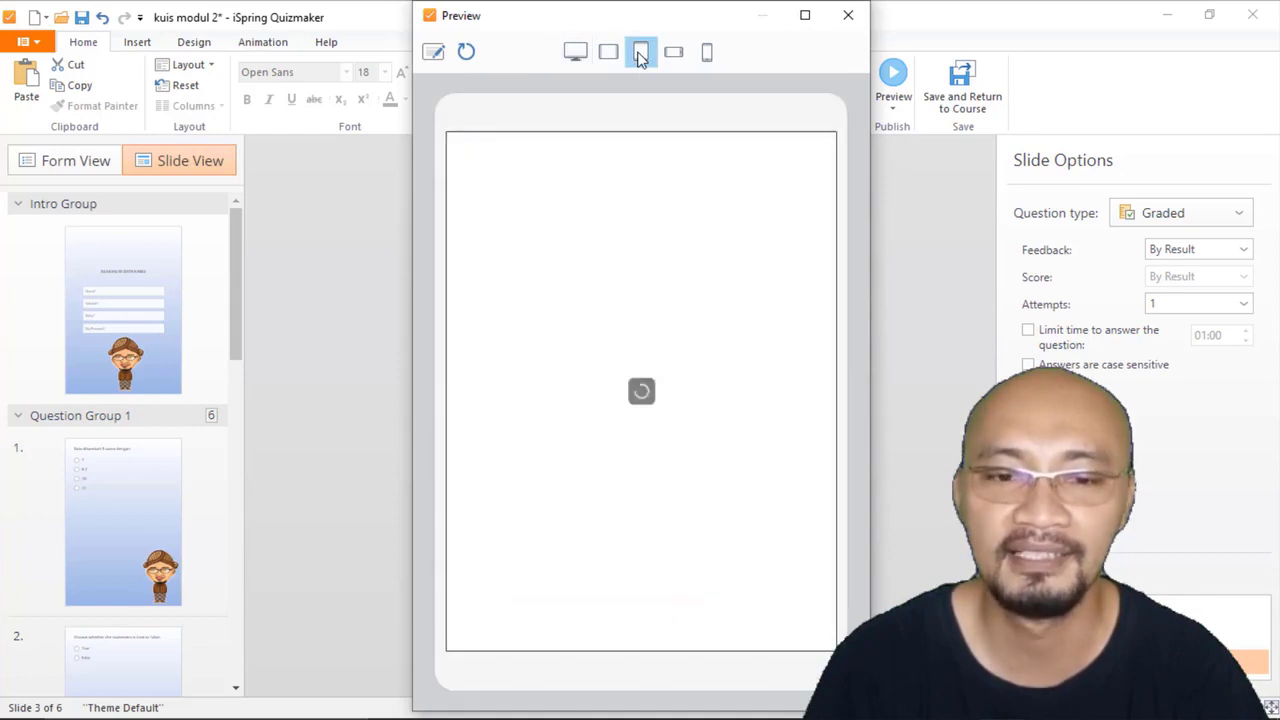
click(706, 52)
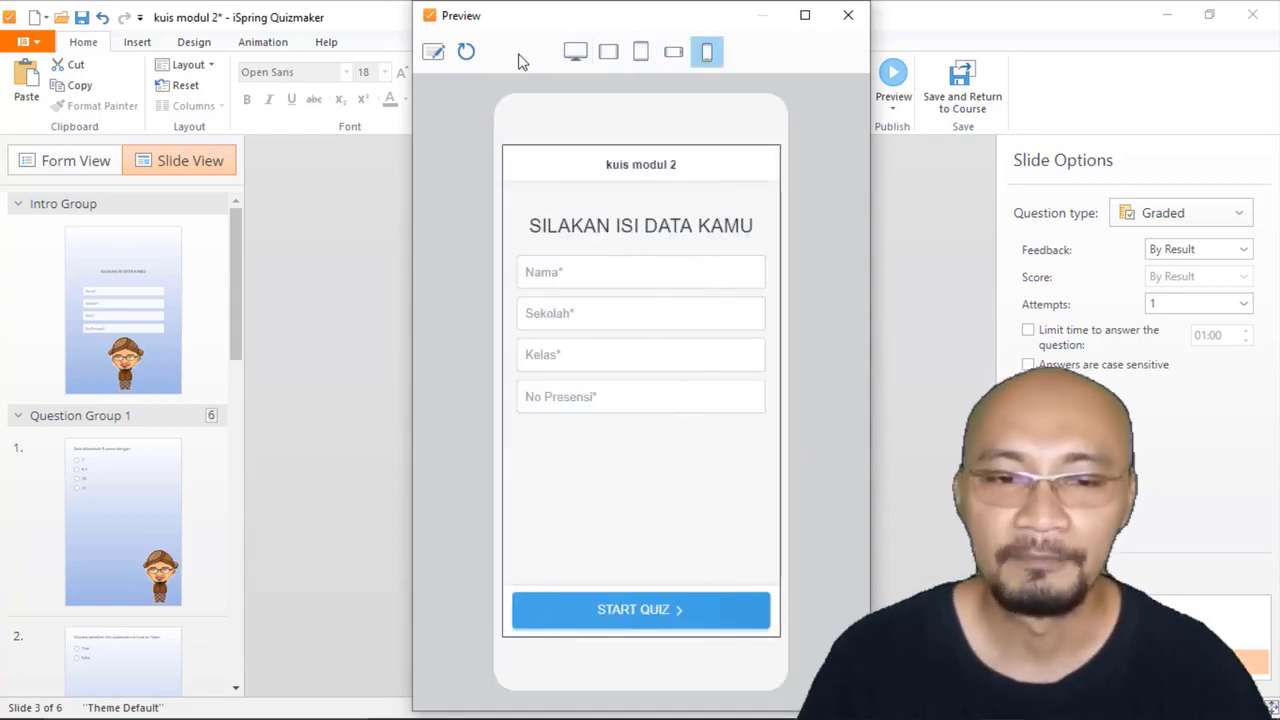
click(848, 15)
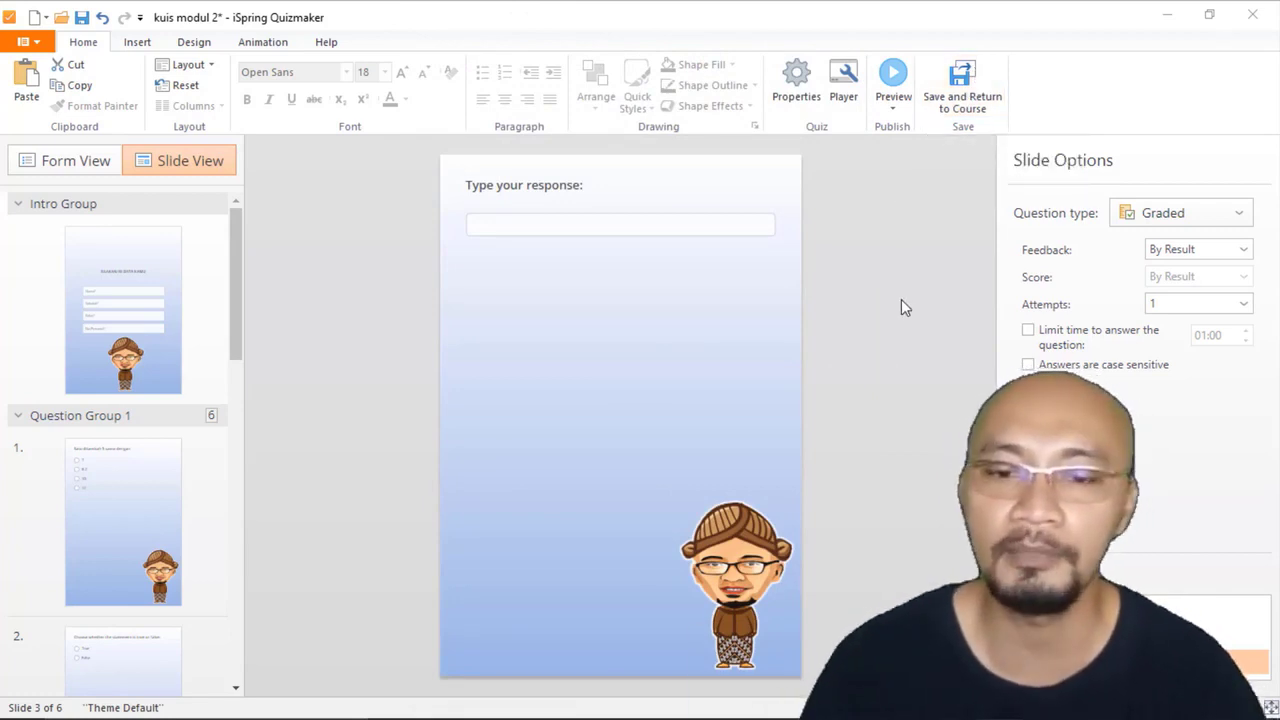
Step: Save the quiz and return to the PowerPoint presentation
click(962, 88)
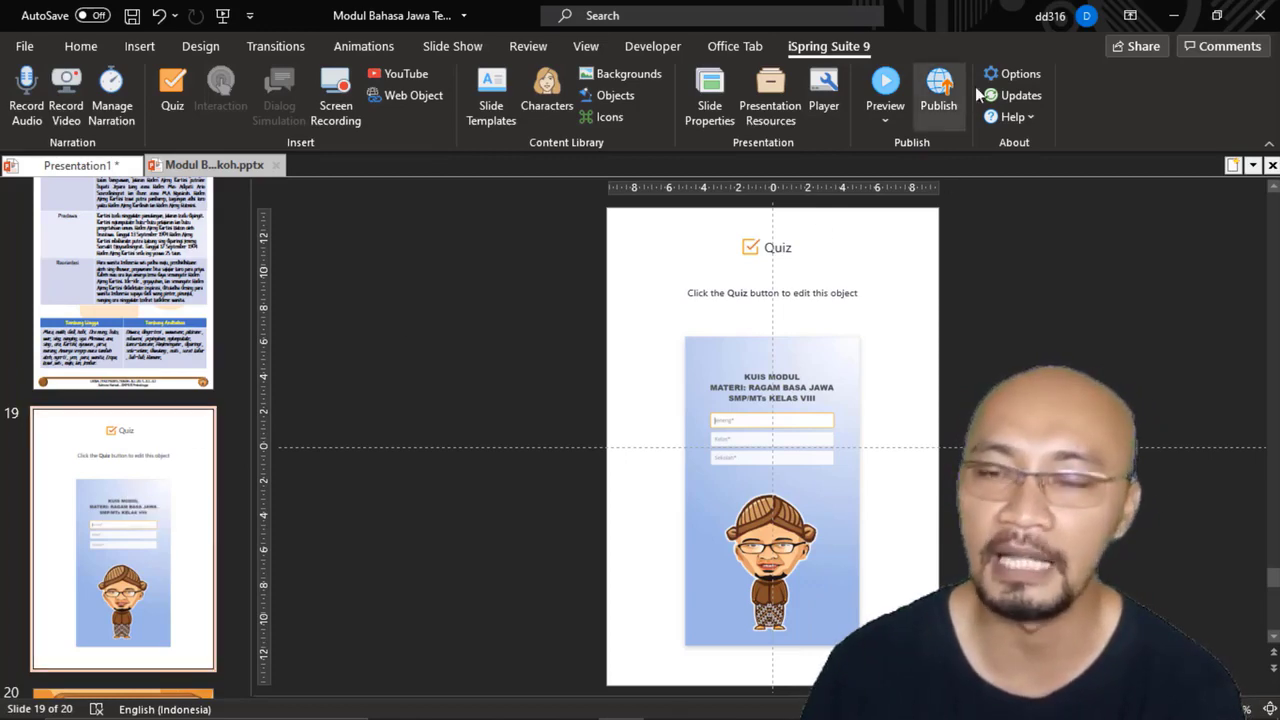
Step: Run the slide show from the KUNCI JAWABAN MANDIRI slide to check how the quiz slide appears, and exit the show
click(168, 258)
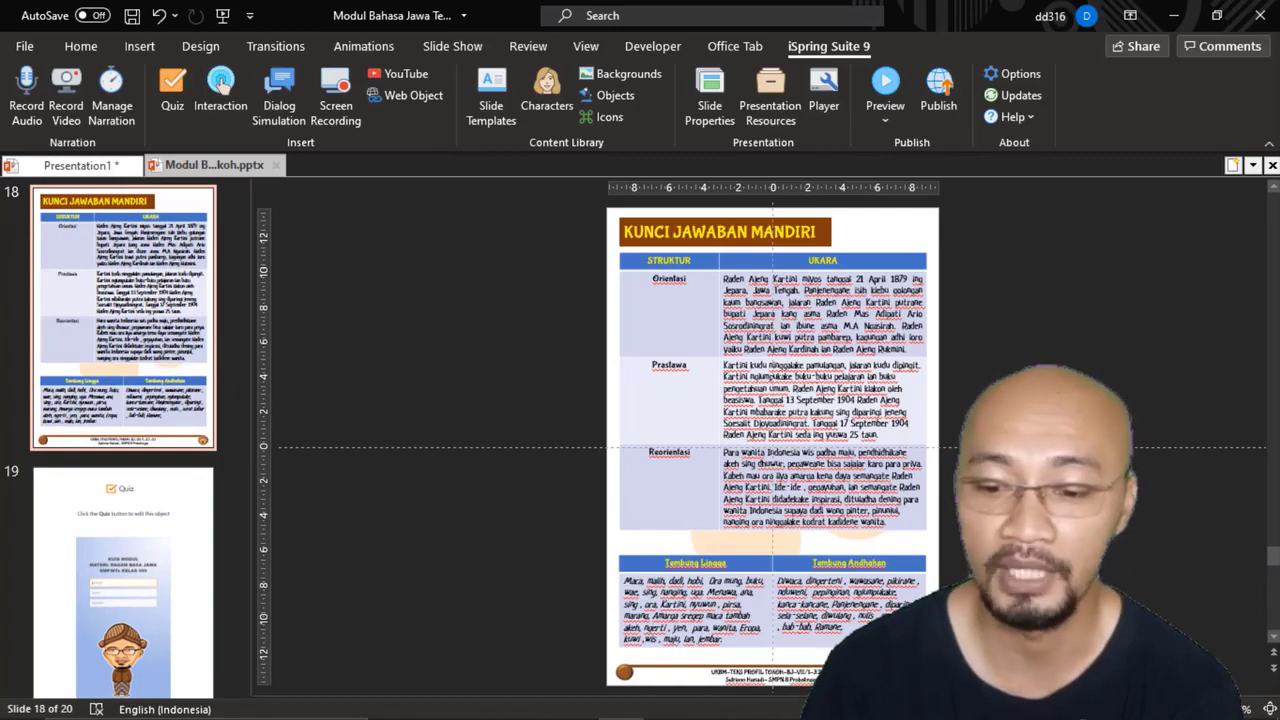
key(shift+F5)
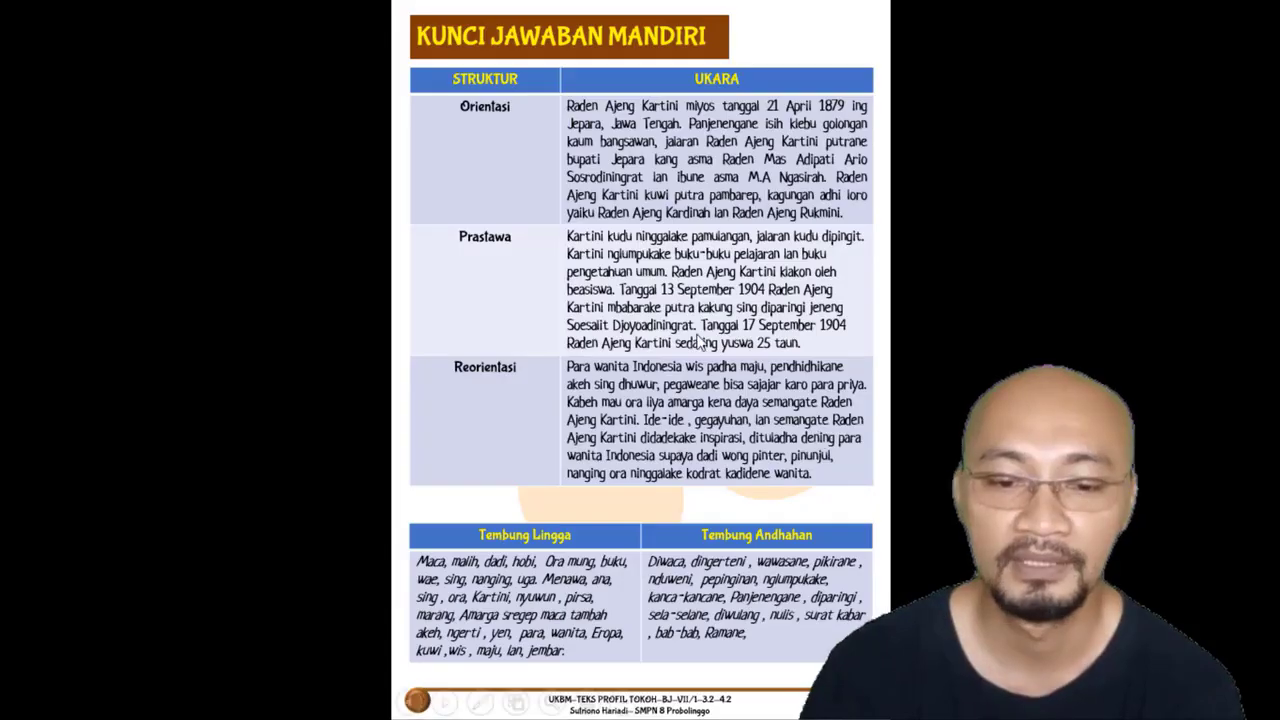
click(696, 335)
click(655, 308)
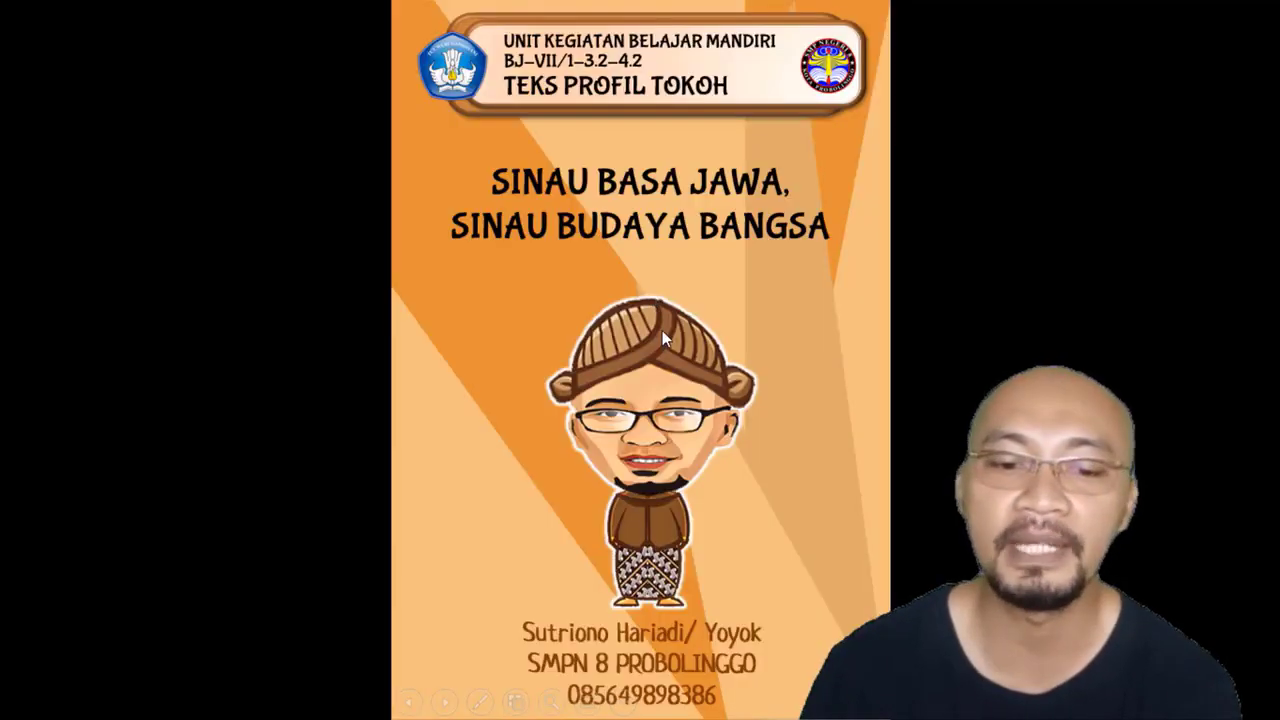
key(Left)
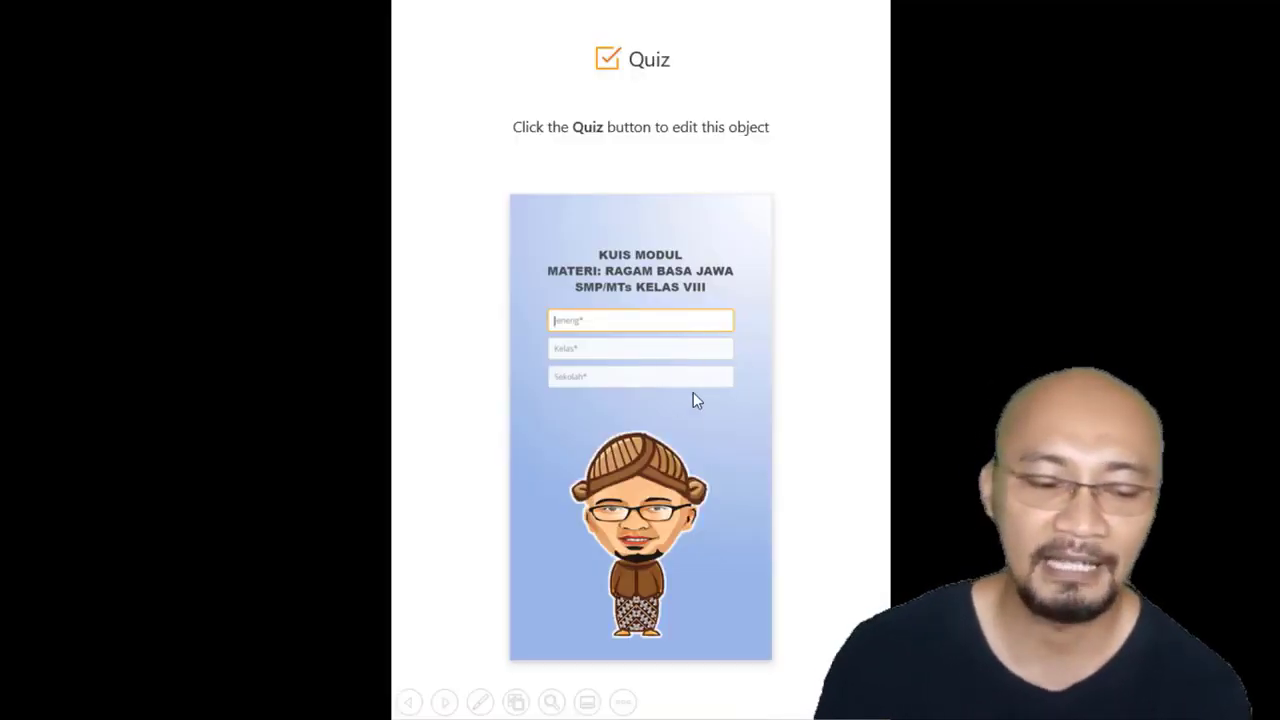
key(Escape)
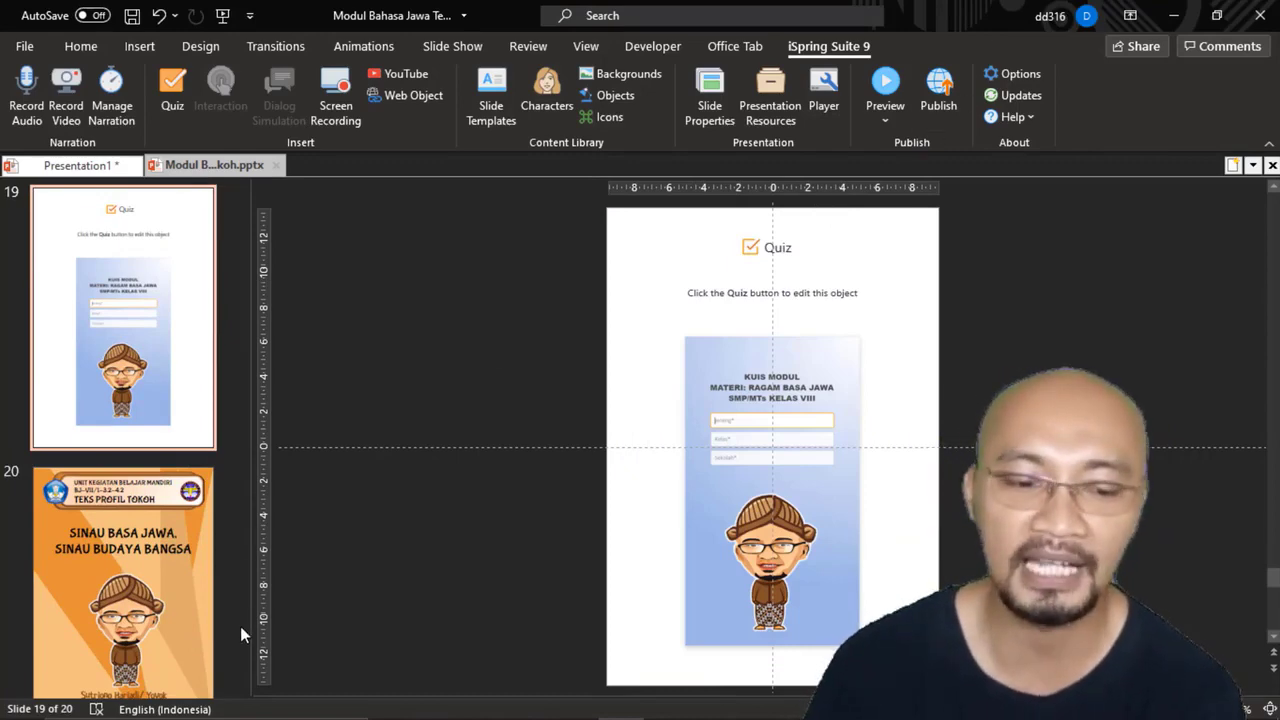
Step: Insert ICON NEXT.png from the VIDEO YOUTUBE MODUL POWERPOINT folder on the quiz slide, sized about 2.09 cm in the slide's lower-right corner
scroll(240, 626, up, 10)
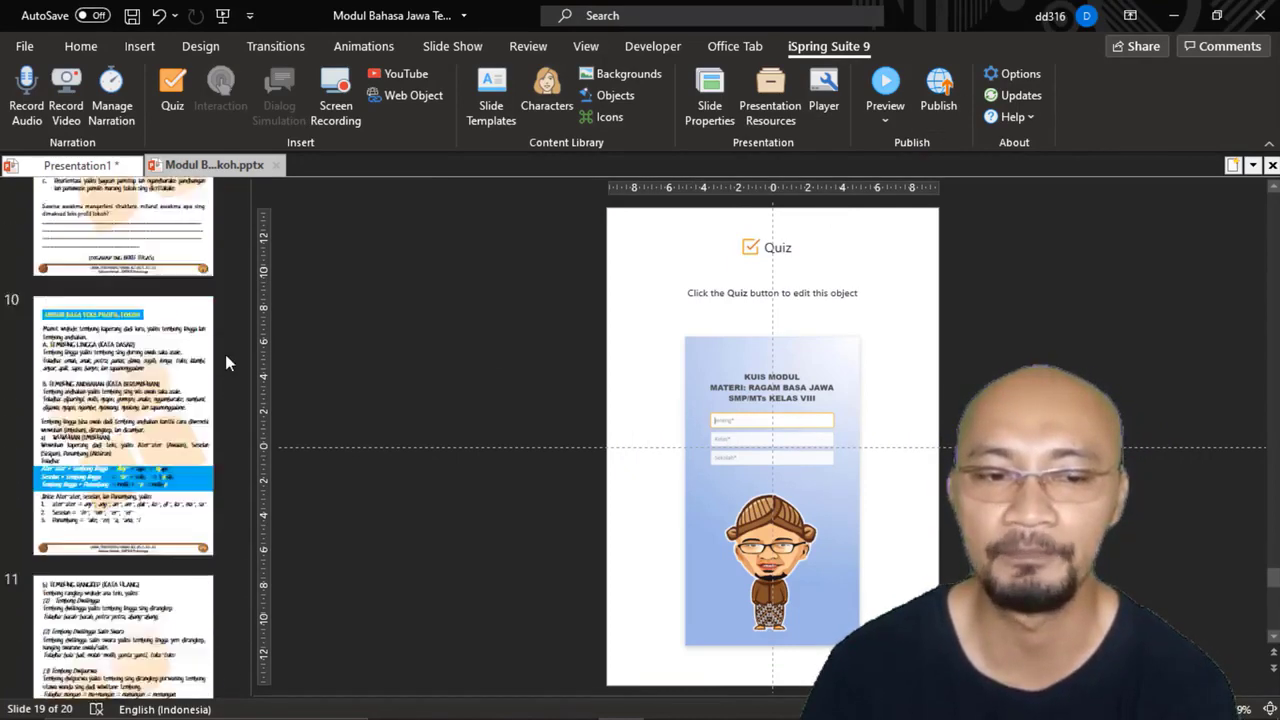
scroll(225, 354, up, 9)
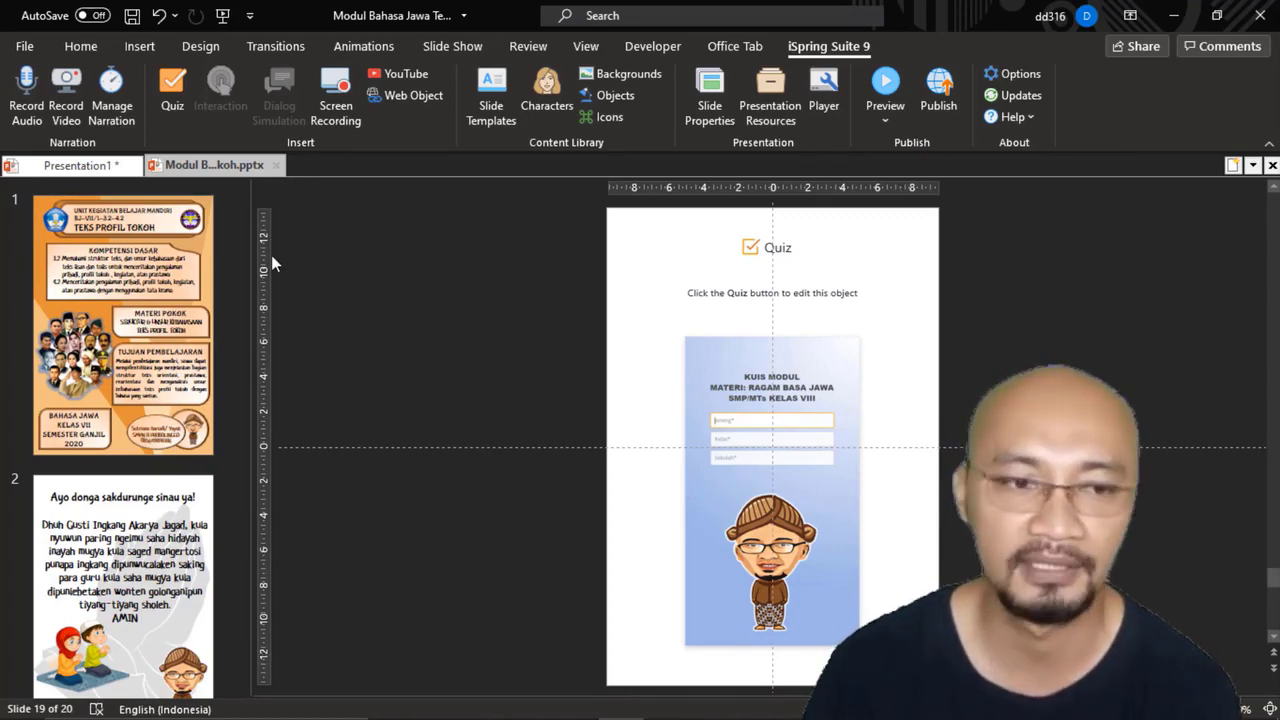
click(139, 46)
click(177, 95)
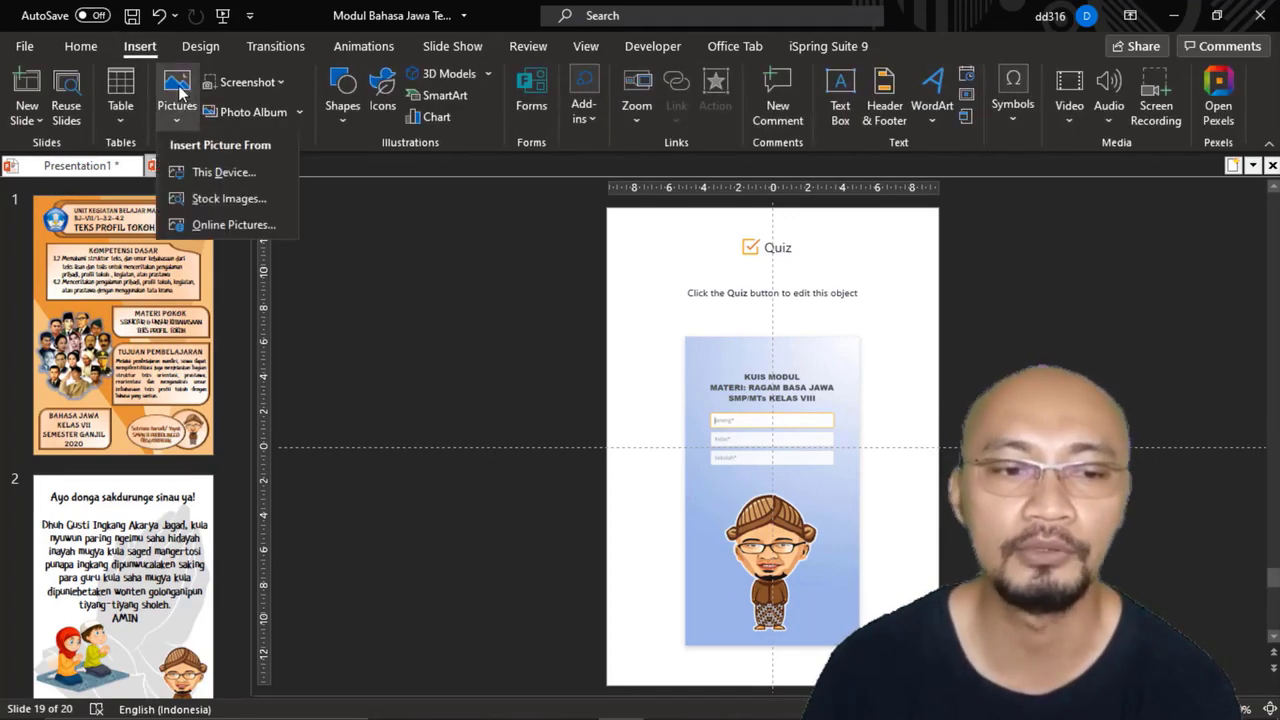
click(222, 172)
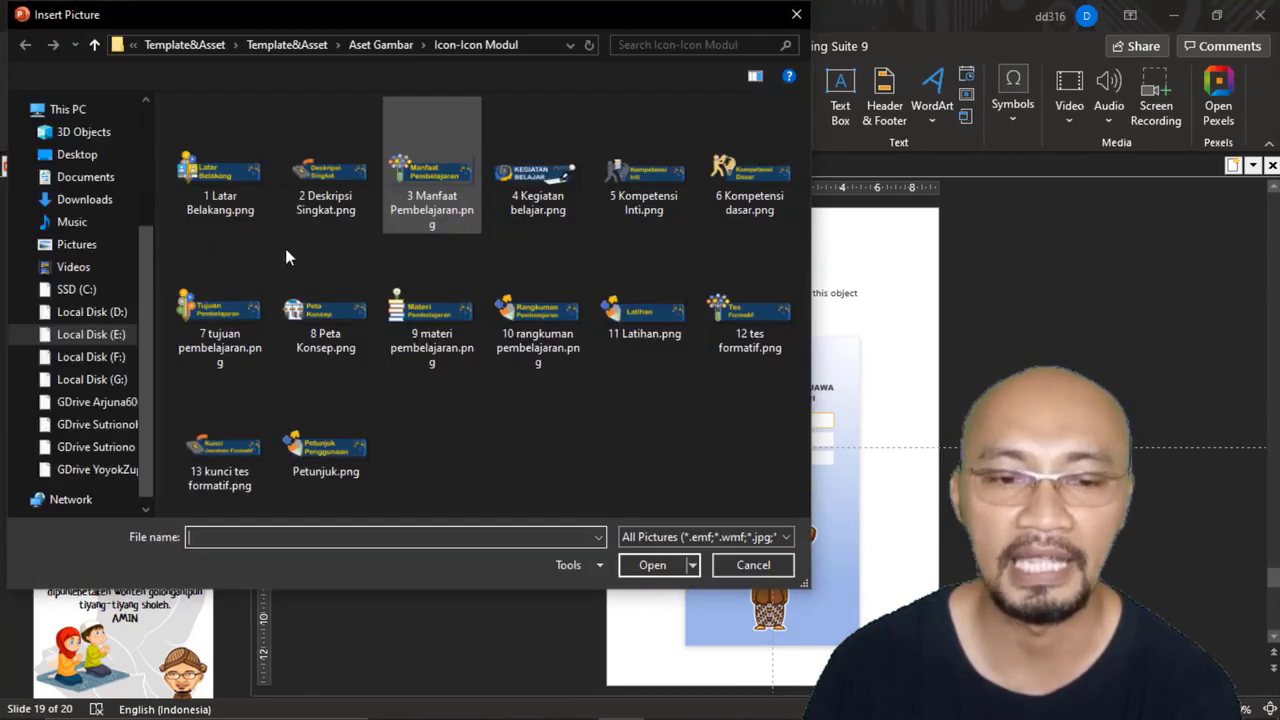
click(120, 340)
double_click(232, 287)
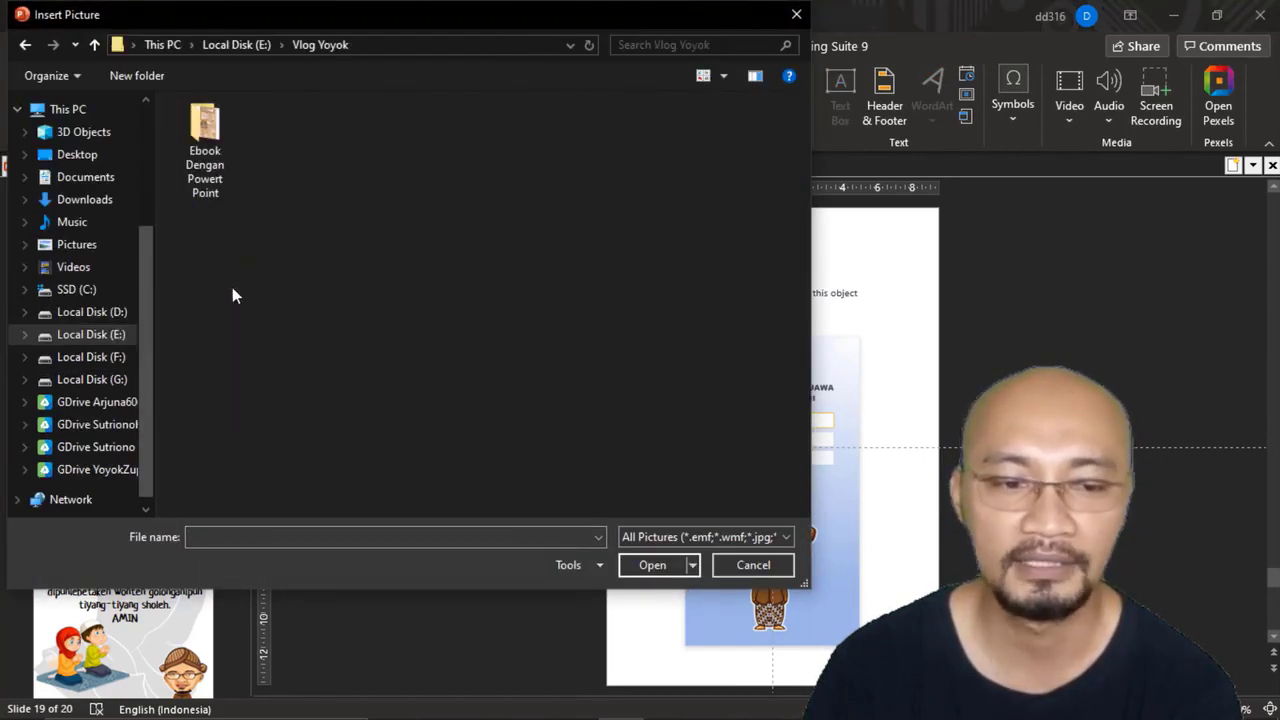
double_click(197, 139)
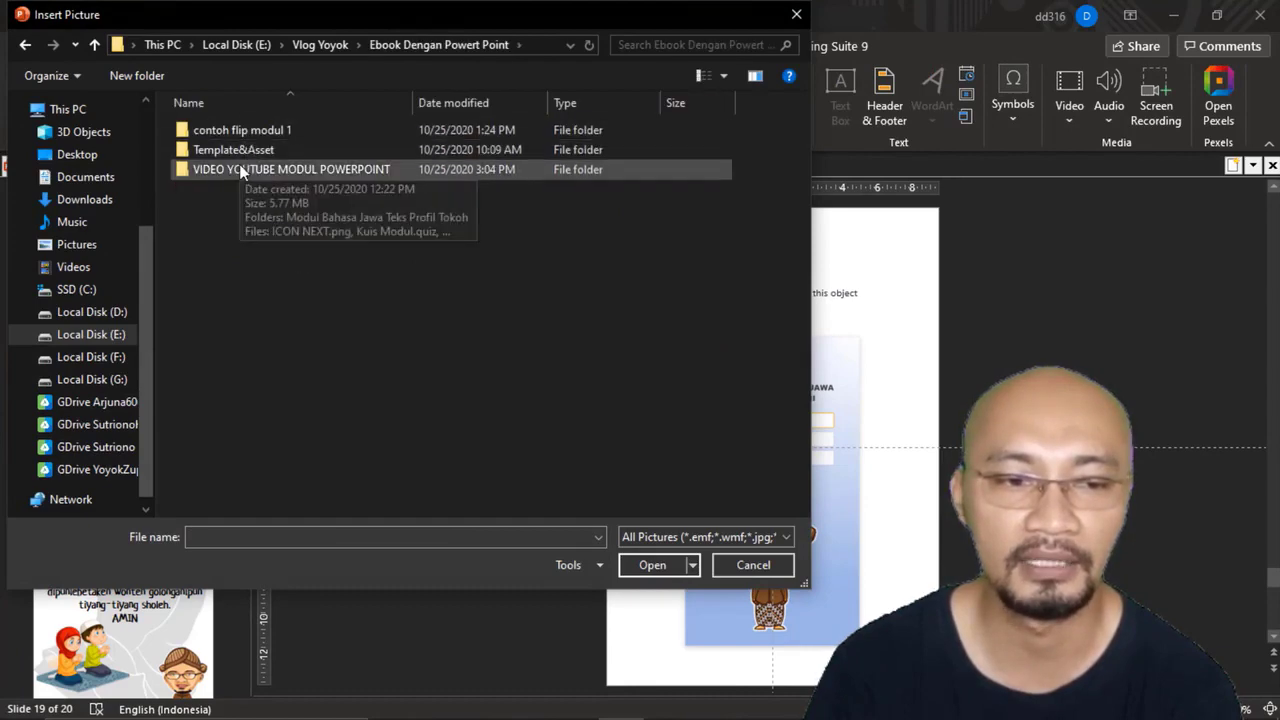
double_click(240, 168)
click(330, 143)
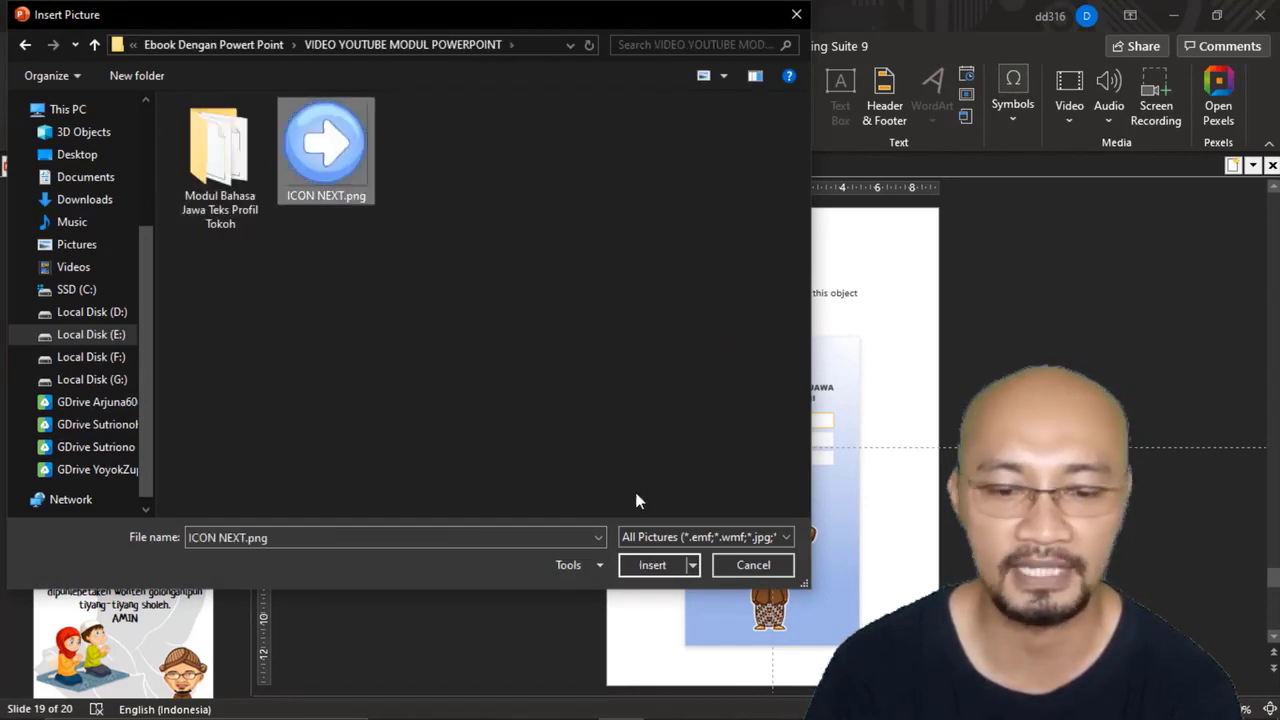
click(652, 564)
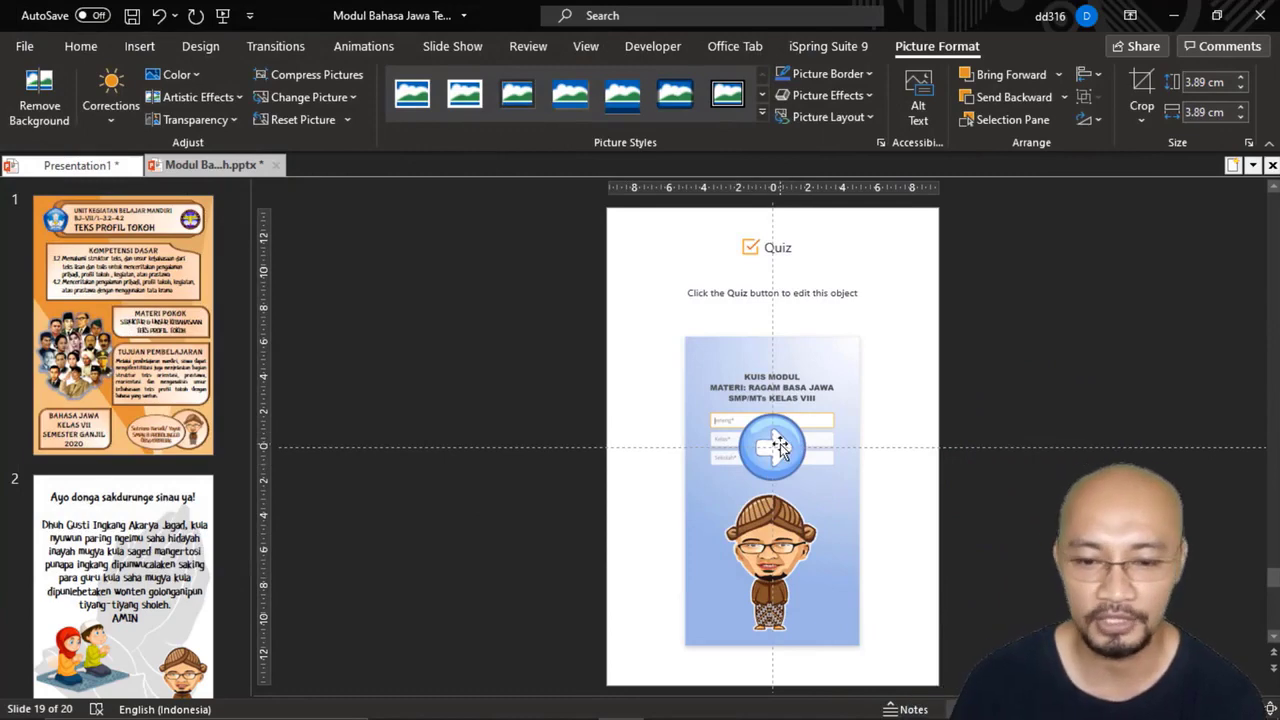
drag(779, 447, 920, 664)
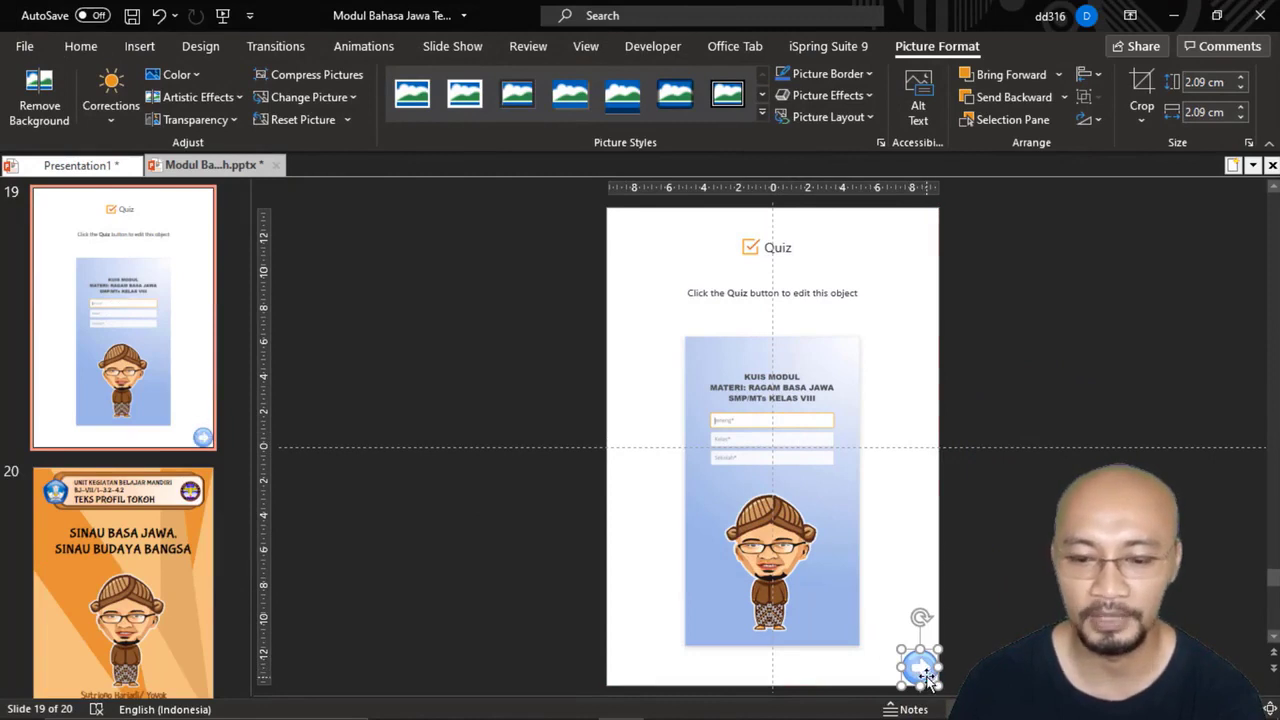
Step: Copy the arrow icon as a picture to the quiz slide's lower-left corner and flip the copy horizontally
right_click(926, 676)
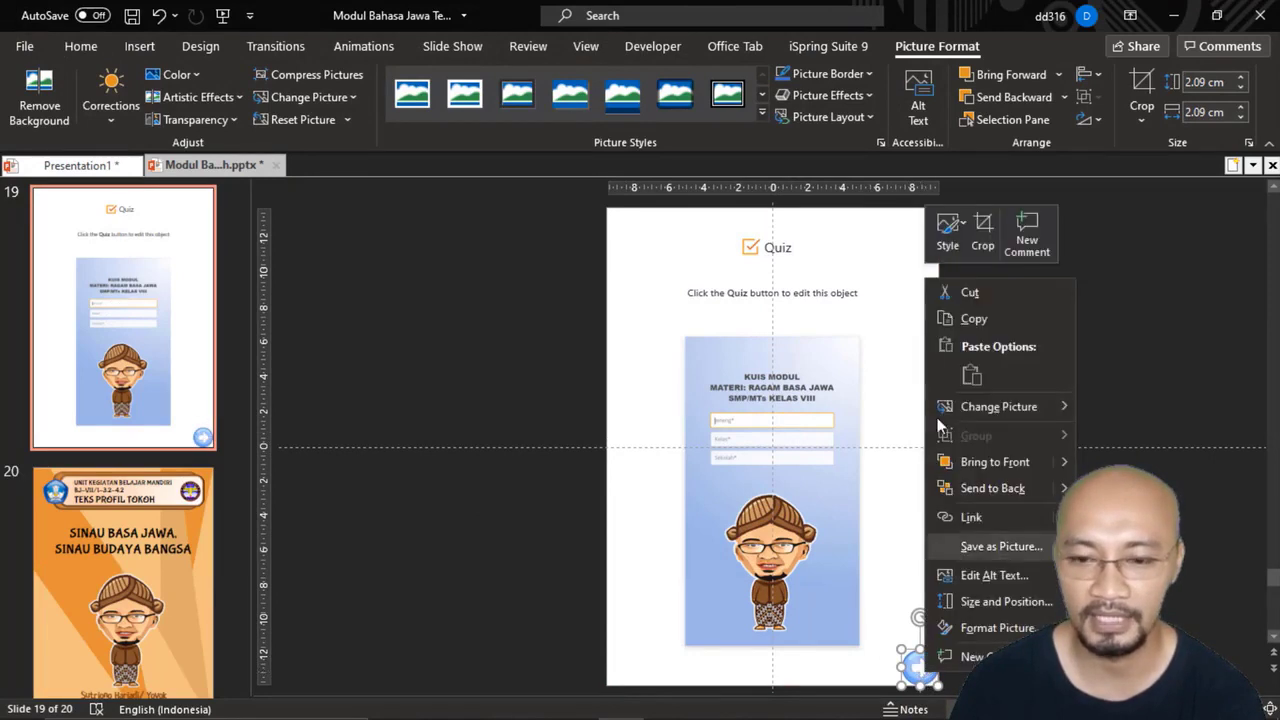
click(962, 321)
click(1001, 349)
right_click(1001, 346)
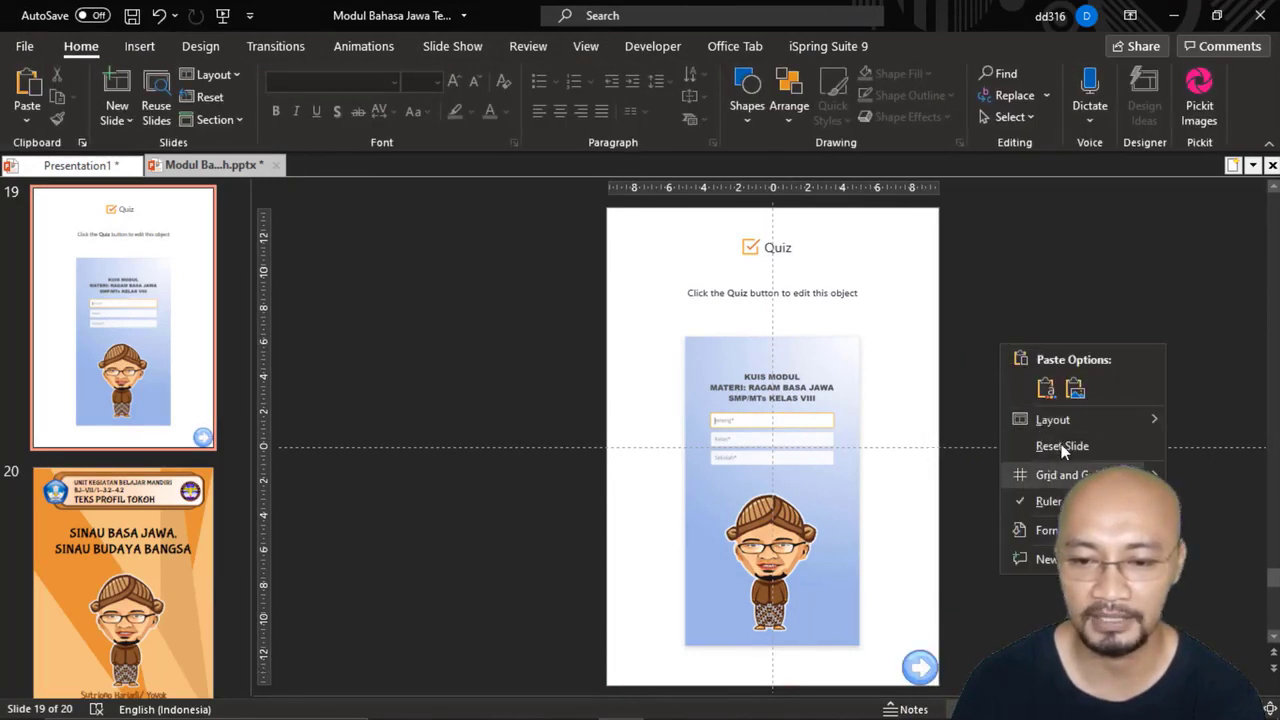
click(1075, 388)
drag(778, 458, 625, 697)
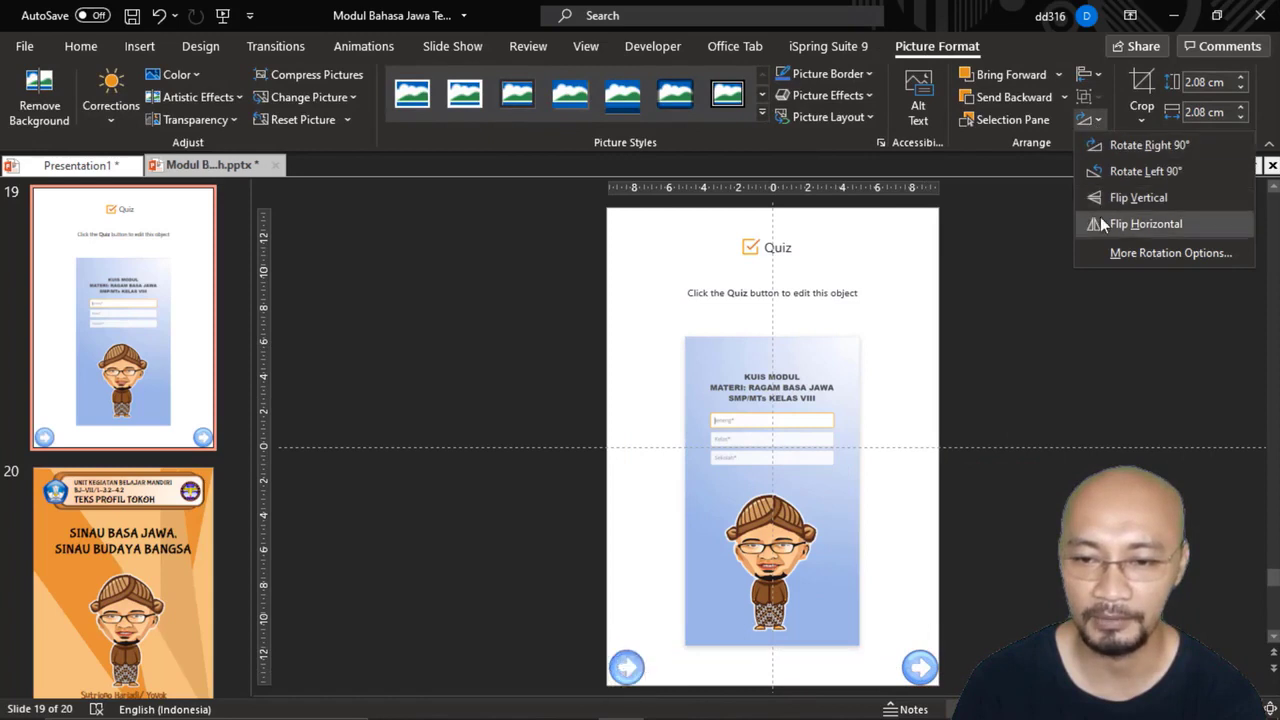
click(1146, 224)
click(1042, 555)
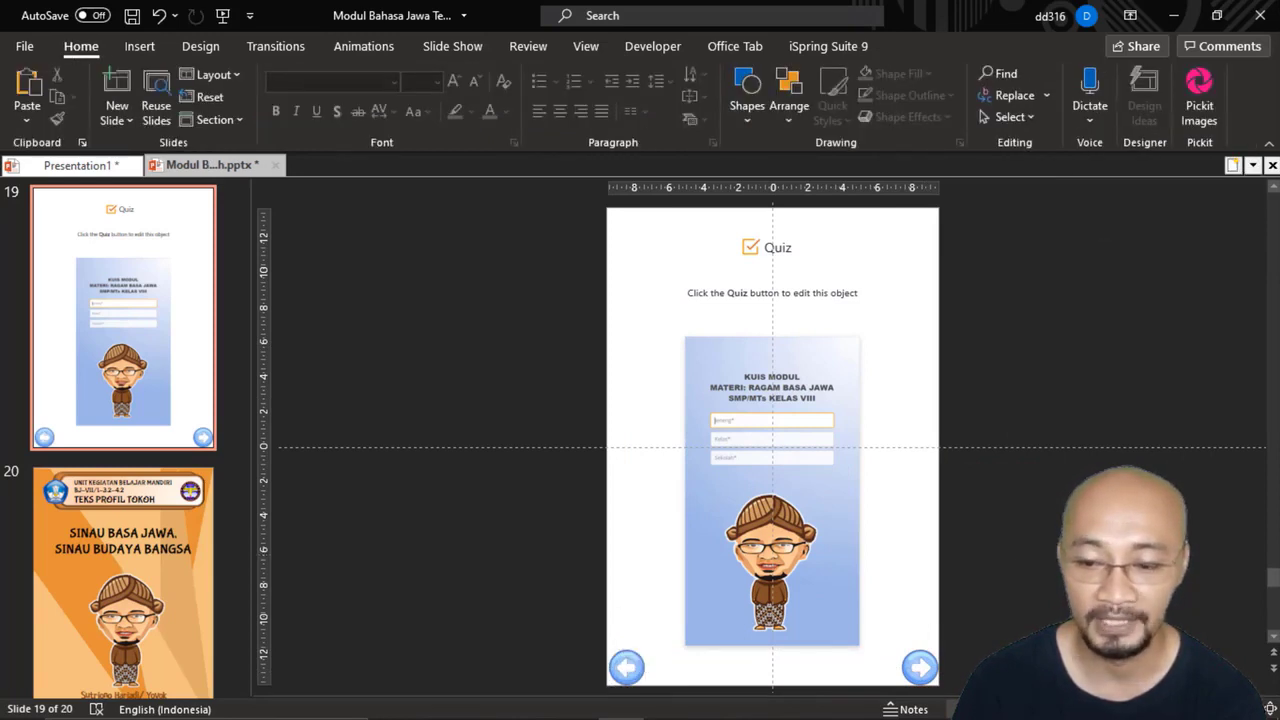
drag(1273, 579, 1273, 597)
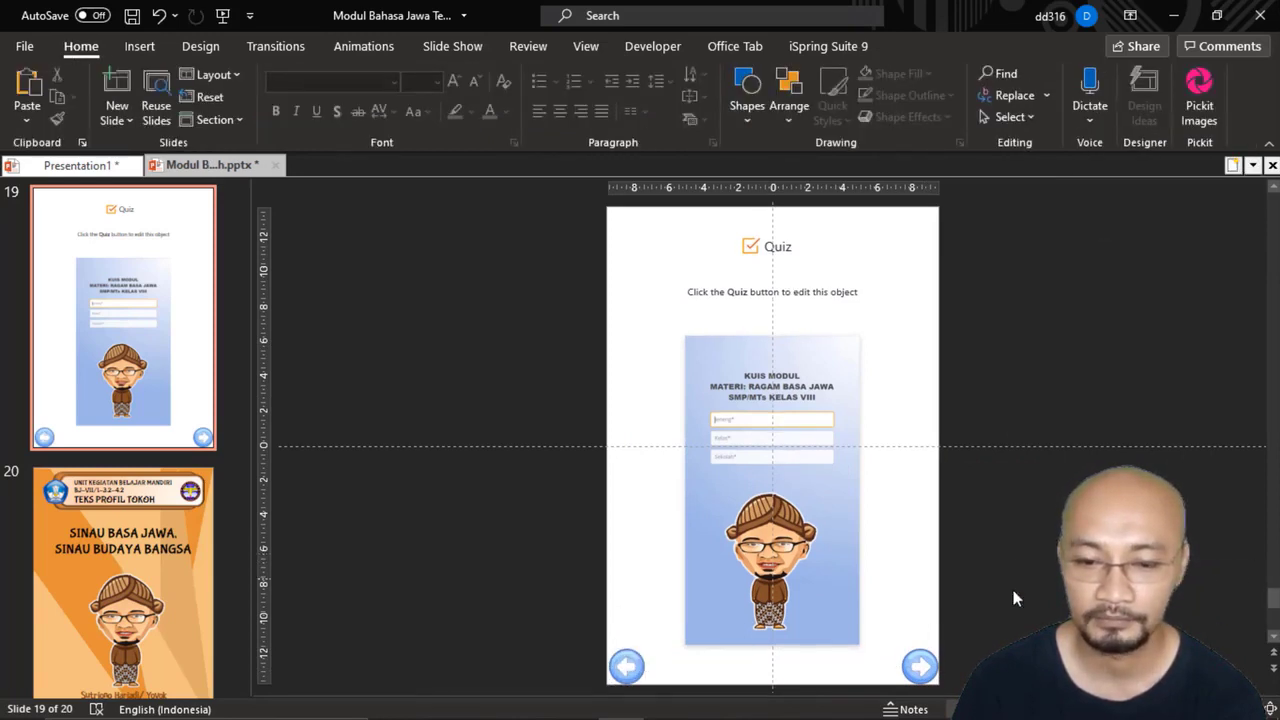
click(917, 664)
click(620, 672)
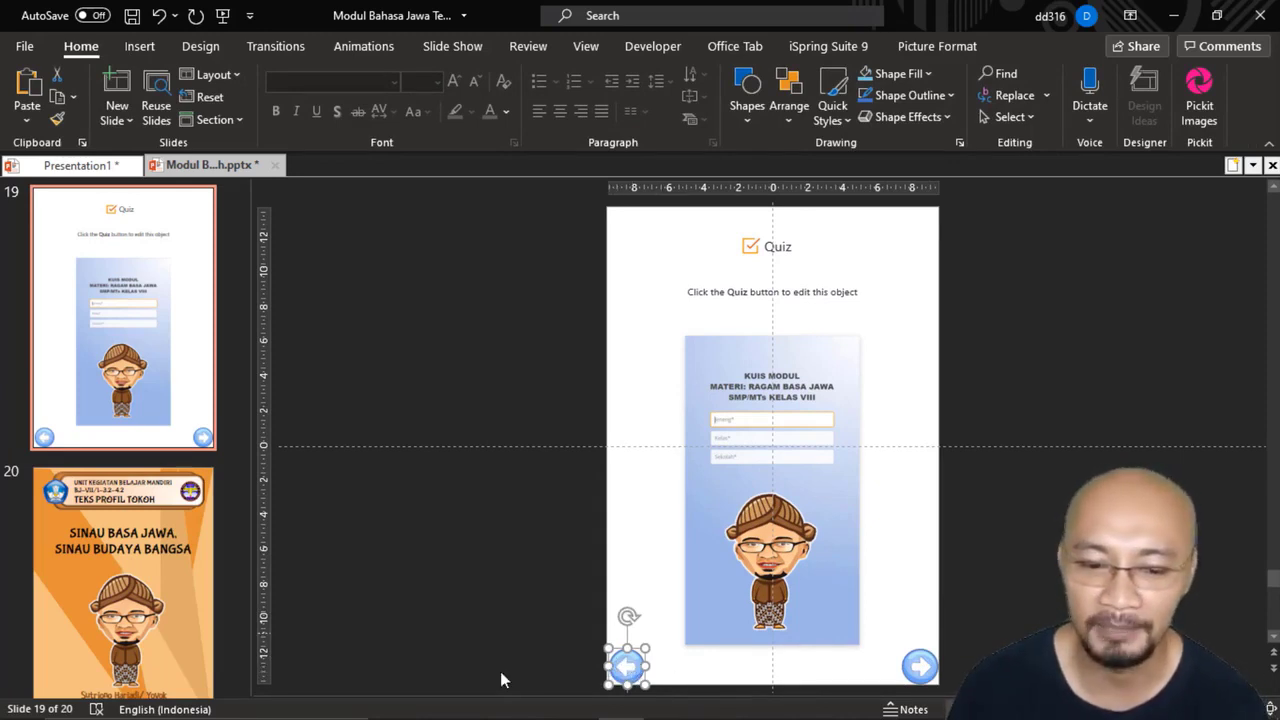
click(919, 667)
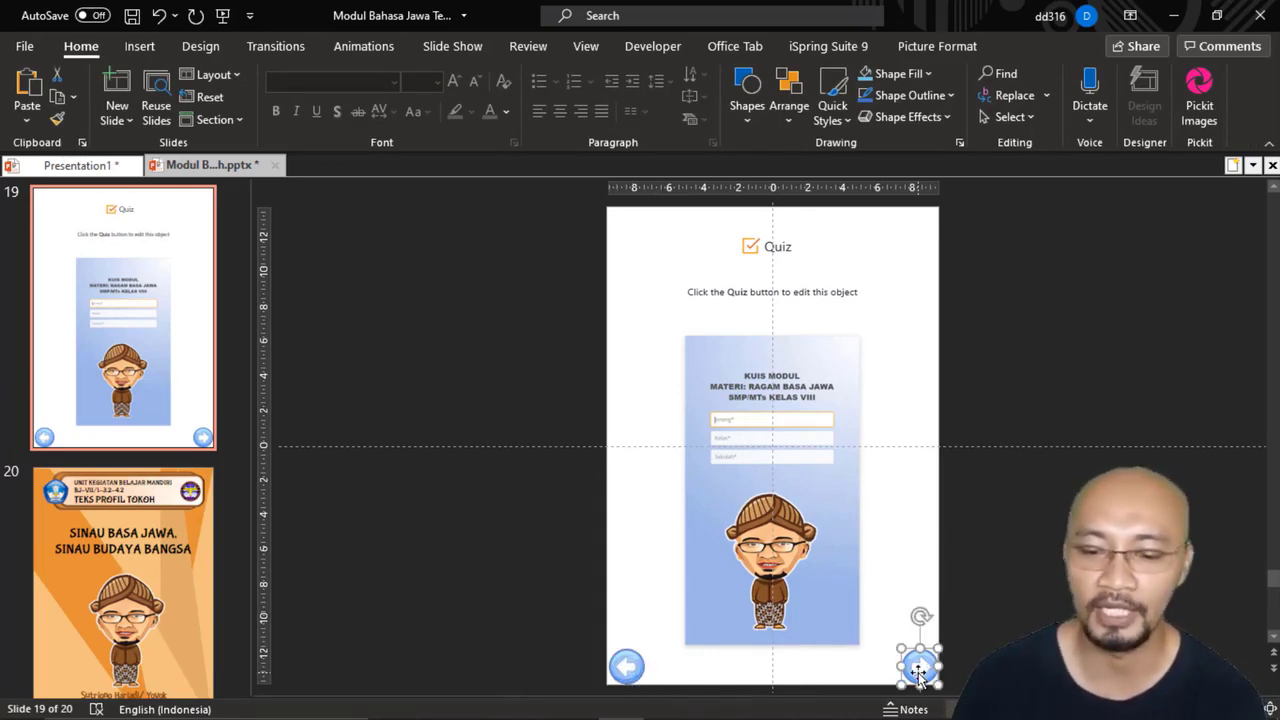
Step: Give the back arrow on the quiz slide a mouse-click action that hyperlinks to Previous Slide
click(628, 667)
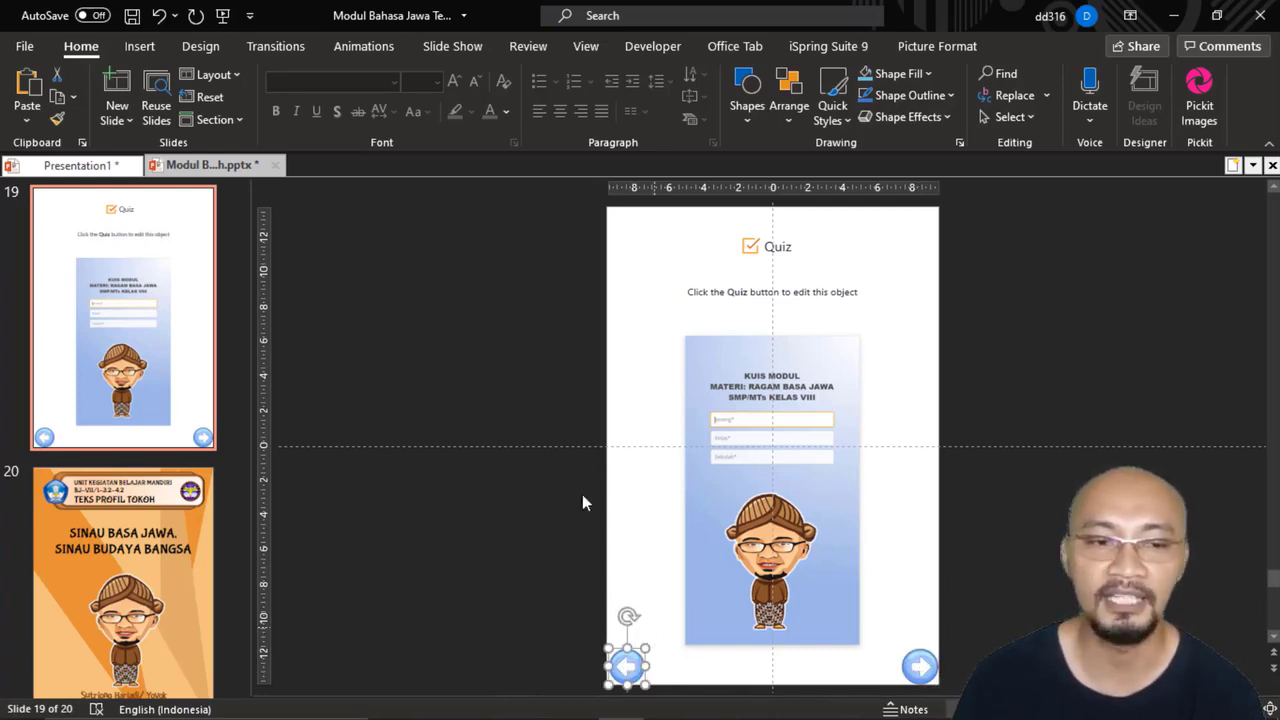
click(145, 48)
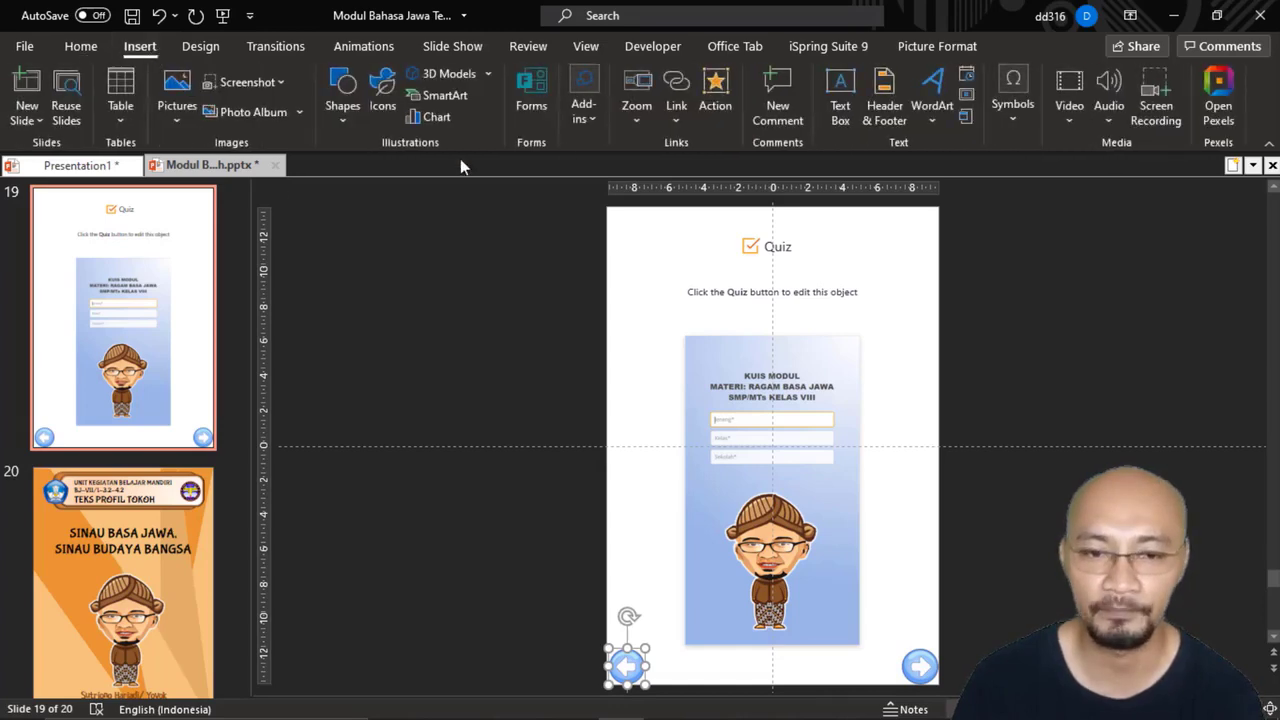
click(713, 90)
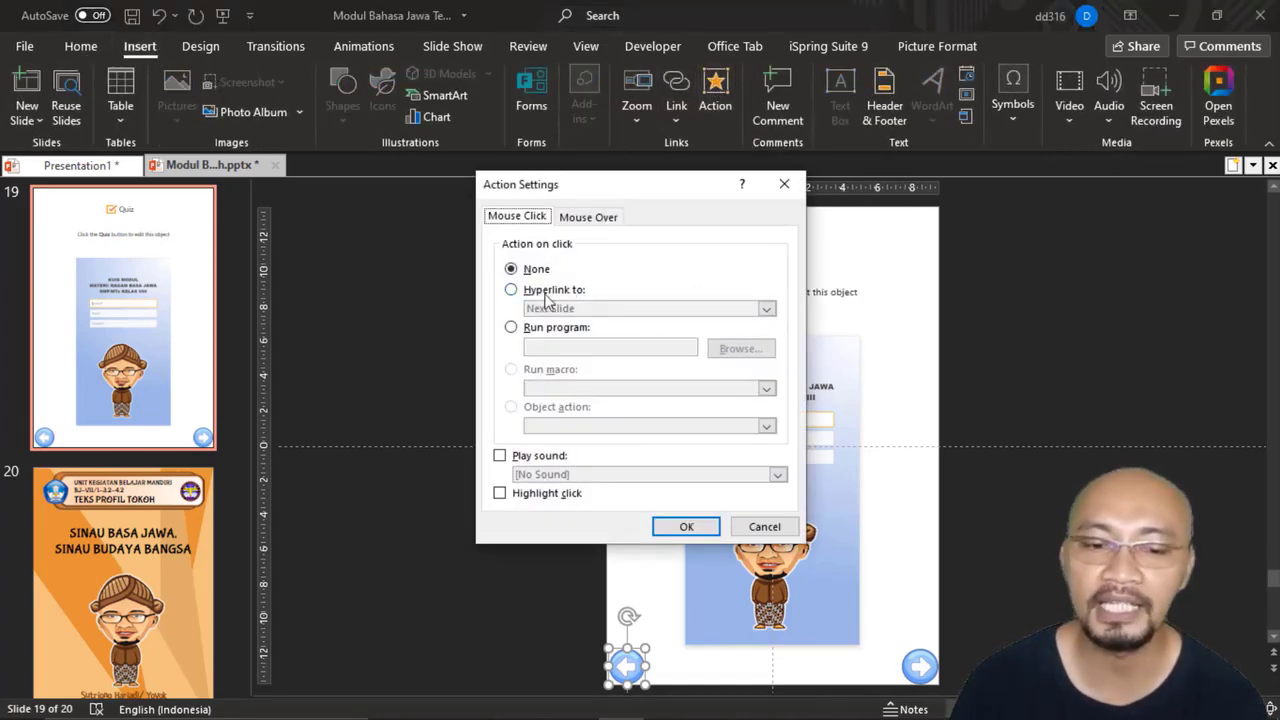
click(528, 290)
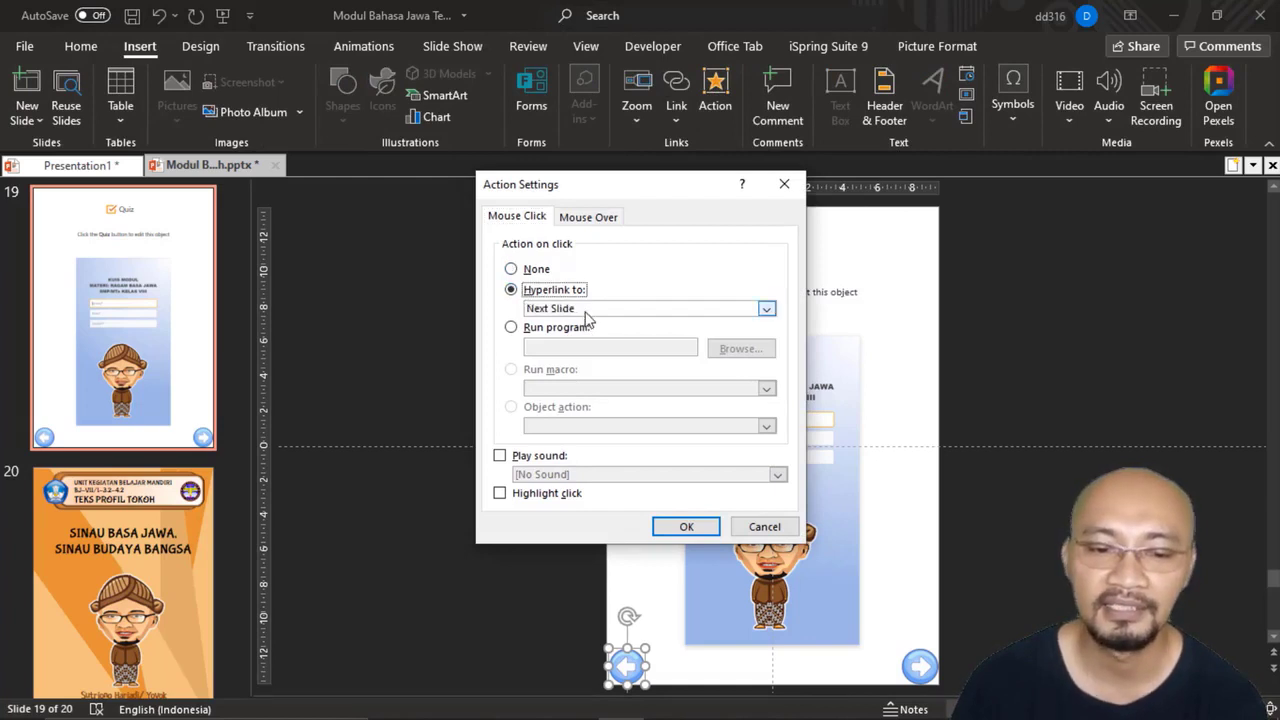
click(587, 312)
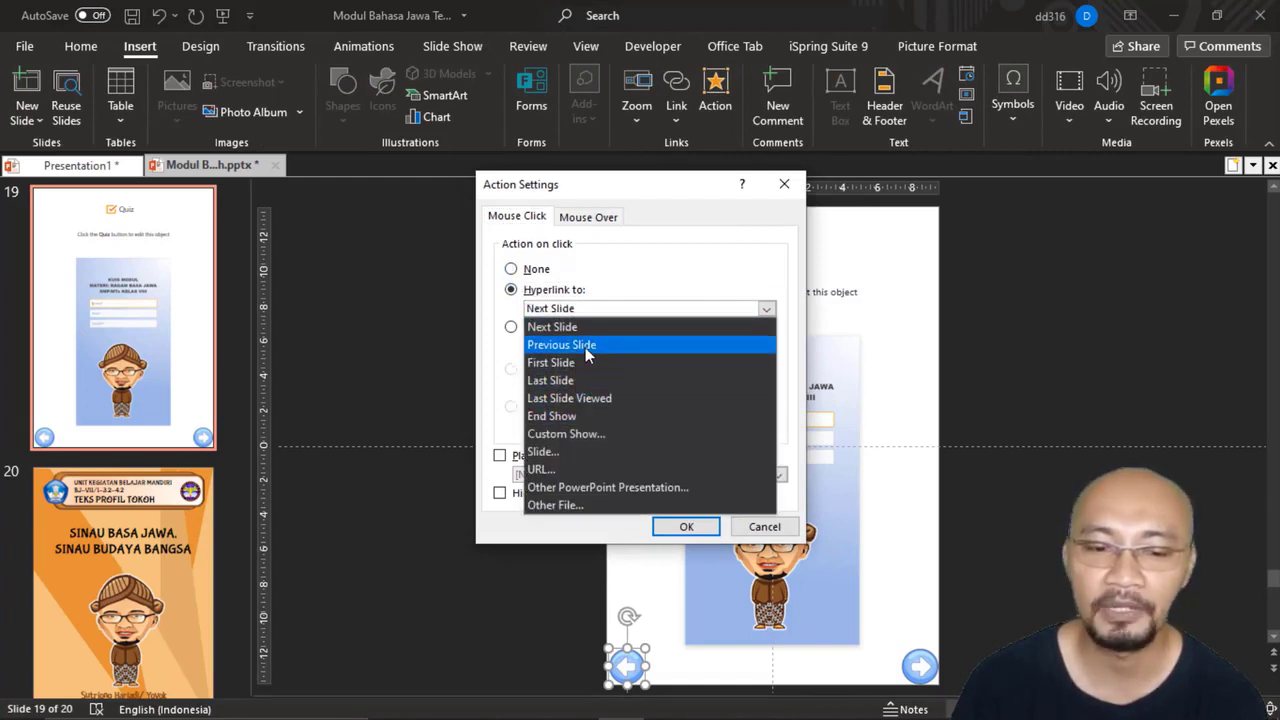
click(585, 347)
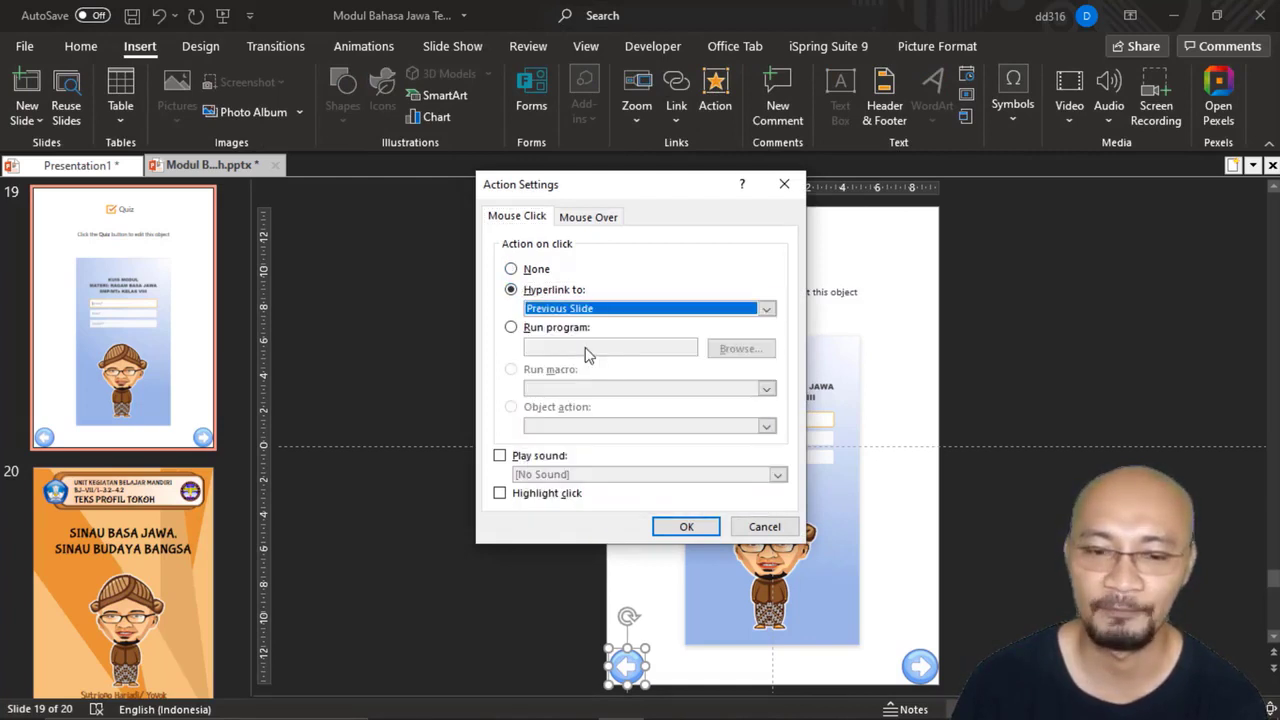
click(697, 531)
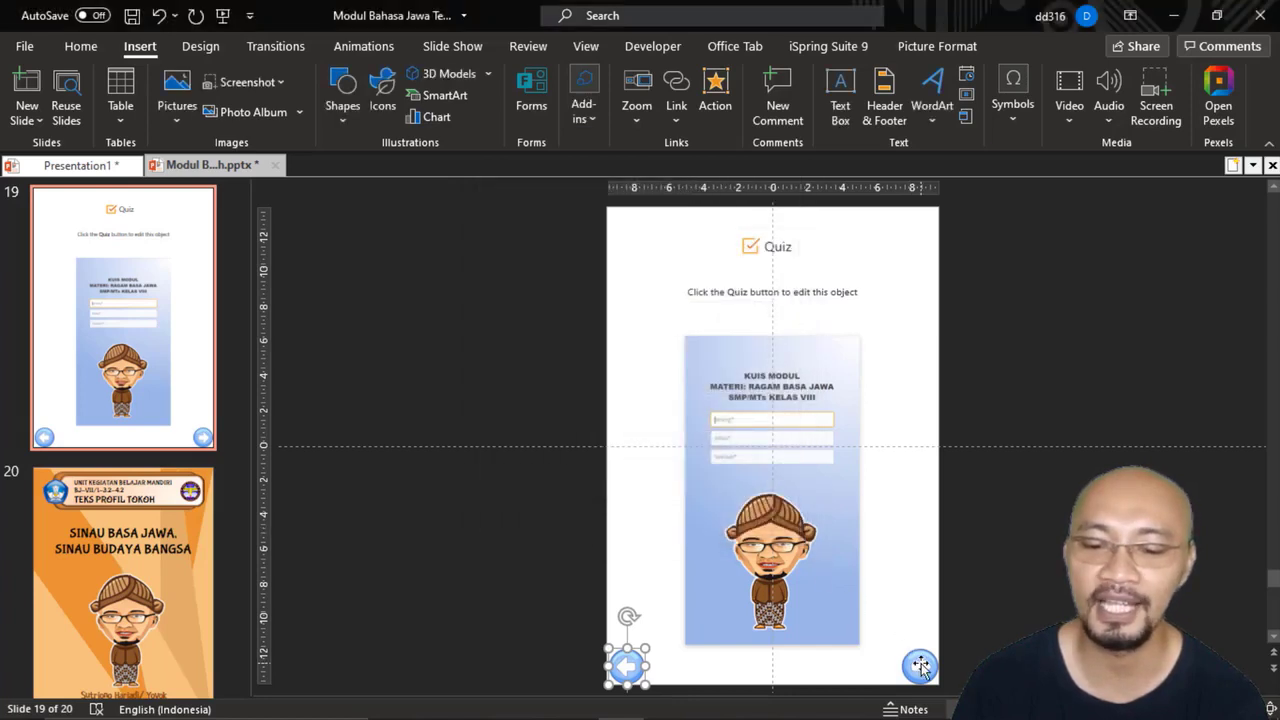
Step: Give the forward arrow on the quiz slide a mouse-click action that hyperlinks to Next Slide
click(920, 665)
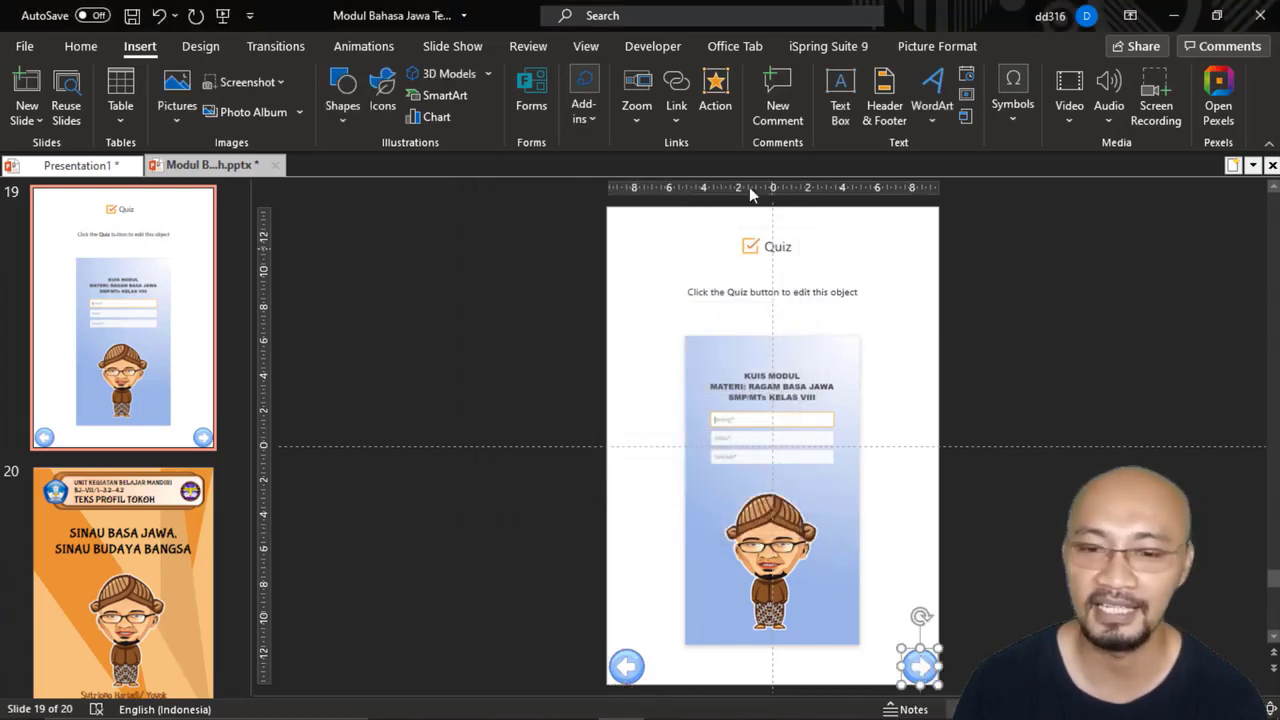
click(715, 100)
click(555, 291)
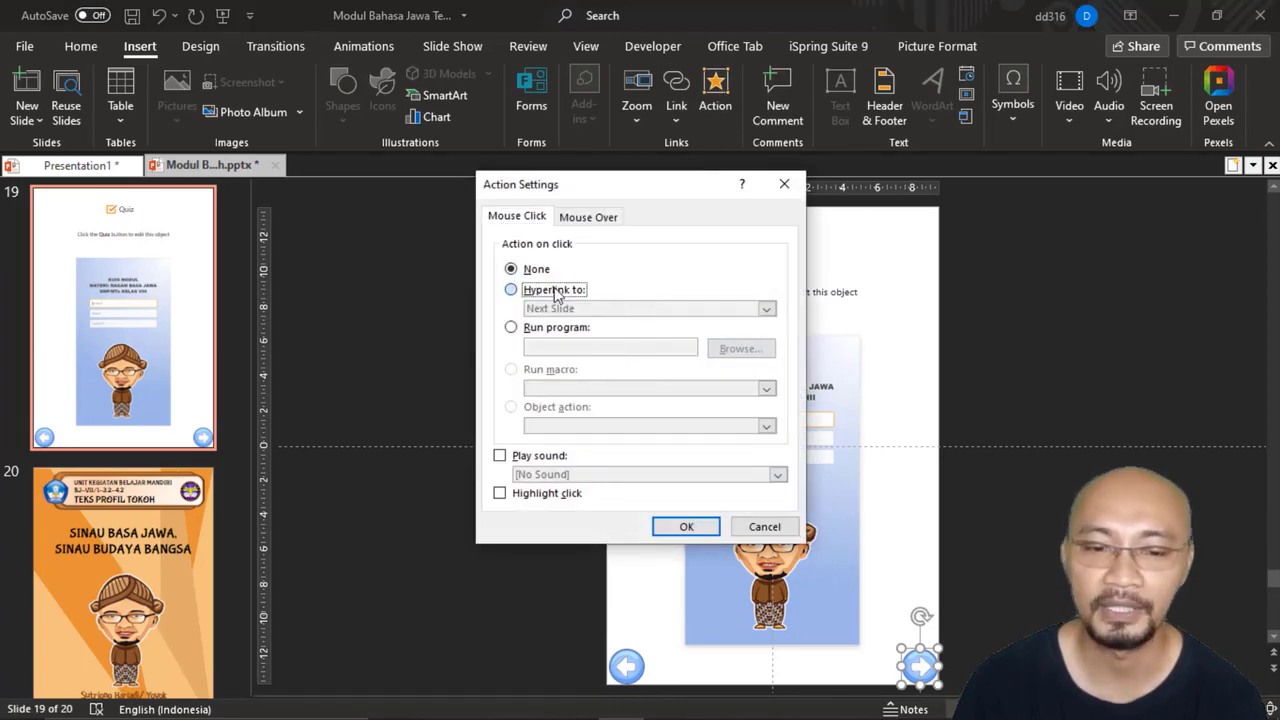
click(687, 527)
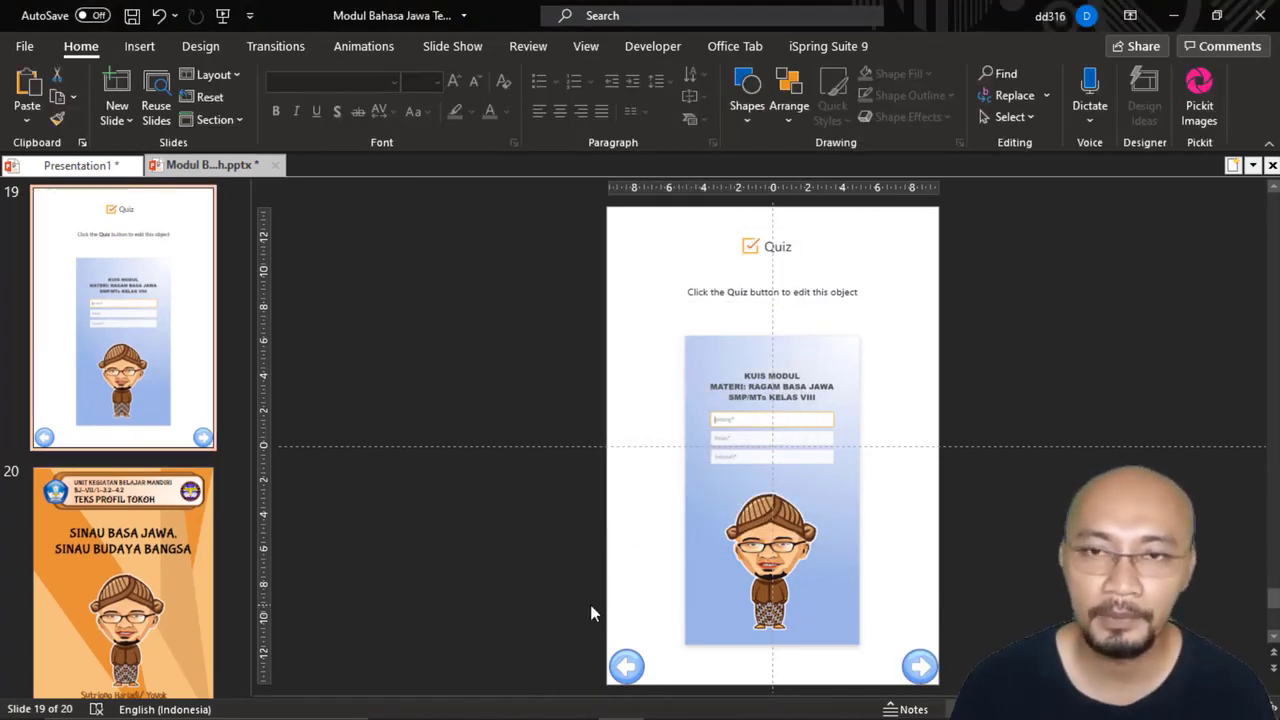
Step: Copy the linked back arrow from the quiz slide onto closing slide 20, in the same lower-left corner
click(631, 664)
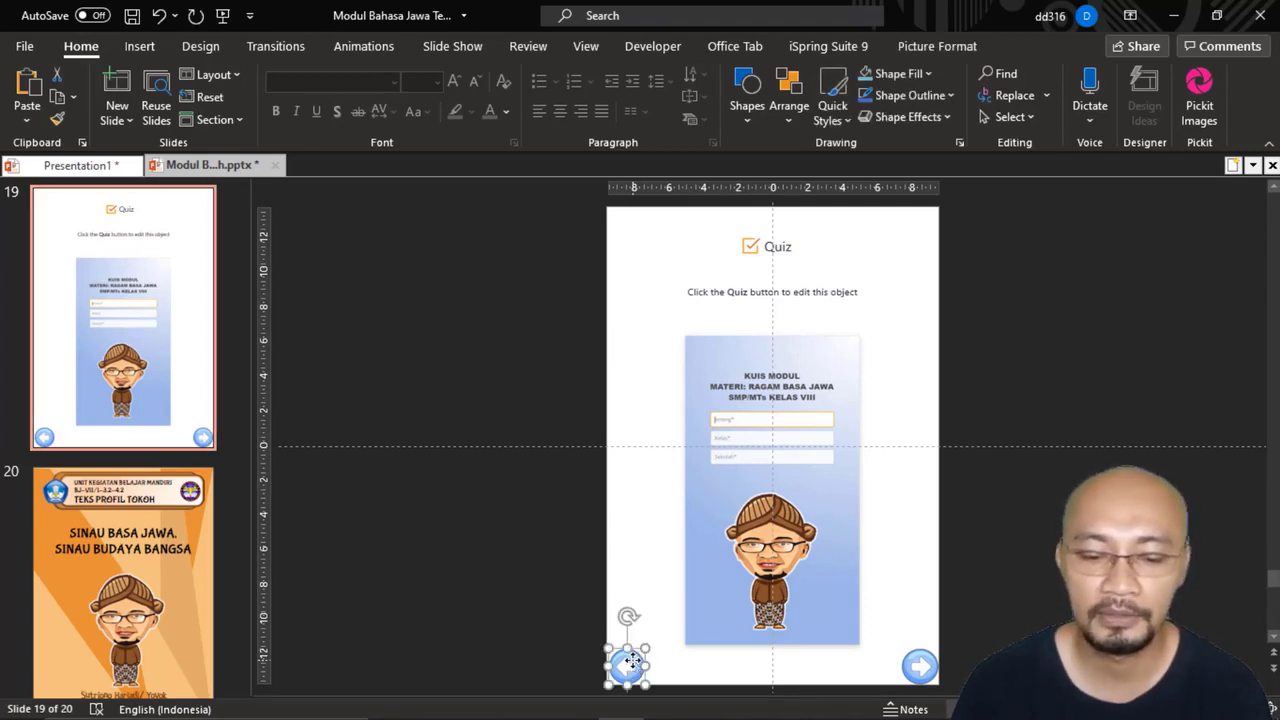
click(920, 667)
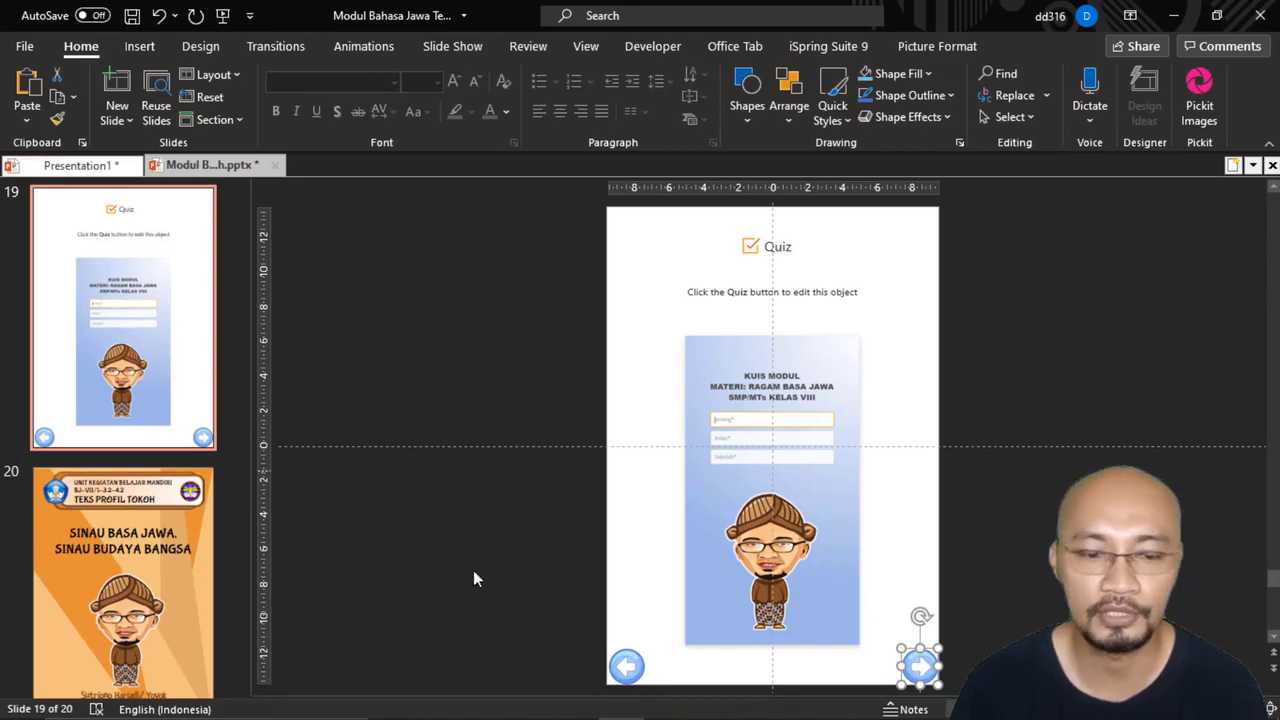
click(627, 666)
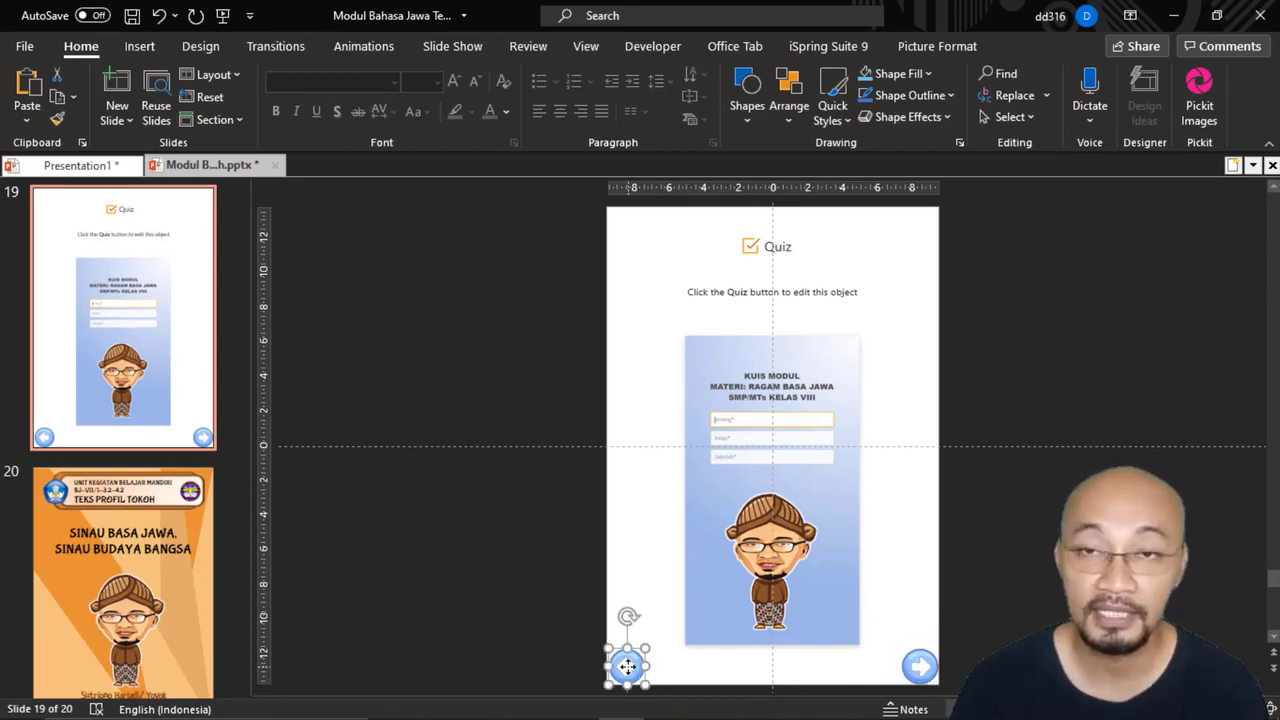
right_click(627, 666)
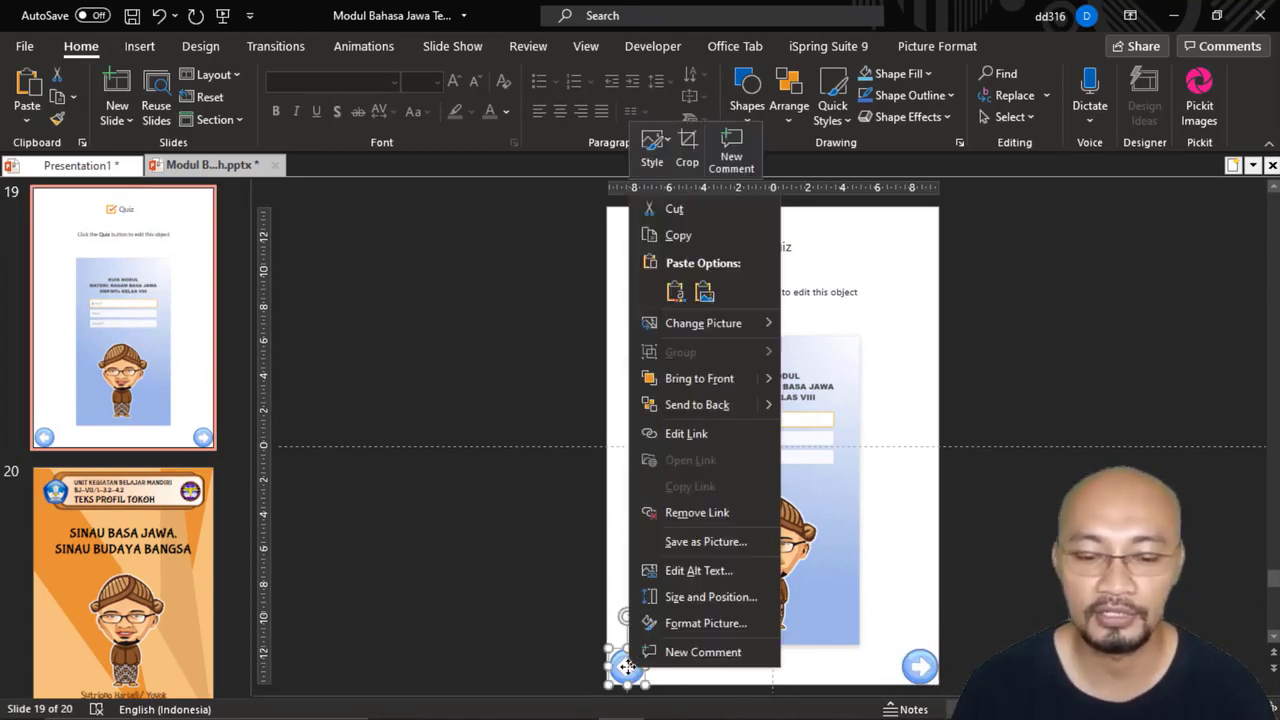
click(678, 235)
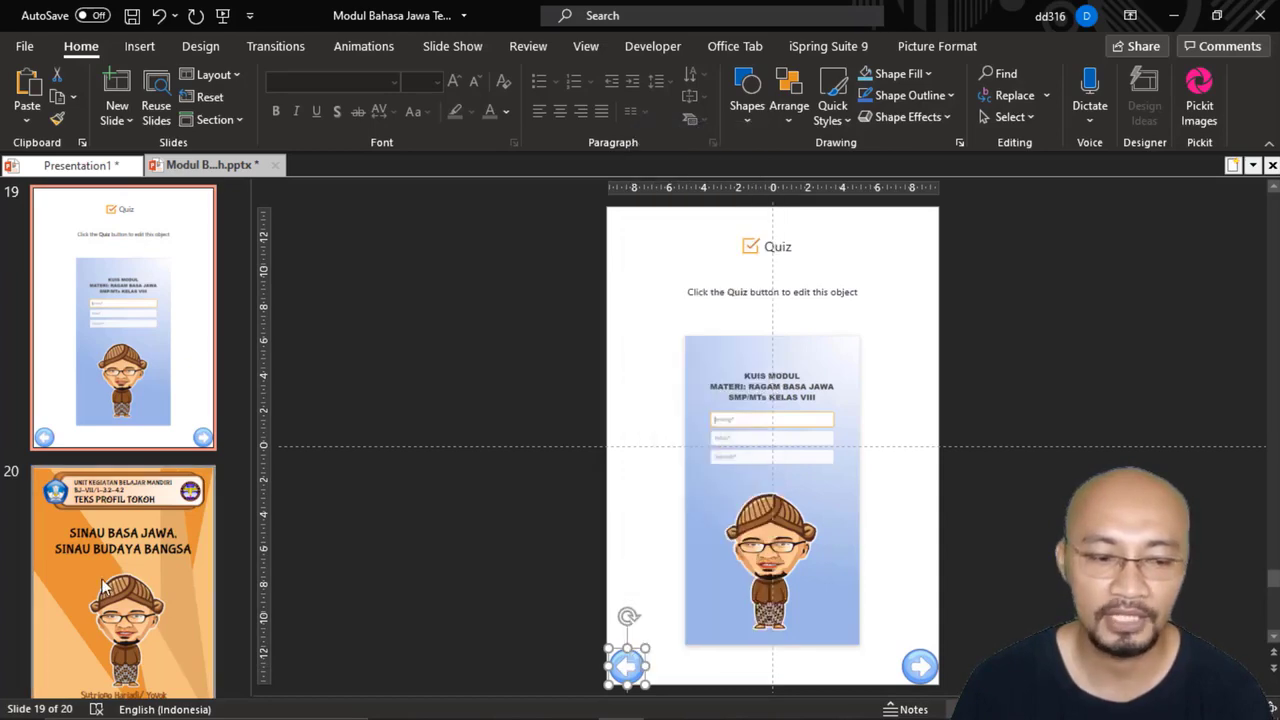
scroll(316, 541, down, 2)
right_click(554, 323)
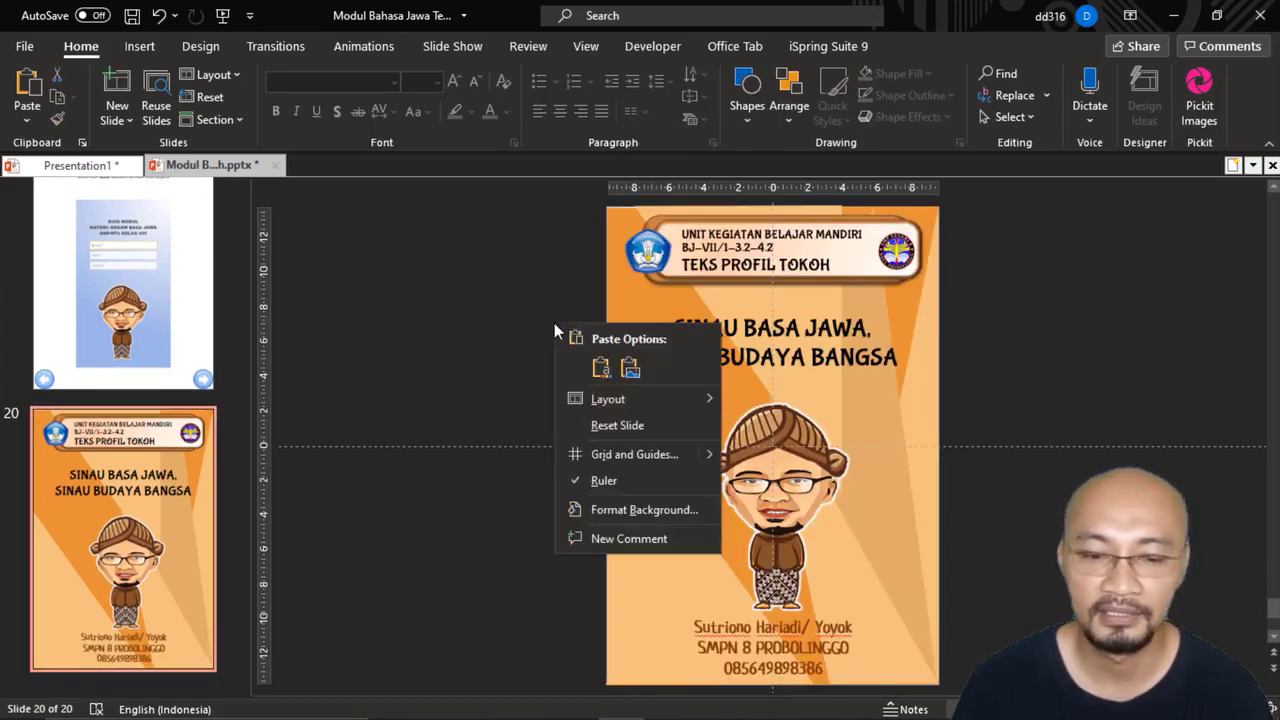
click(598, 370)
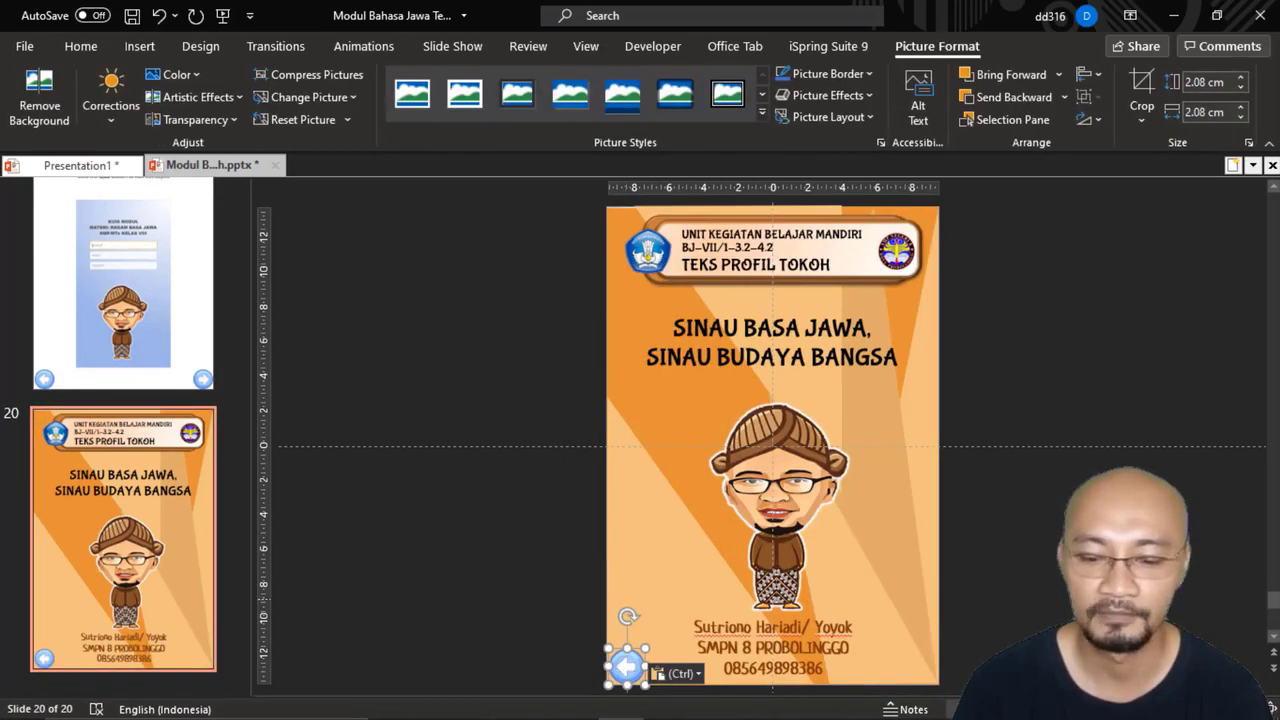
Step: Run the slide show from slide 20, test the back and forward arrows between the closing and quiz slides, and exit the show
key(shift+F5)
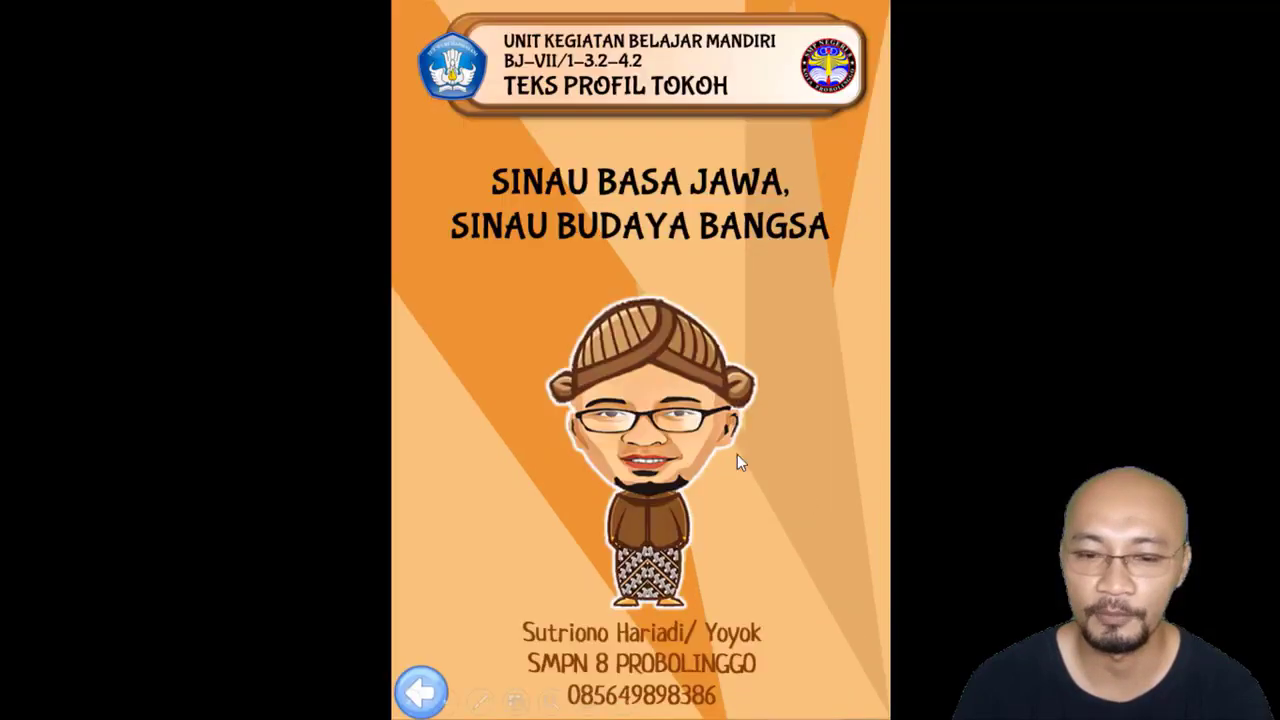
click(423, 689)
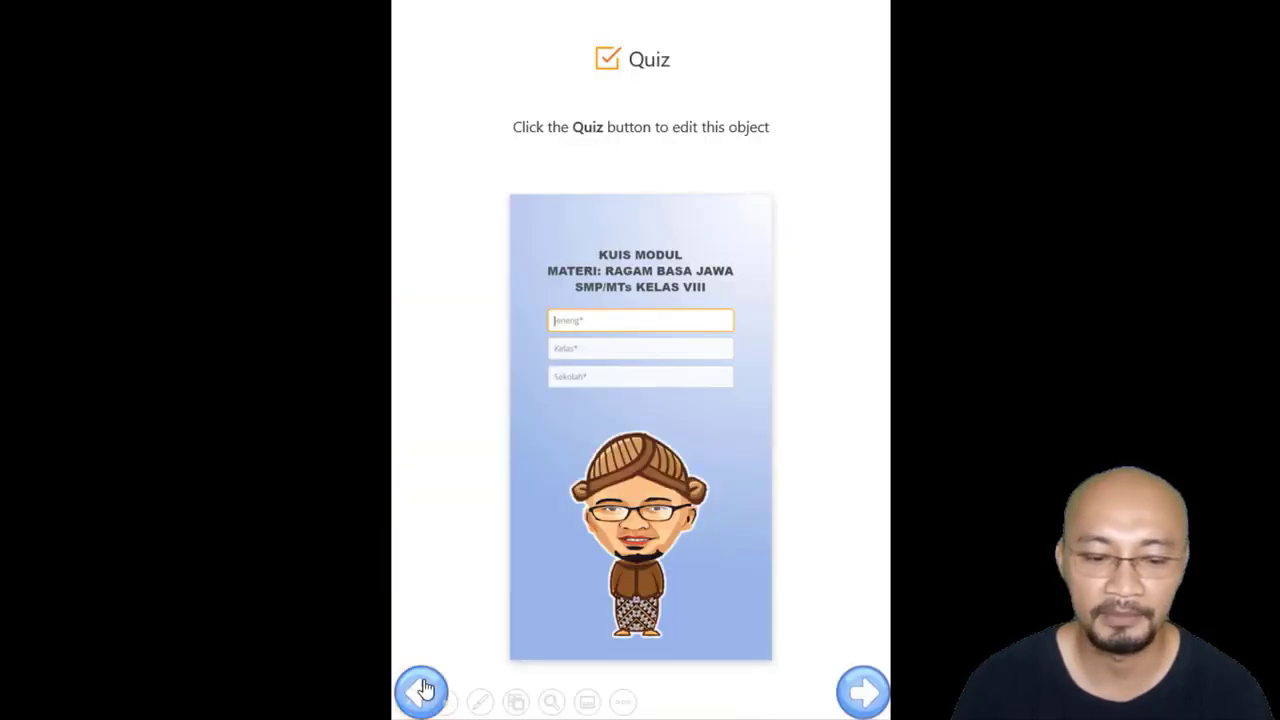
click(865, 690)
key(Escape)
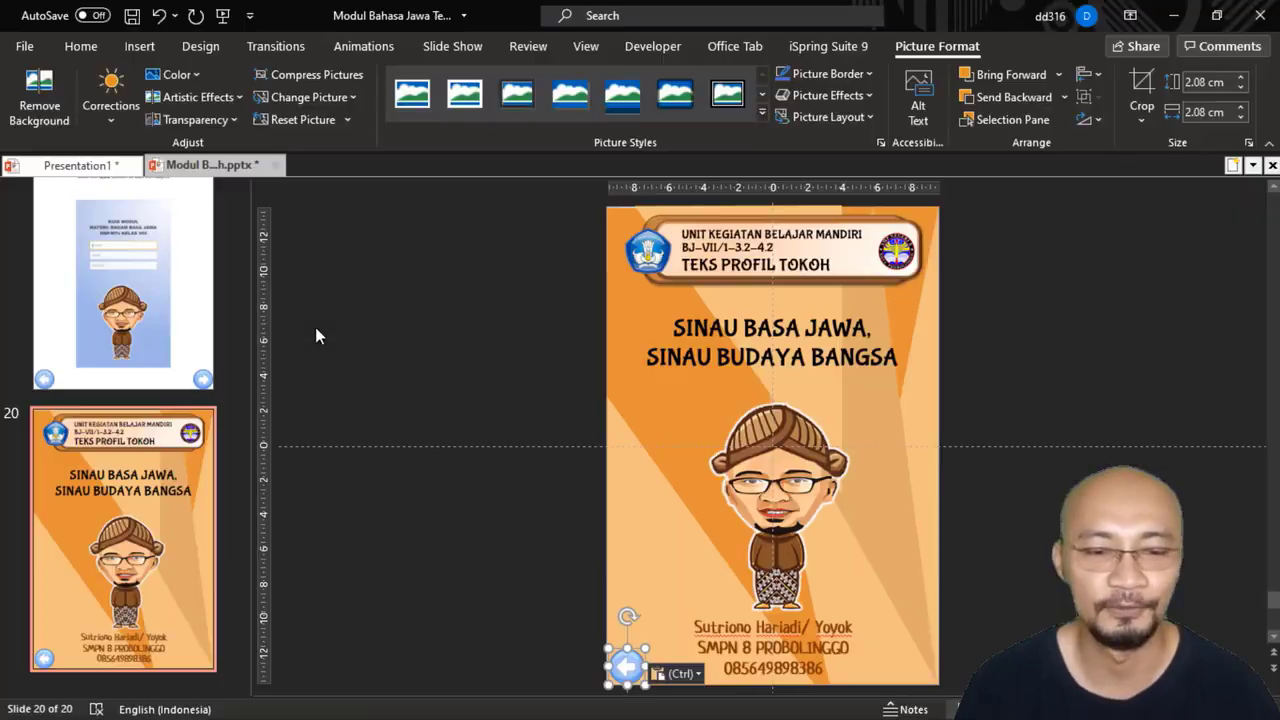
Step: Open slide 2, the prayer slide titled "Ayo donga sakdurunge sinau ya!"
scroll(137, 376, up, 11)
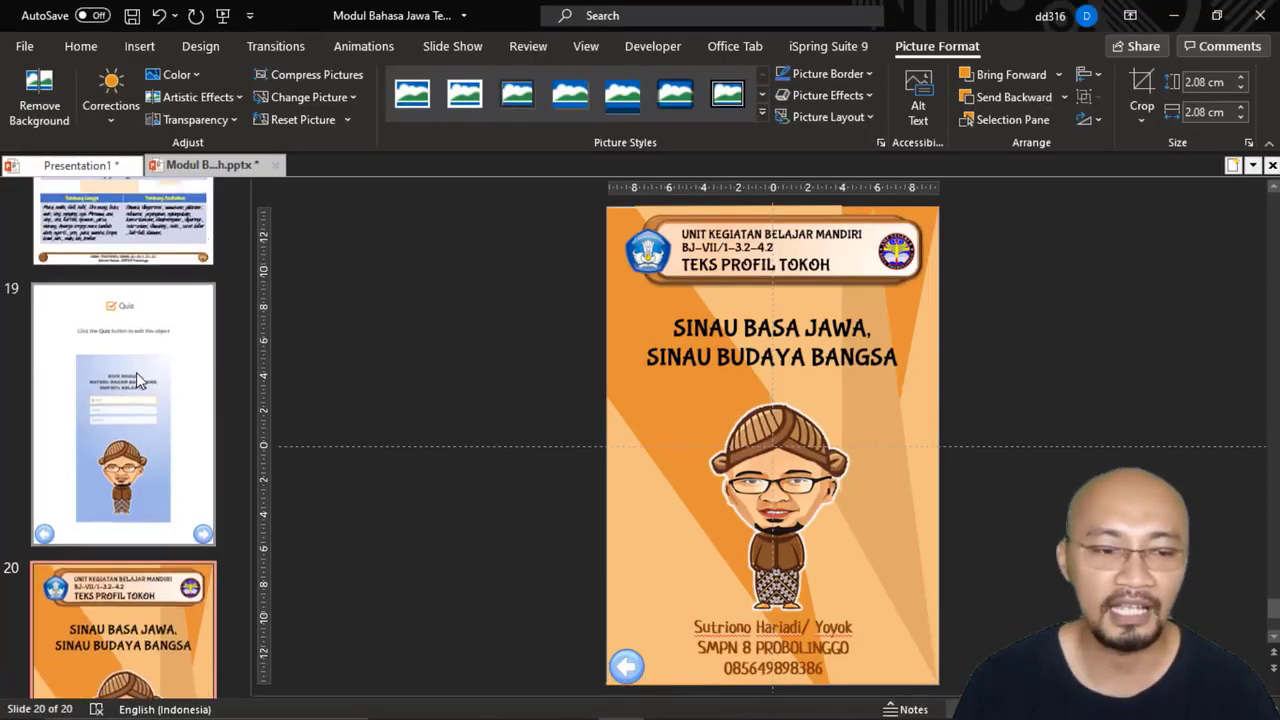
scroll(138, 378, up, 8)
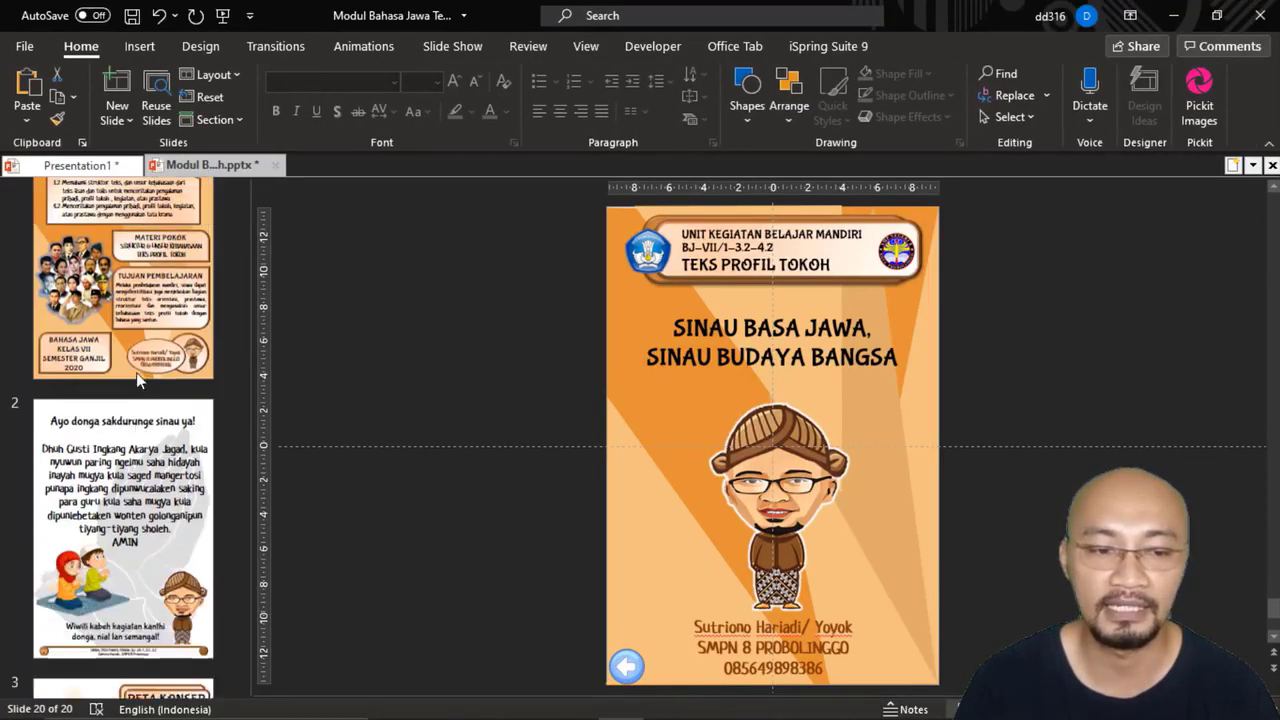
click(145, 537)
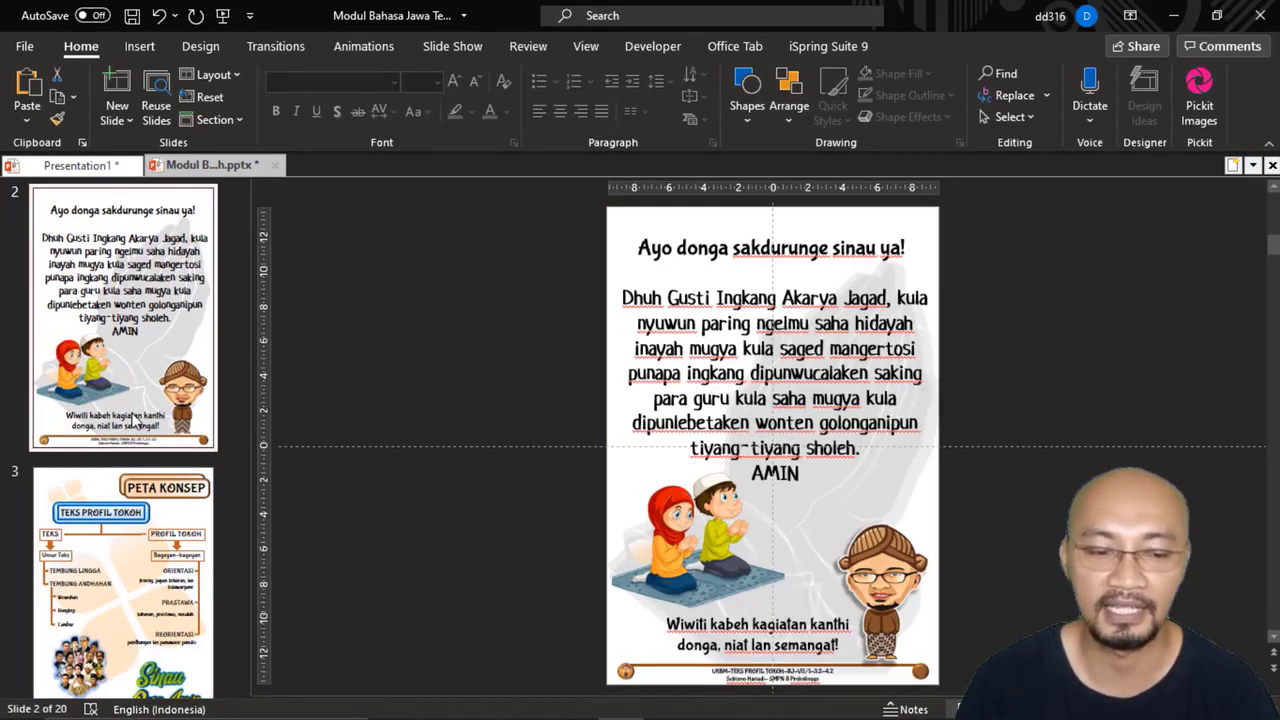
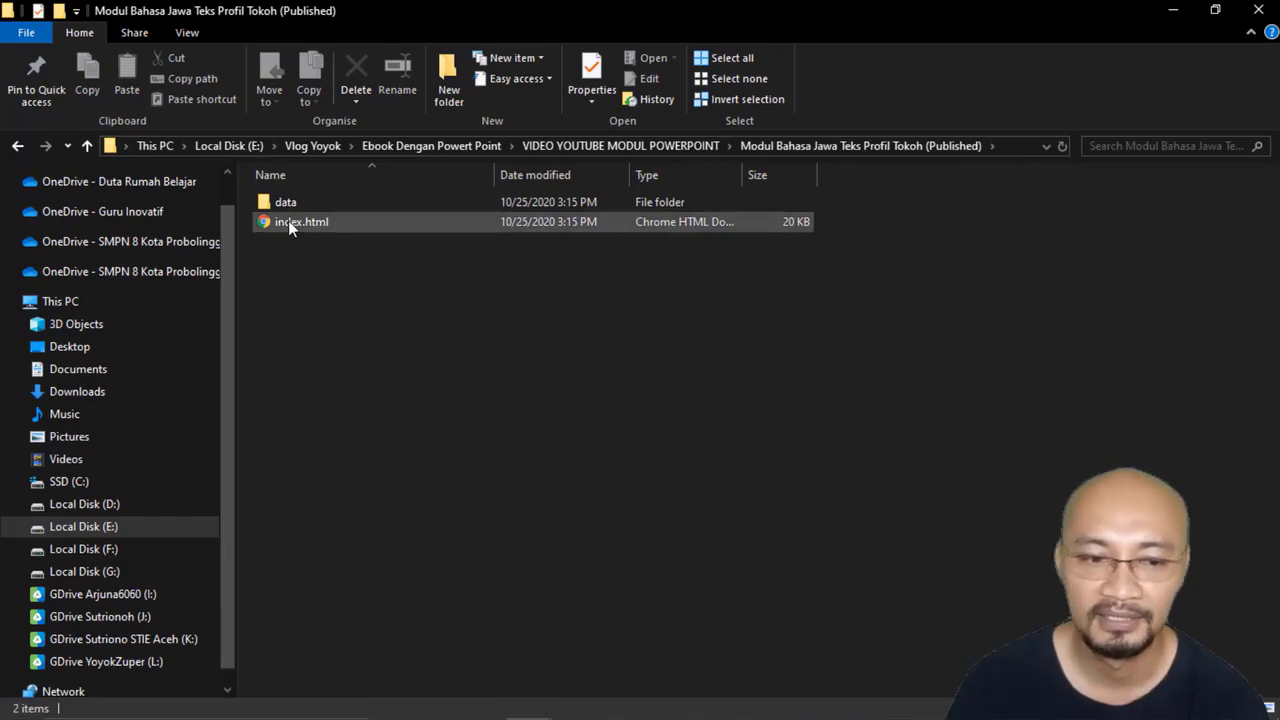
Step: Open the published module's index.html, test the forward and back arrows across its opening pages, and close the browser
double_click(289, 223)
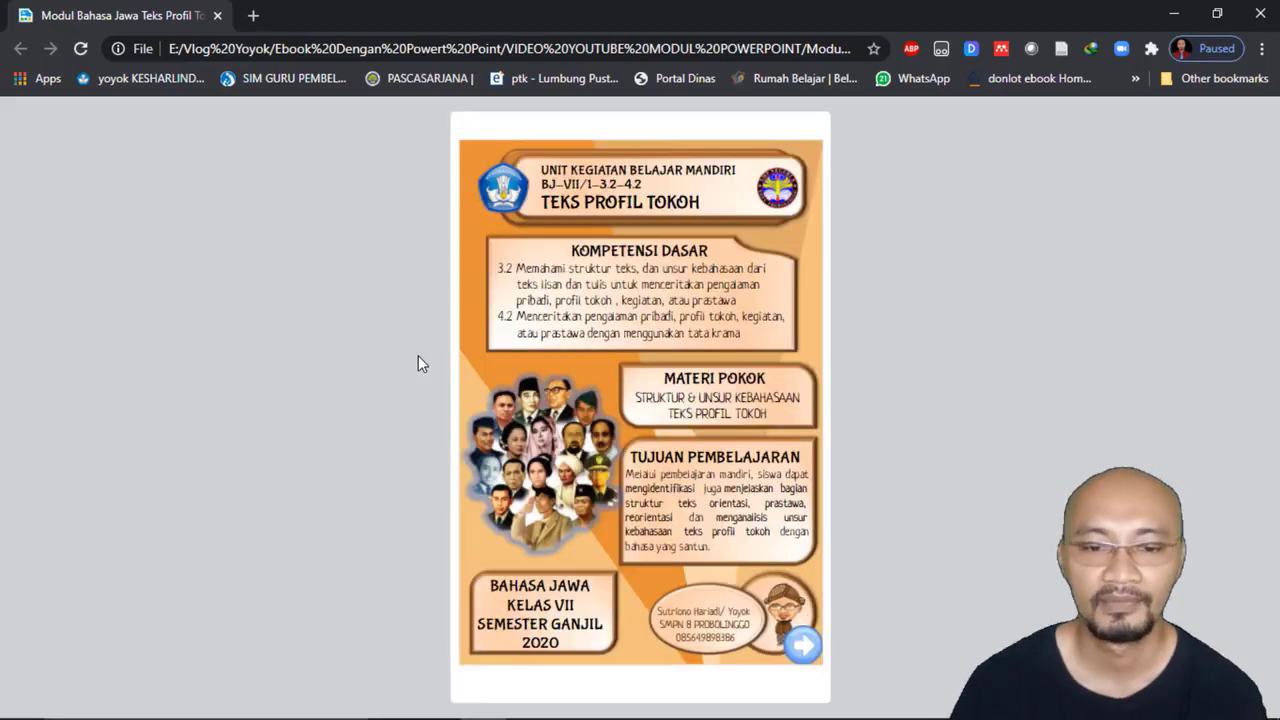
click(812, 656)
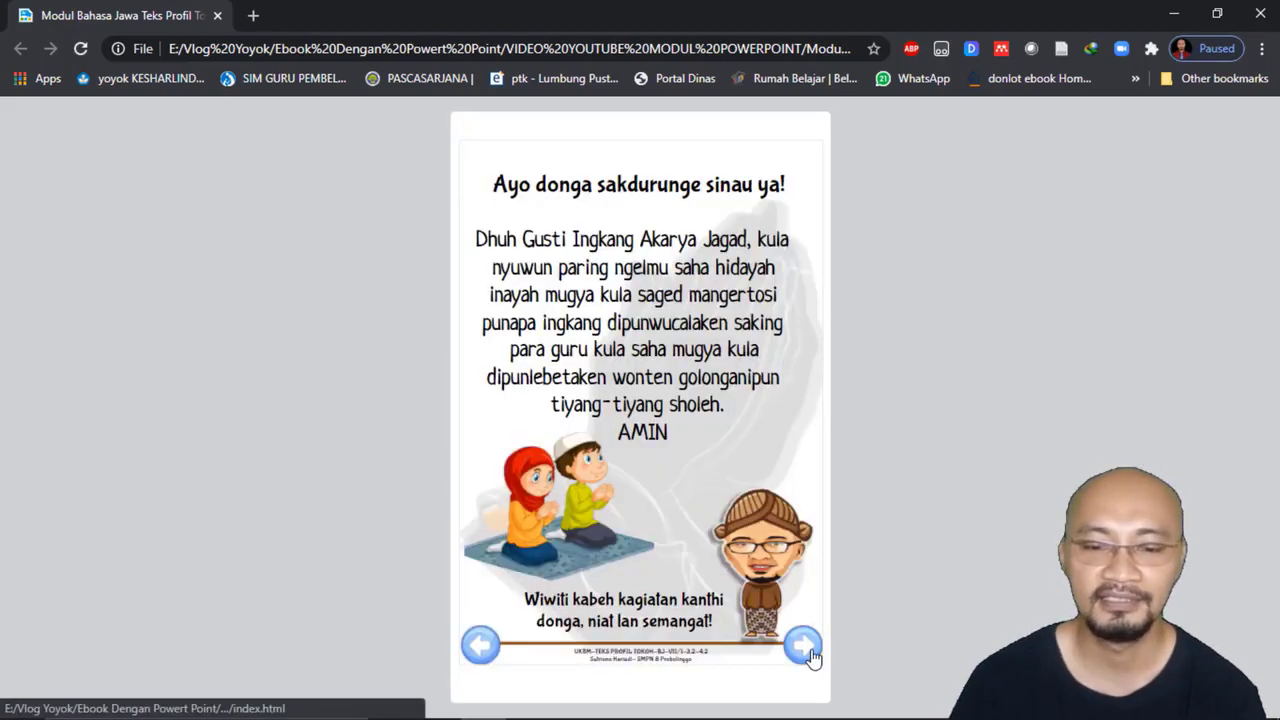
click(812, 656)
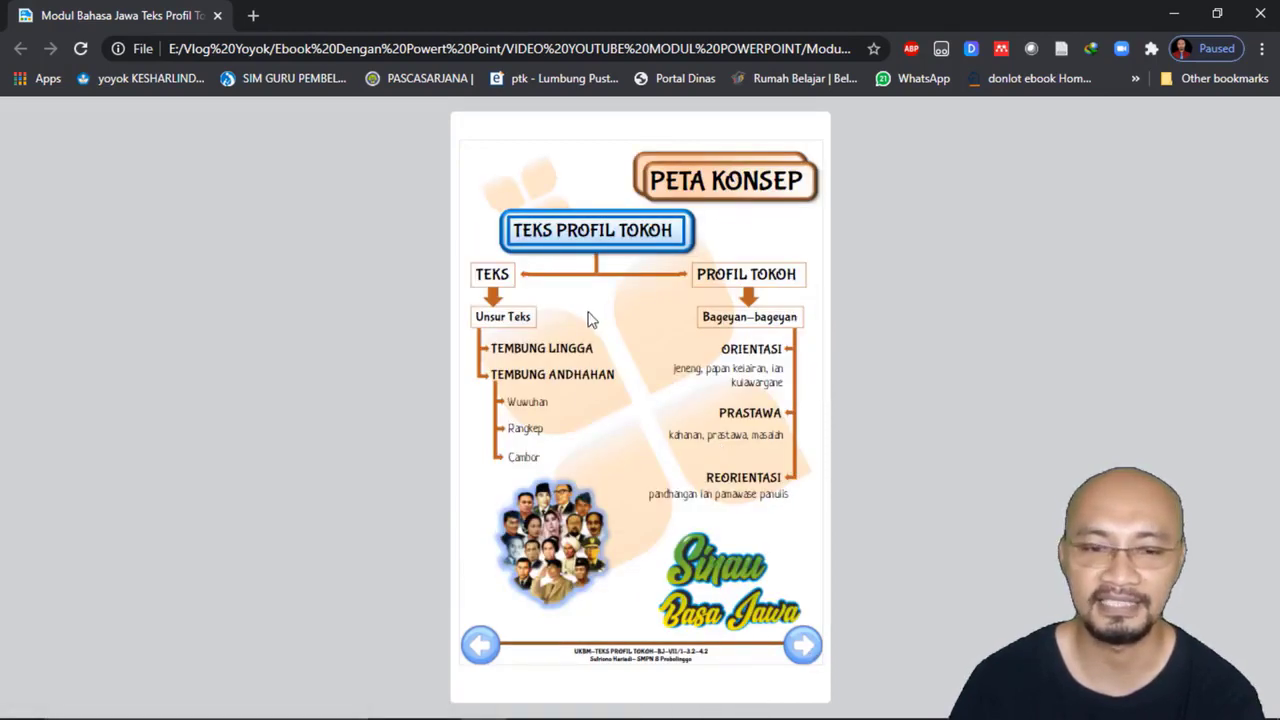
click(481, 645)
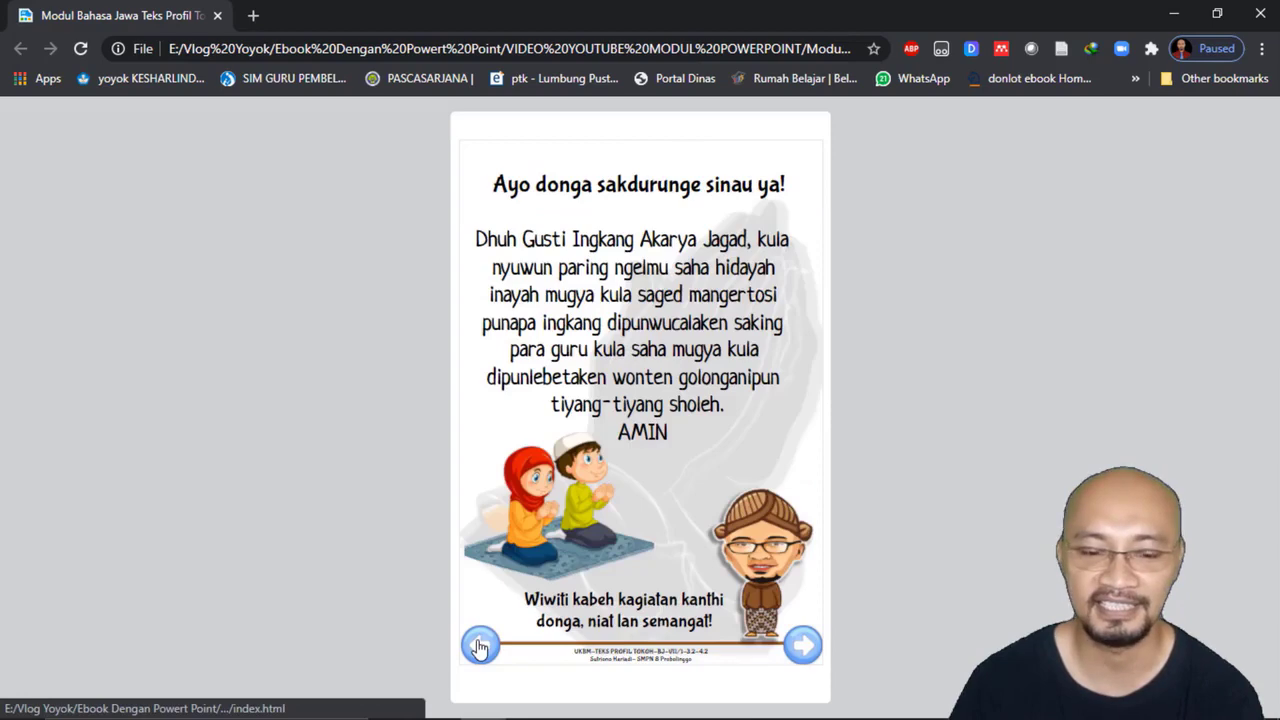
click(481, 648)
click(803, 648)
click(803, 648)
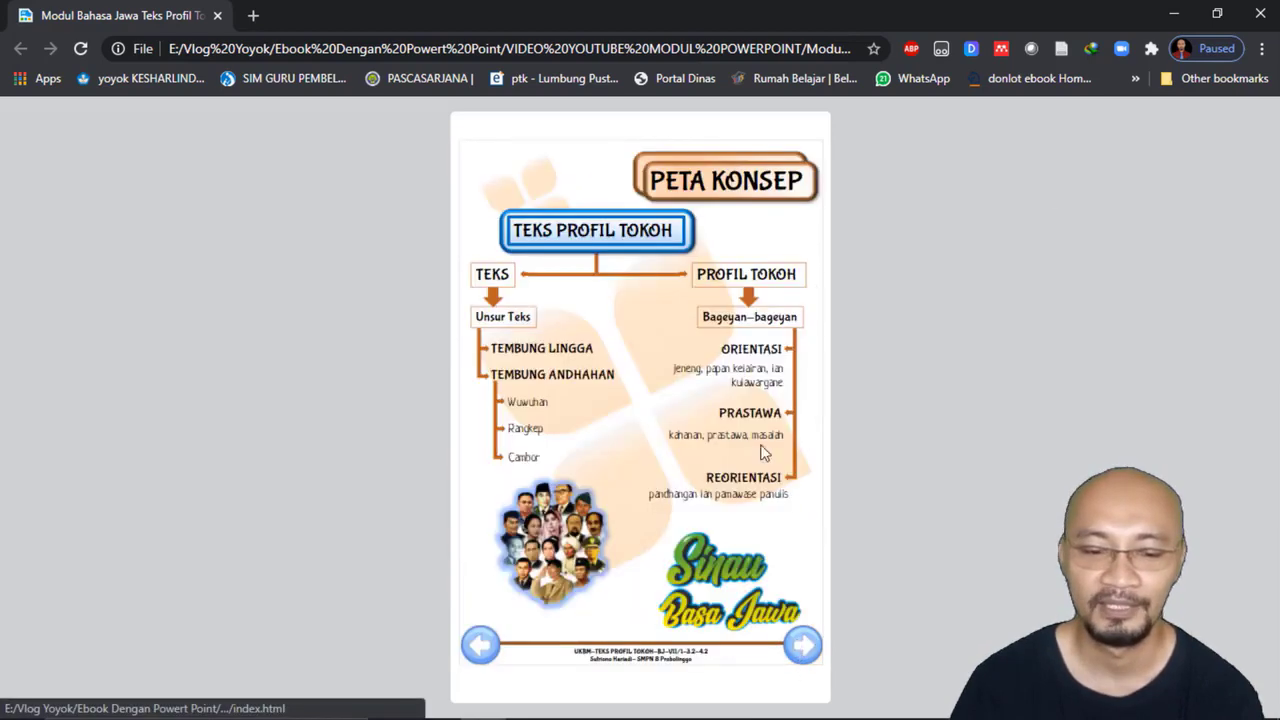
click(1260, 14)
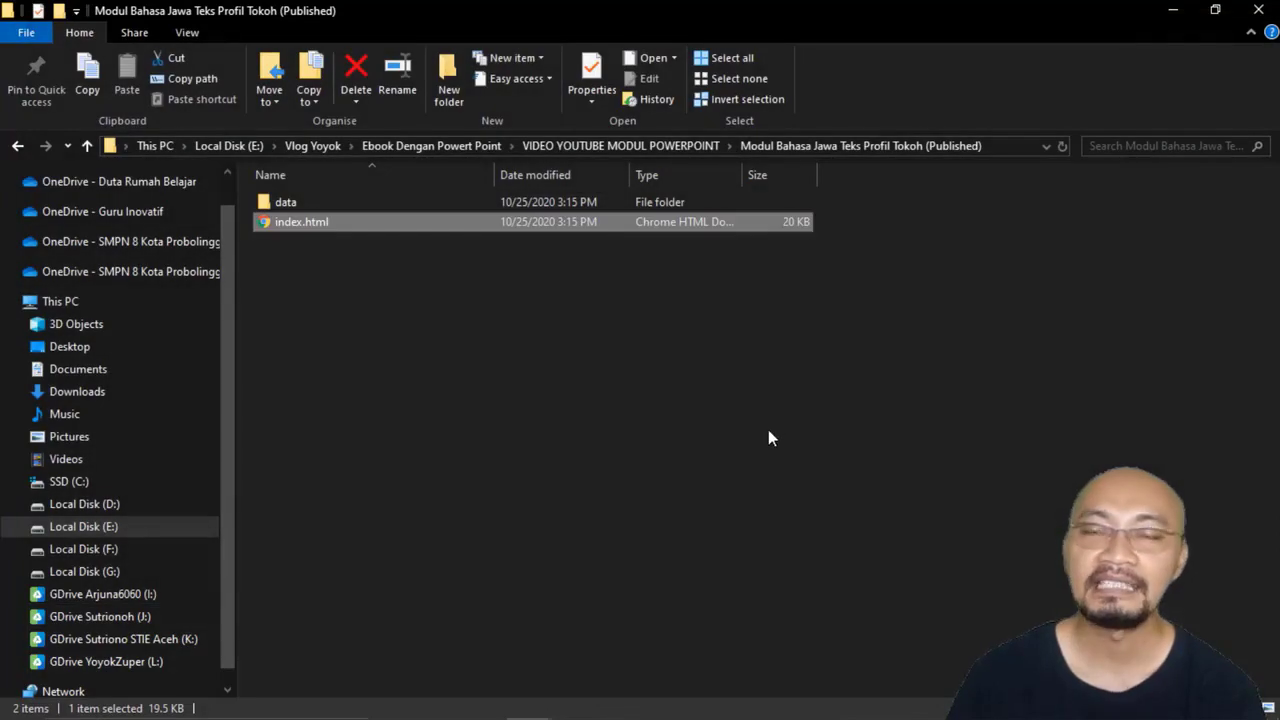
Step: Dismiss iSpring's publishing dialog and minimize both the published-module folder and PowerPoint to reach the desktop
click(769, 431)
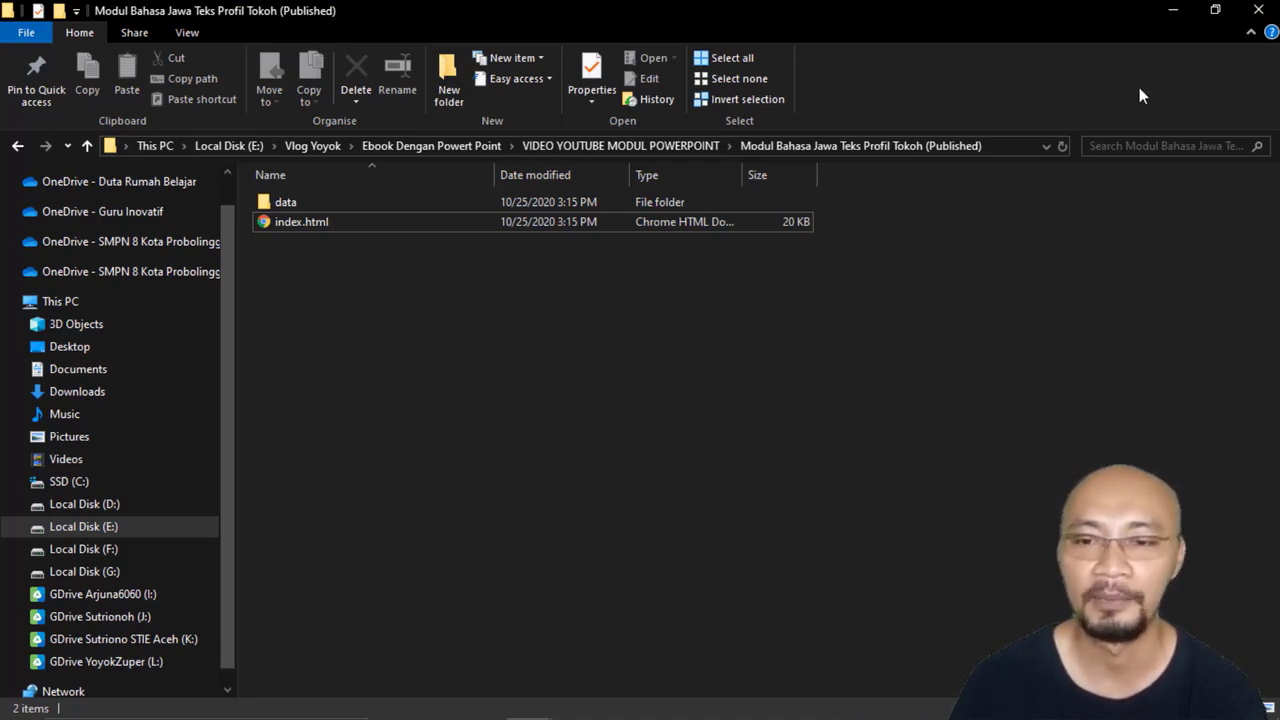
click(1173, 12)
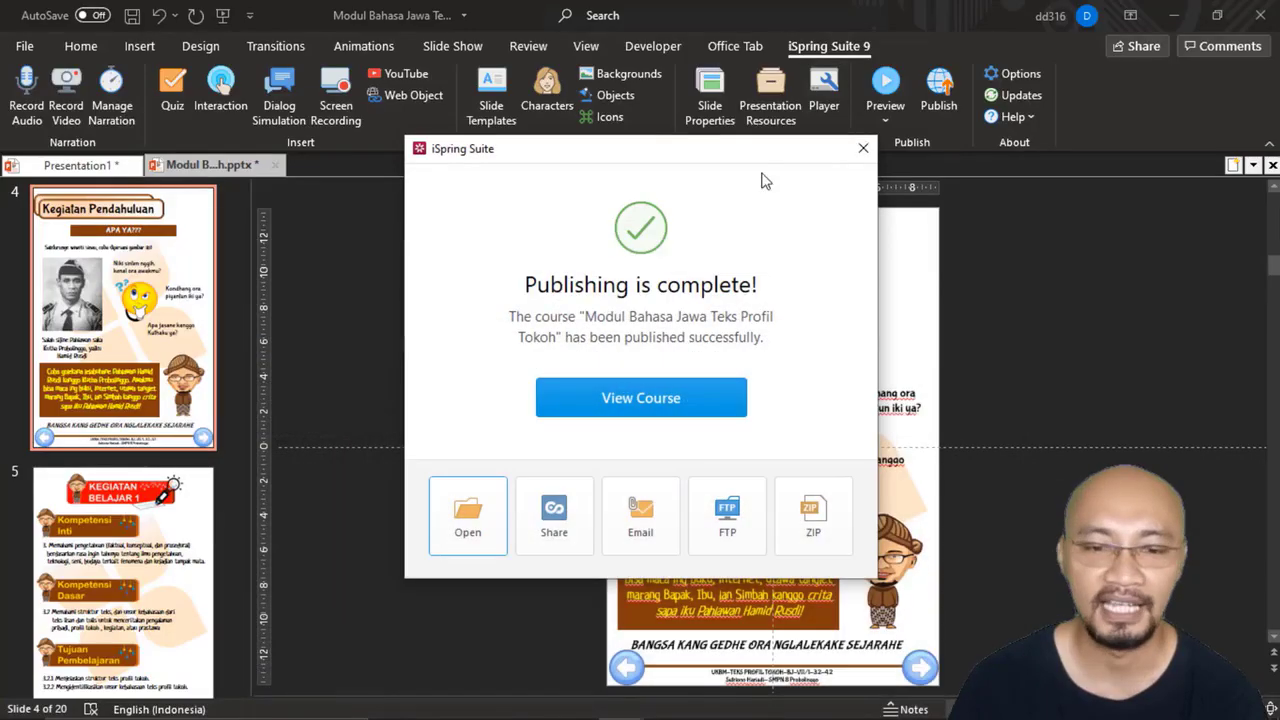
click(862, 148)
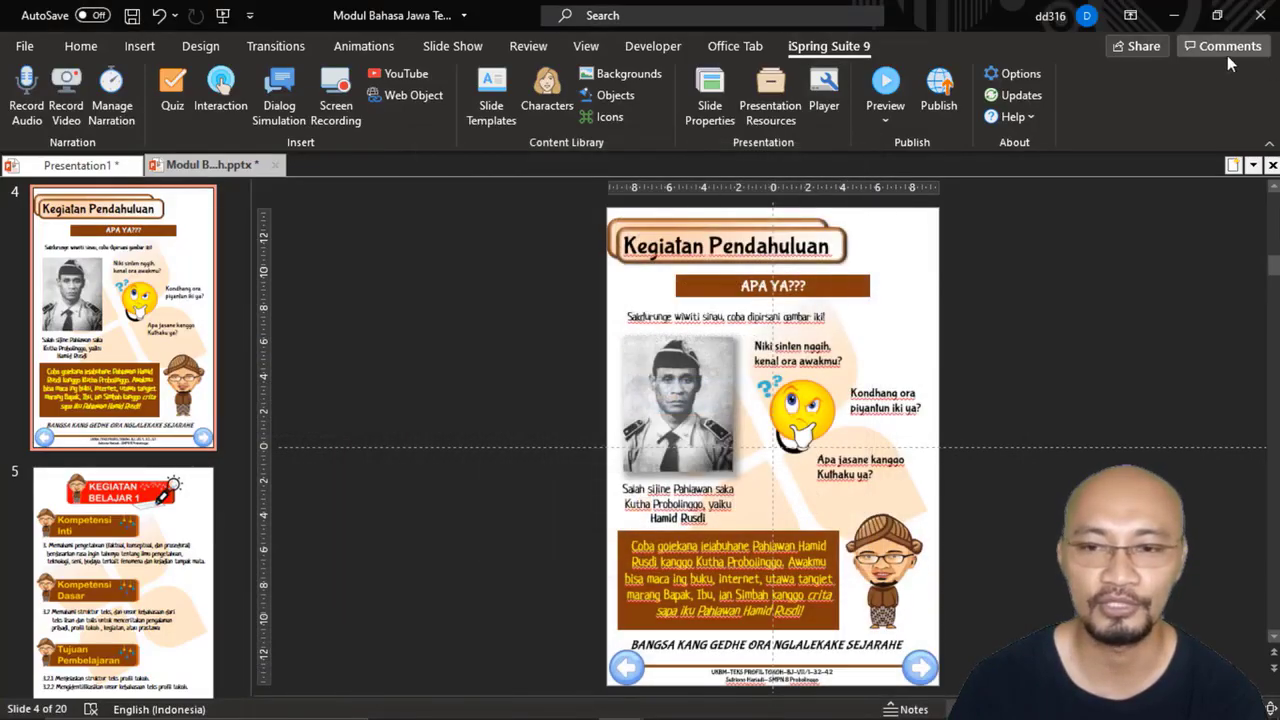
click(1173, 15)
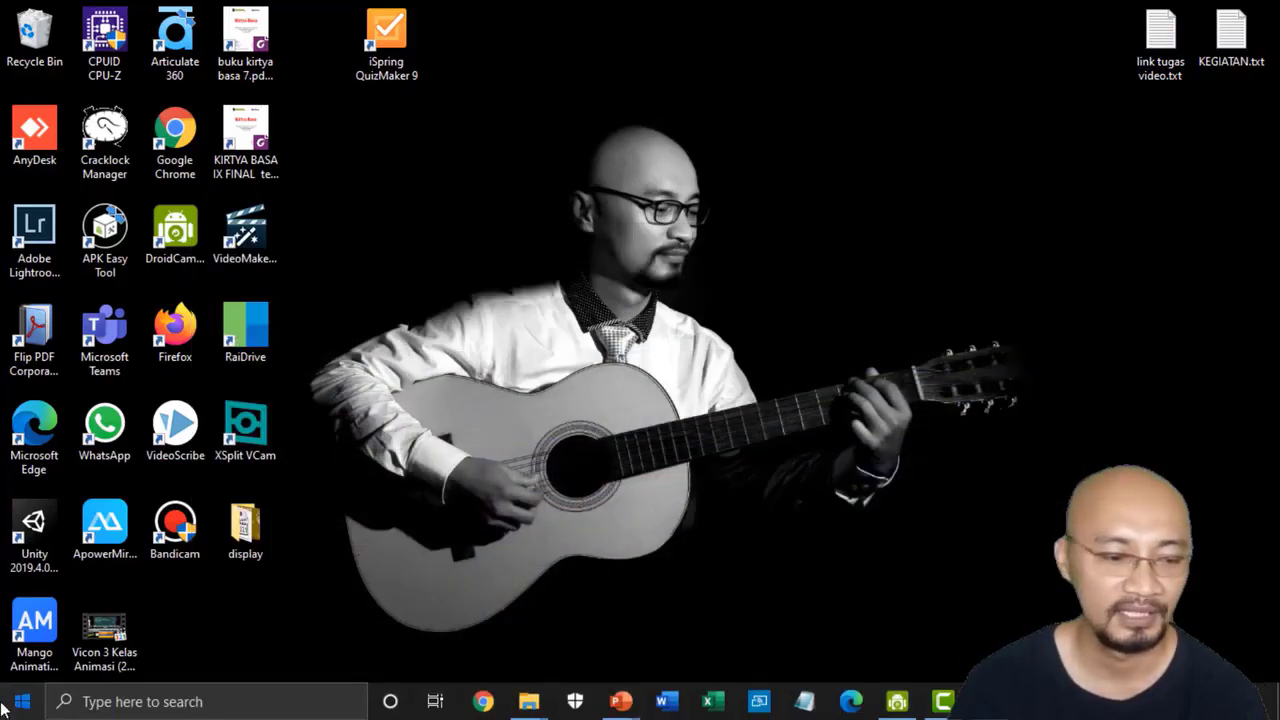
Step: Switch to Website 2 APK Builder Pro, dismissing its notice about an instance already running
click(22, 702)
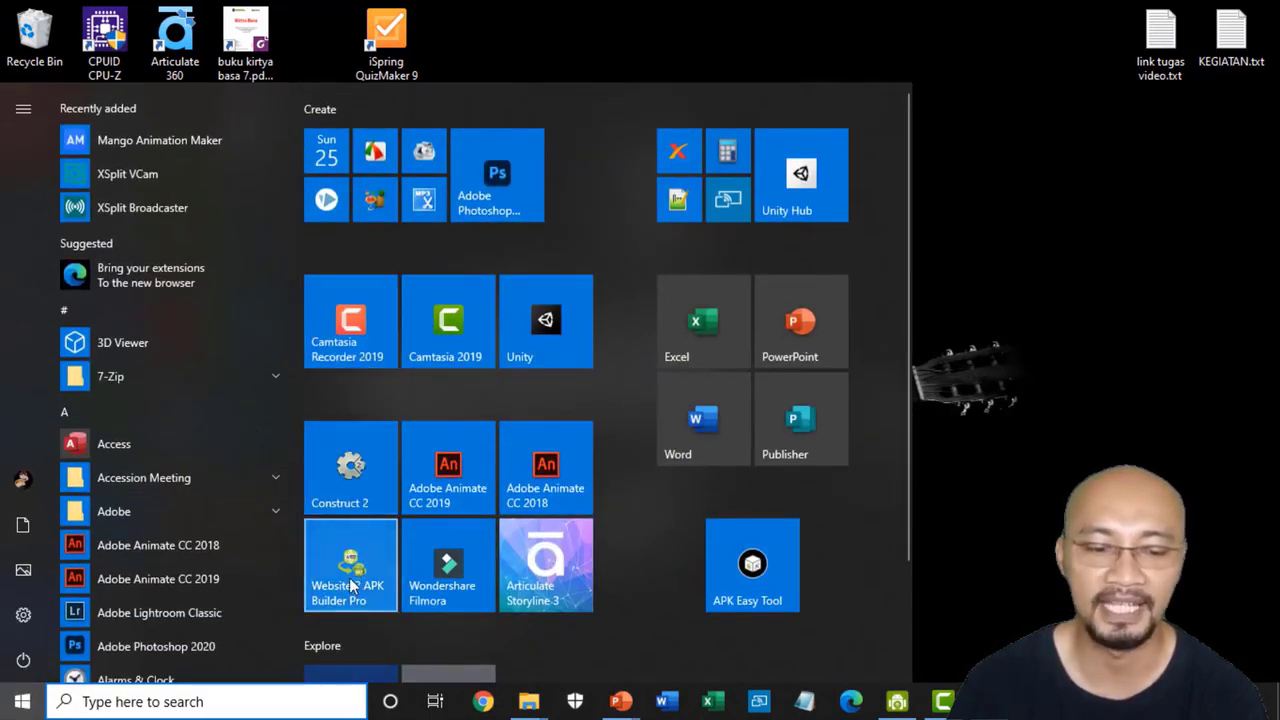
click(350, 585)
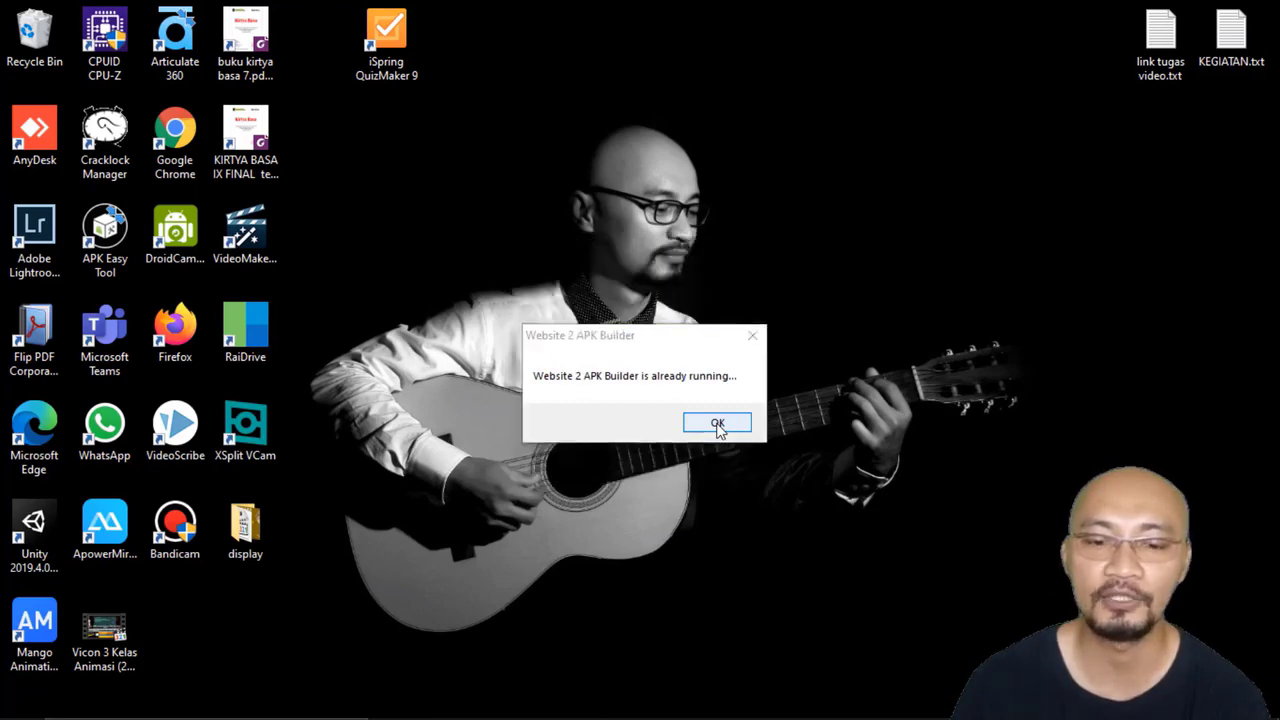
click(718, 424)
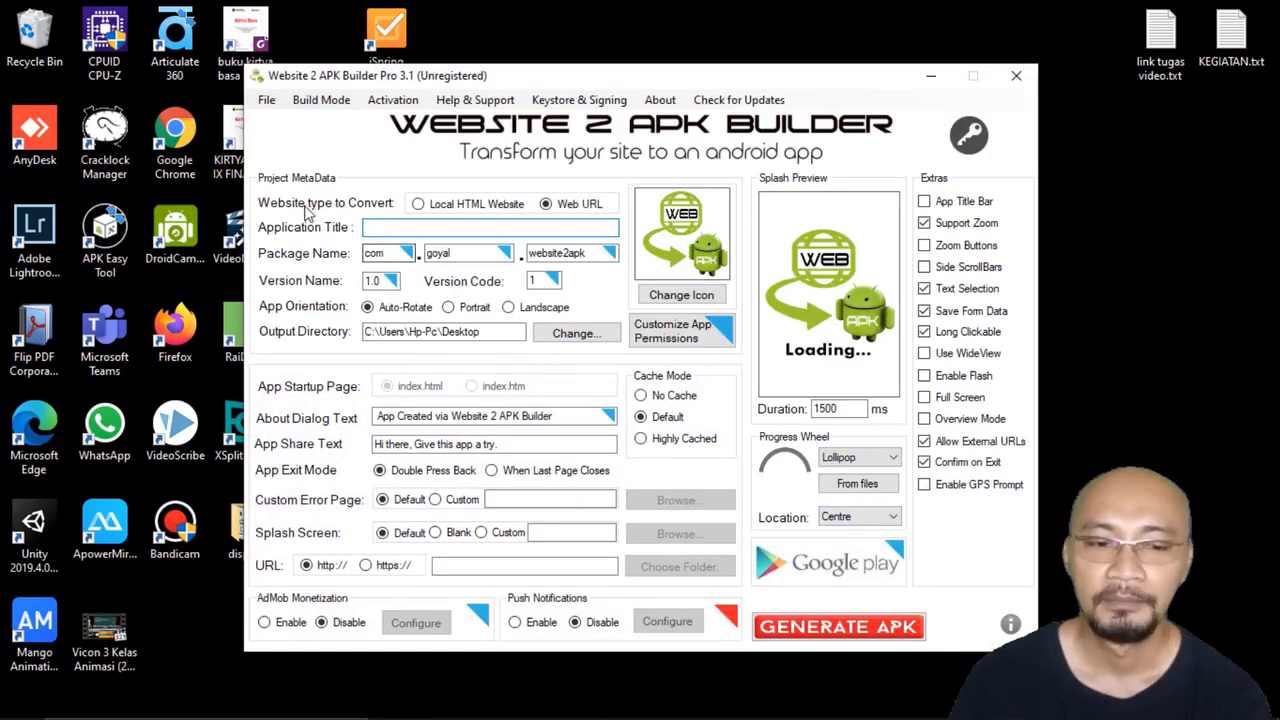
Step: Configure the app as a Local HTML Website titled "modul bahasa jawa 2", with Portrait orientation and a Blank splash screen
click(420, 204)
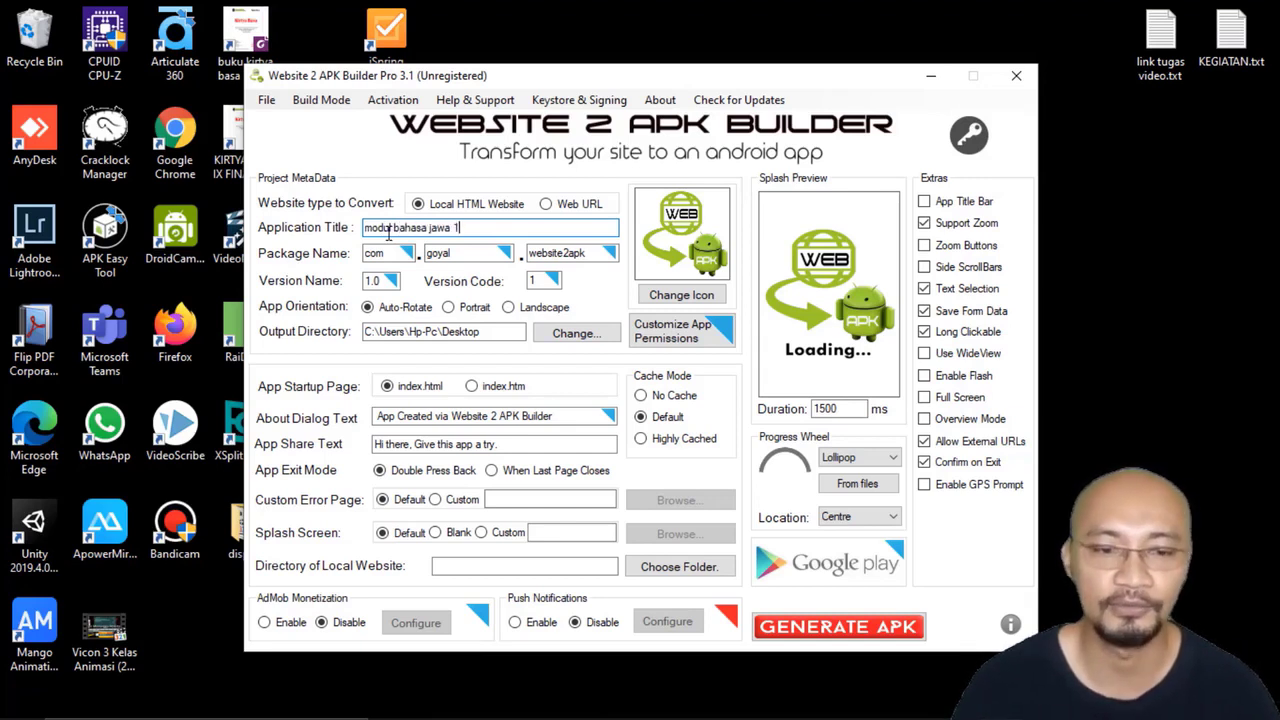
key(BackSpace)
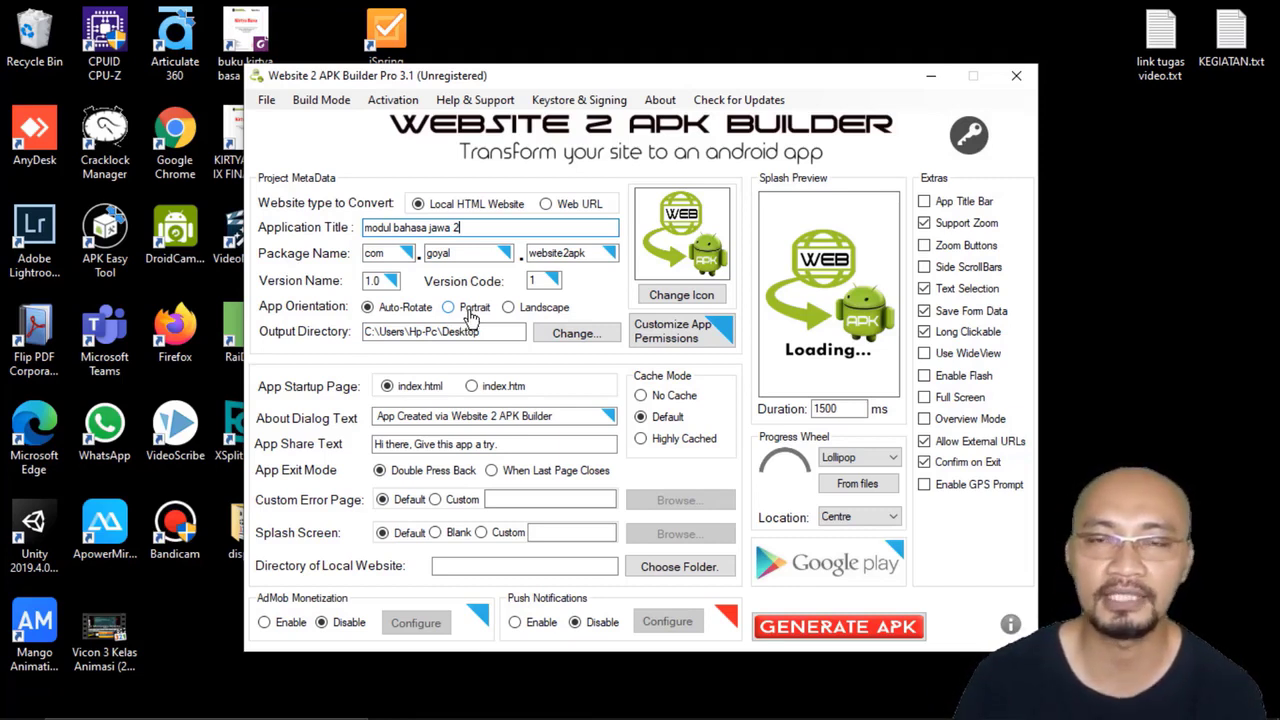
click(471, 312)
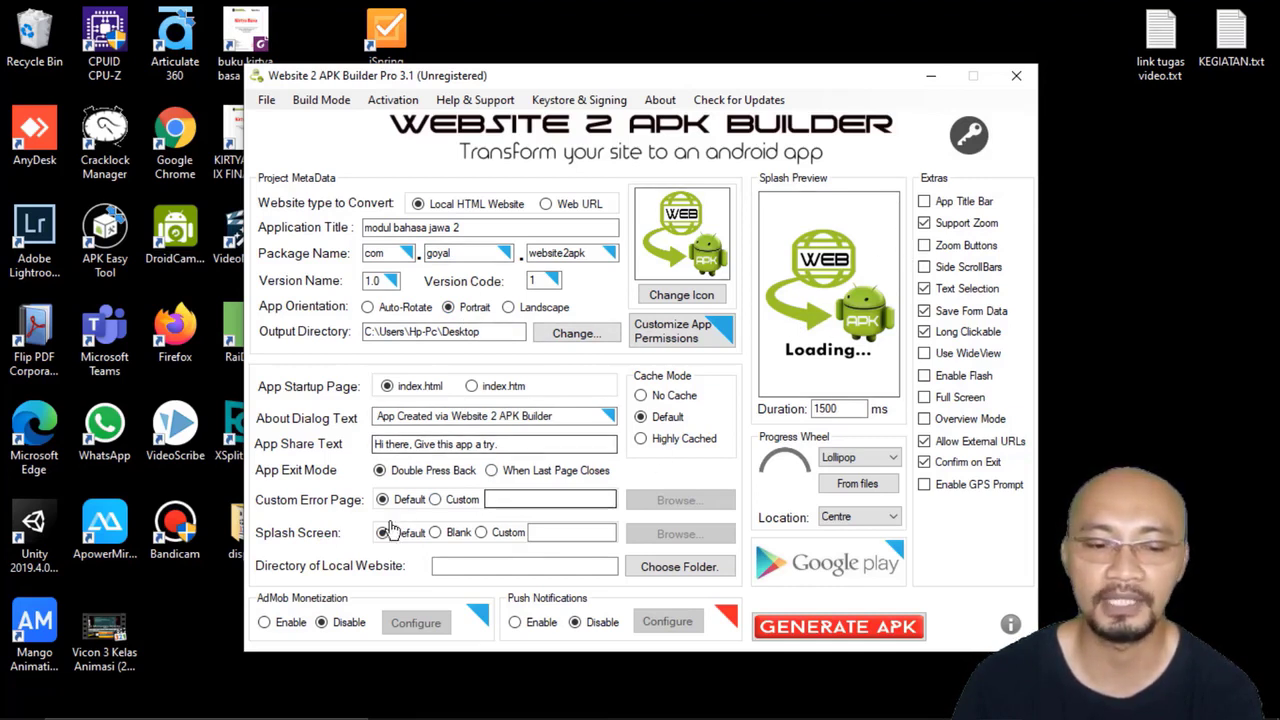
click(448, 536)
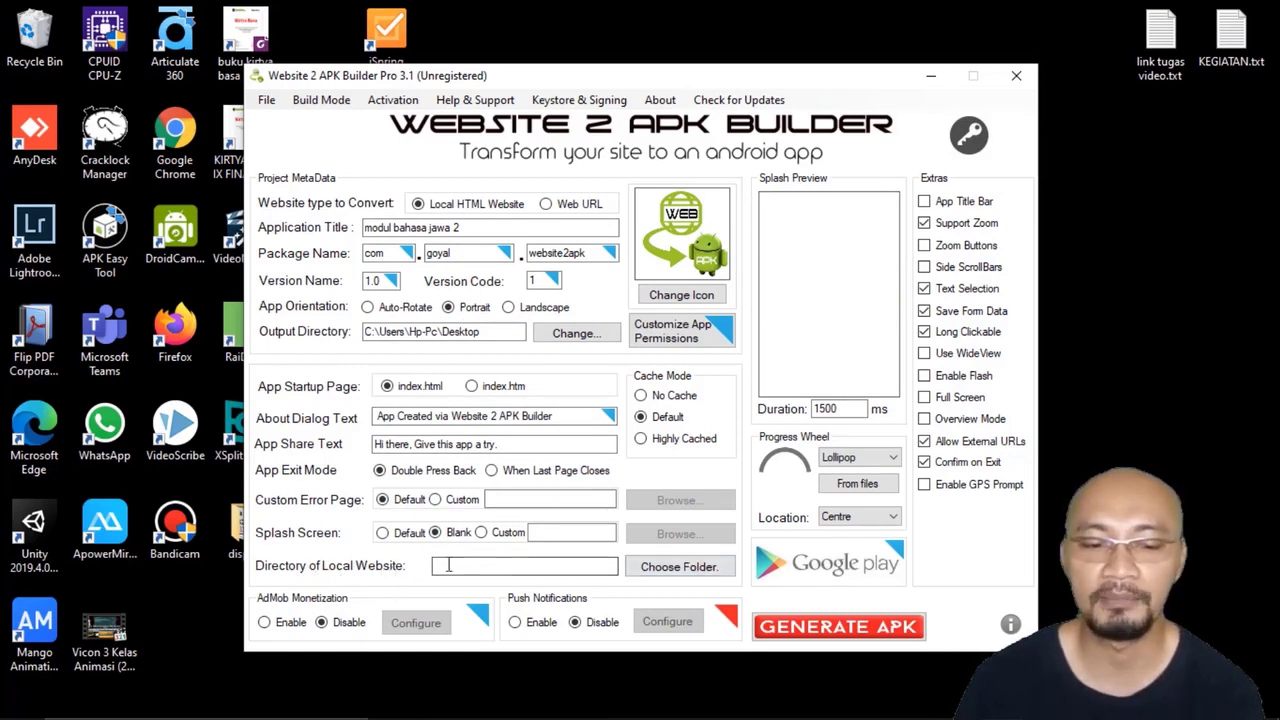
Step: Set the local website directory to "Modul Bahasa Jawa Teks Profil Tokoh (Published)" inside VIDEO YOUTUBE MODUL POWERPOINT, under Vlog Yoyok's Ebook Dengan Powert Point on drive E
click(676, 568)
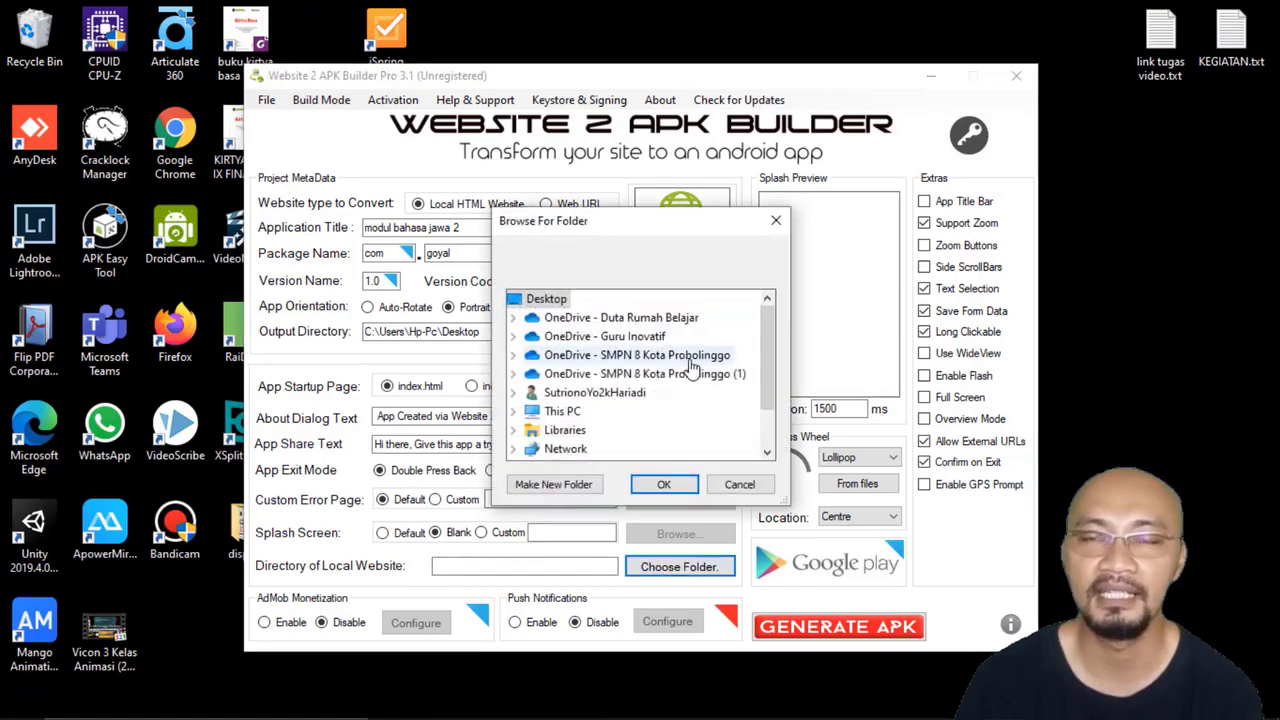
scroll(690, 365, down, 1)
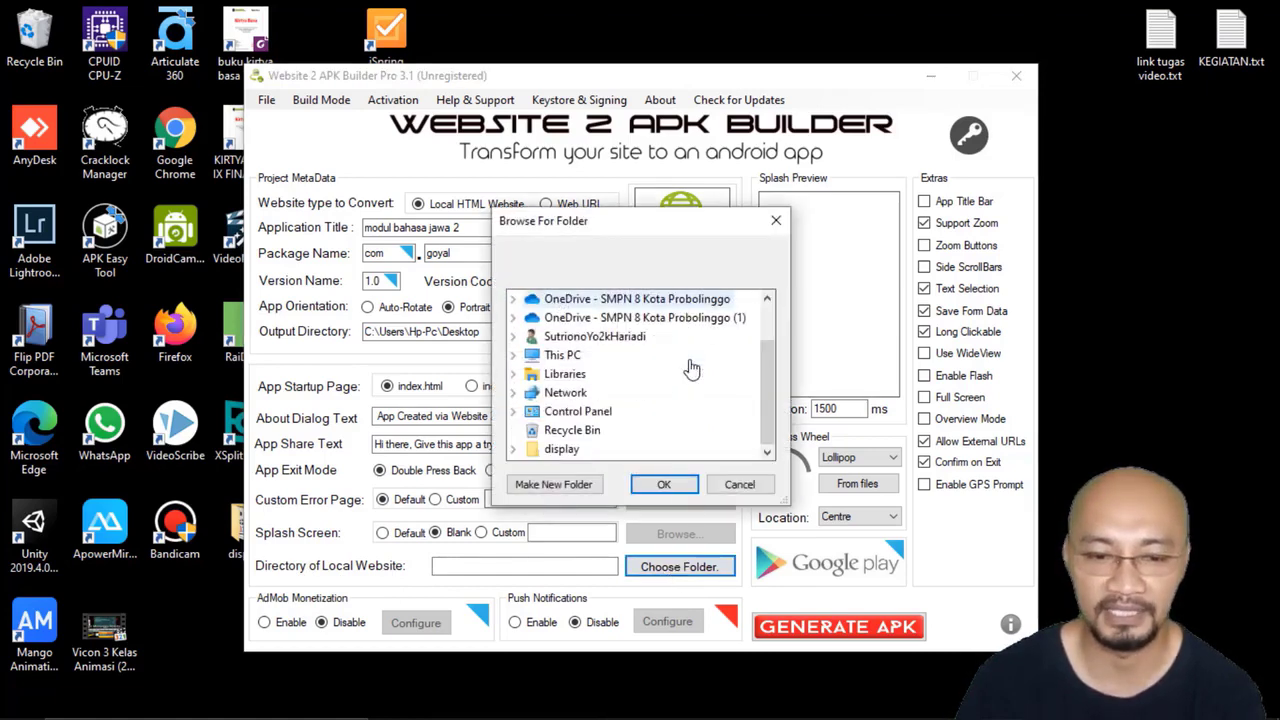
click(513, 355)
scroll(533, 343, down, 3)
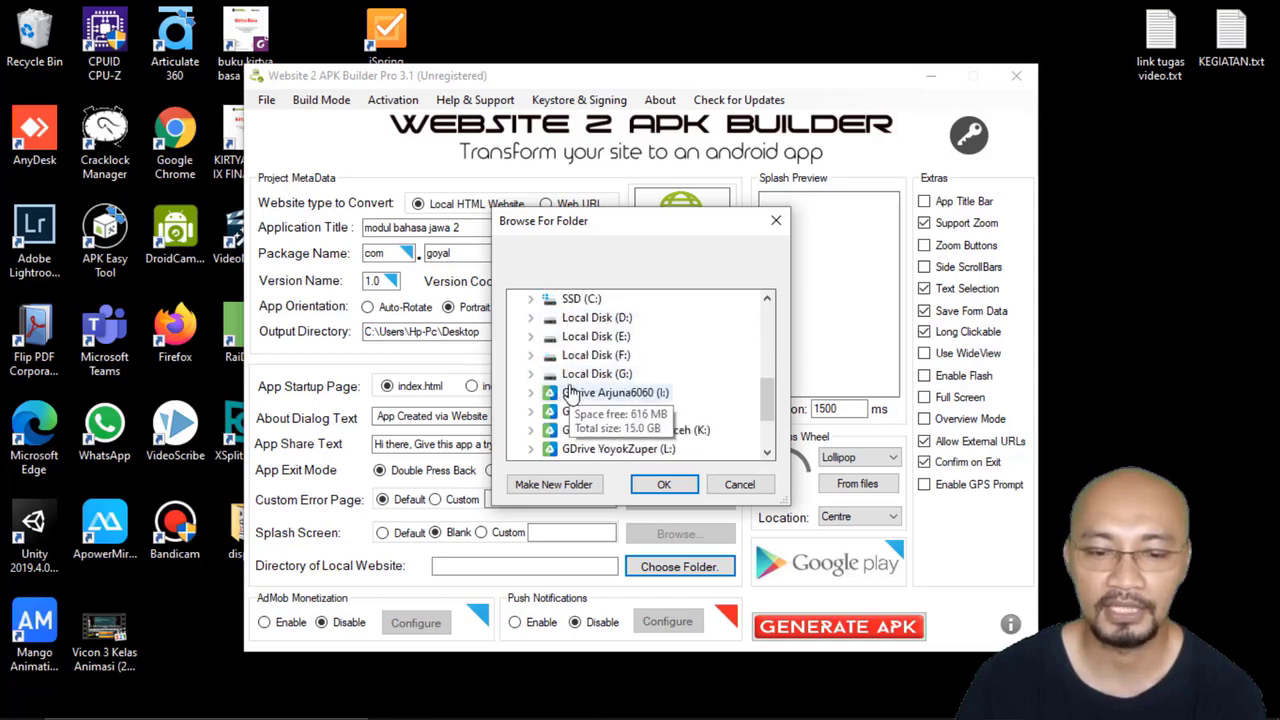
click(533, 343)
scroll(585, 365, down, 5)
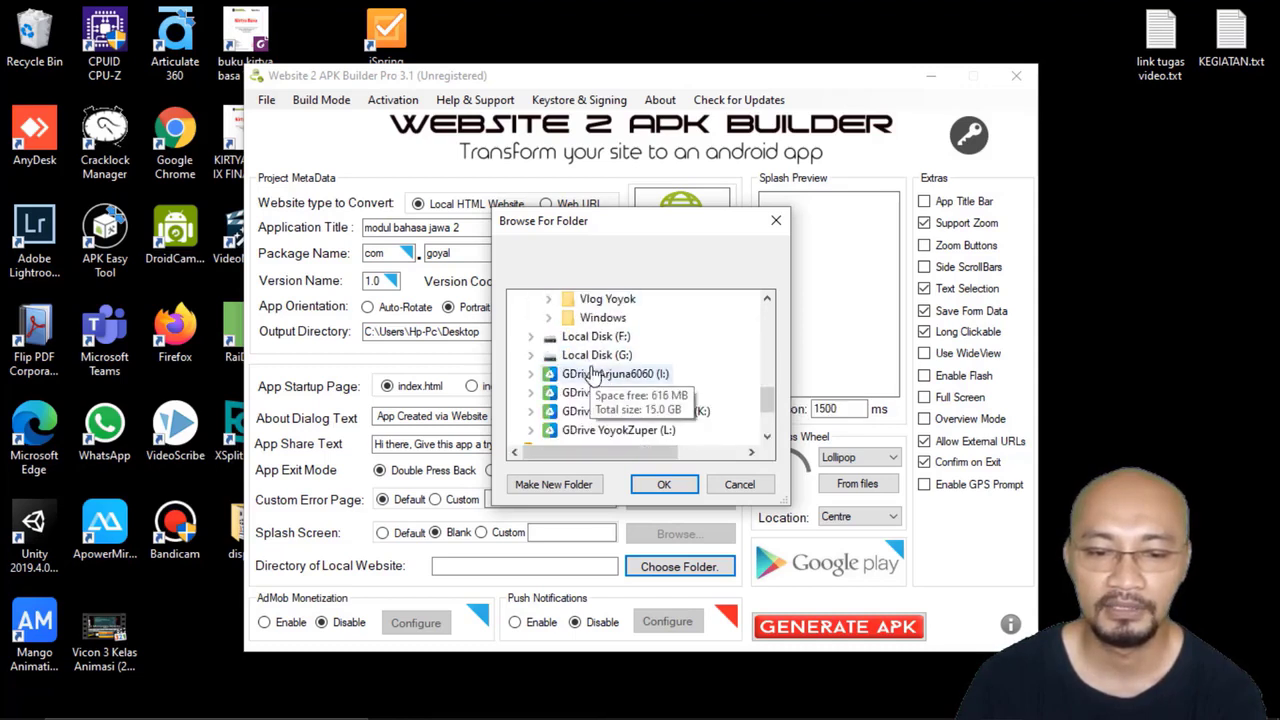
click(548, 299)
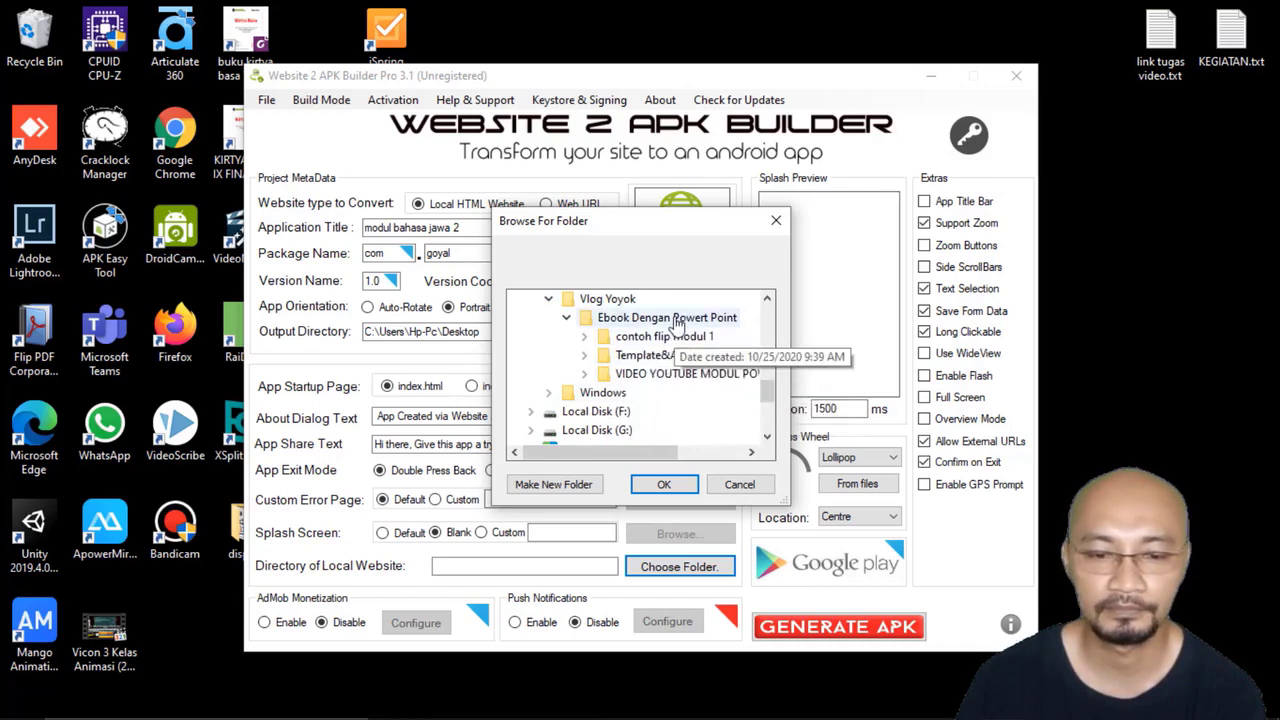
click(584, 373)
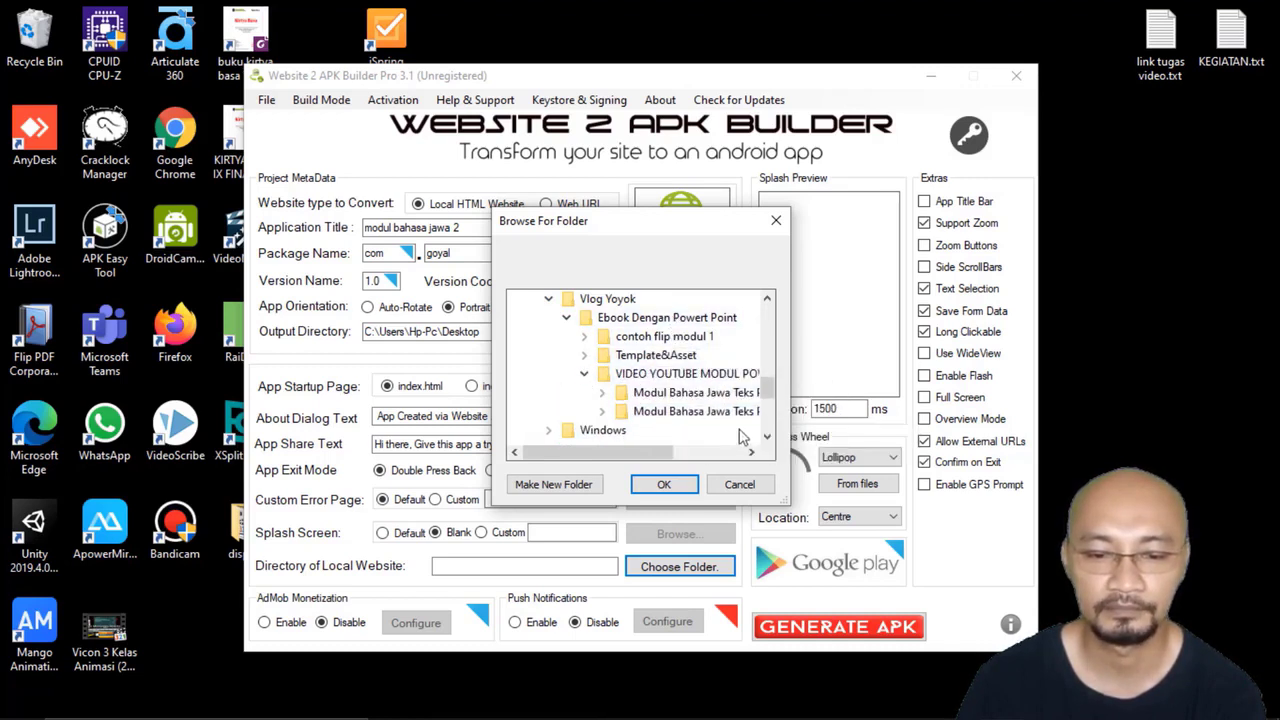
drag(660, 454, 729, 465)
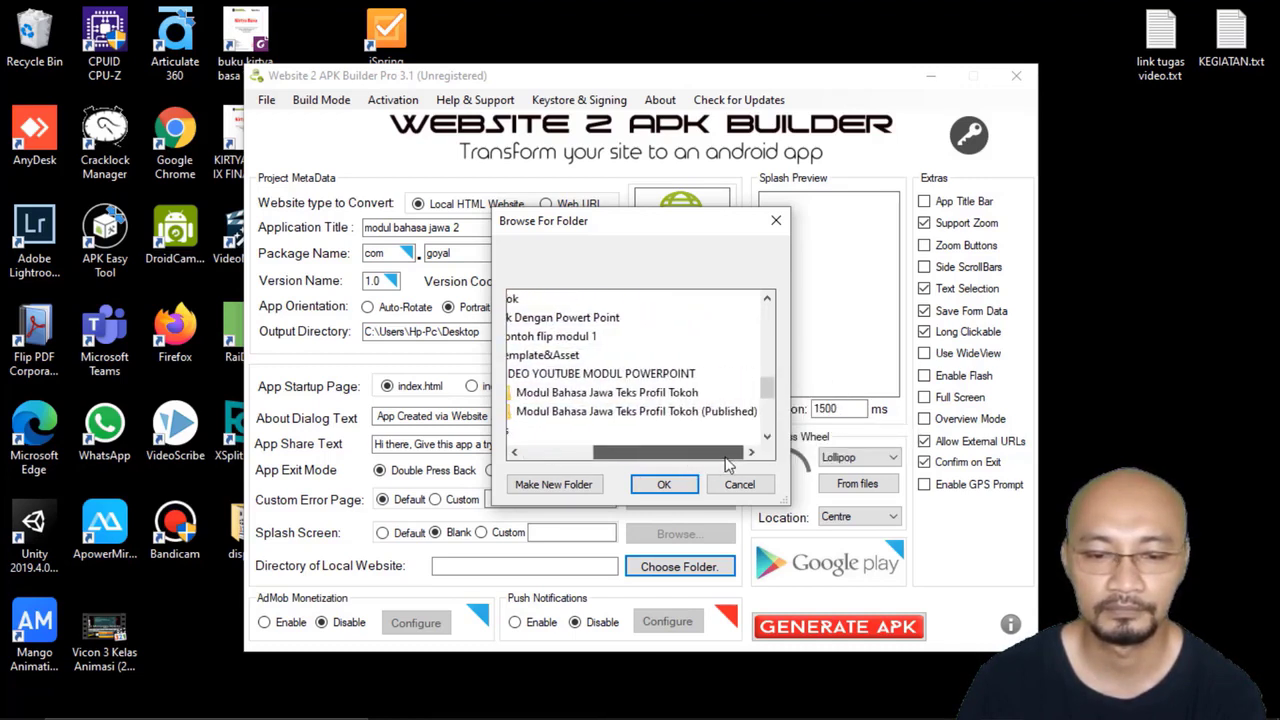
click(657, 418)
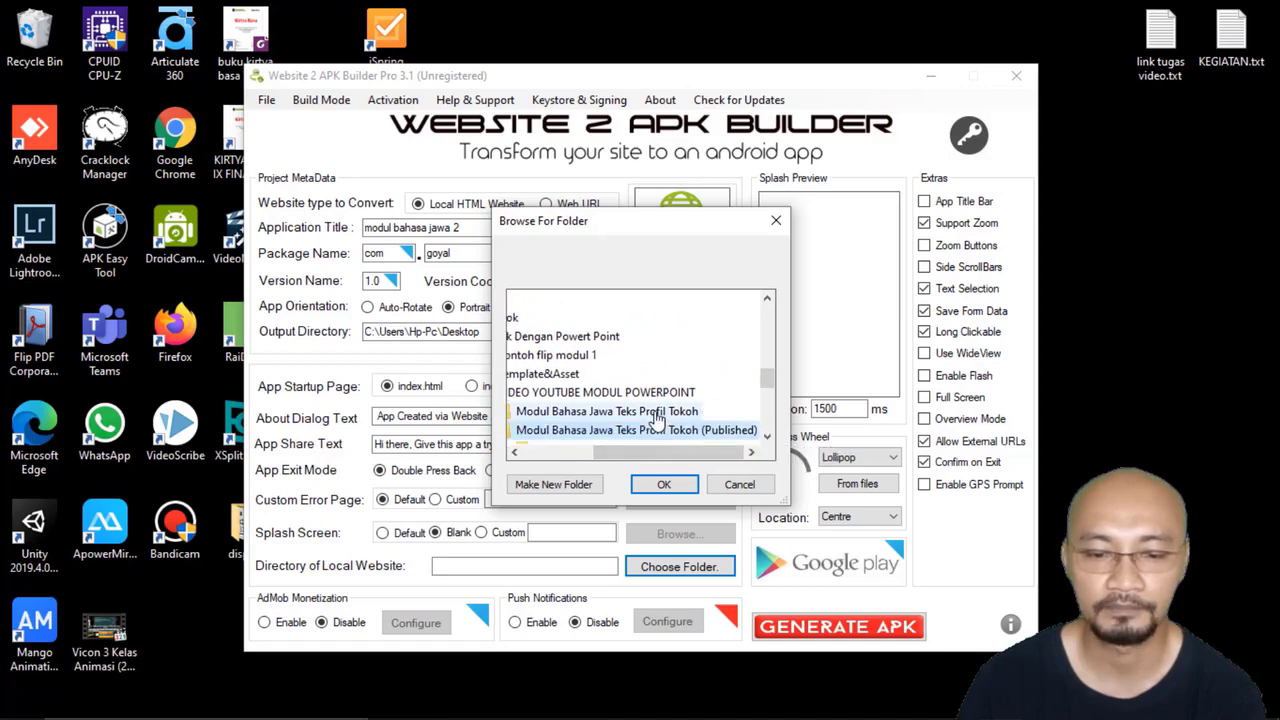
click(664, 485)
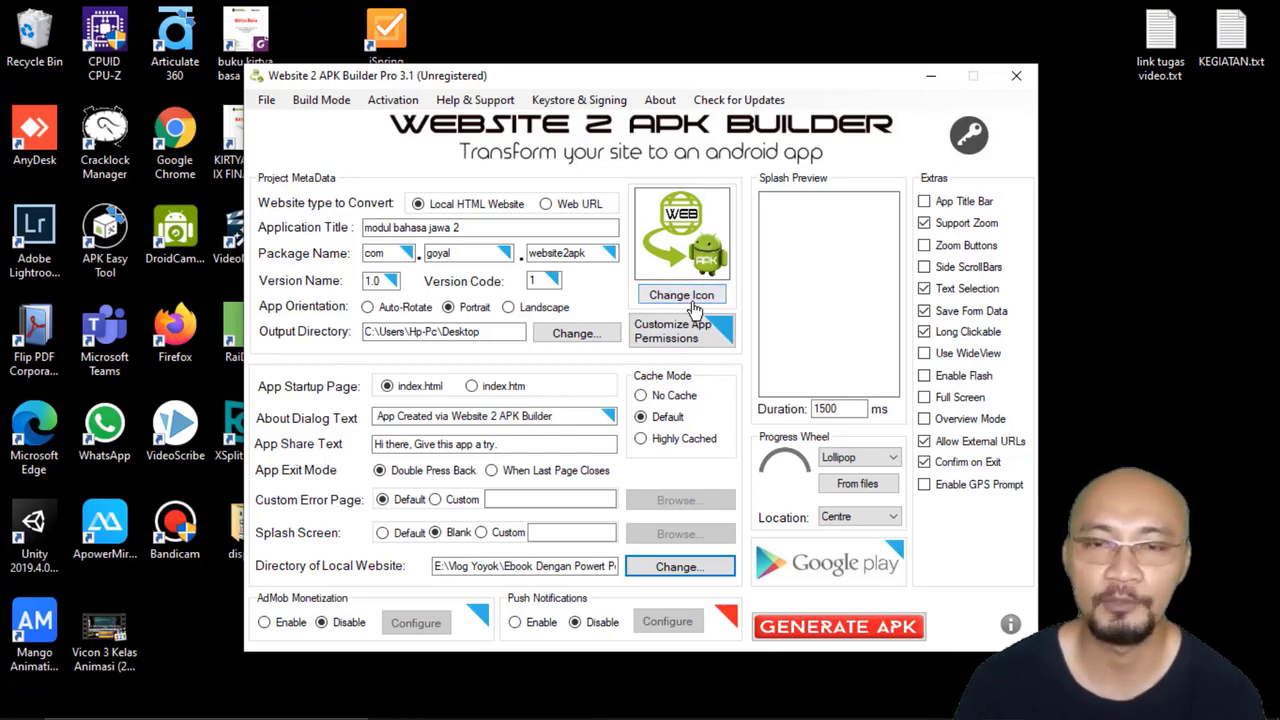
Step: Change the app icon to the PNG of the cartoon teacher in brown Javanese dress from the Foto Kartun folder on drive D
click(693, 298)
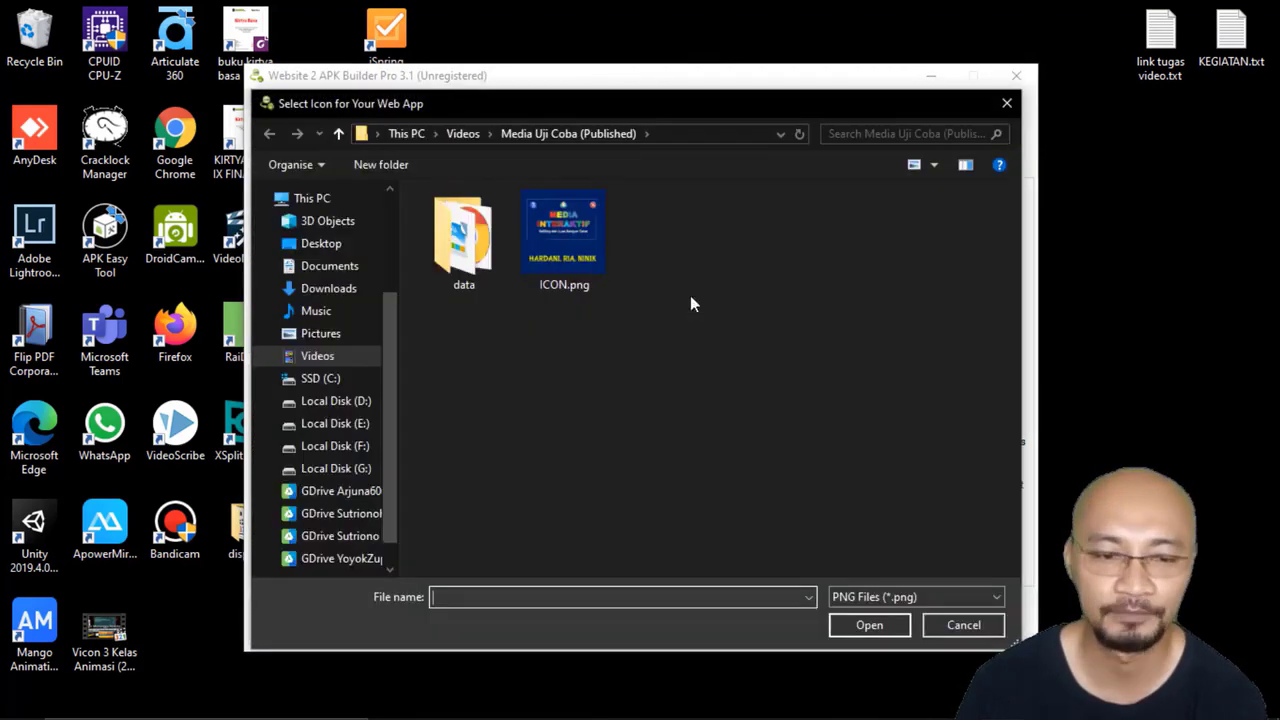
click(355, 423)
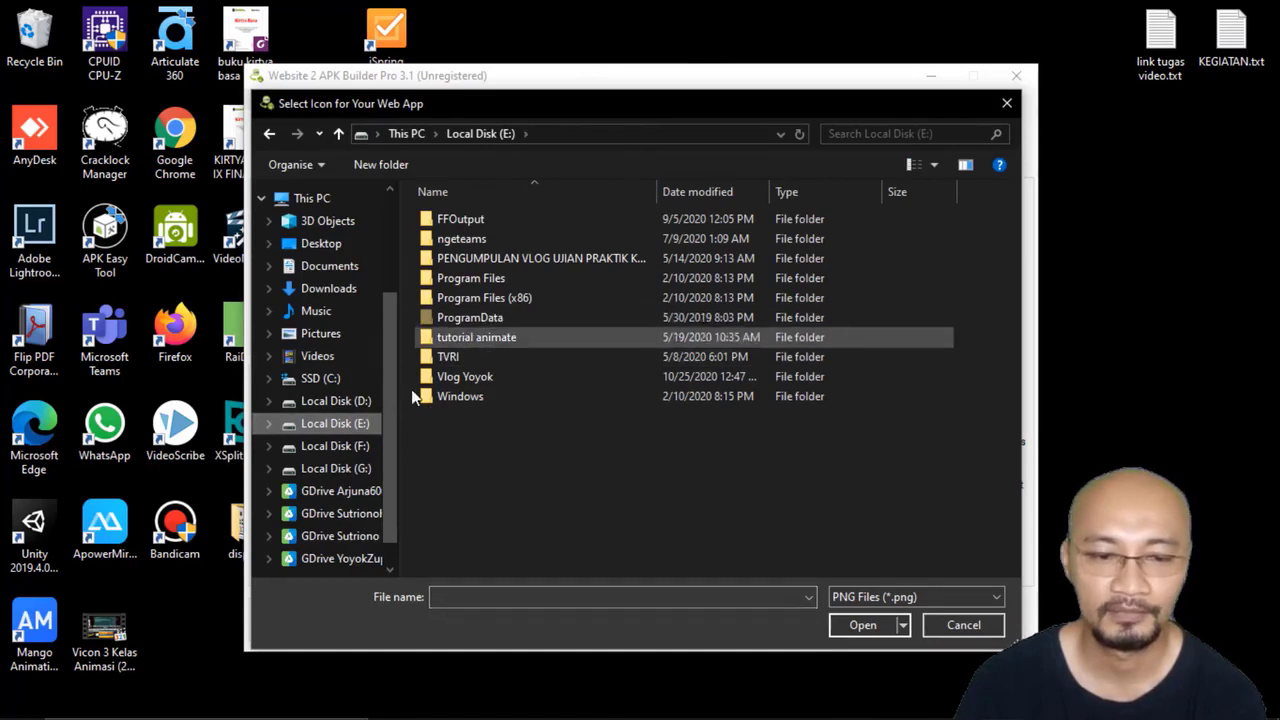
click(365, 403)
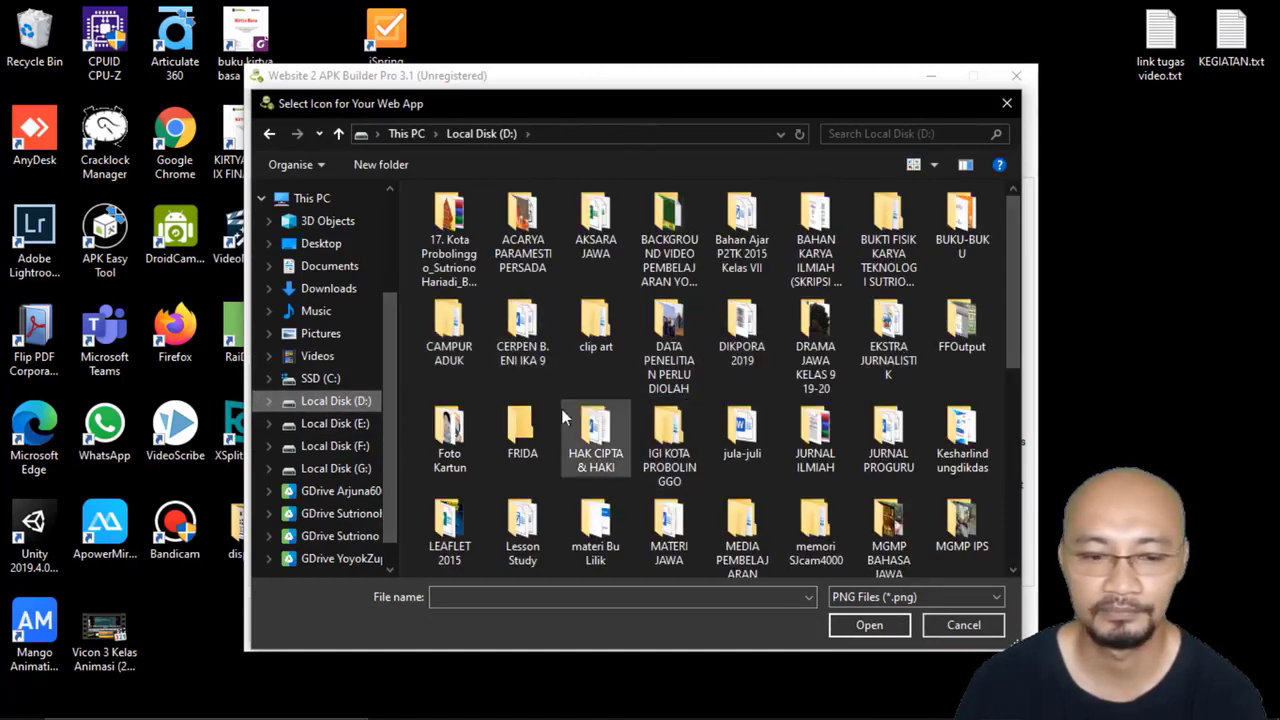
double_click(455, 428)
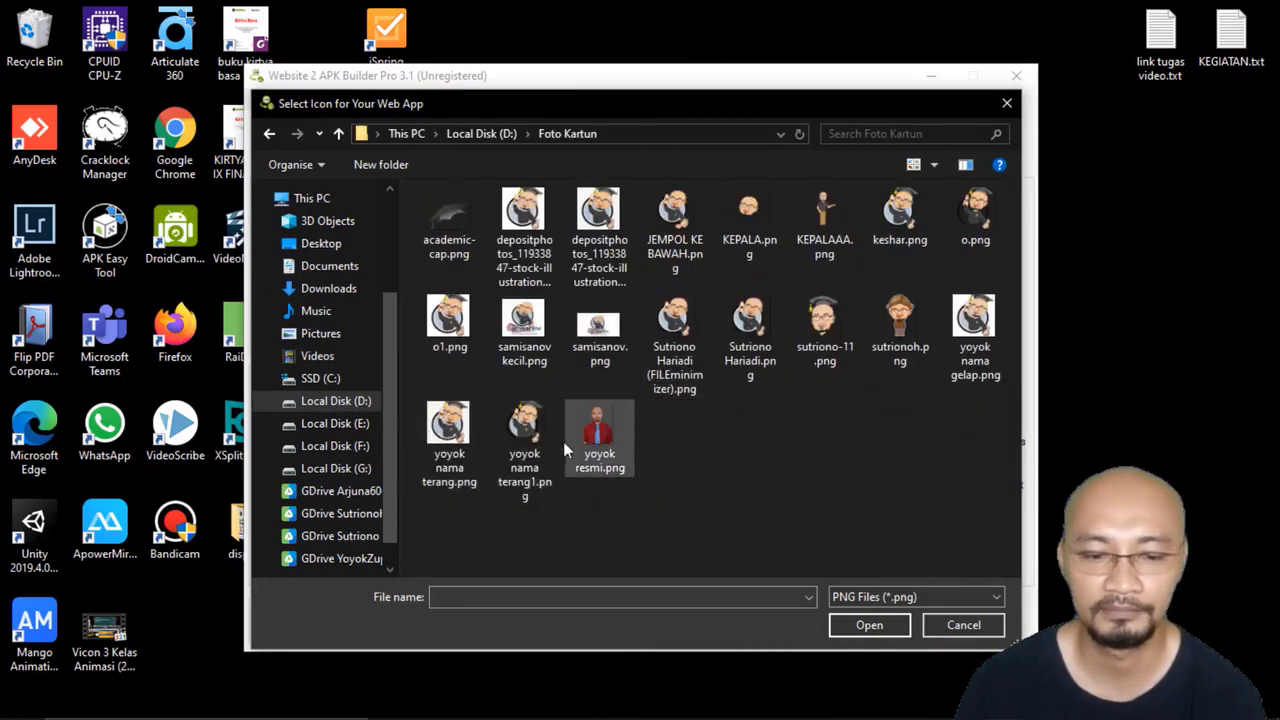
click(899, 340)
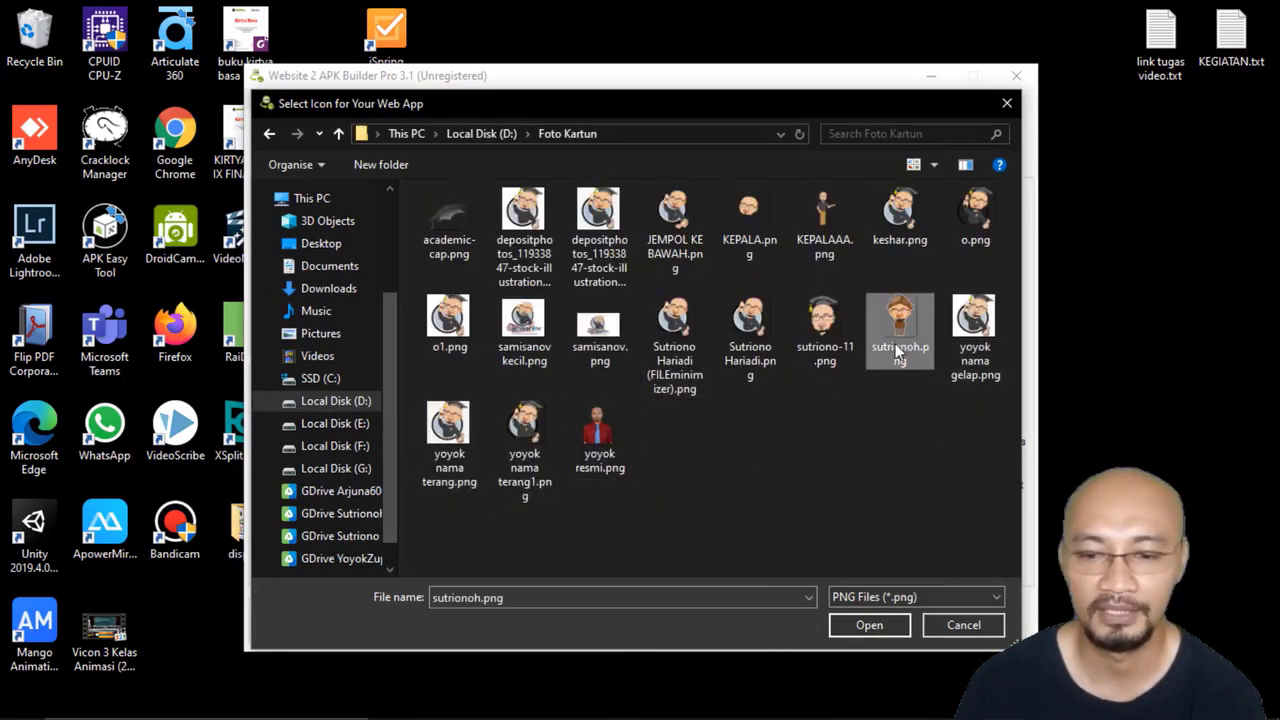
click(869, 625)
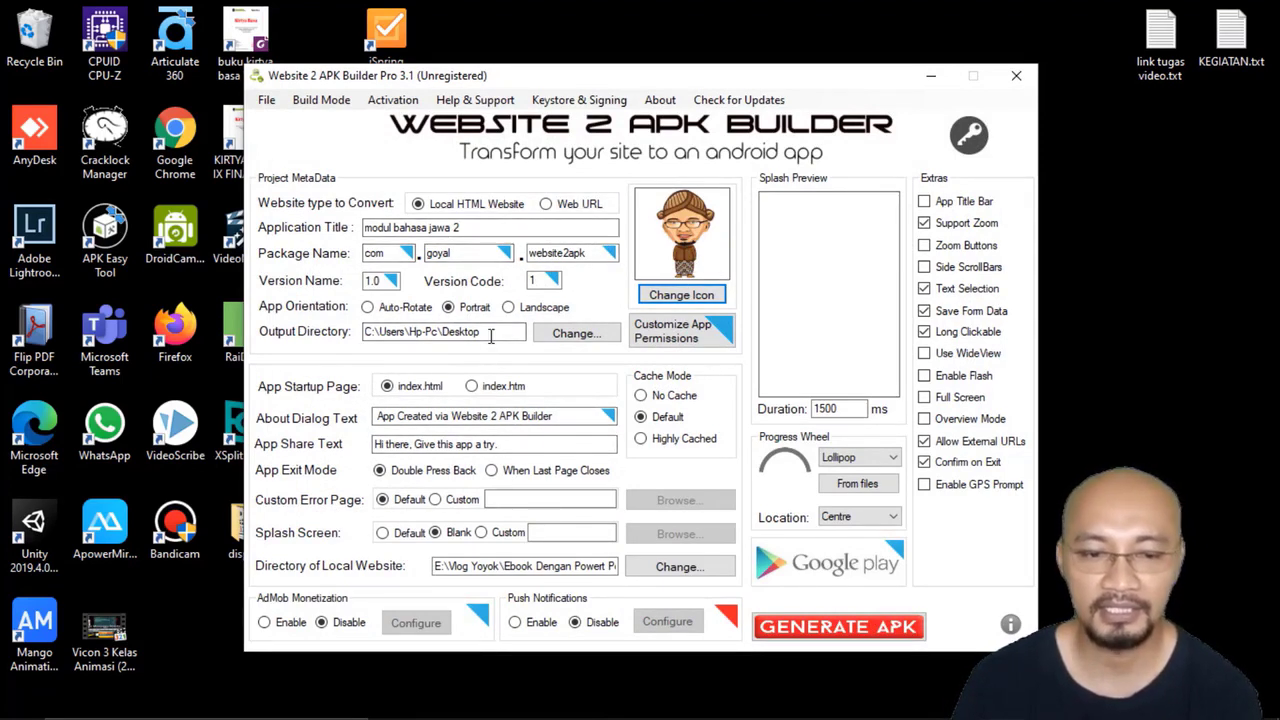
Step: Generate the APK from the configured project and finish the build process
click(845, 630)
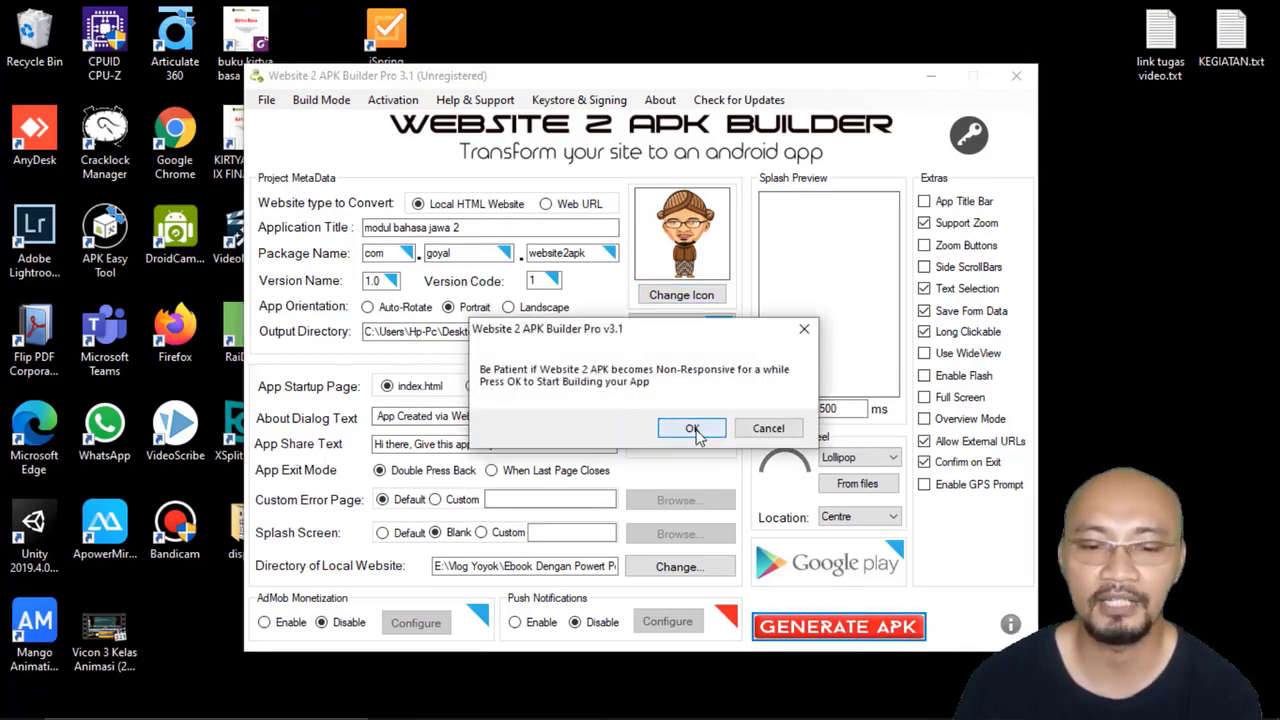
click(692, 429)
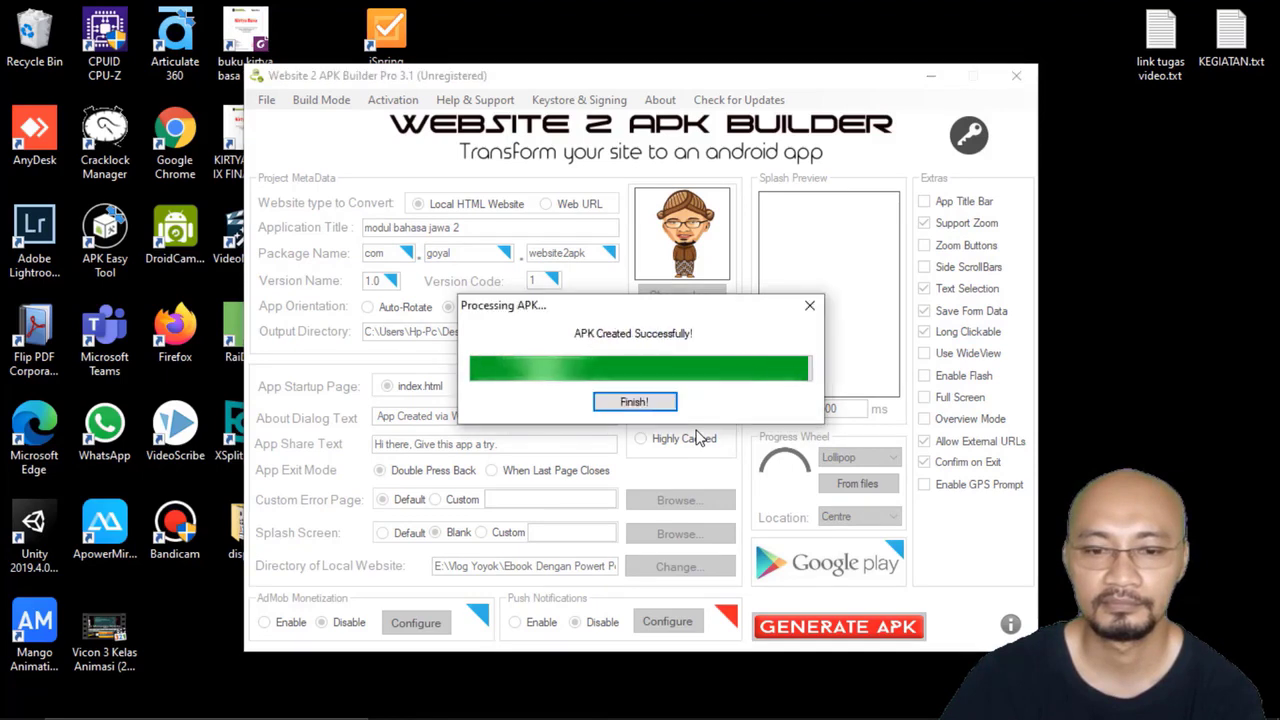
click(645, 406)
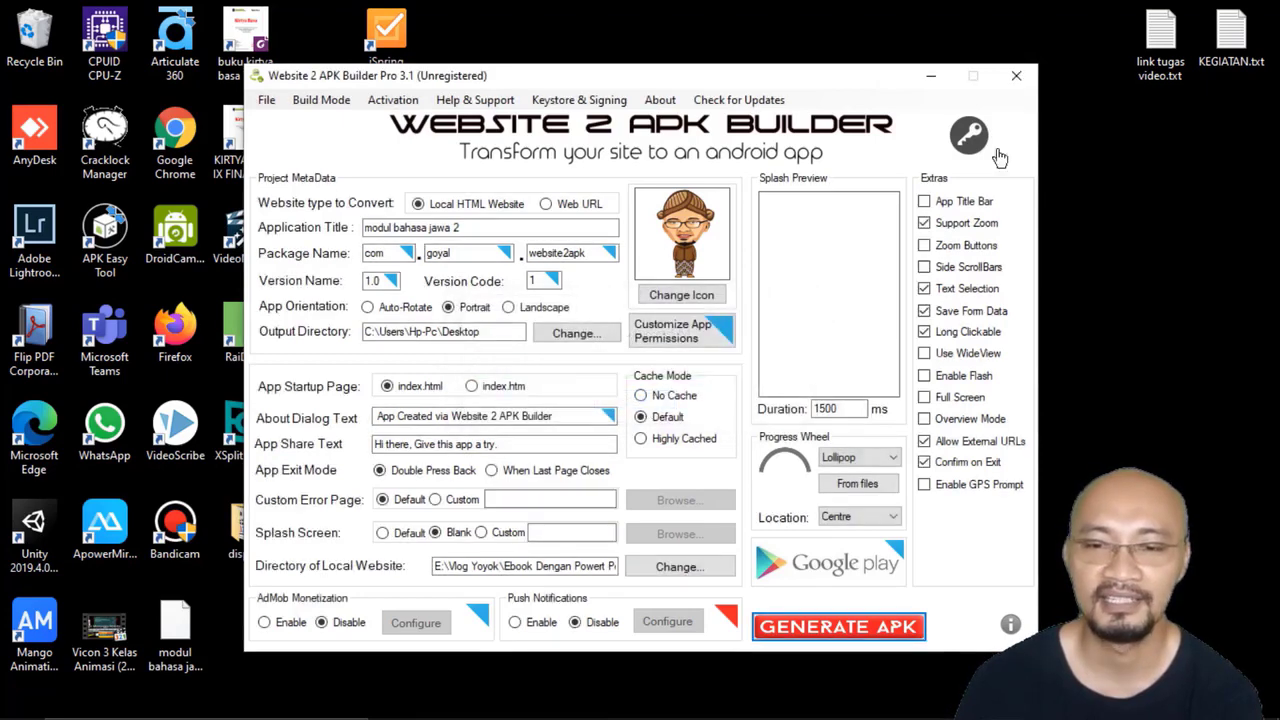
Step: Close Website 2 APK Builder and move the generated "modul bahasa jawa 2" APK file to an empty area of the desktop
click(1018, 80)
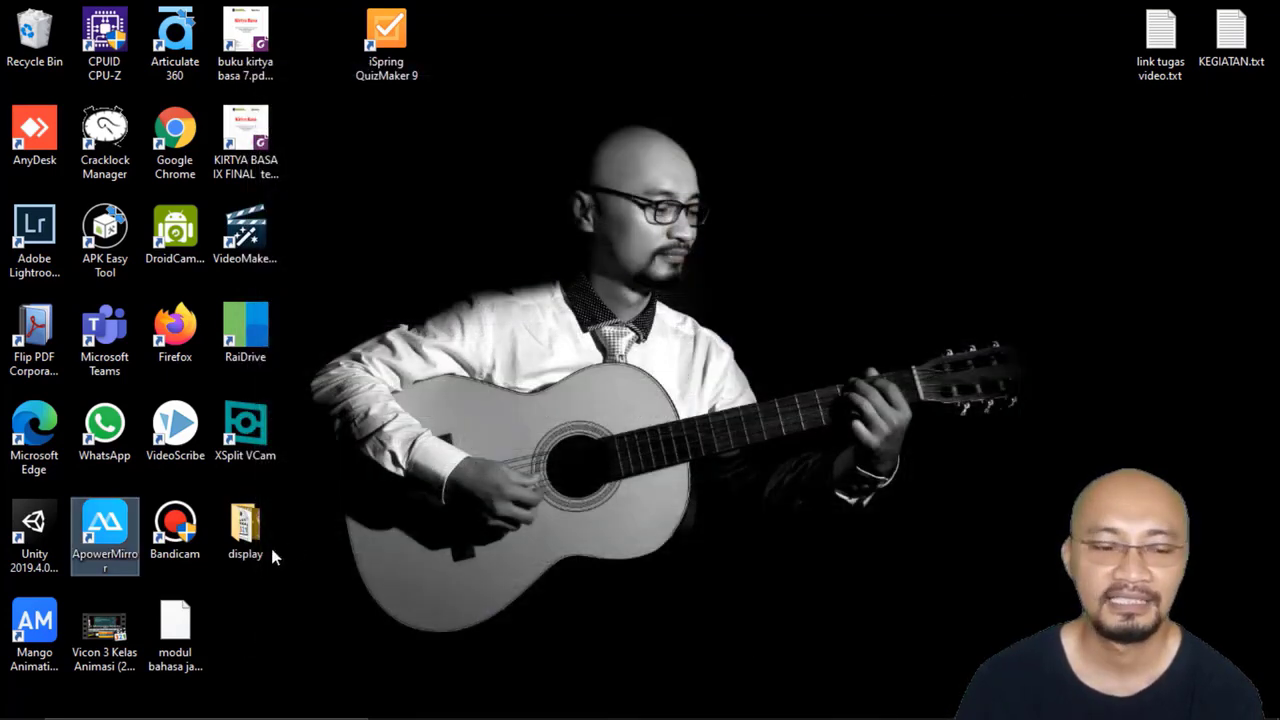
click(170, 645)
drag(170, 645, 866, 60)
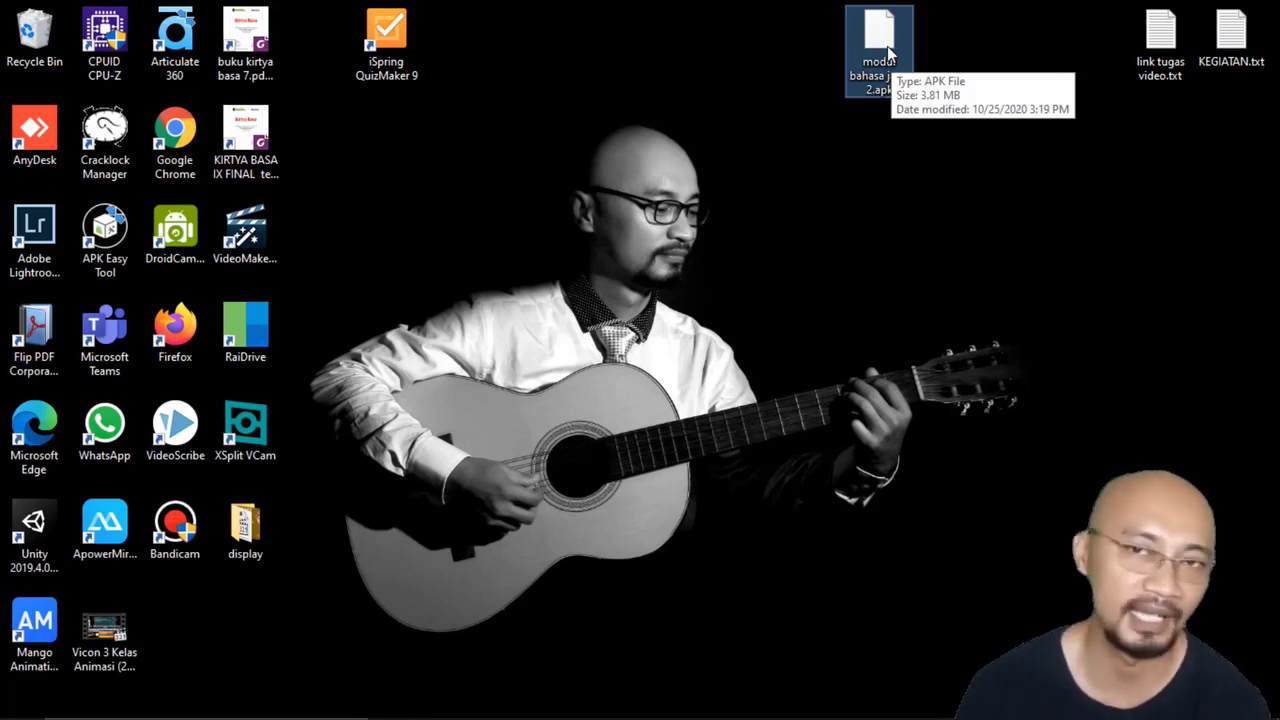
drag(887, 46, 552, 59)
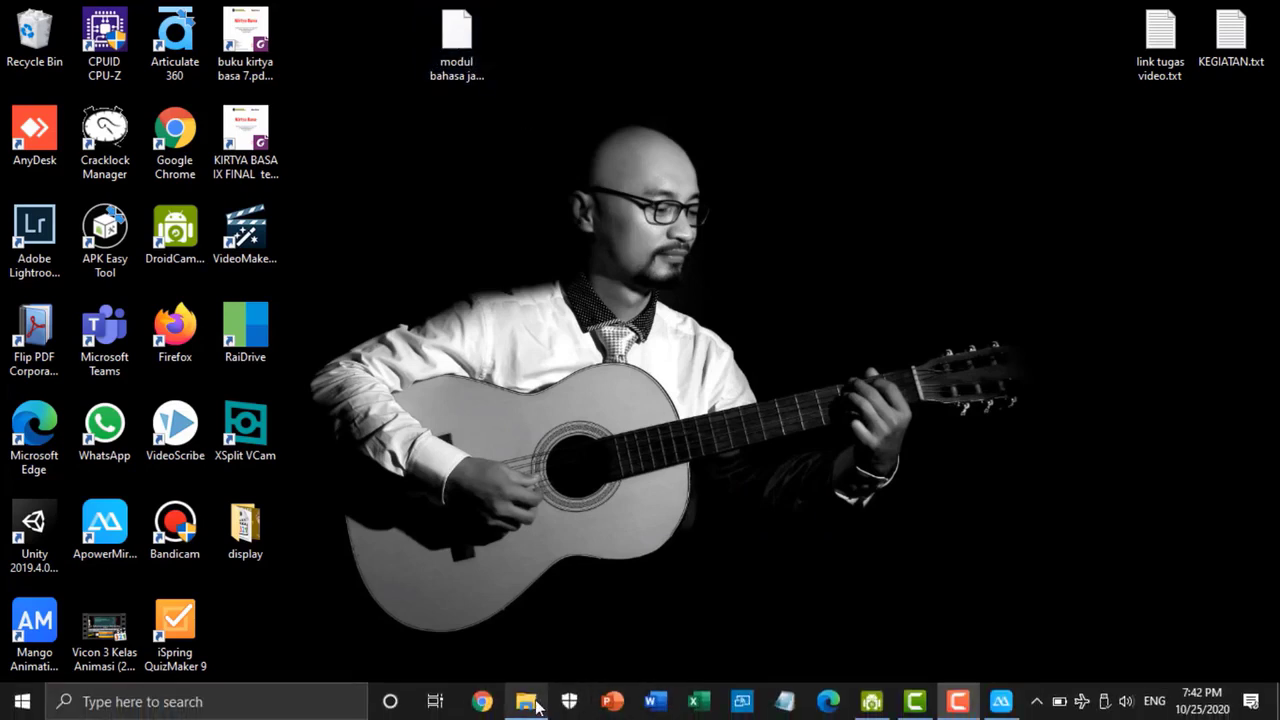
Step: Copy modul bahasa jawa 2.apk from the Desktop folder into the Phone storage of the Galaxy Note9, using File Explorer
click(530, 705)
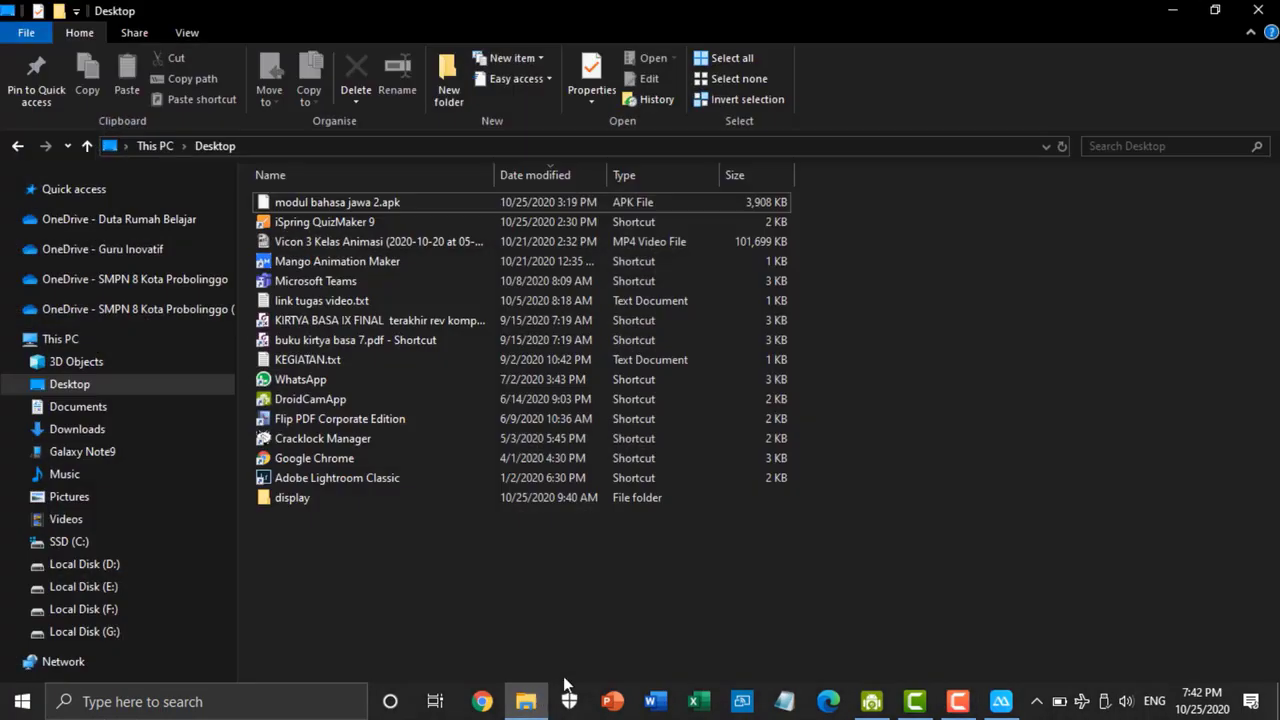
click(294, 201)
right_click(295, 201)
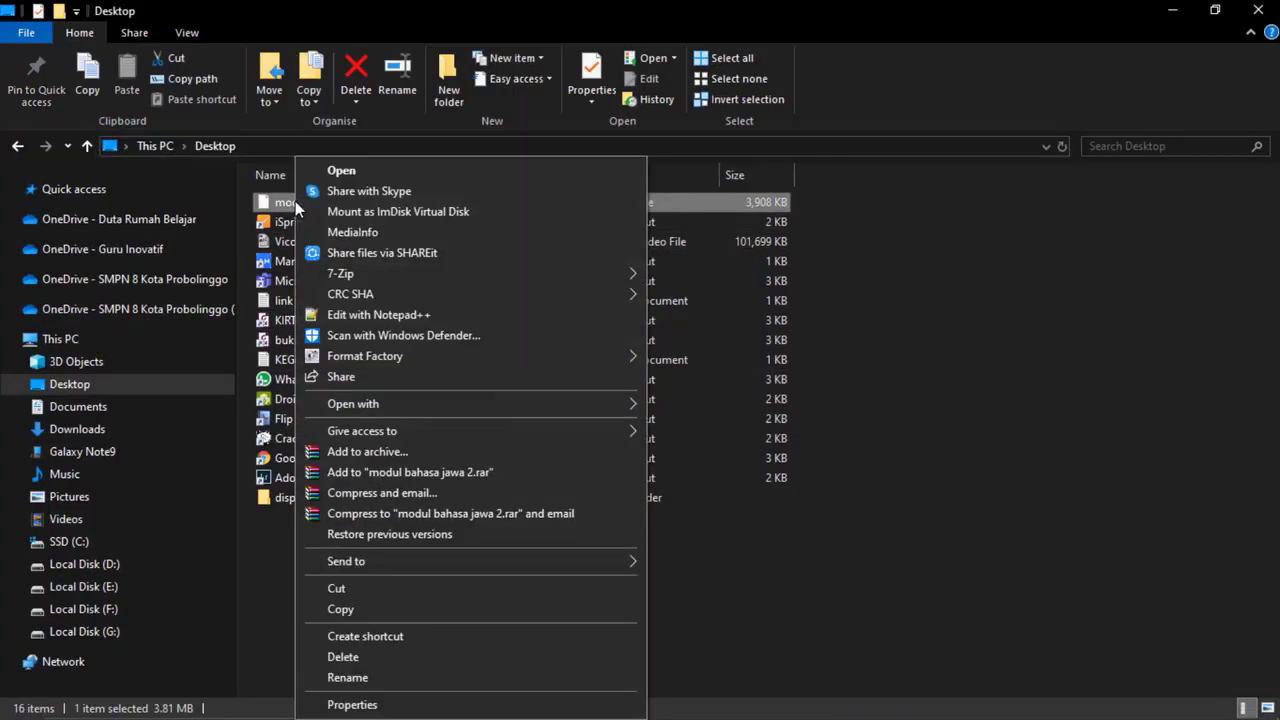
click(346, 607)
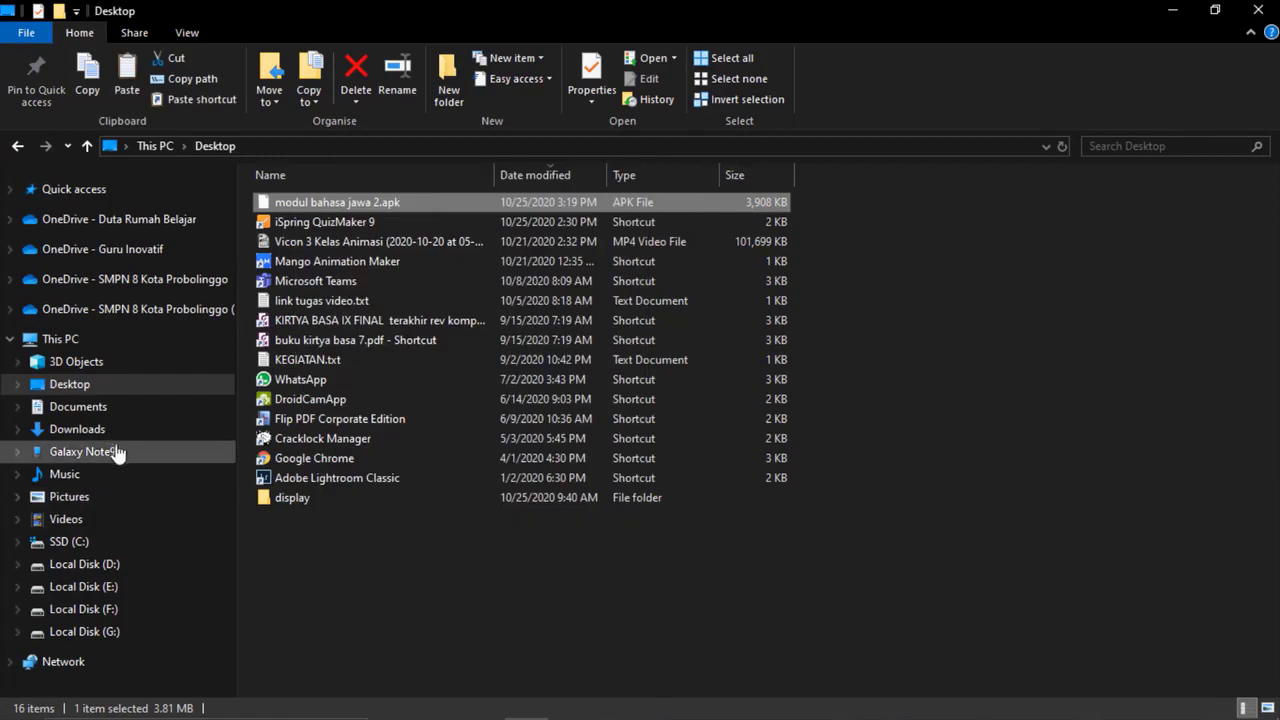
click(116, 452)
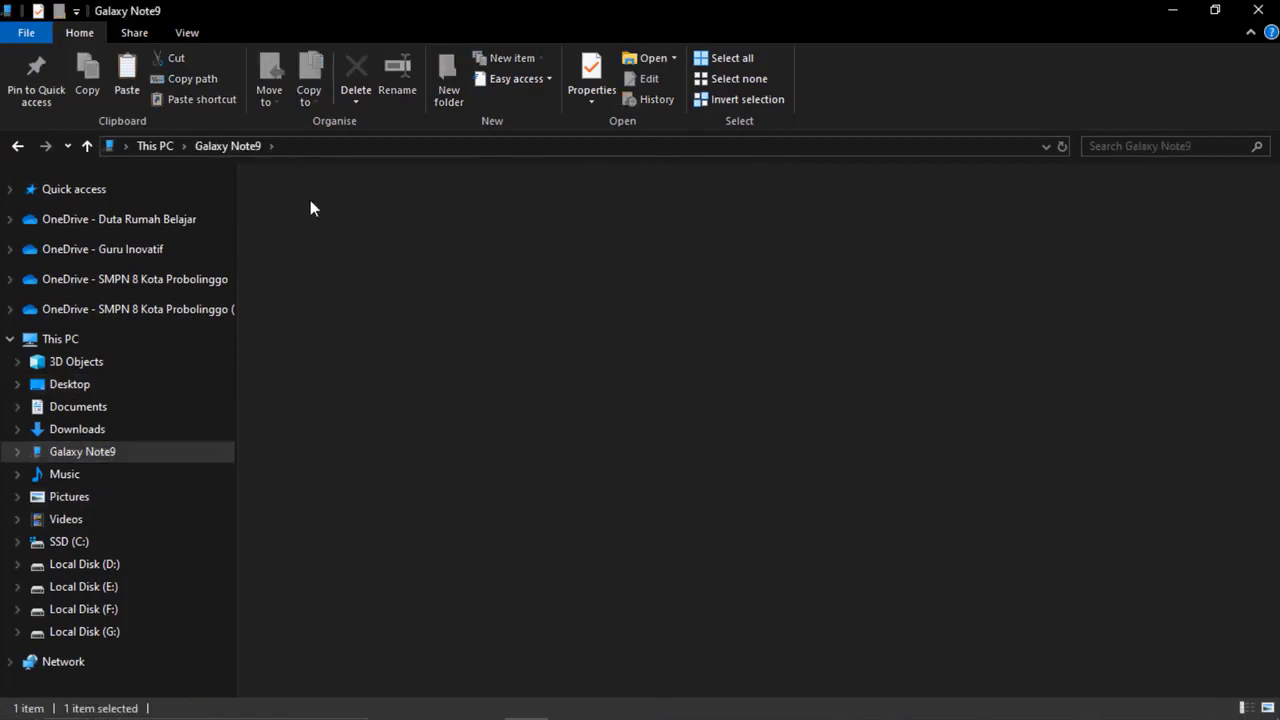
double_click(311, 208)
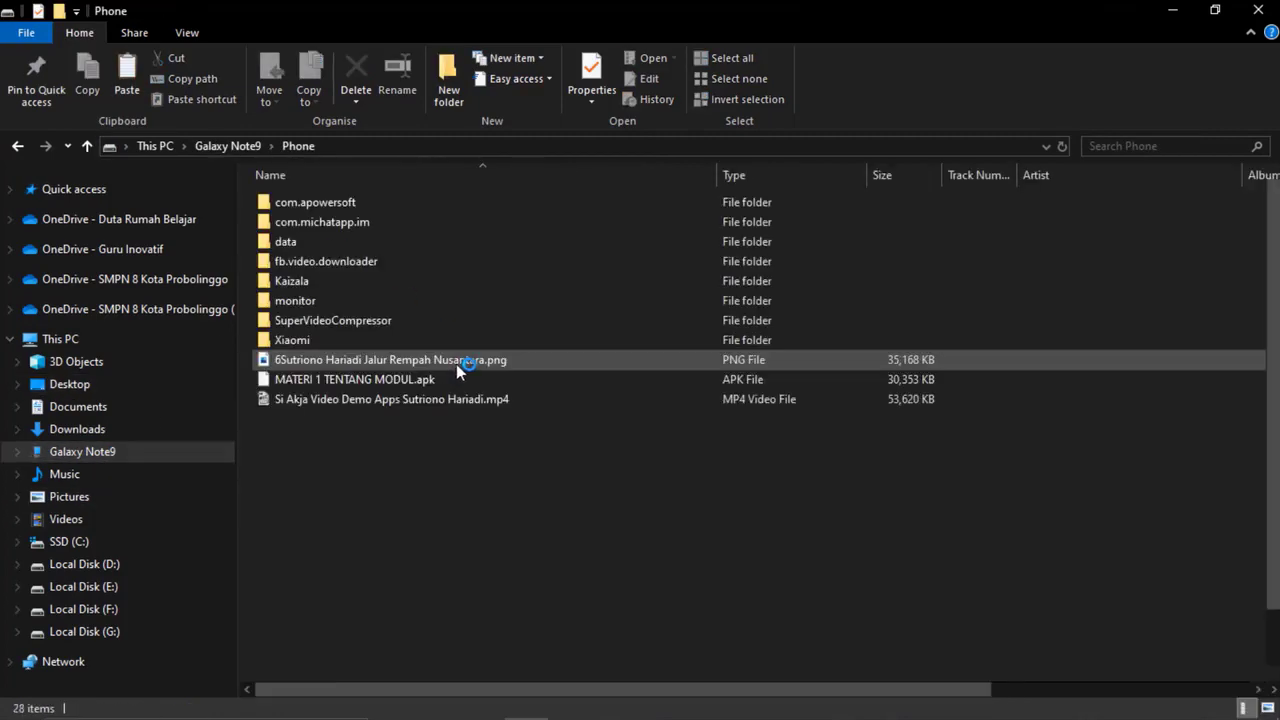
right_click(1129, 321)
click(1144, 431)
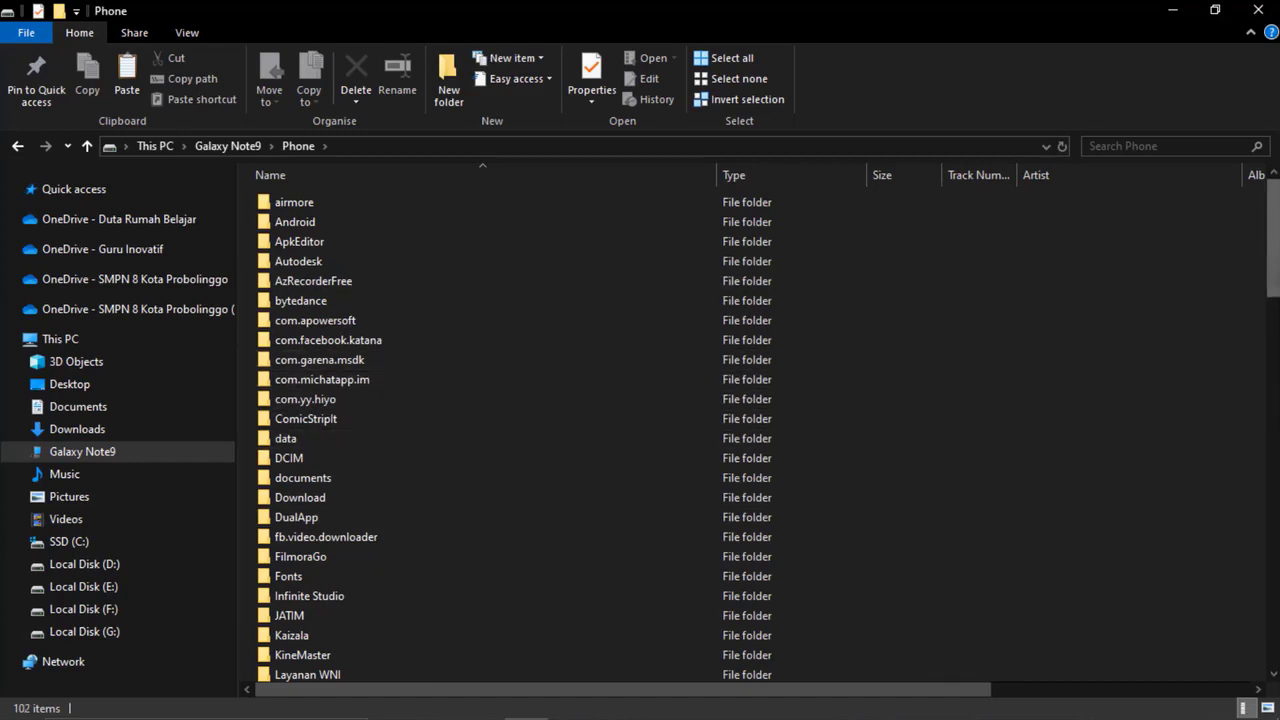
drag(1274, 238, 1274, 636)
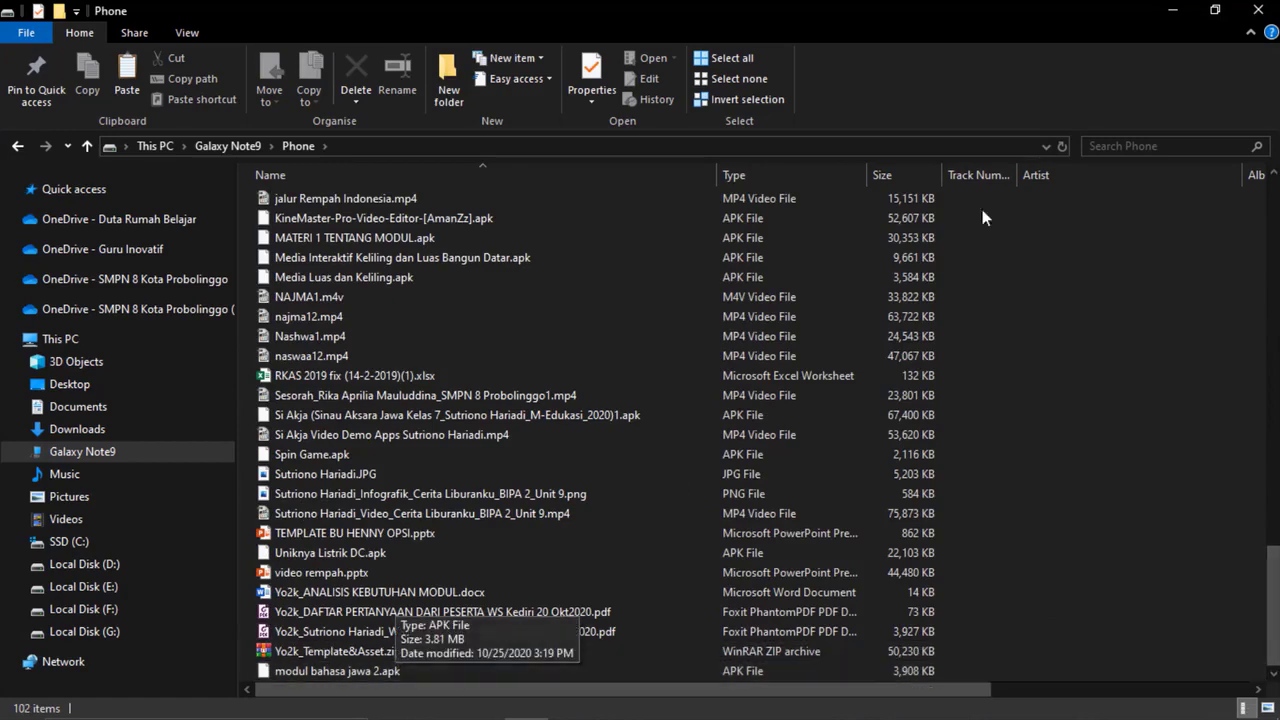
click(1172, 10)
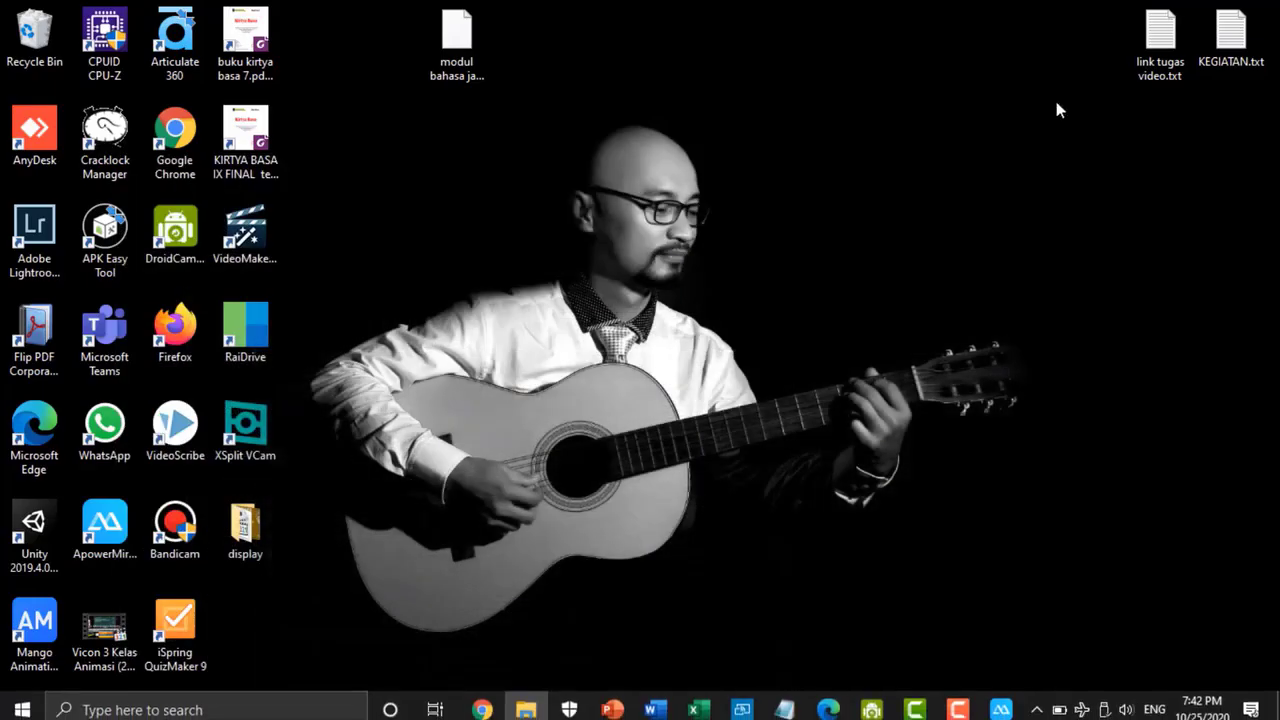
Step: Switch to ApowerMirror and page through the module on the mirrored phone with its forward arrow, from the cover to the quiz
click(1000, 709)
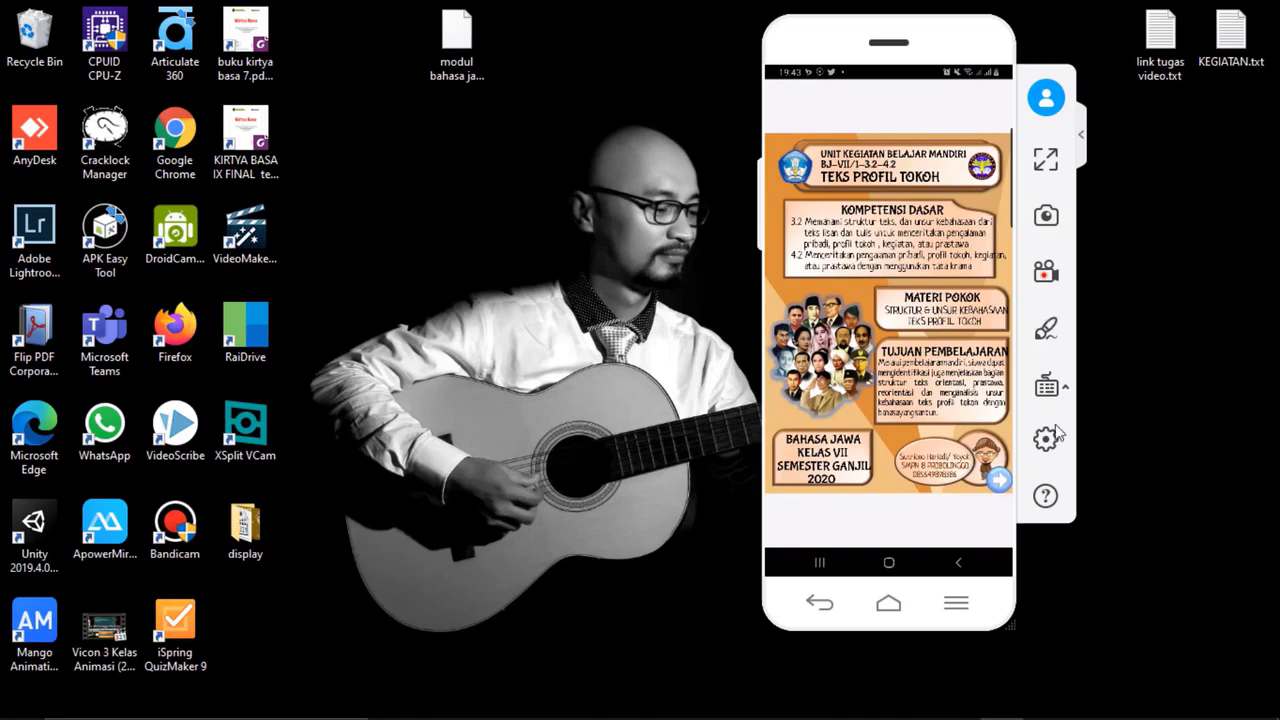
click(1000, 482)
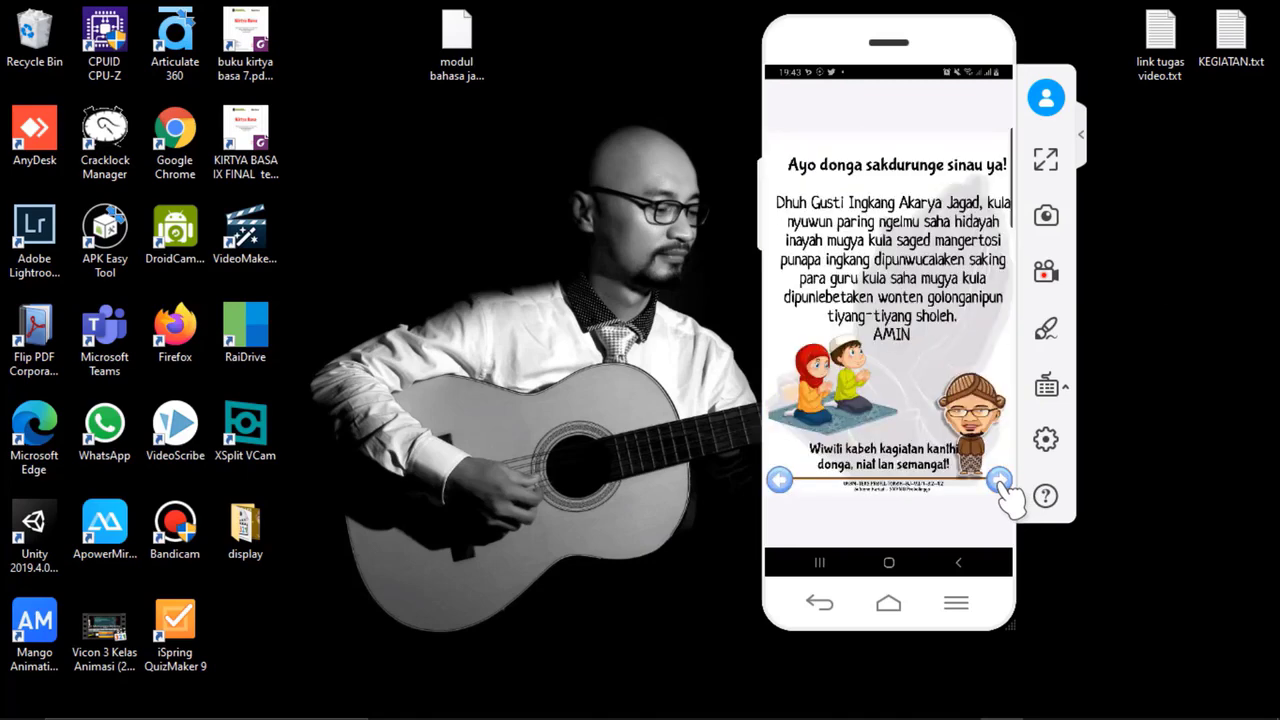
click(1000, 482)
click(1000, 482)
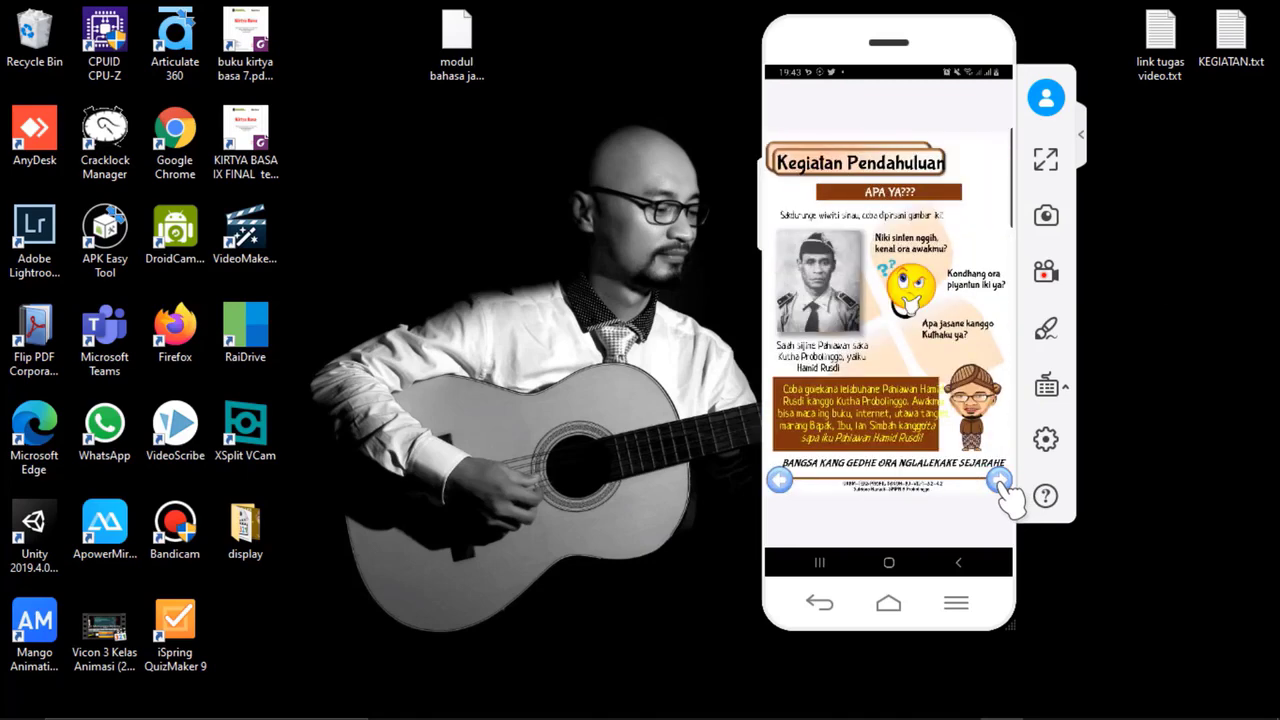
click(1000, 482)
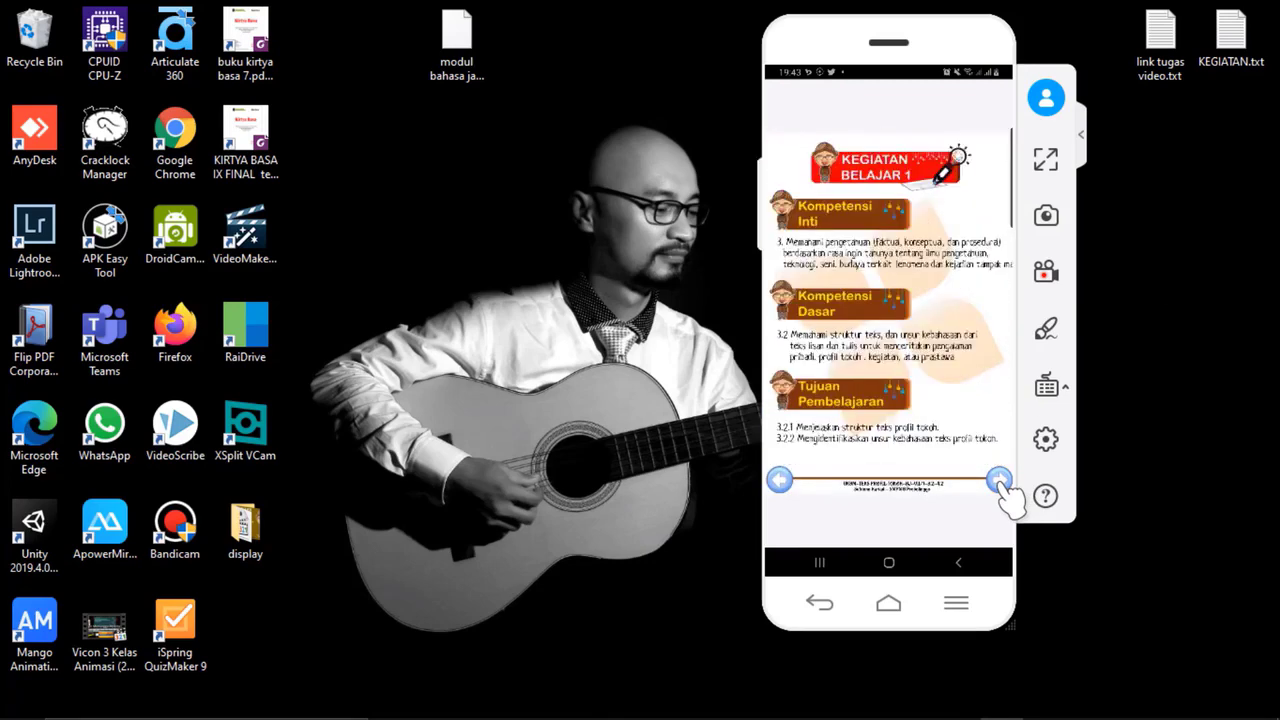
click(1000, 482)
click(1000, 482)
click(1000, 482)
click(1000, 482)
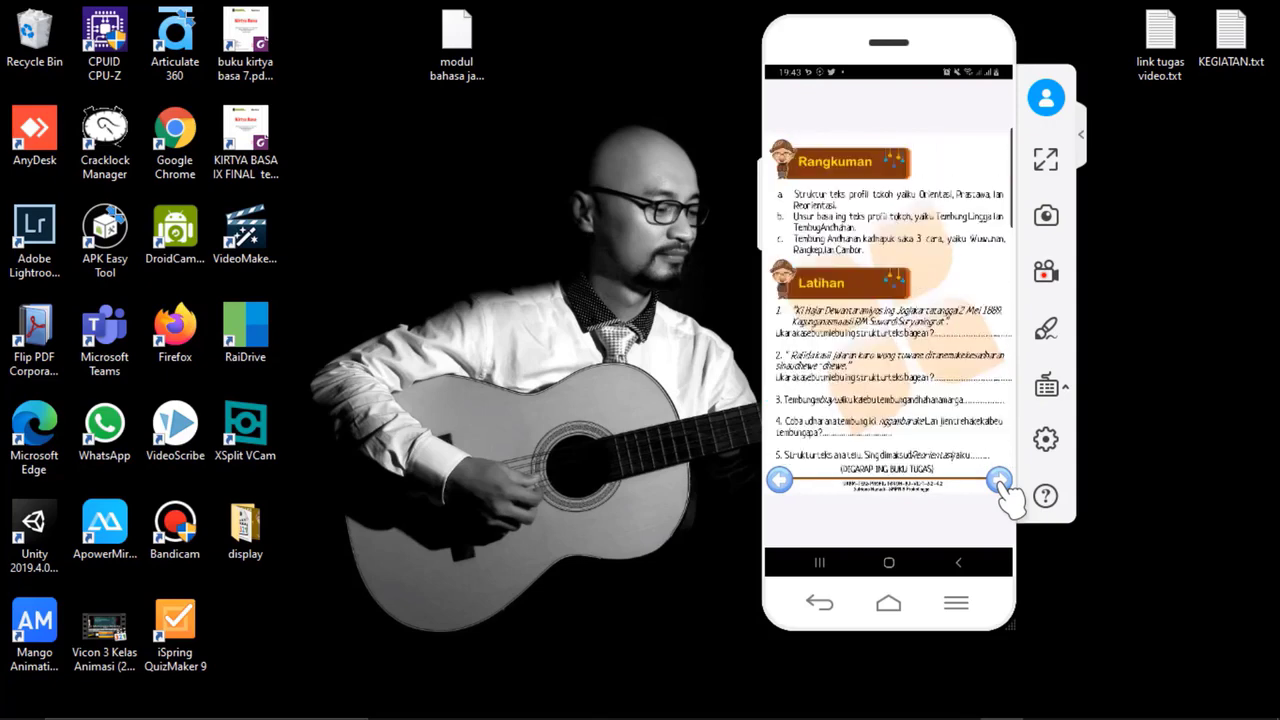
click(1000, 482)
click(1000, 482)
click(1000, 482)
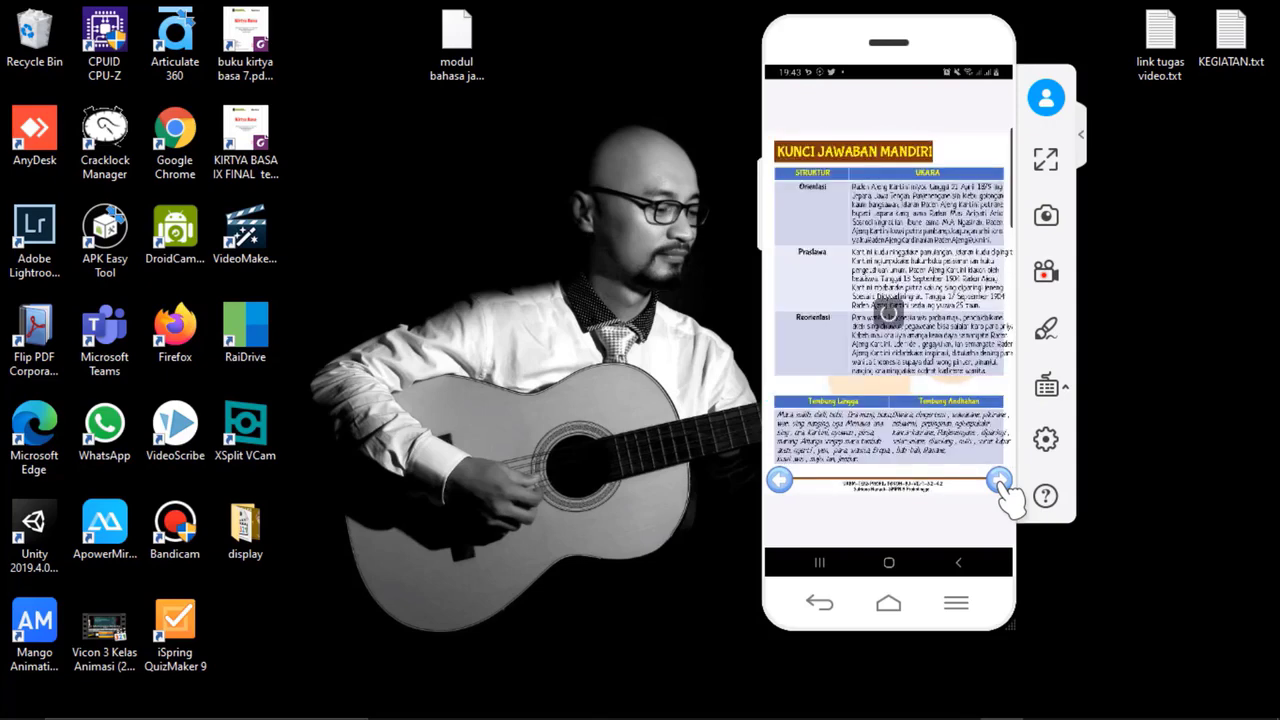
click(1000, 482)
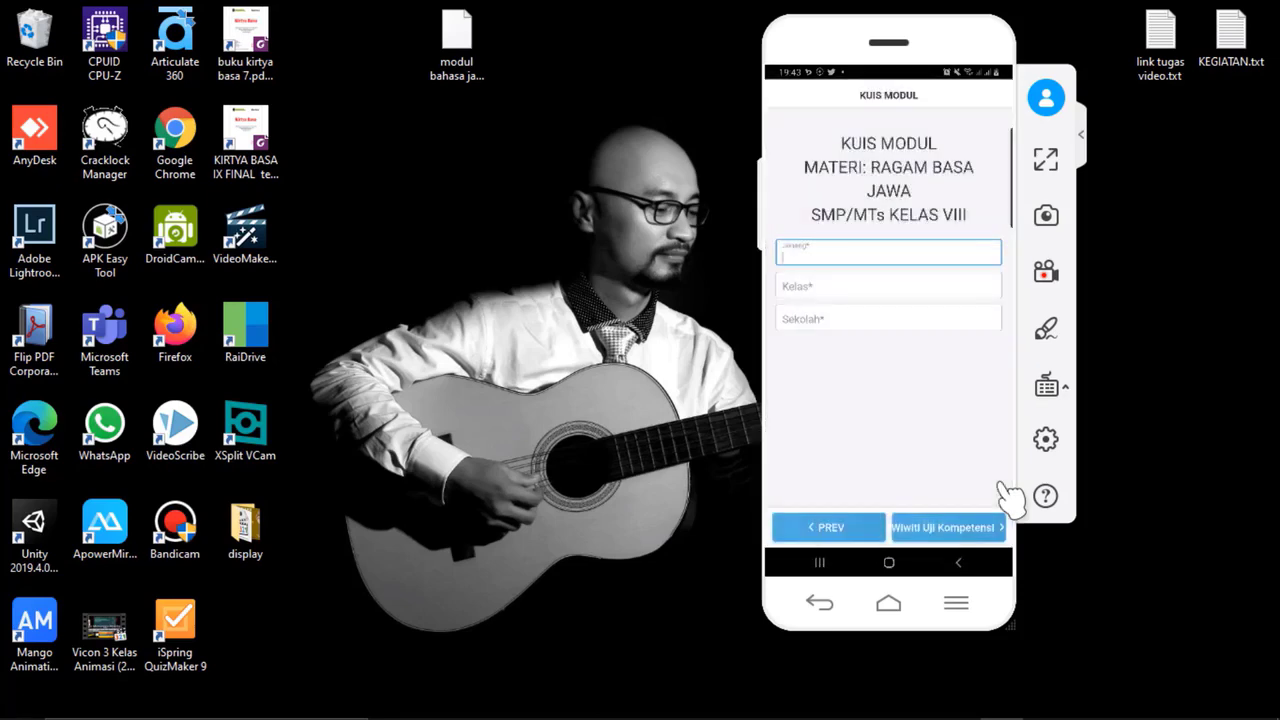
Step: Fill in the quiz's participant form with the participant's name, class "9i" and school "SMPN 8 Probolinggo"
text(Yoyok)
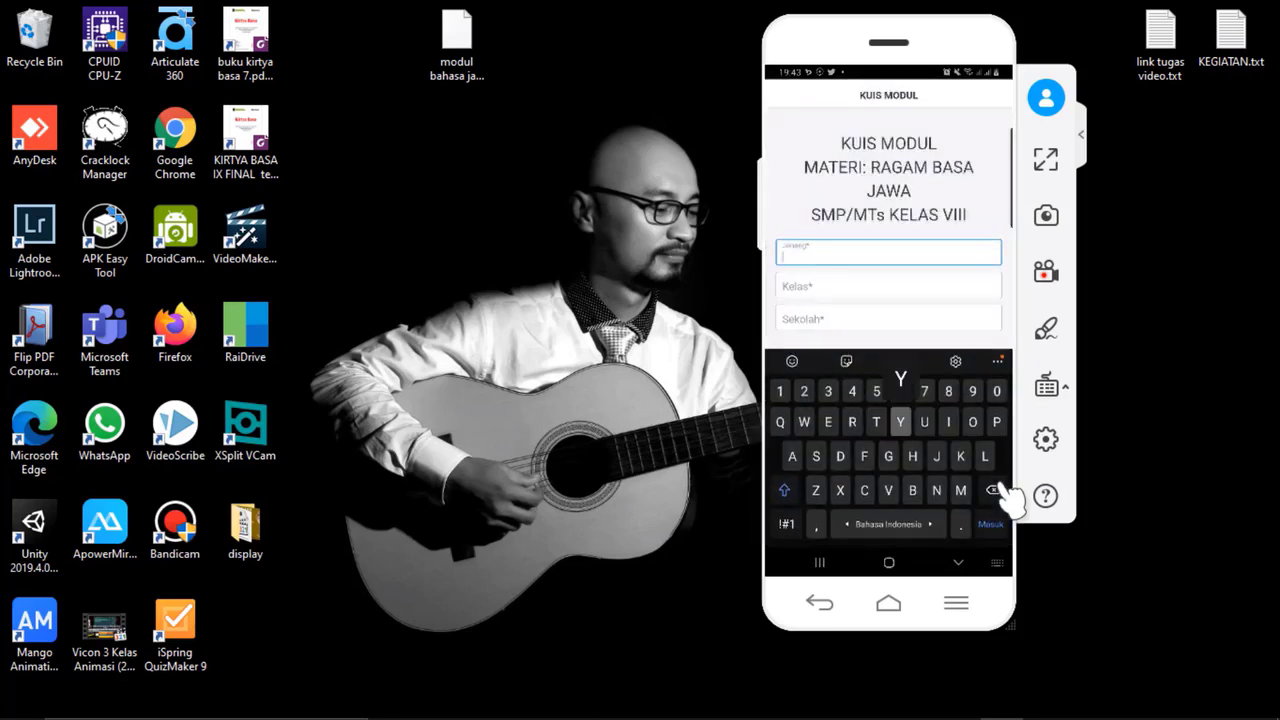
key(Tab)
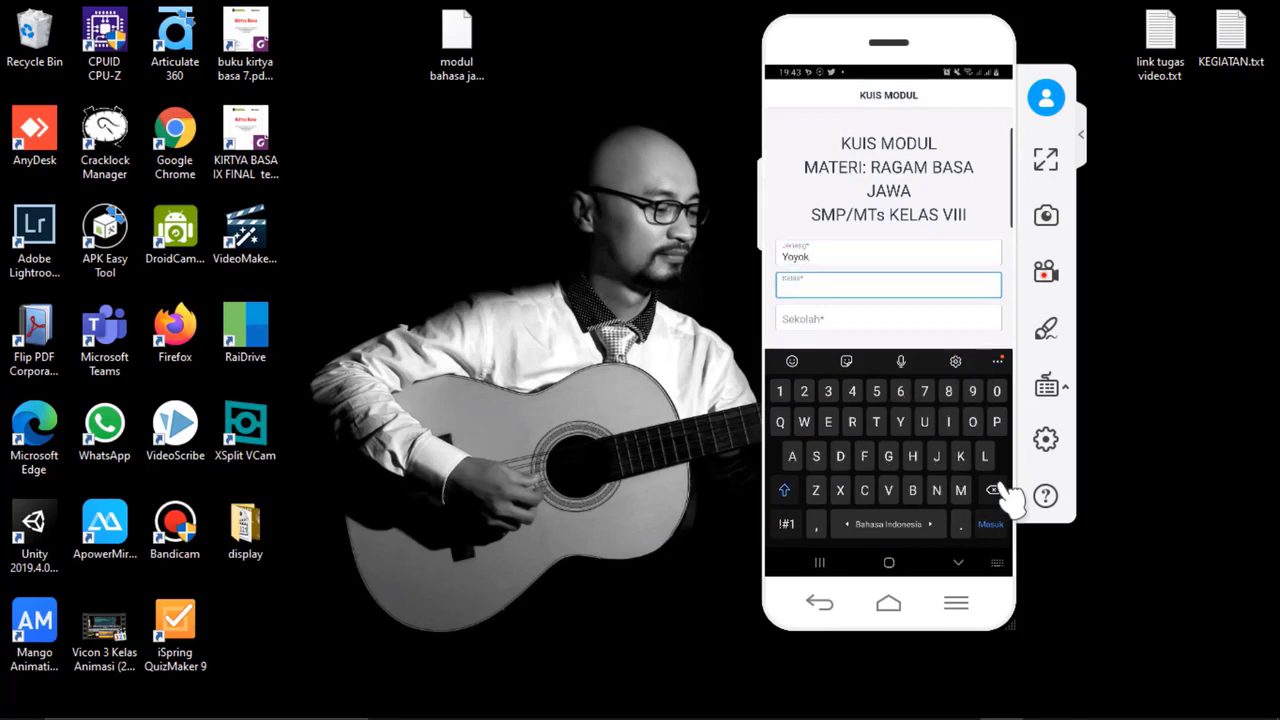
text(9)
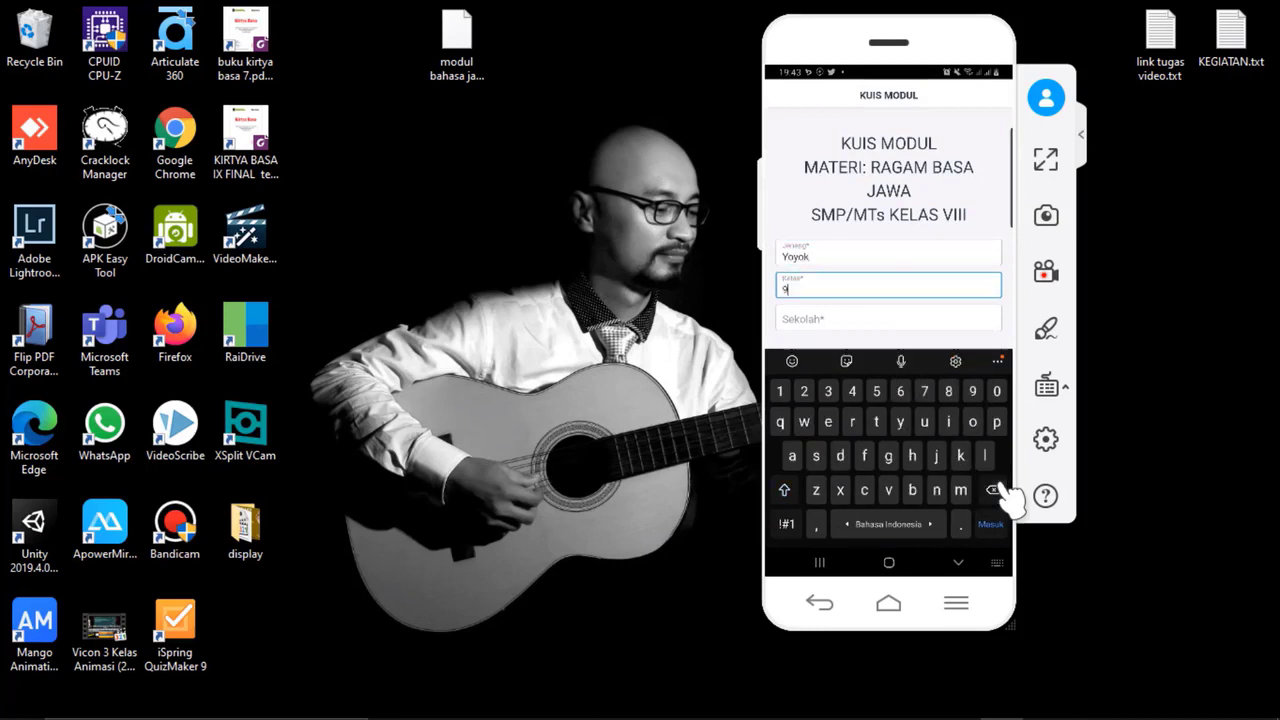
text(i)
key(Tab)
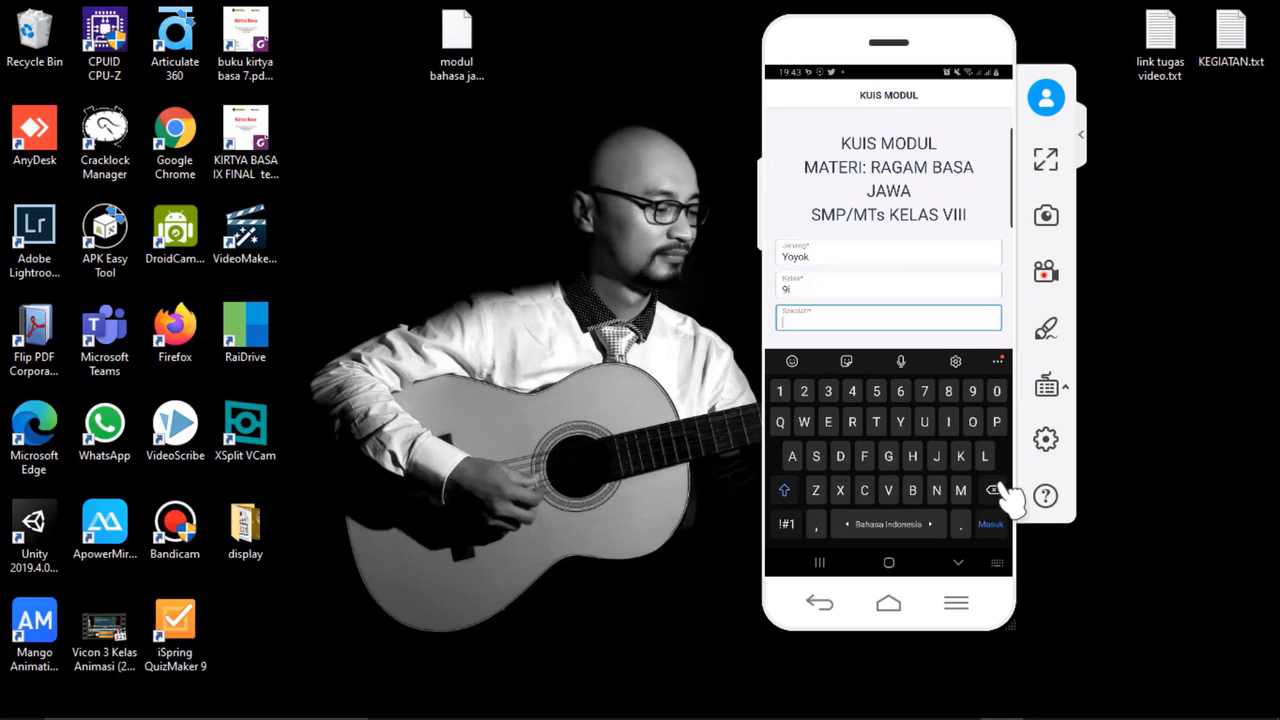
text(SMPN)
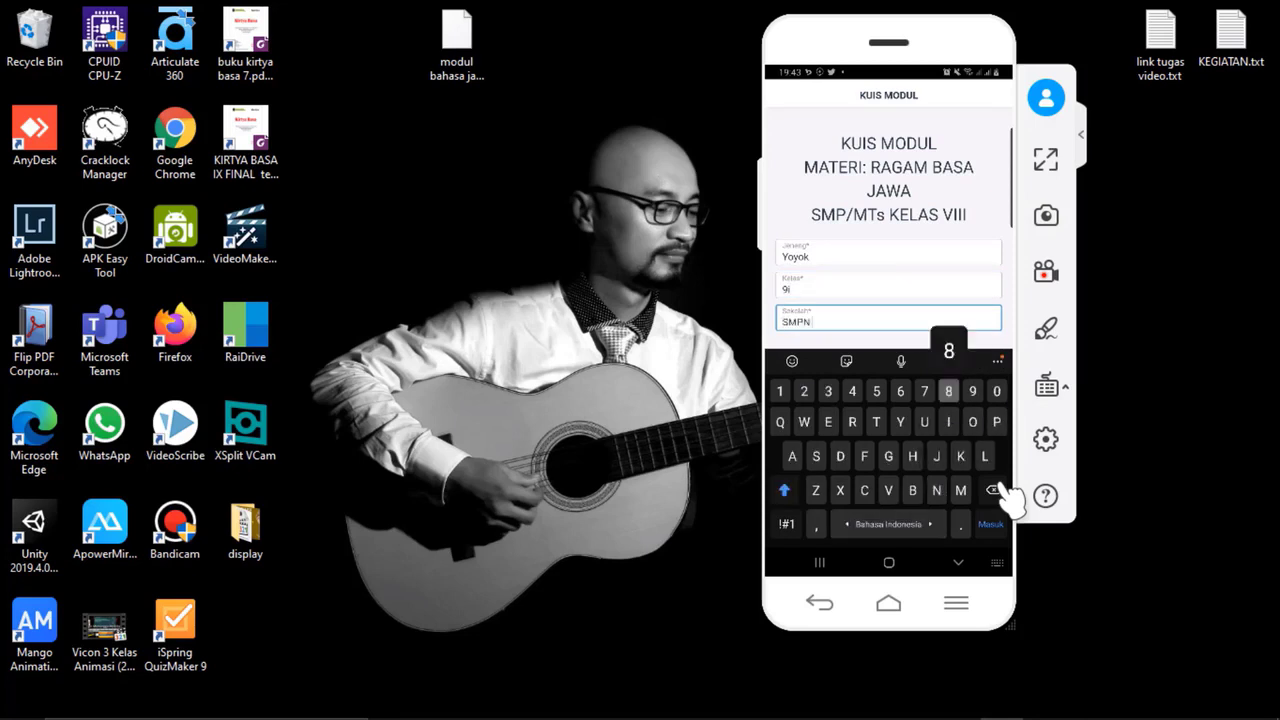
text( 8 Probo)
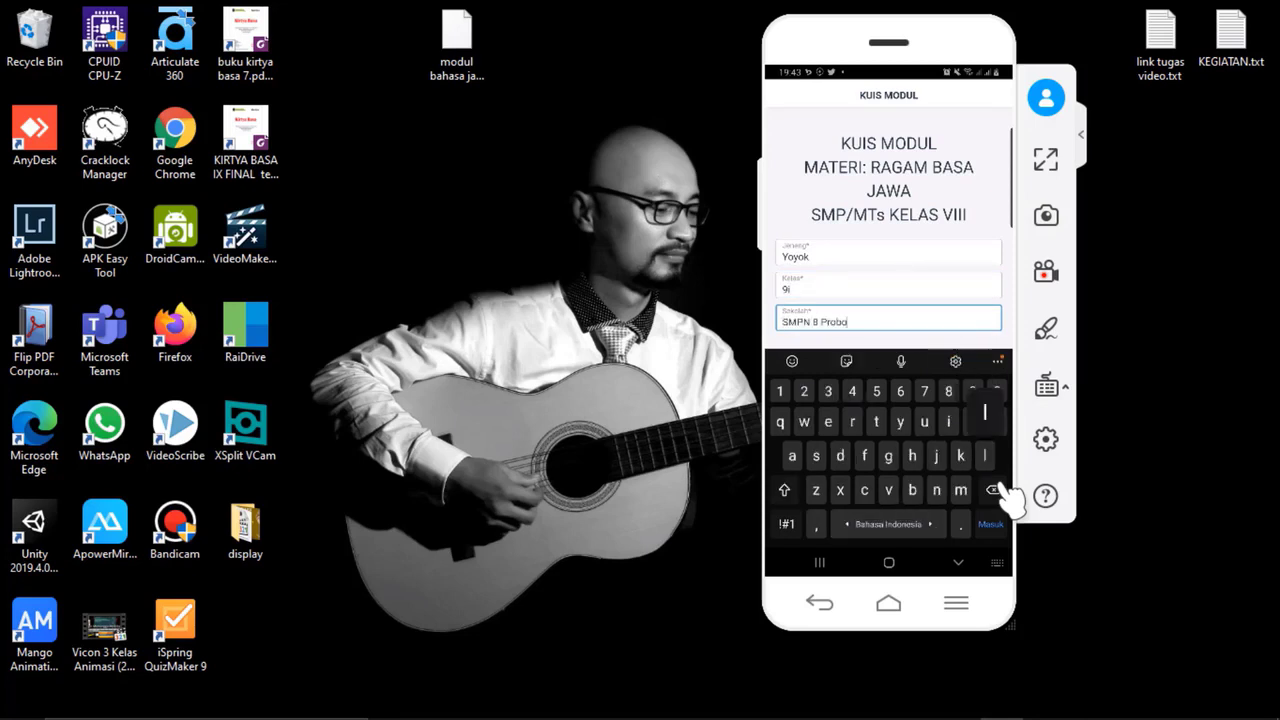
text(linggo)
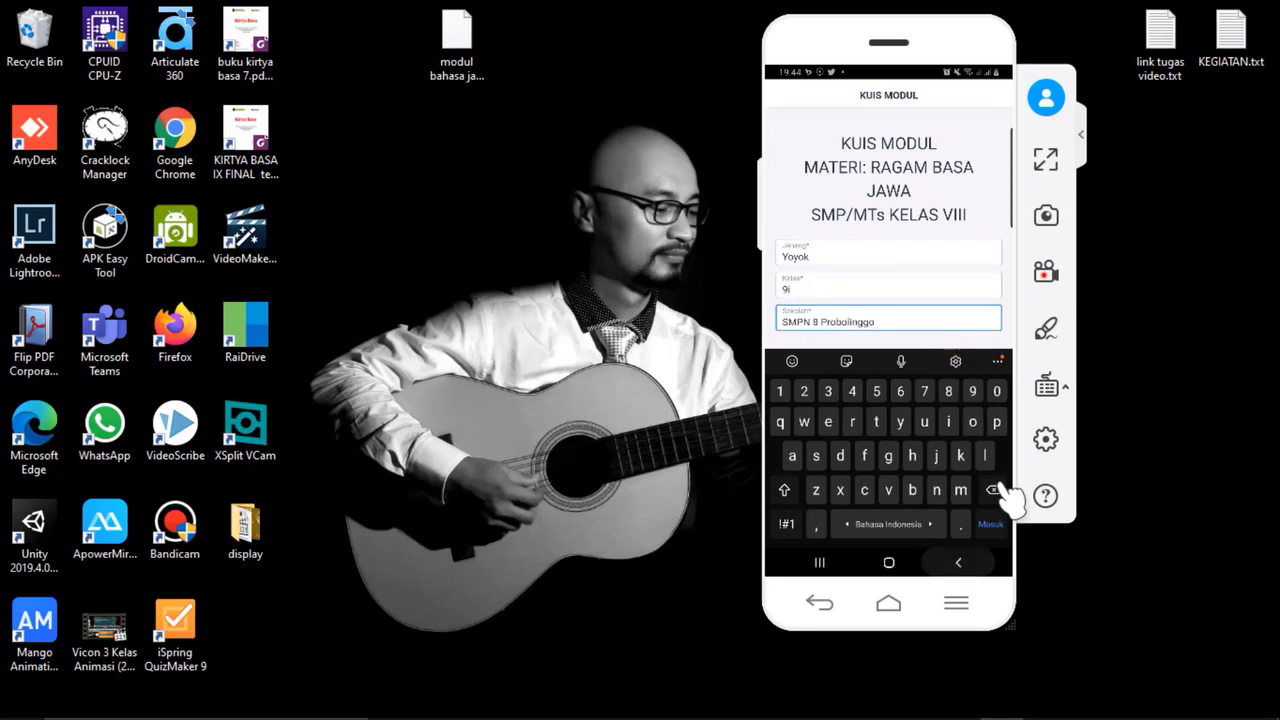